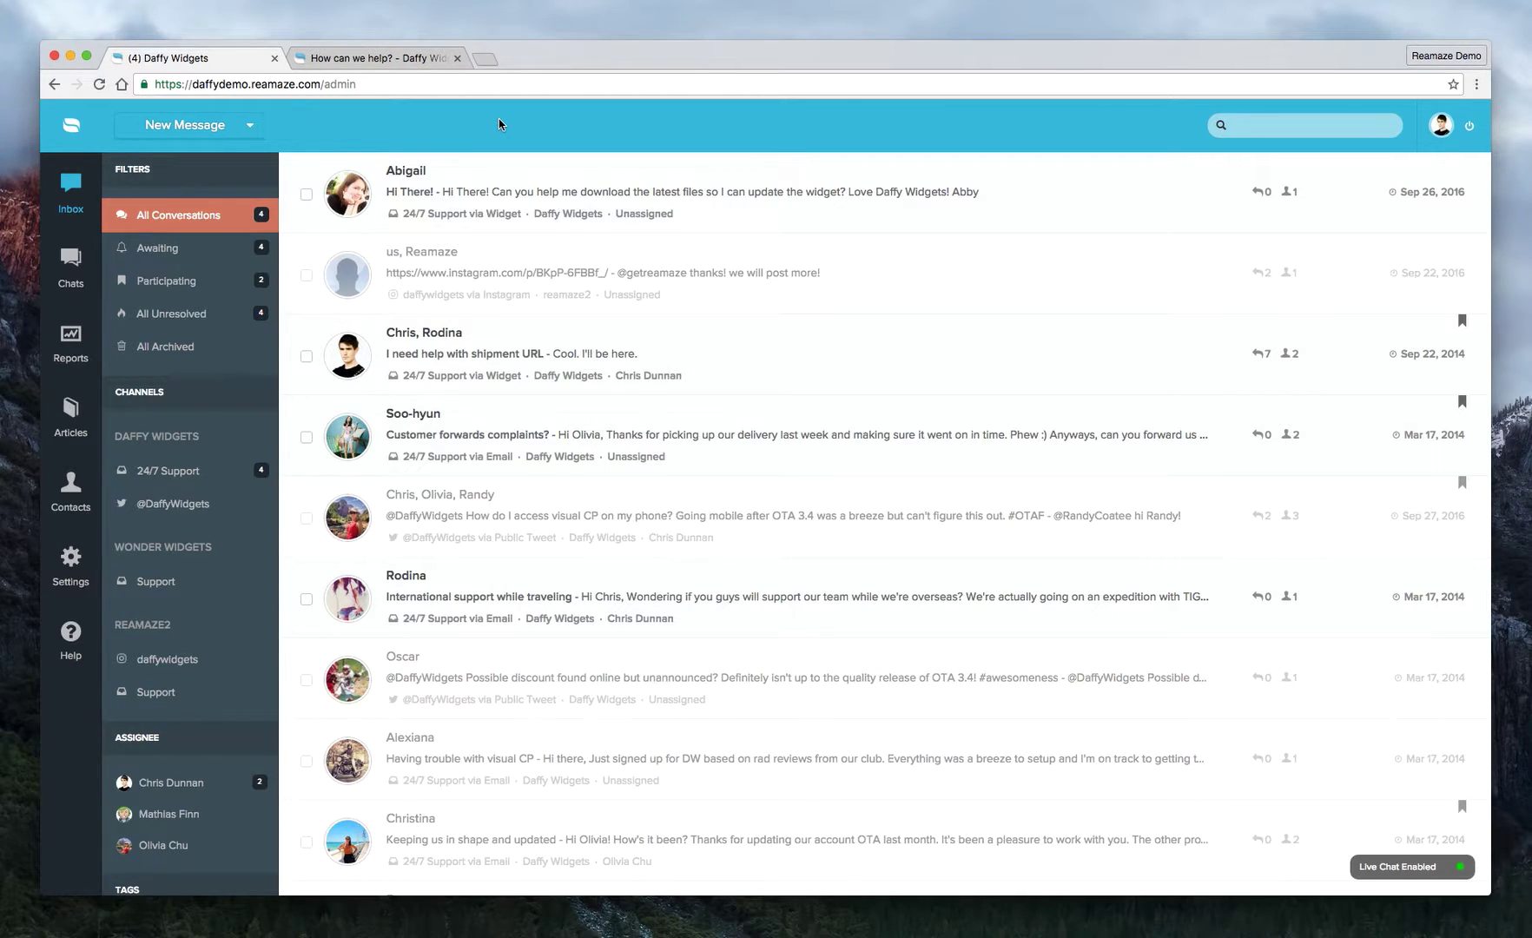
Switch to the public knowledge-base tab and highlight the 'How can we help?' headline.
{"action": "left_click_drag", "start_coordinate": [381, 46], "coordinate": [382, 57]}
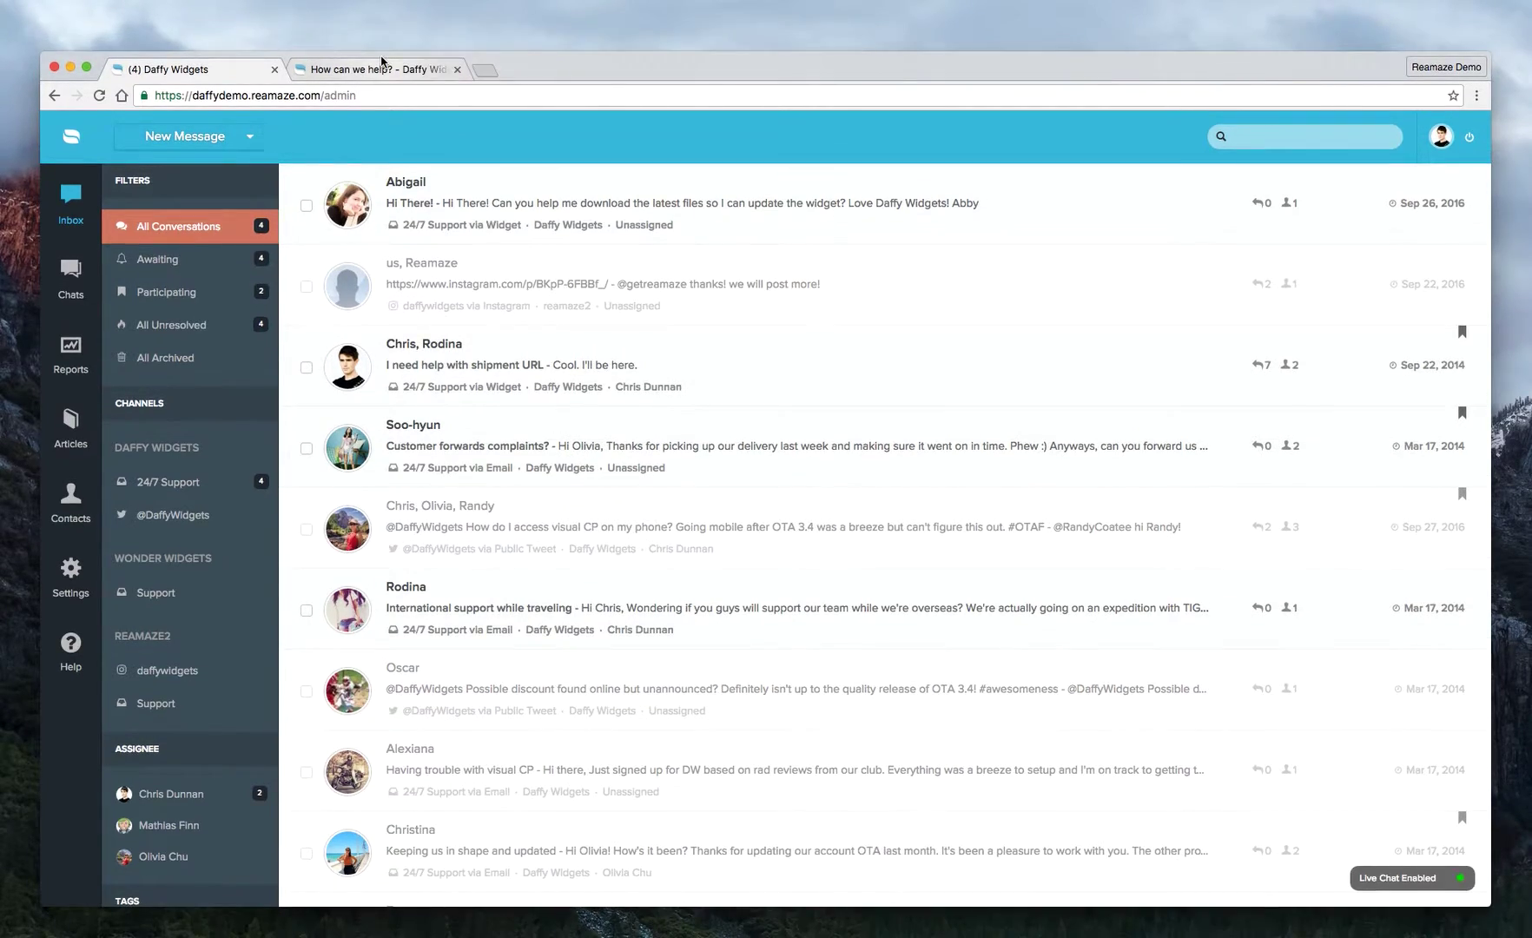
{"action": "left_click", "coordinate": [382, 67]}
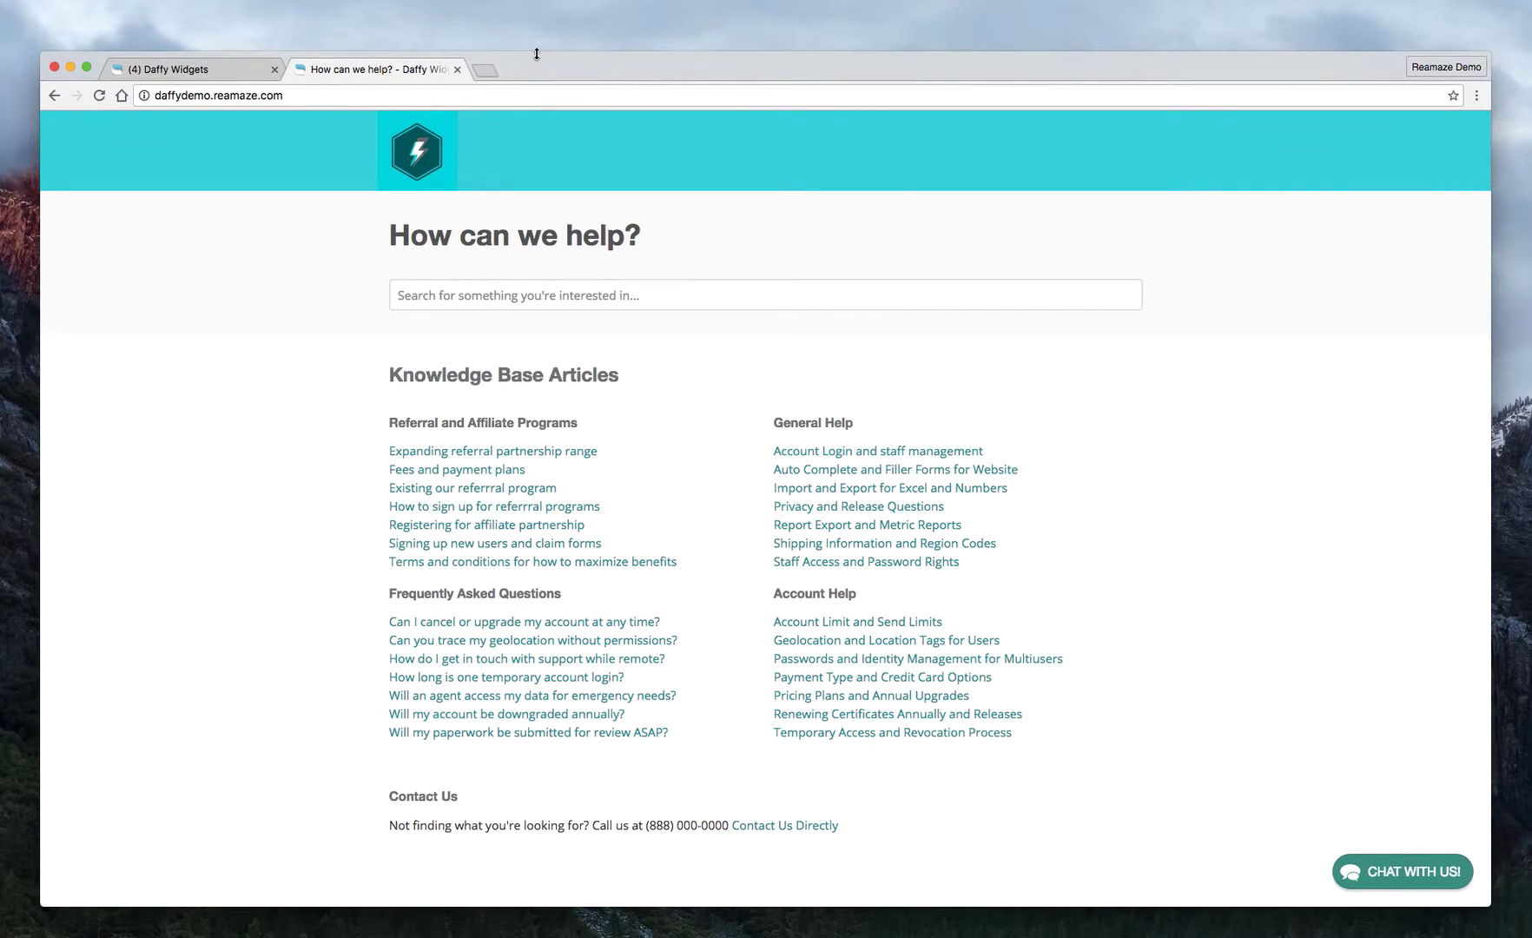
{"action": "mouse_move", "coordinate": [536, 54]}
{"action": "left_mouse_down"}
{"action": "mouse_move", "coordinate": [527, 41]}
{"action": "mouse_move", "coordinate": [533, 54]}
{"action": "left_mouse_up"}
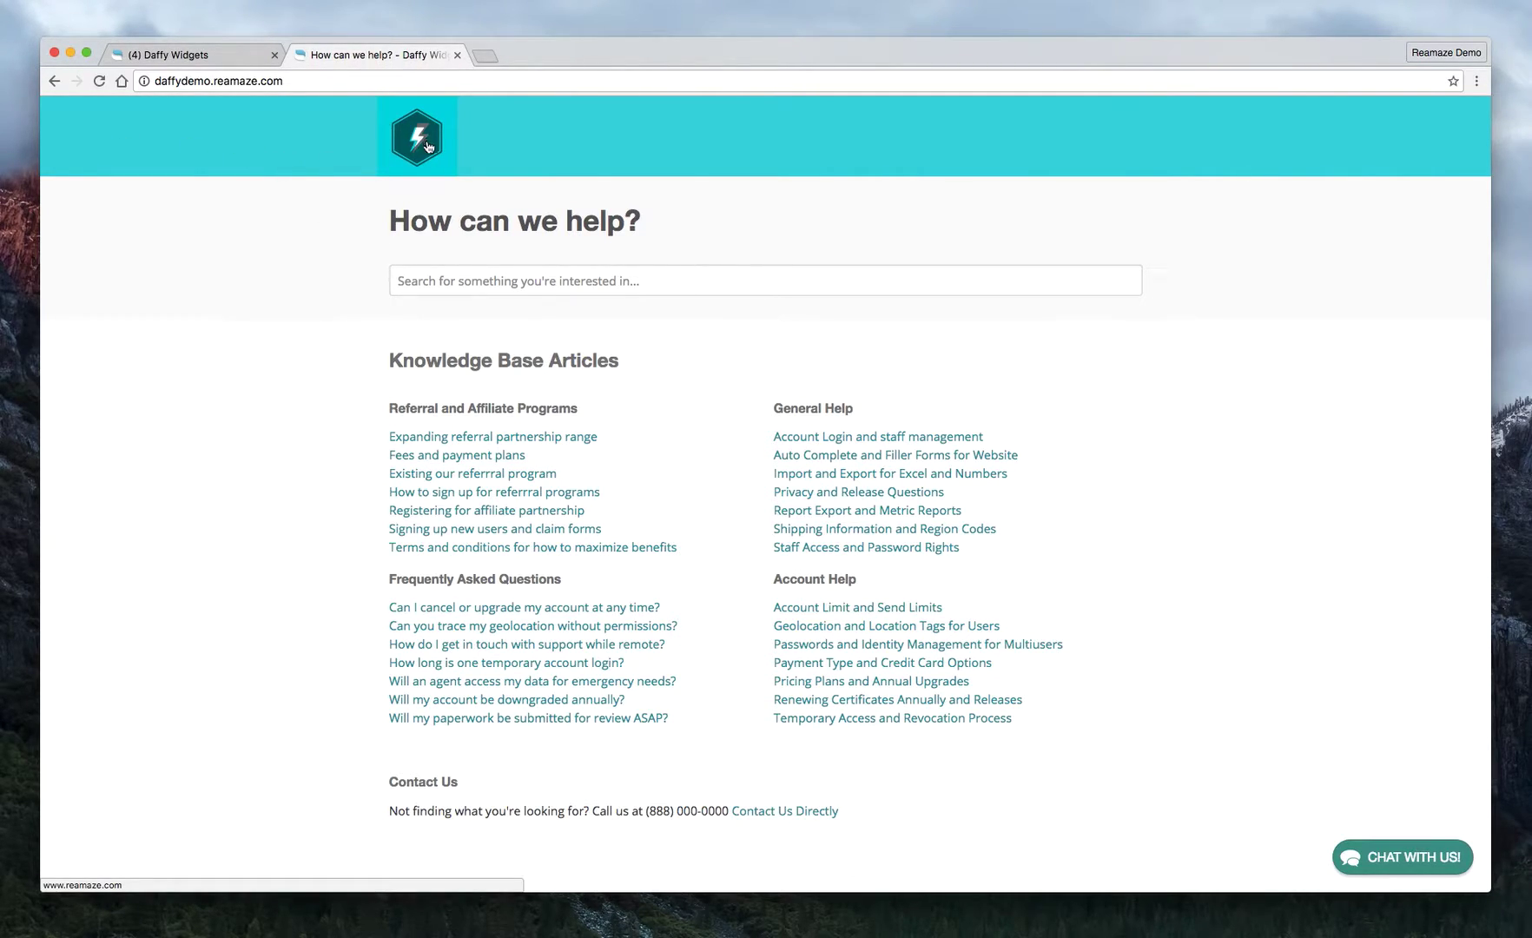
{"action": "left_click_drag", "start_coordinate": [389, 227], "coordinate": [648, 217]}
{"action": "left_click", "coordinate": [672, 225]}
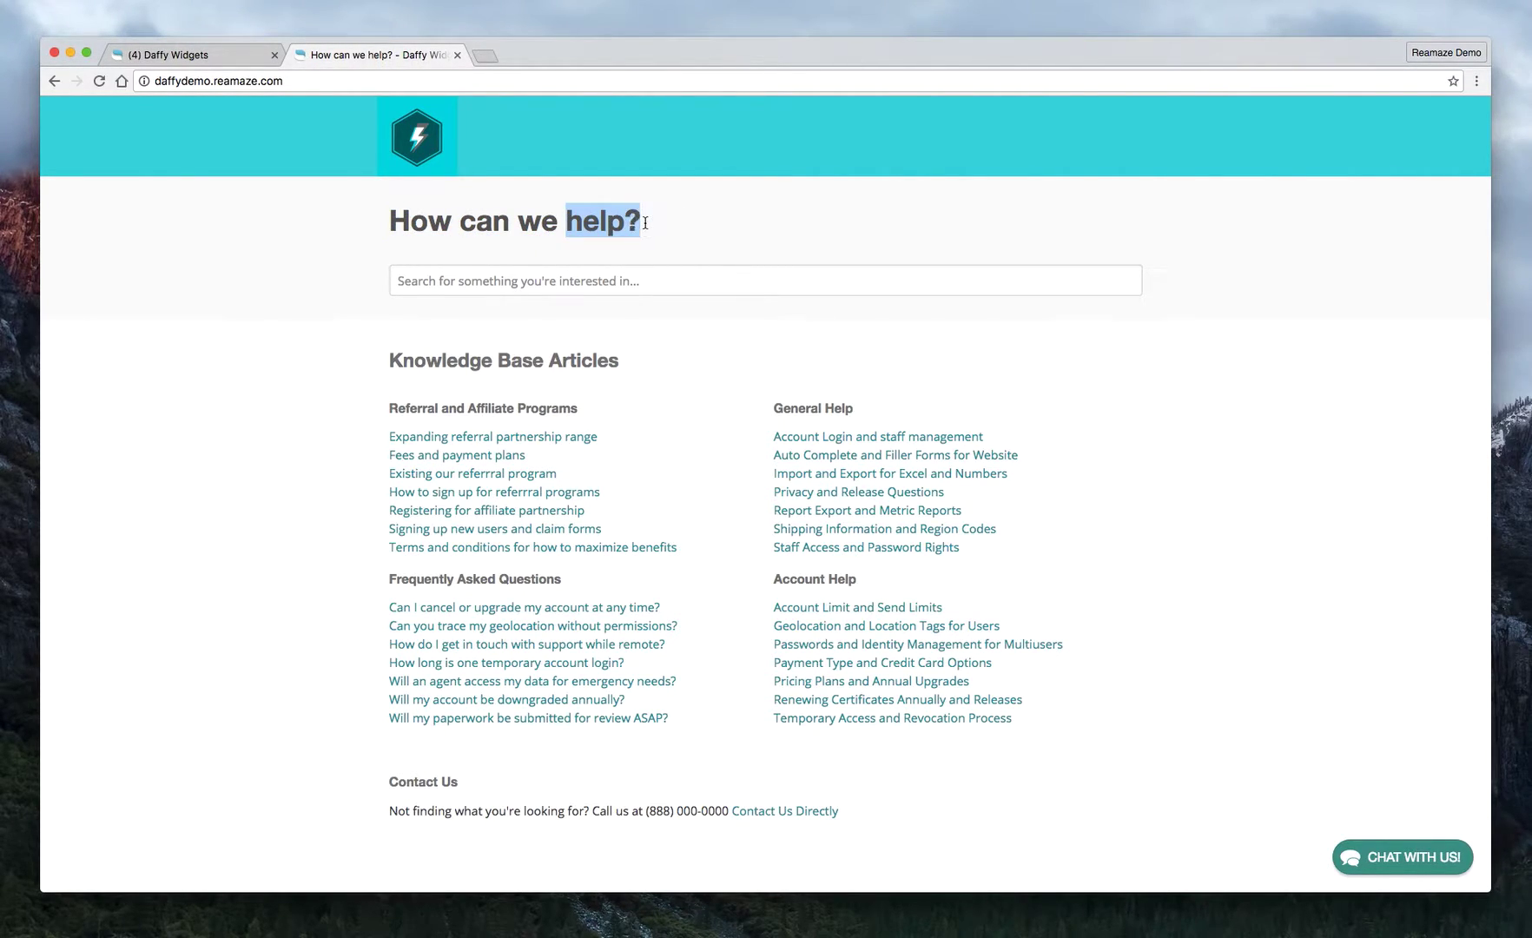
{"action": "left_click", "coordinate": [648, 217]}
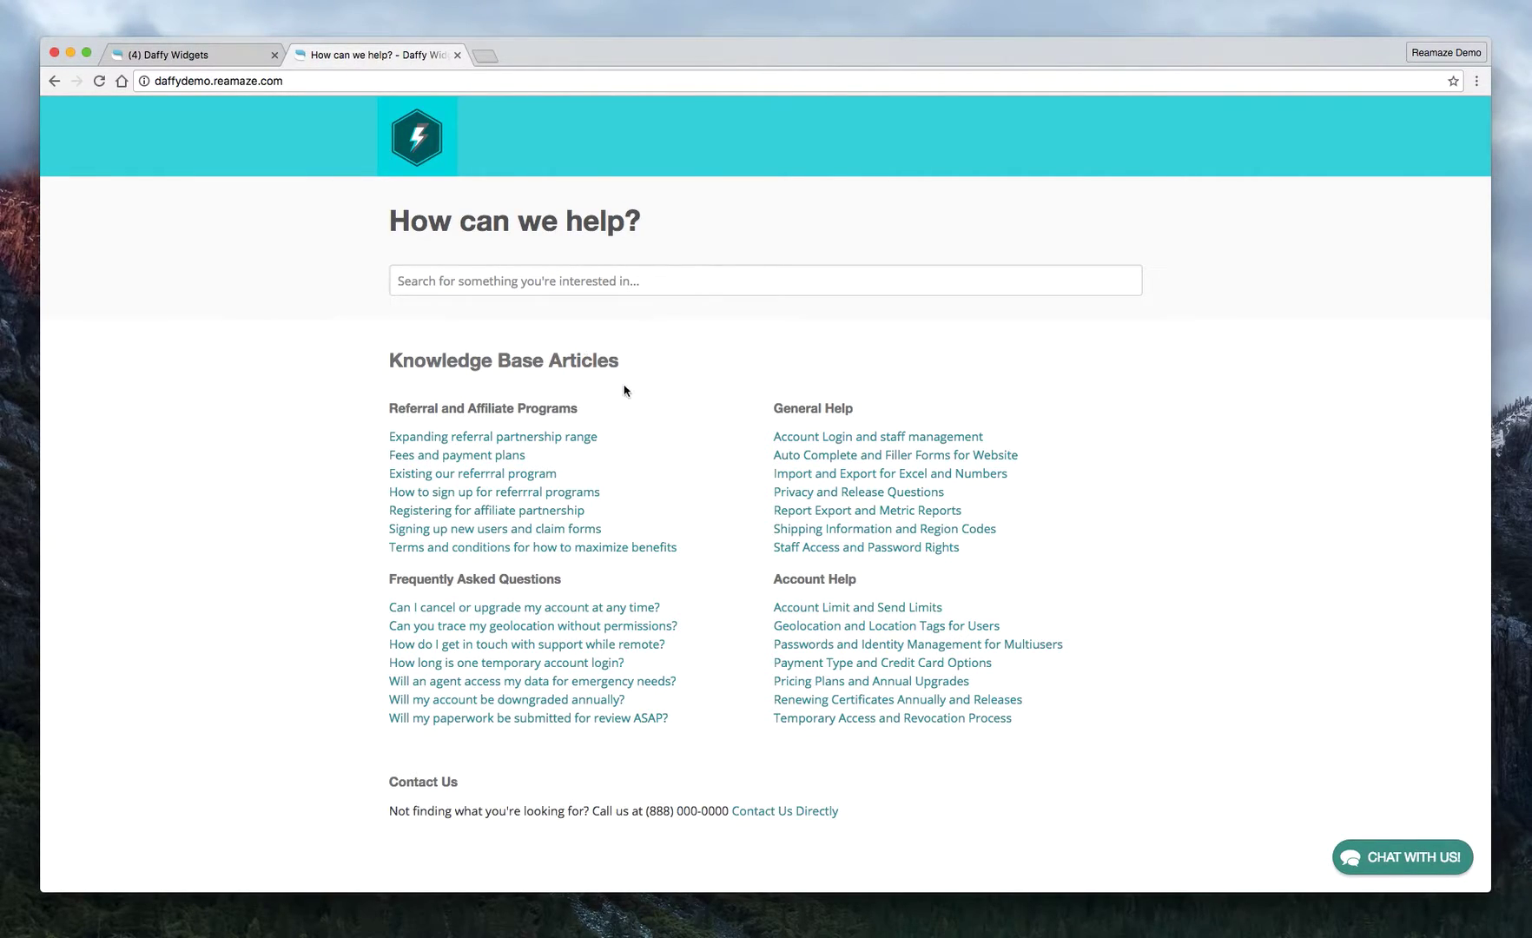
Highlight the Referral and Affiliate Programs heading and its links, then clear the selection.
{"action": "left_click_drag", "start_coordinate": [613, 408], "coordinate": [704, 537]}
{"action": "left_click", "coordinate": [360, 432]}
{"action": "left_click", "coordinate": [706, 541]}
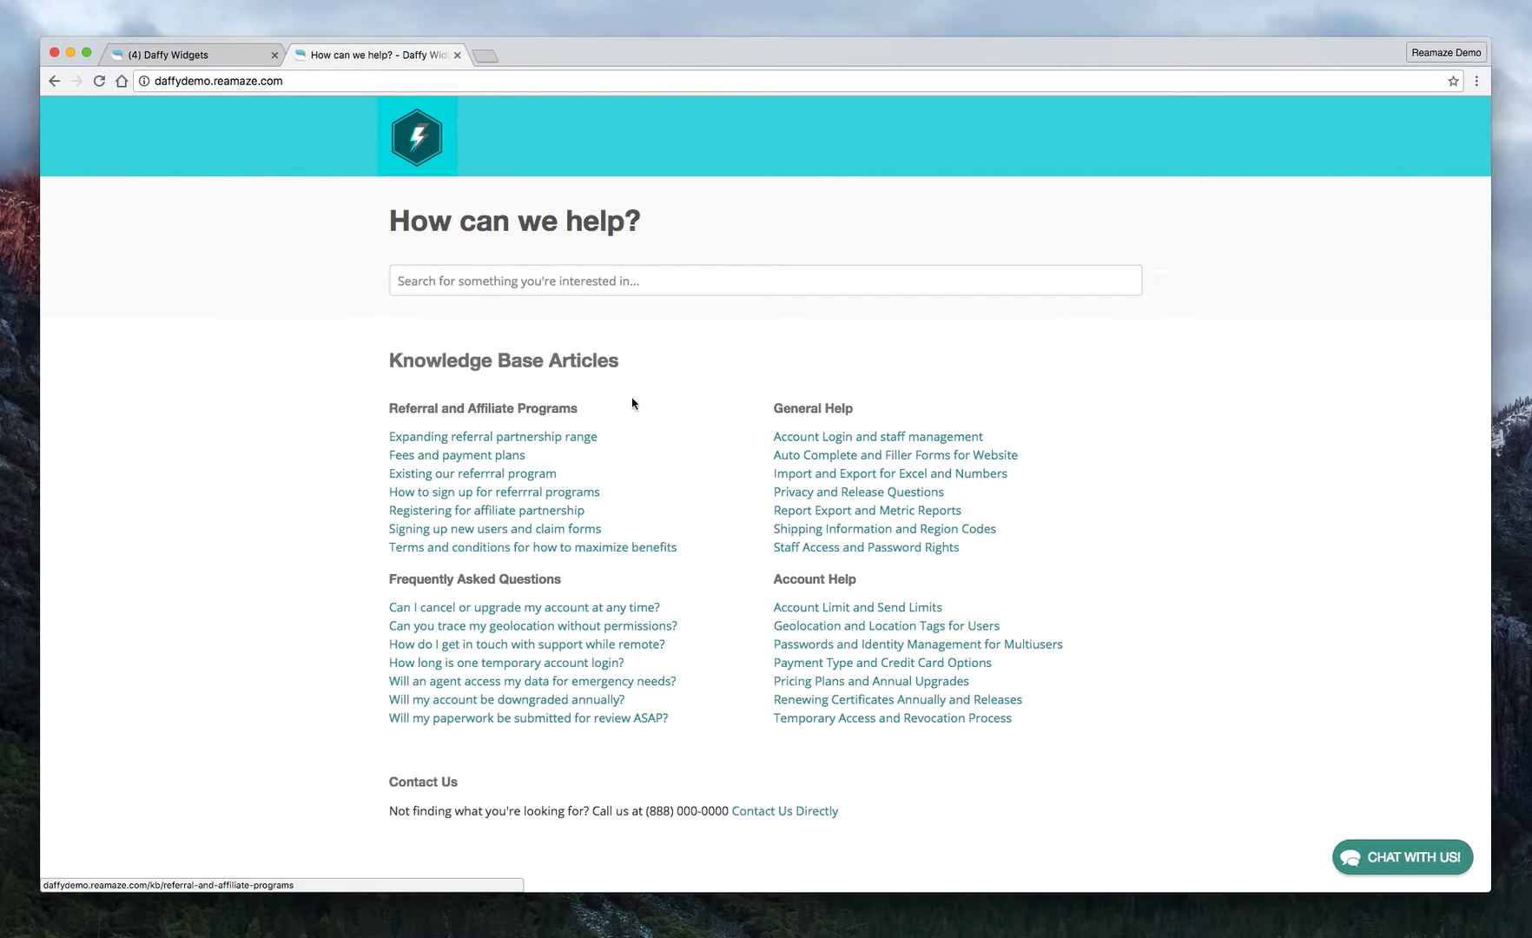
Open the Referral and Affiliate Programs topic page and scroll through it.
{"action": "left_click", "coordinate": [531, 409]}
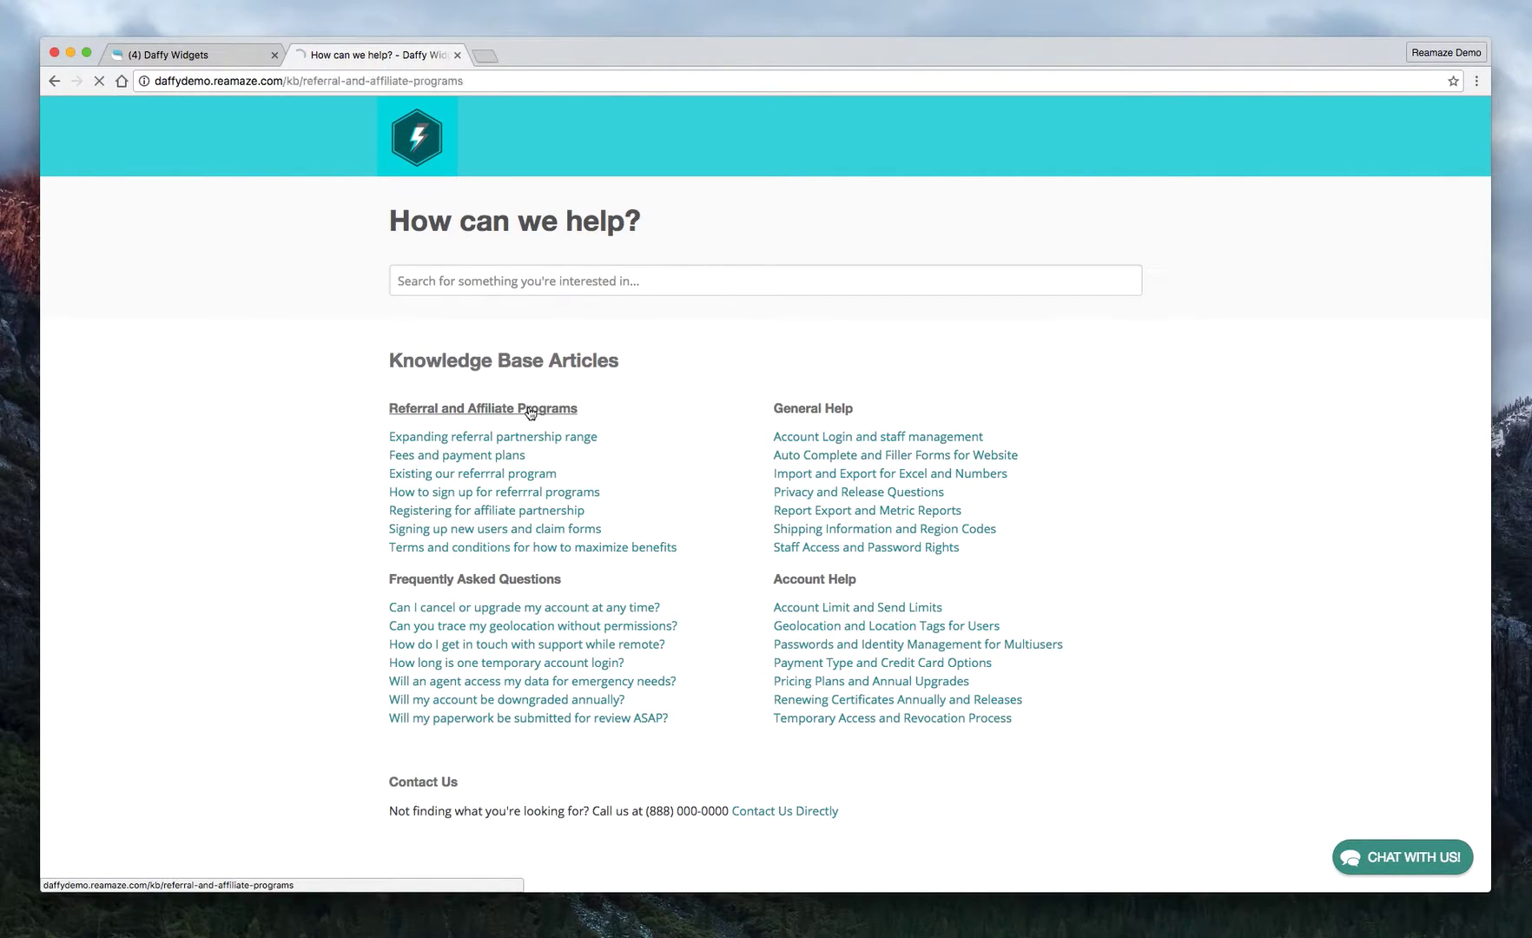
{"action": "scroll", "coordinate": [529, 412], "scroll_direction": "down", "scroll_amount": 2}
{"action": "scroll", "coordinate": [529, 413], "scroll_direction": "up", "scroll_amount": 2}
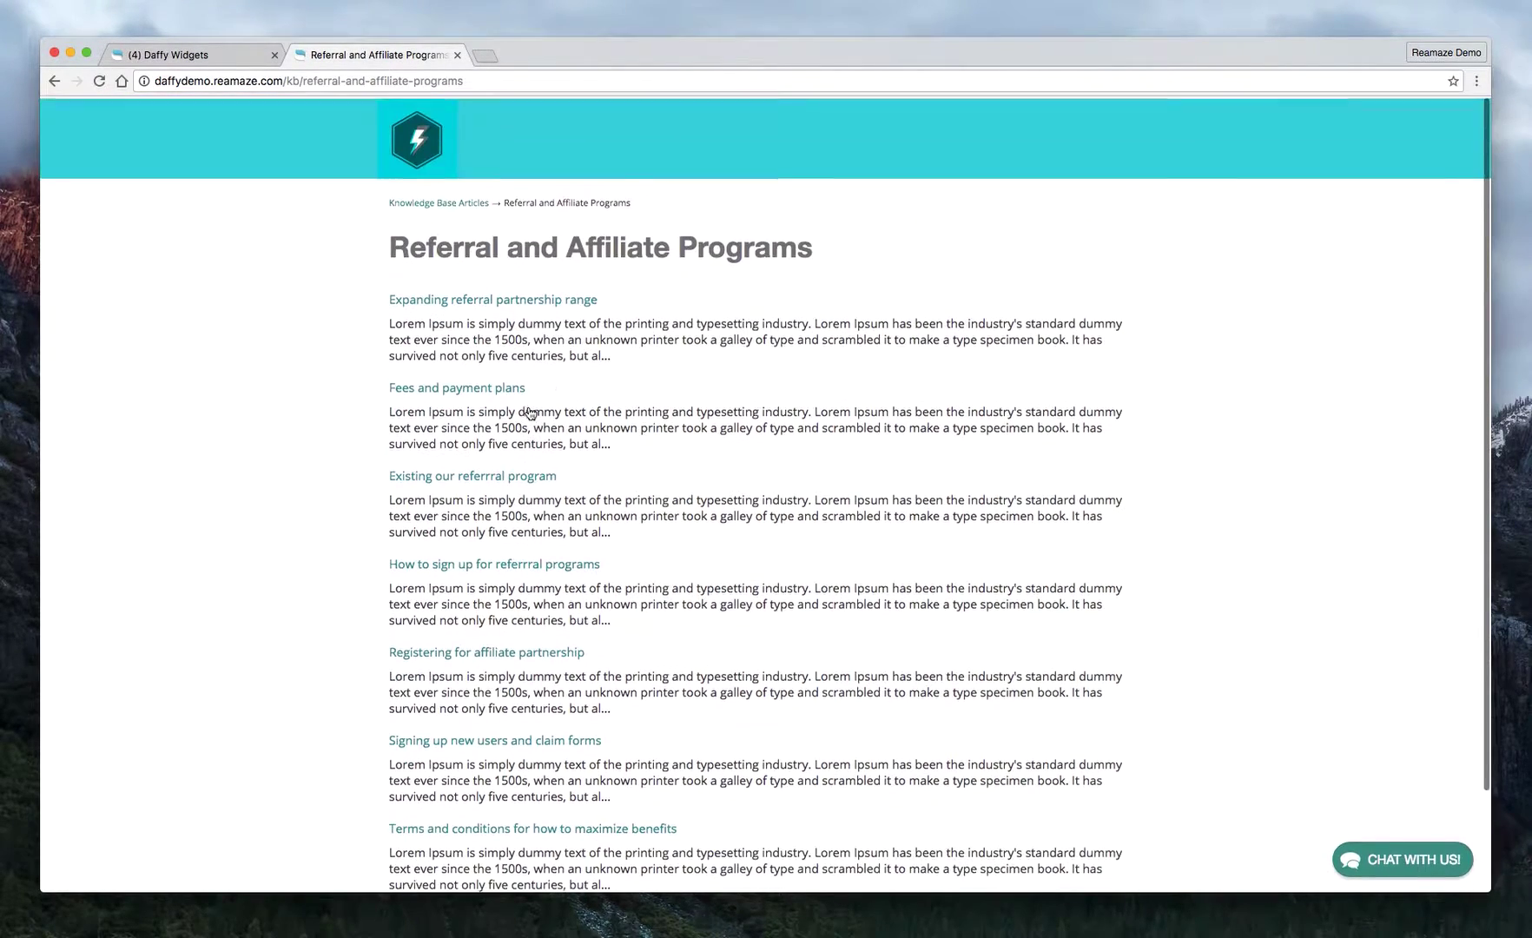
{"action": "scroll", "coordinate": [930, 359], "scroll_direction": "left", "scroll_amount": 5}
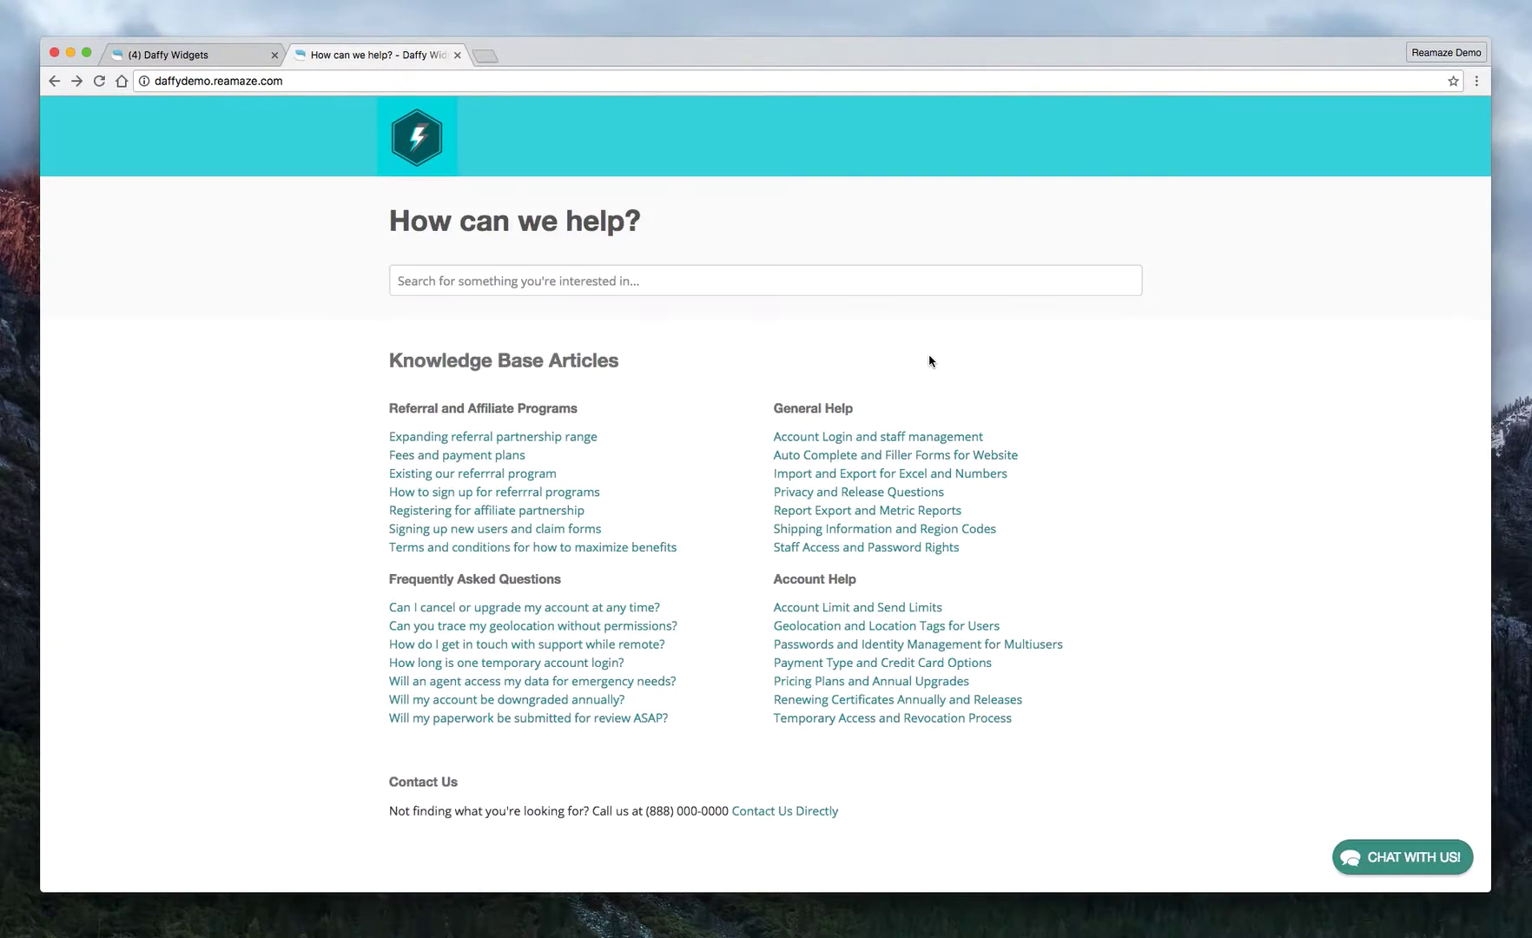
From the General Help topic, open the Account Login and staff management article.
{"action": "left_click", "coordinate": [816, 414]}
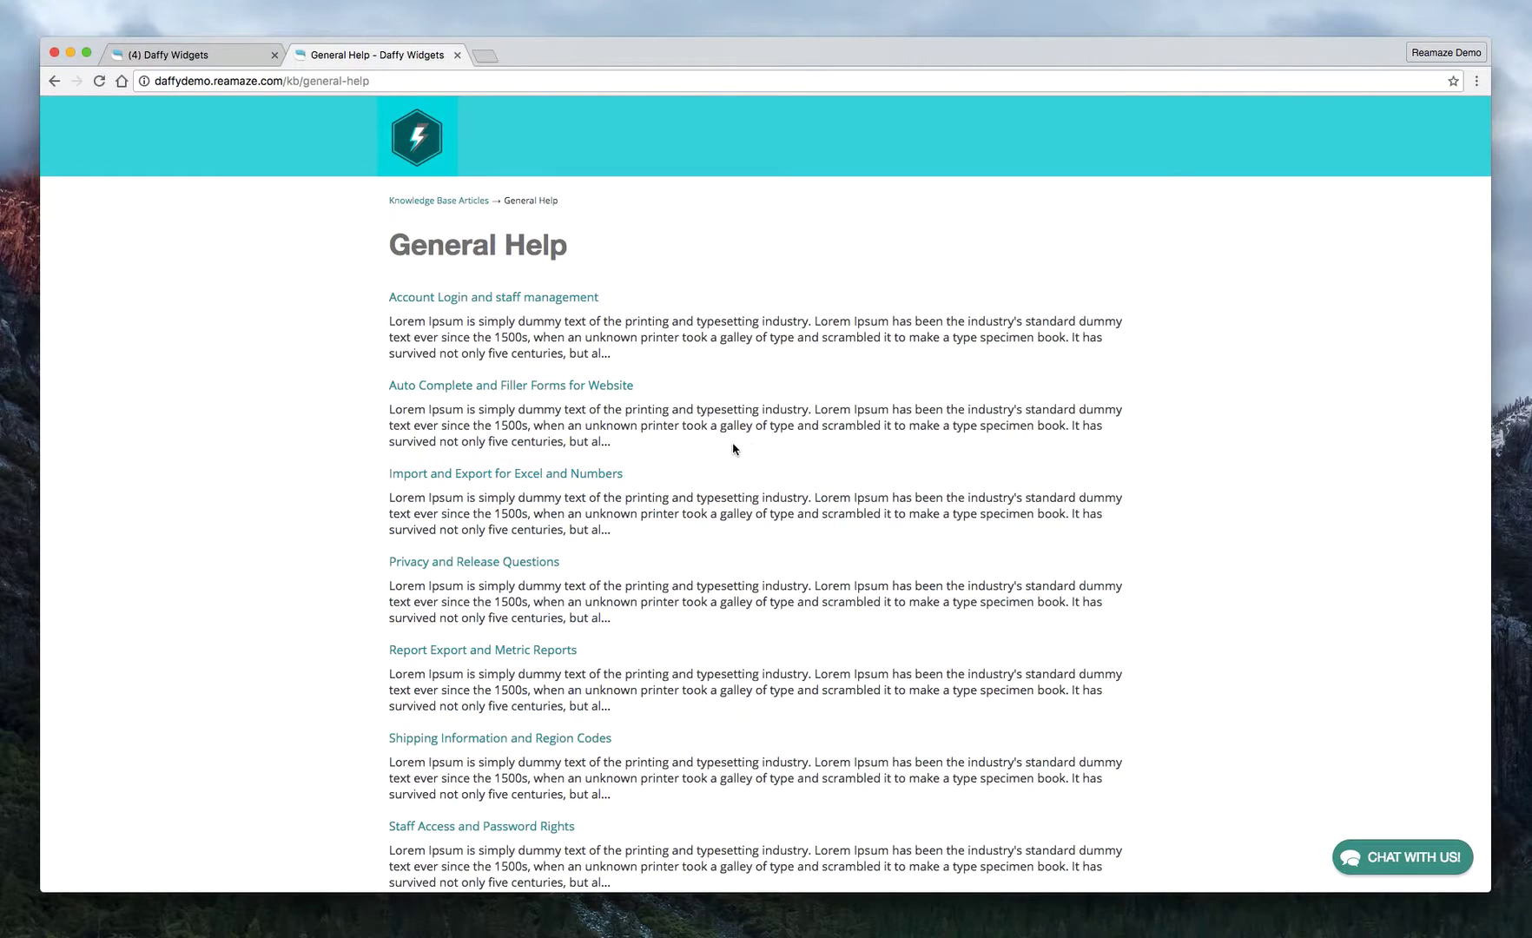
{"action": "scroll", "coordinate": [732, 444], "scroll_direction": "down", "scroll_amount": 2}
{"action": "scroll", "coordinate": [732, 444], "scroll_direction": "up", "scroll_amount": 2}
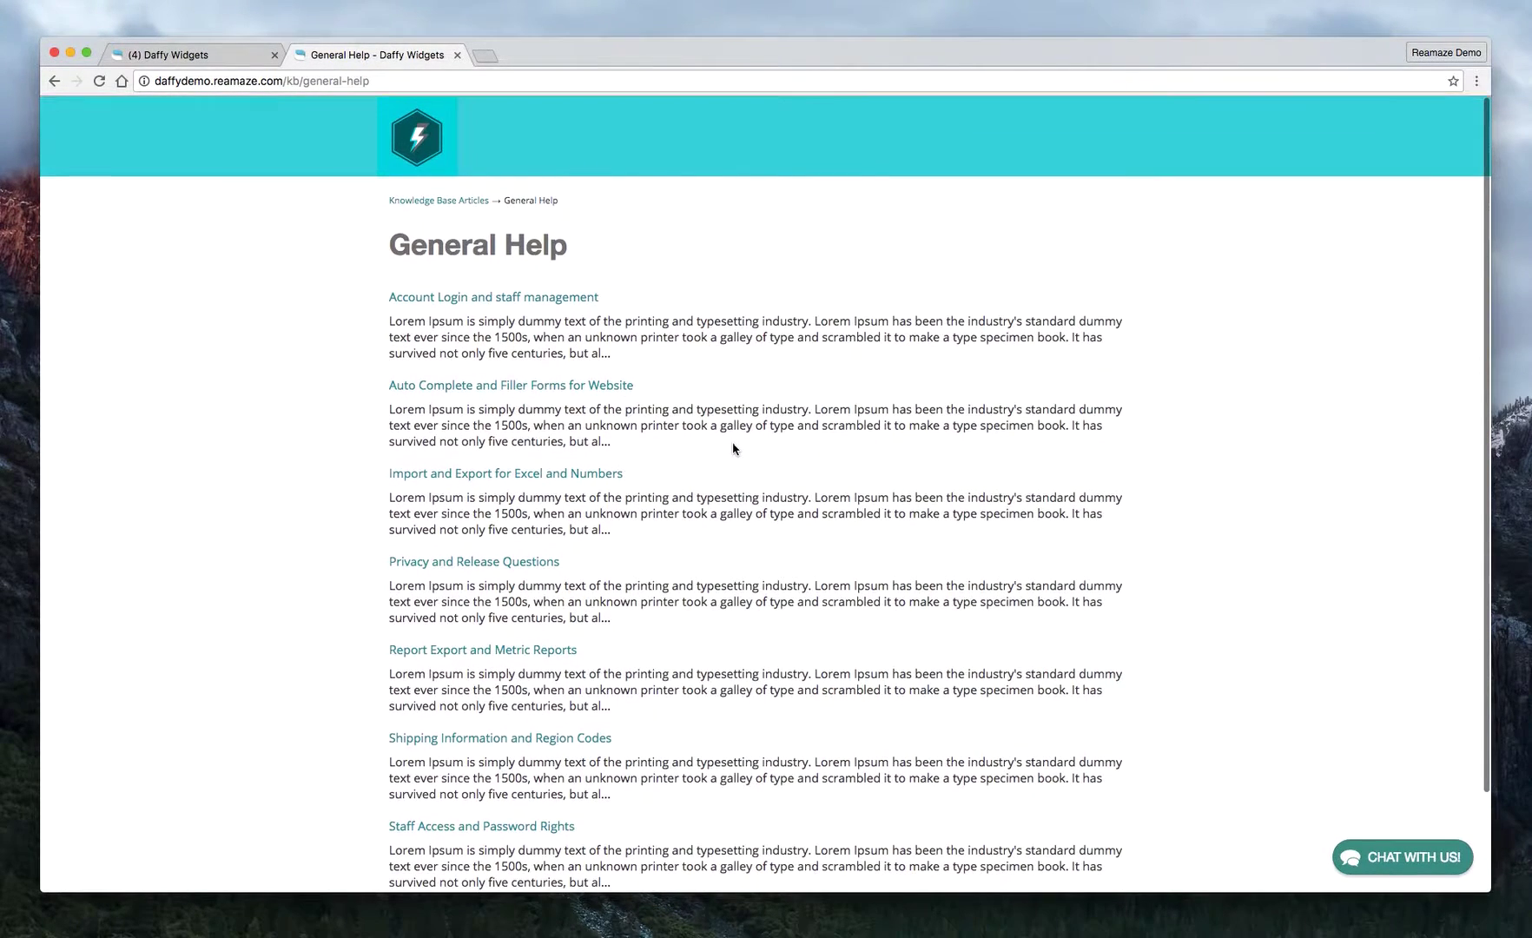
{"action": "left_click", "coordinate": [532, 300]}
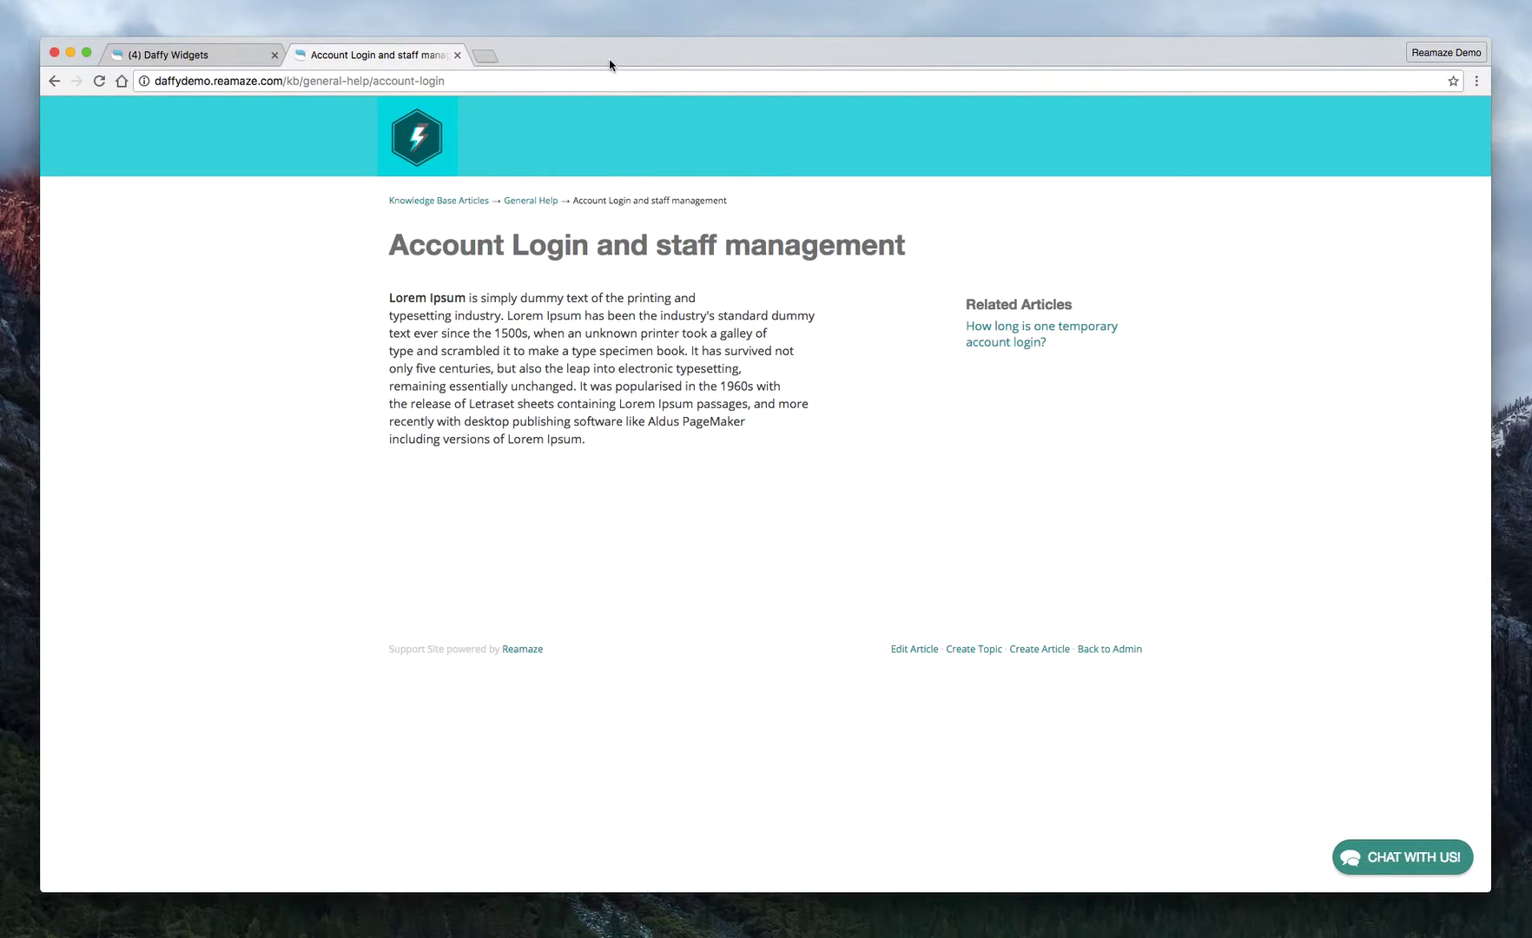
Go back to the help center home through the Knowledge Base Articles breadcrumb.
{"action": "left_click_drag", "start_coordinate": [611, 64], "coordinate": [610, 65]}
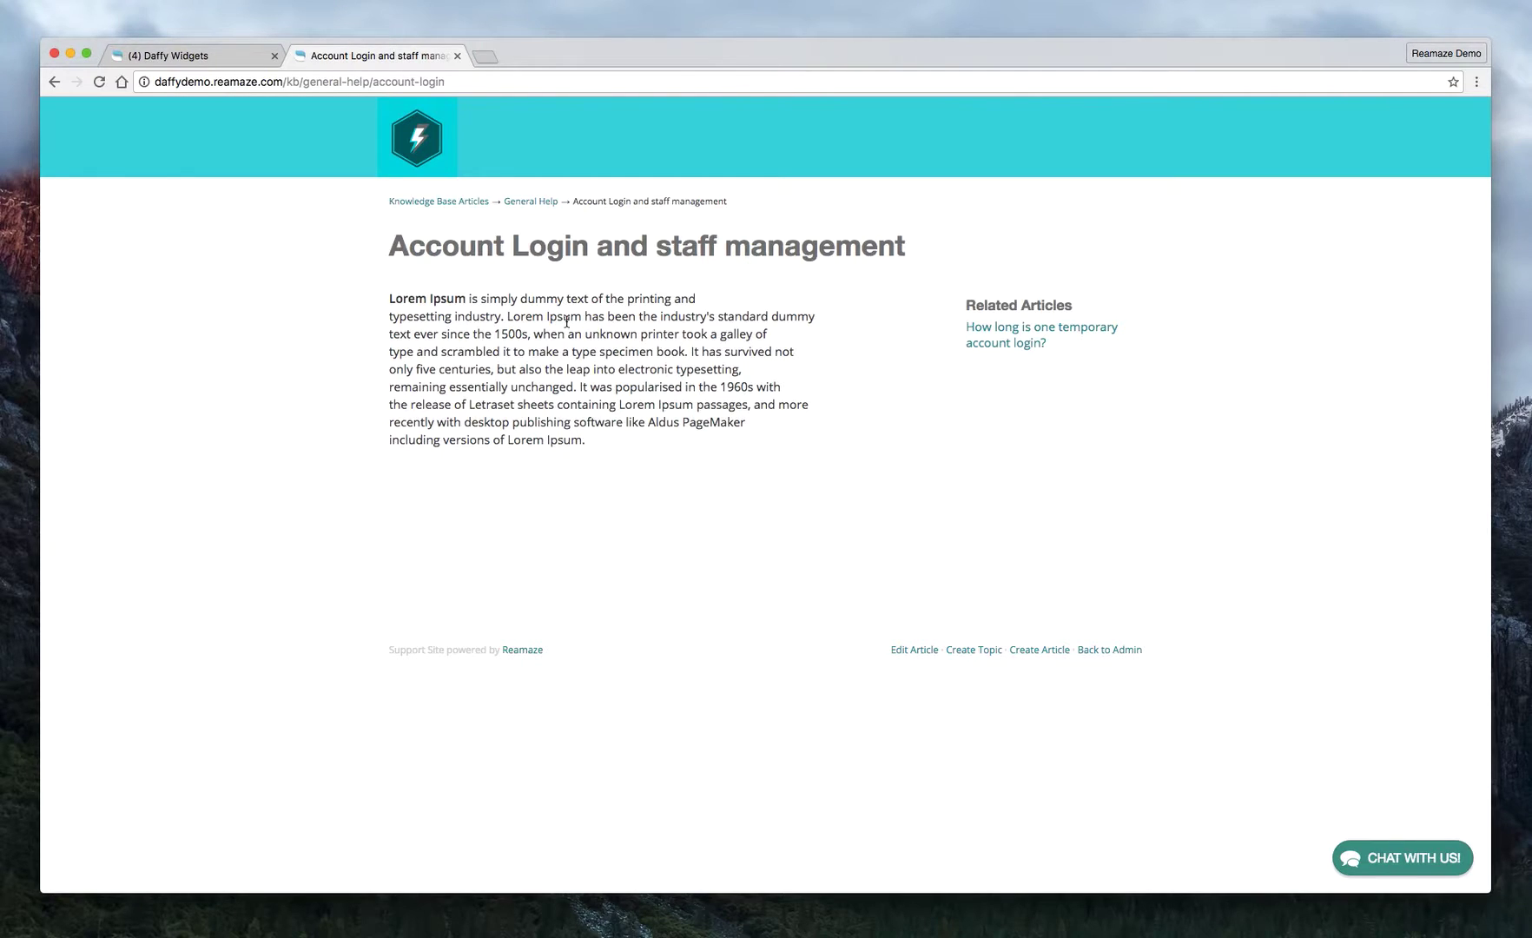
{"action": "left_click", "coordinate": [422, 203]}
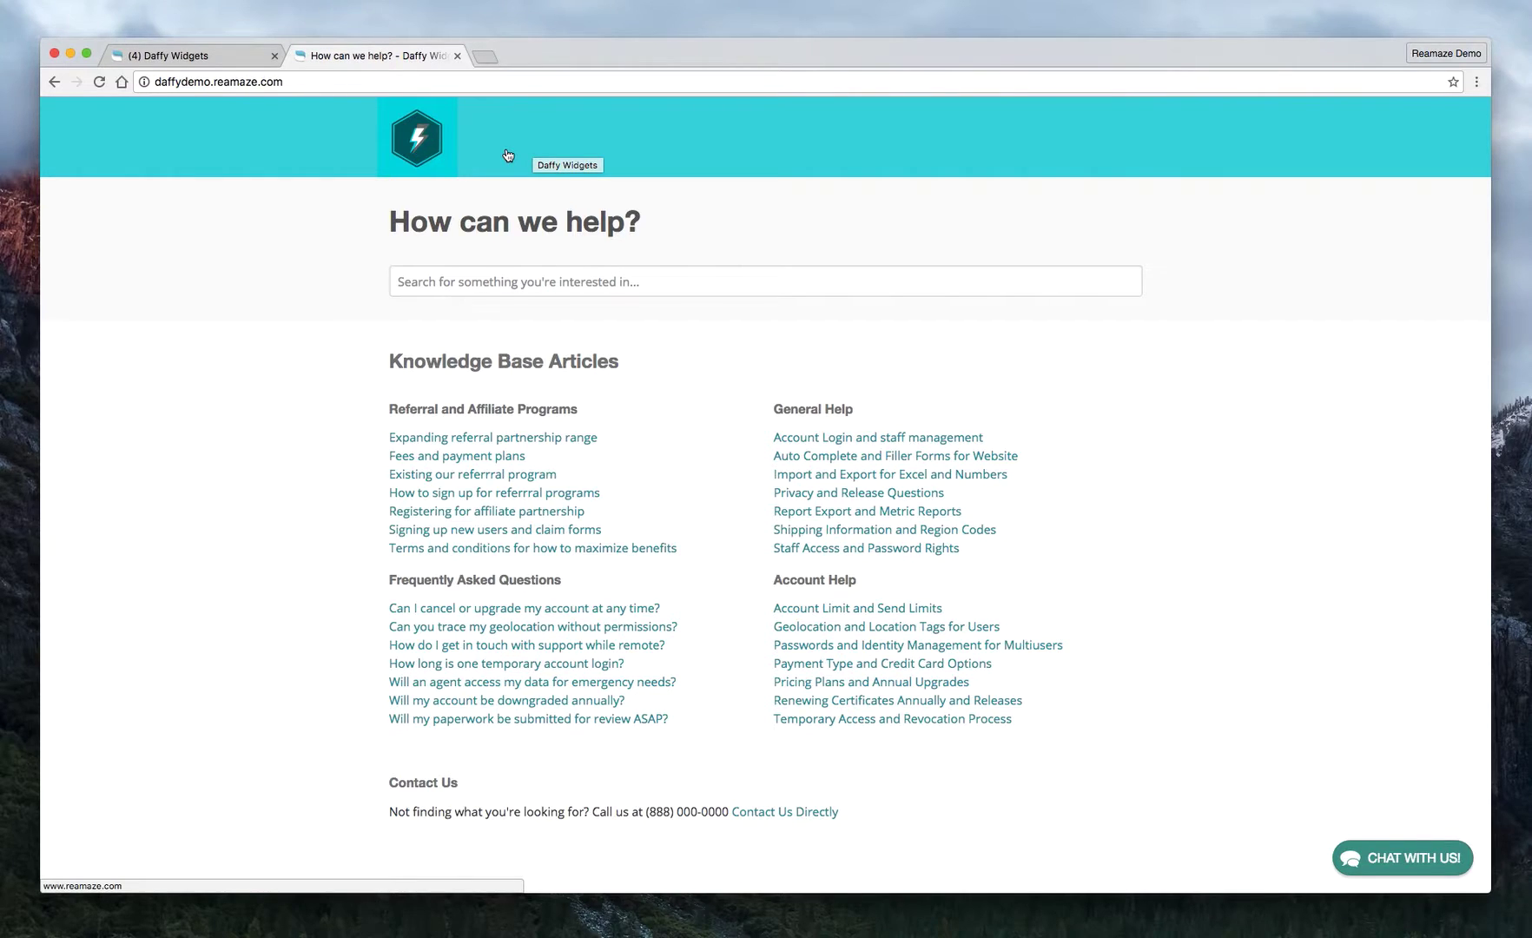
In the admin tab, filter the Articles list to the demo123 brand, which has no articles.
{"action": "left_click", "coordinate": [233, 57]}
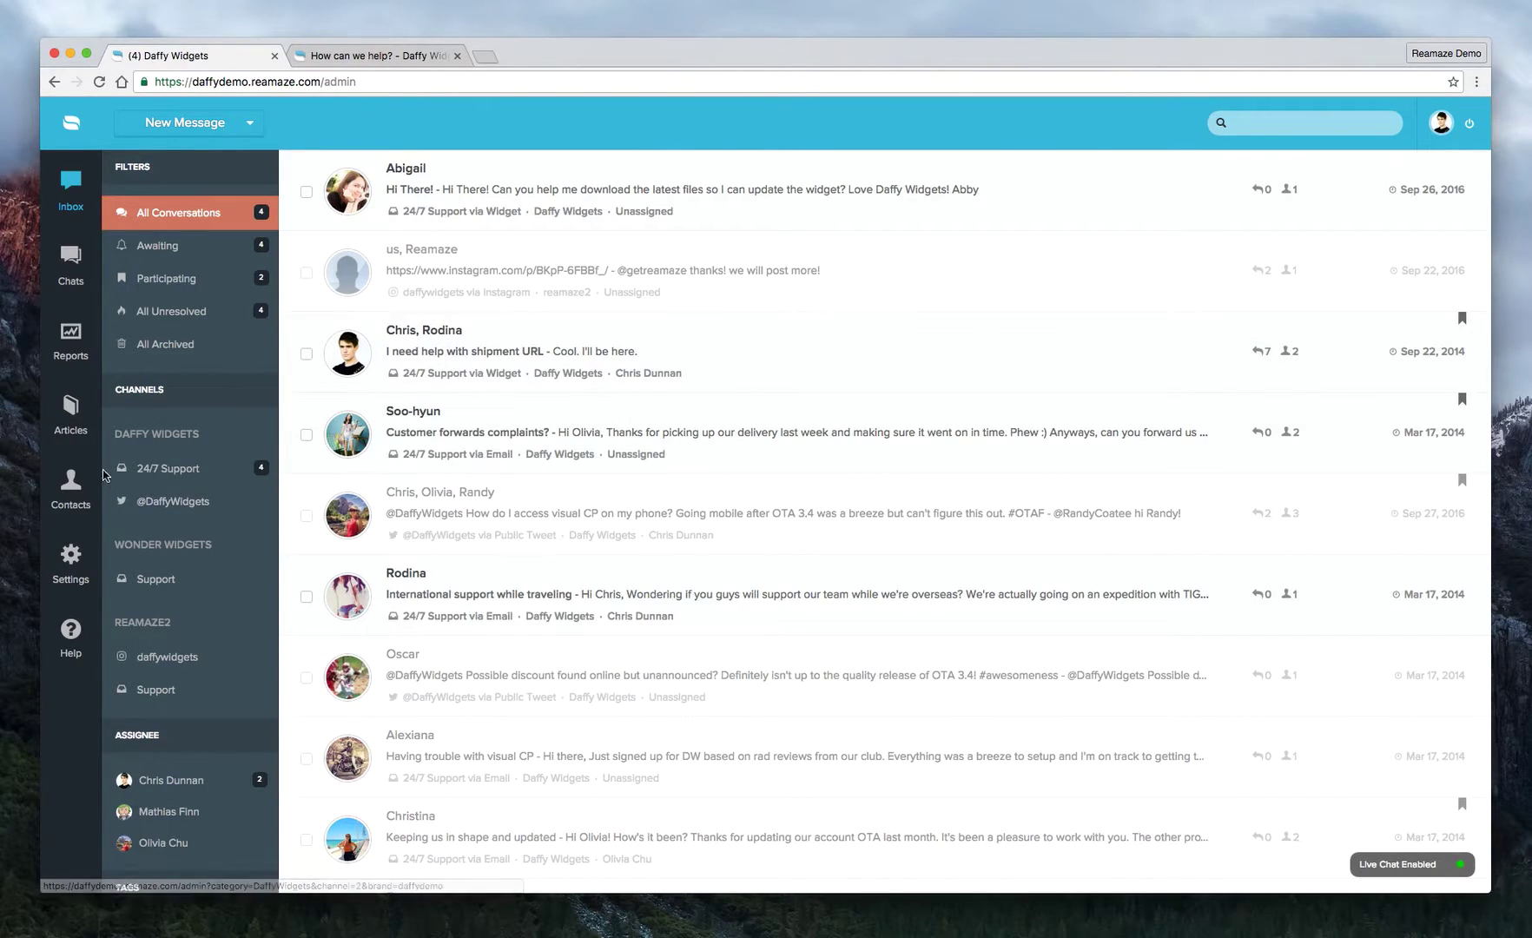
{"action": "left_click", "coordinate": [72, 413]}
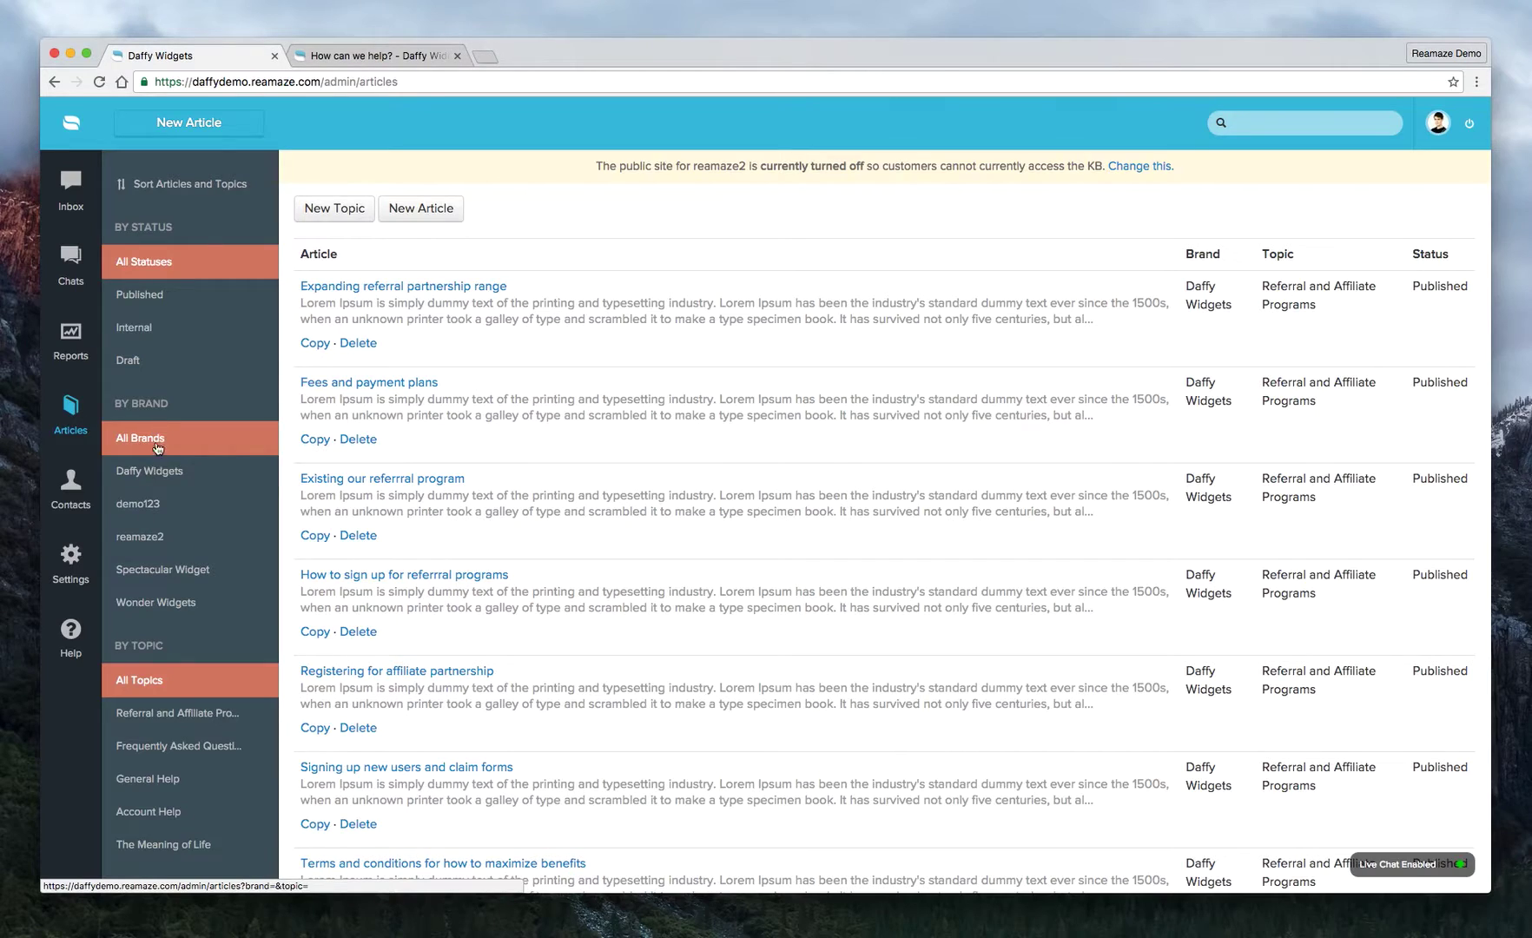
{"action": "left_click", "coordinate": [145, 509]}
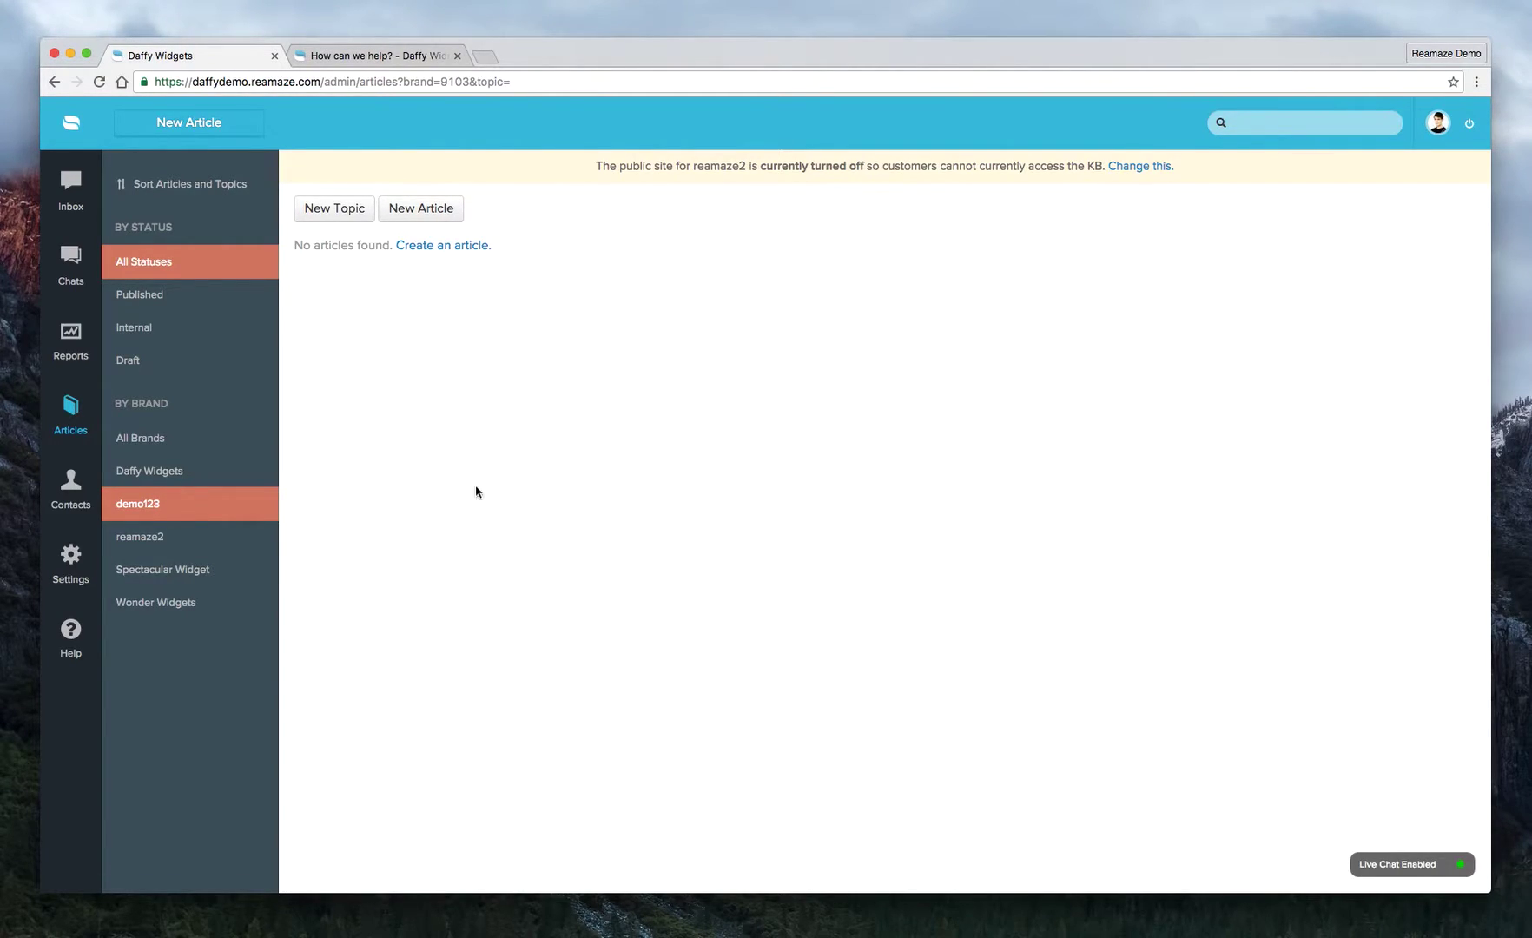
Create the topic 'ABC 123', then filter the list to the demo123 brand.
{"action": "left_click", "coordinate": [318, 222]}
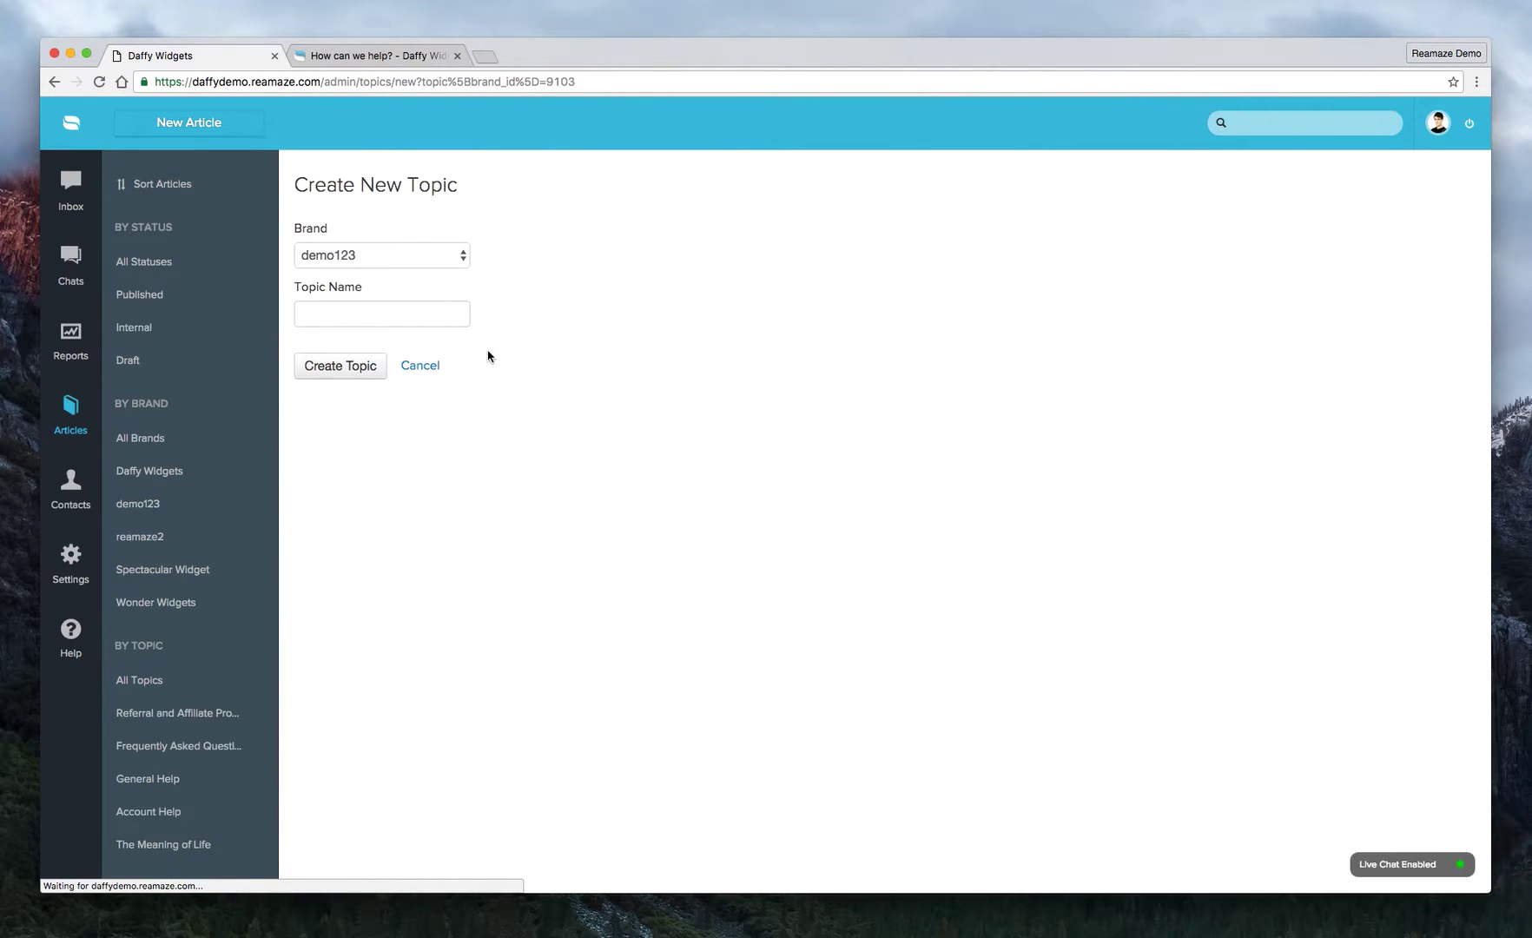
{"action": "left_click", "coordinate": [433, 317]}
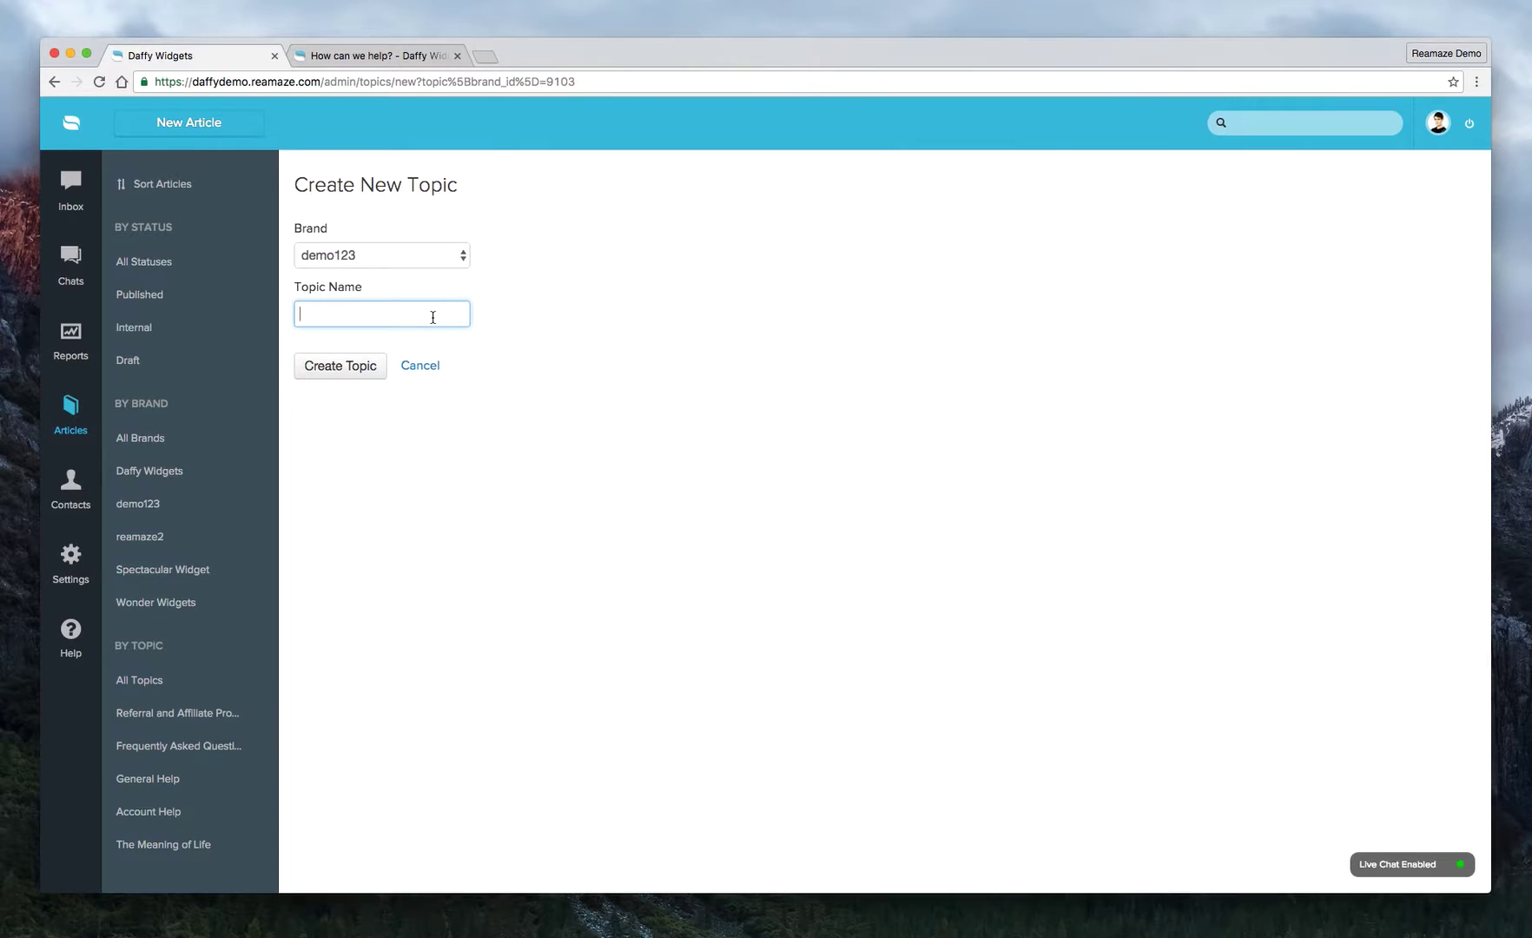
{"action": "type", "text": "ABC 123"}
{"action": "left_click", "coordinate": [372, 376]}
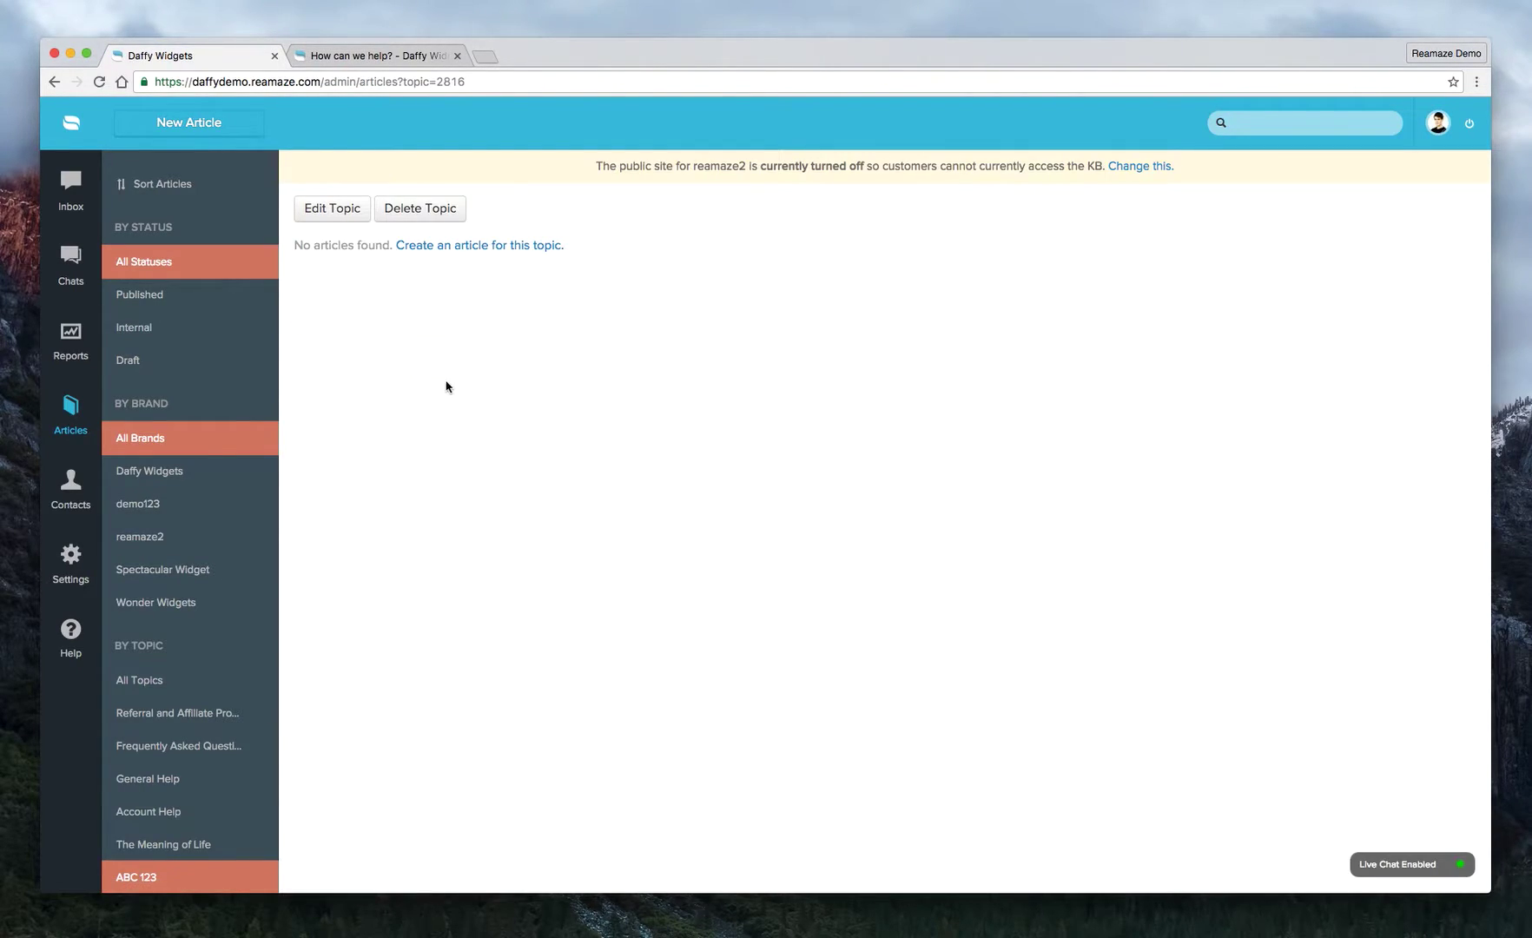
{"action": "scroll", "coordinate": [175, 656], "scroll_direction": "down", "scroll_amount": 2}
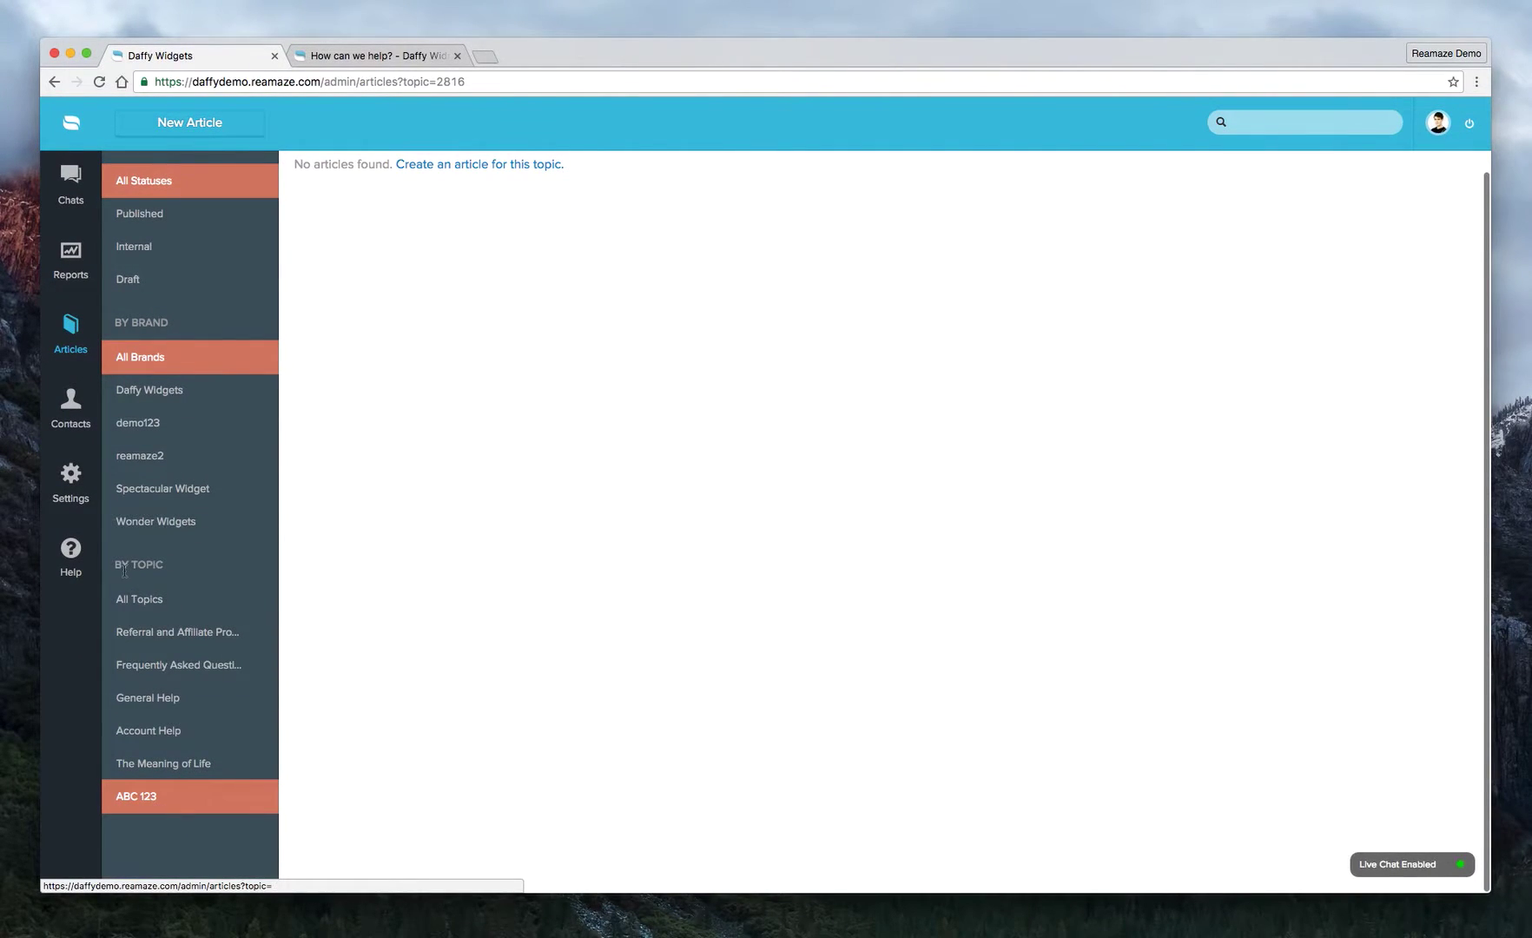
{"action": "left_click_drag", "start_coordinate": [116, 566], "coordinate": [155, 568]}
{"action": "left_click", "coordinate": [155, 568]}
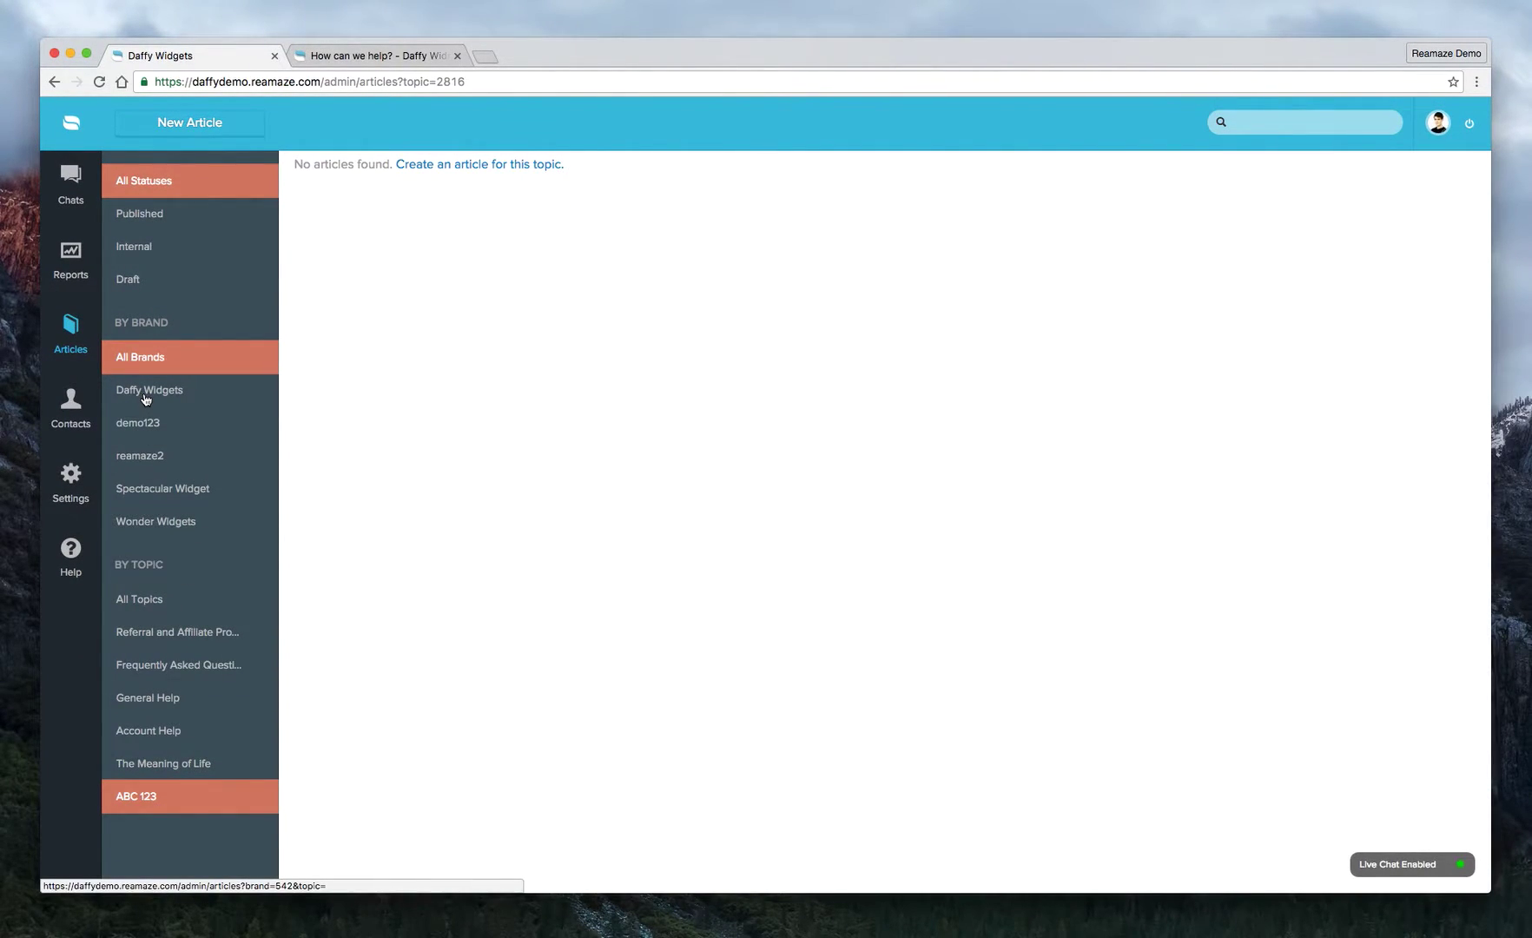
{"action": "left_click", "coordinate": [148, 422]}
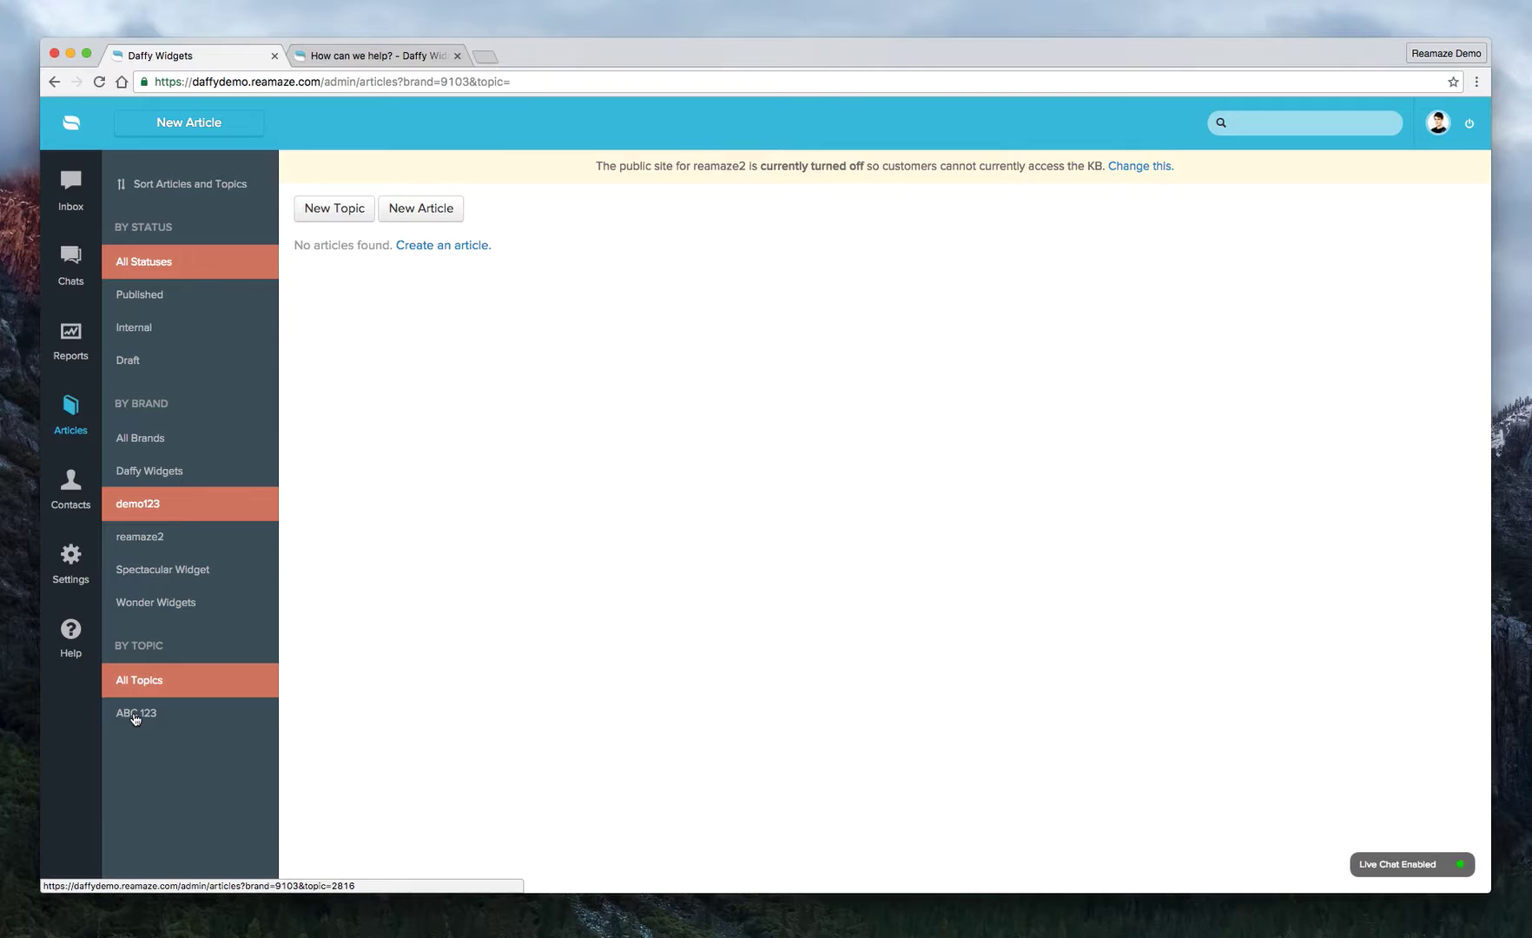
Create article 'XYZ 123' under ABC 123 with body 'Hello world' and status Published.
{"action": "left_click", "coordinate": [435, 219]}
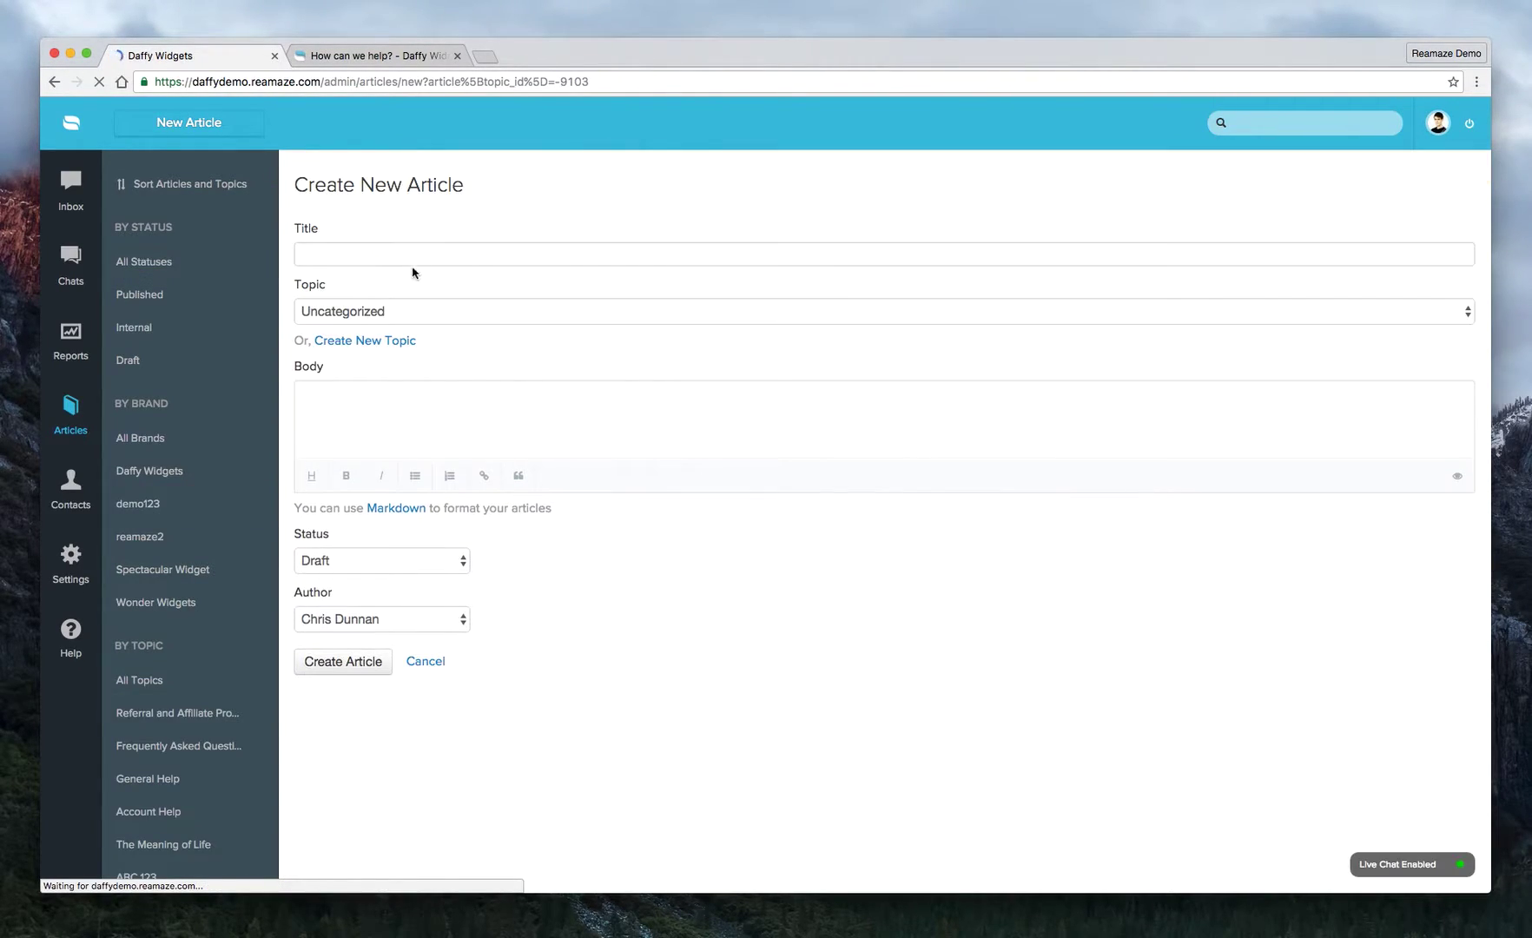
{"action": "left_click", "coordinate": [411, 314]}
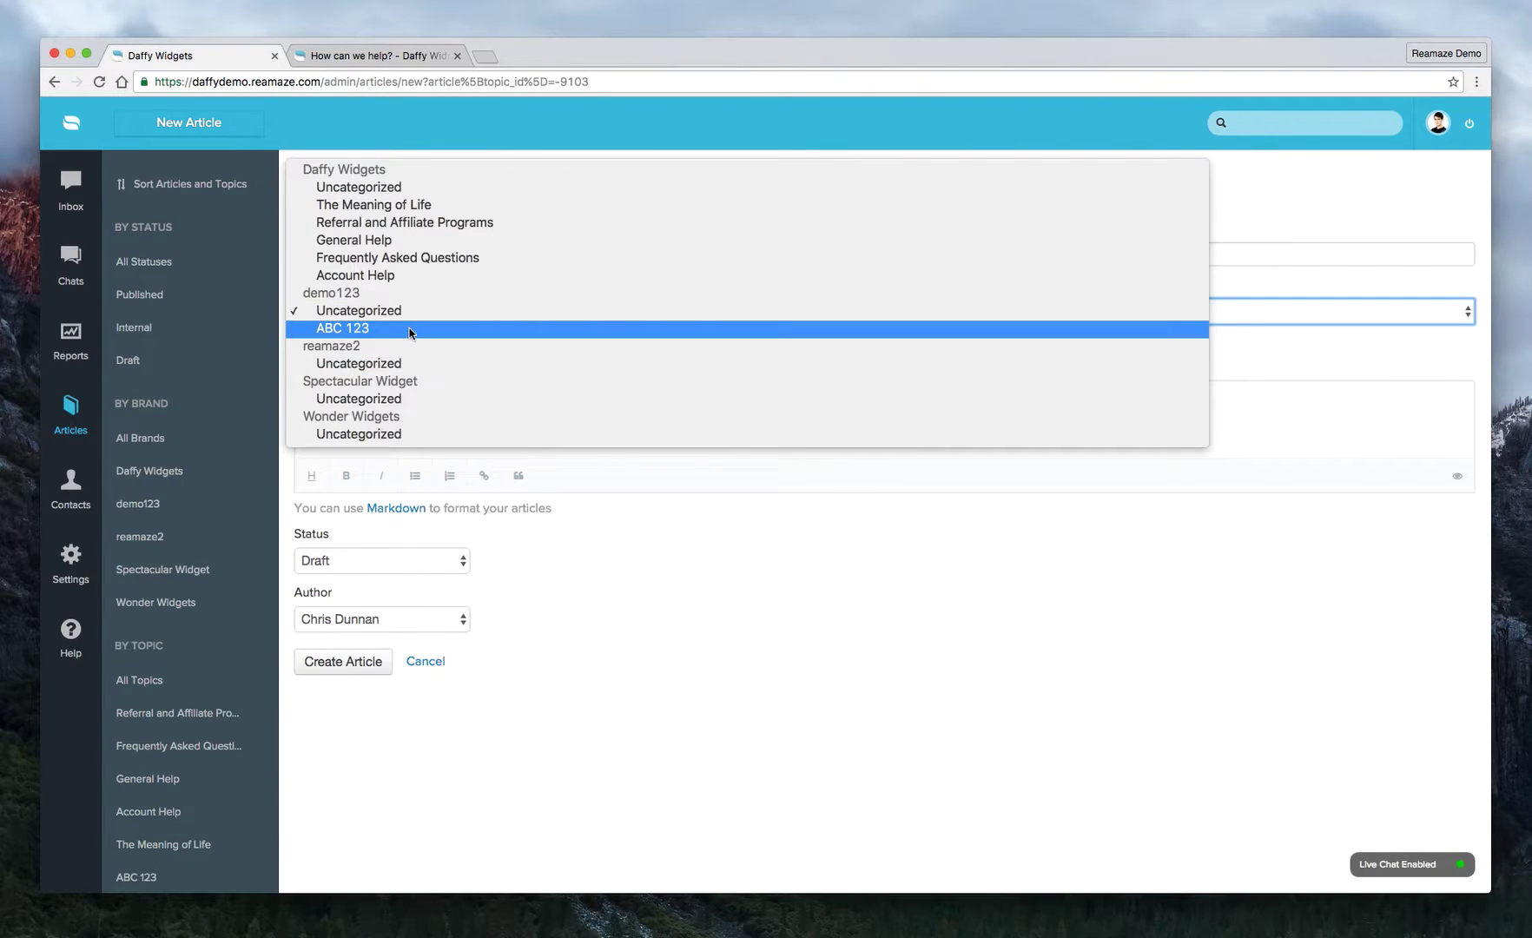
{"action": "left_click", "coordinate": [408, 328]}
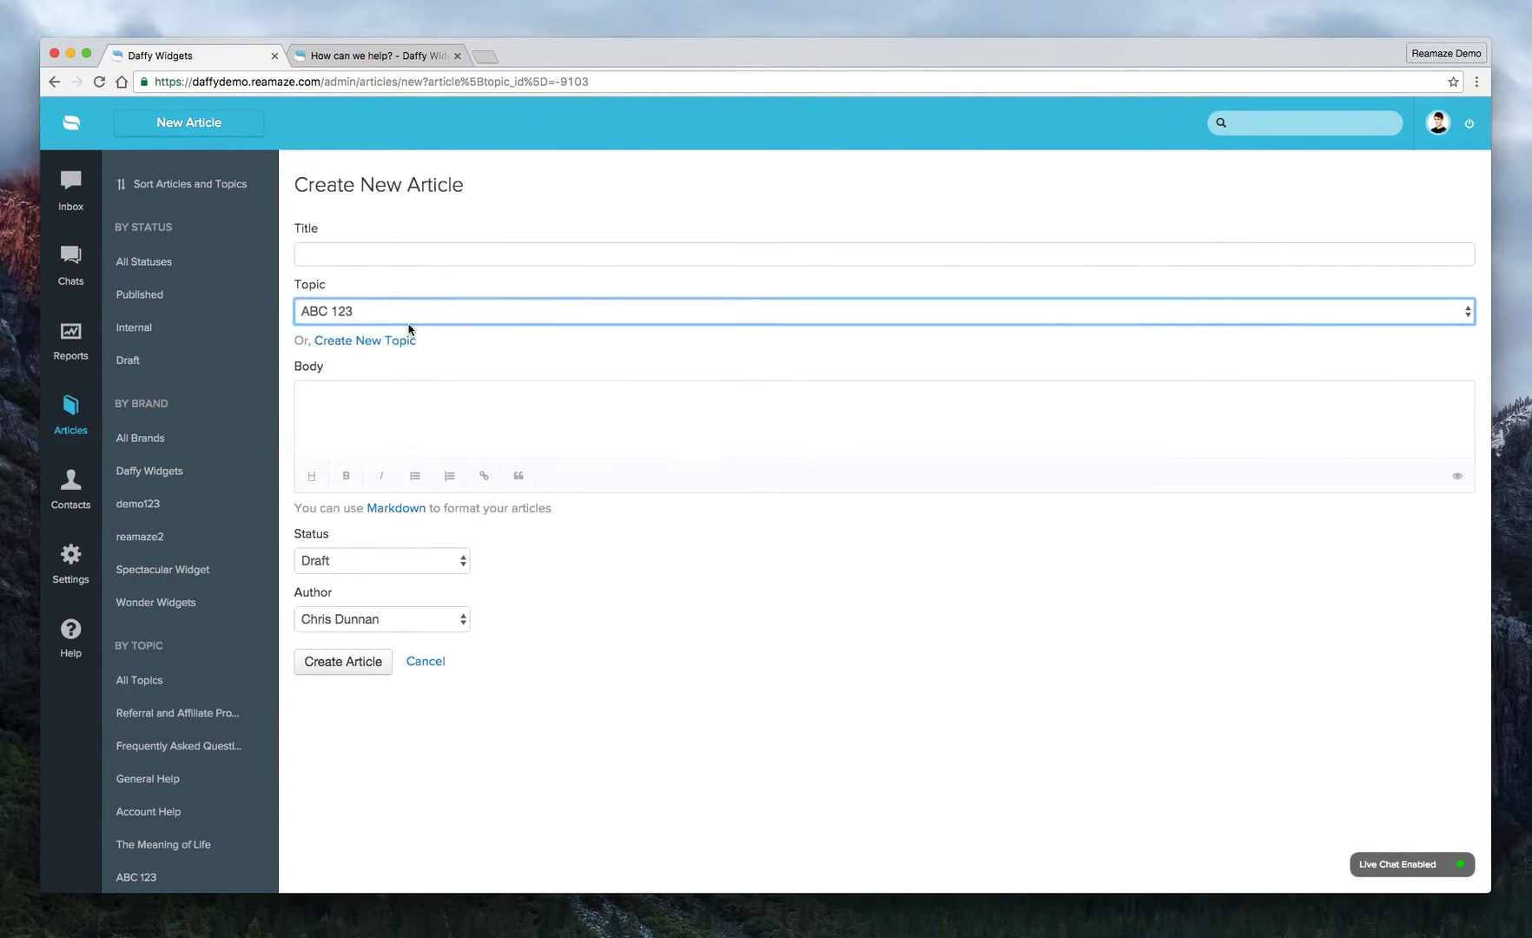
{"action": "left_click", "coordinate": [384, 252]}
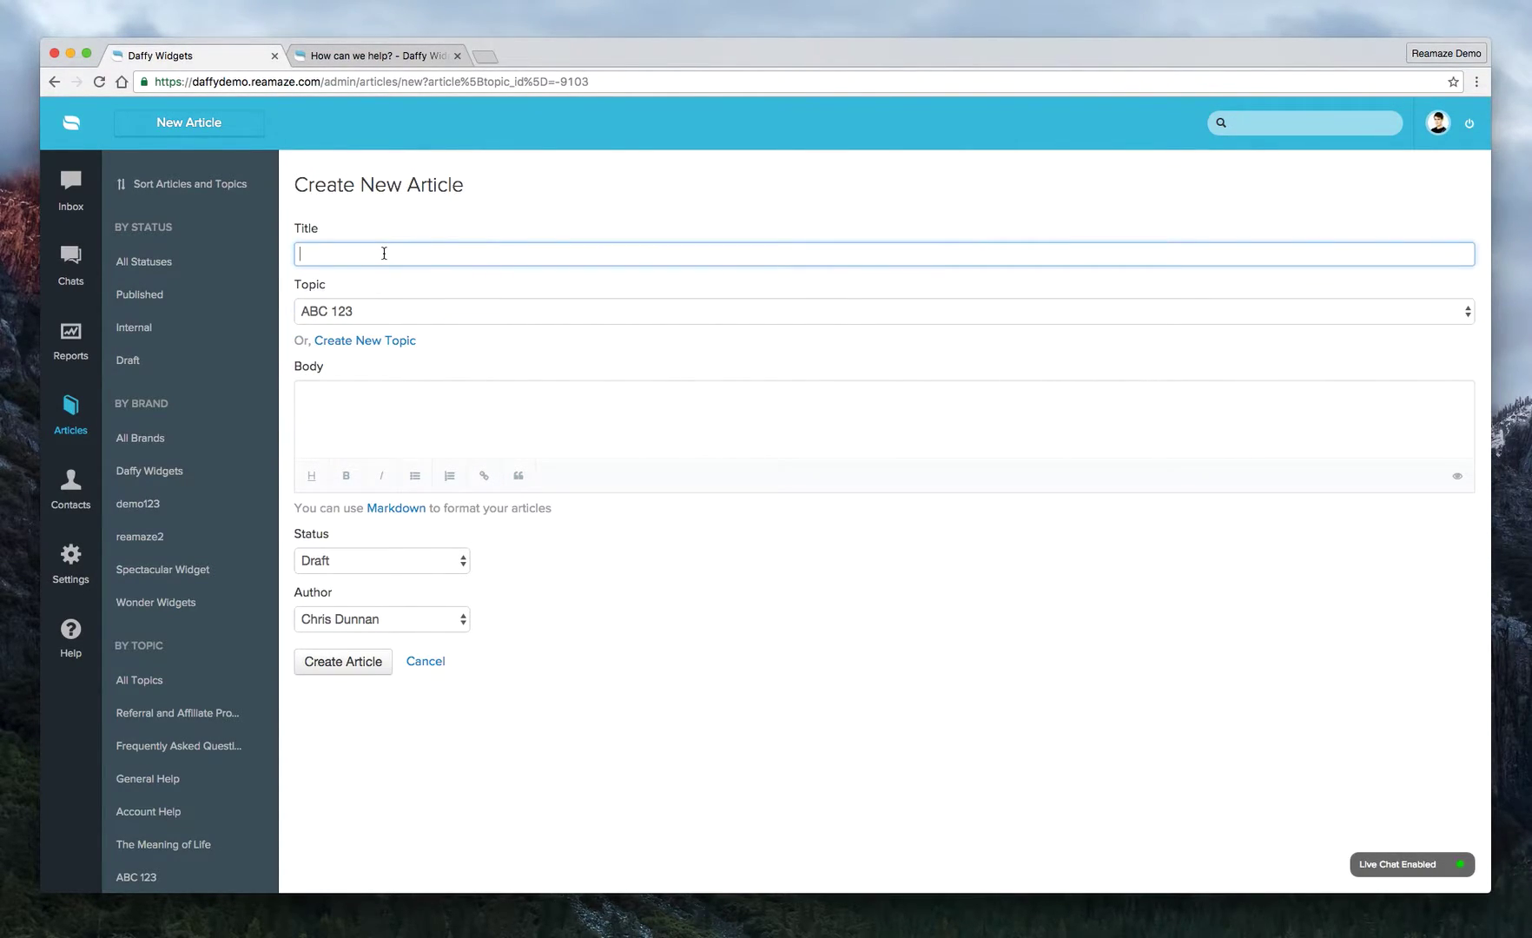
{"action": "type", "text": "XYZ 123"}
{"action": "left_click", "coordinate": [377, 426]}
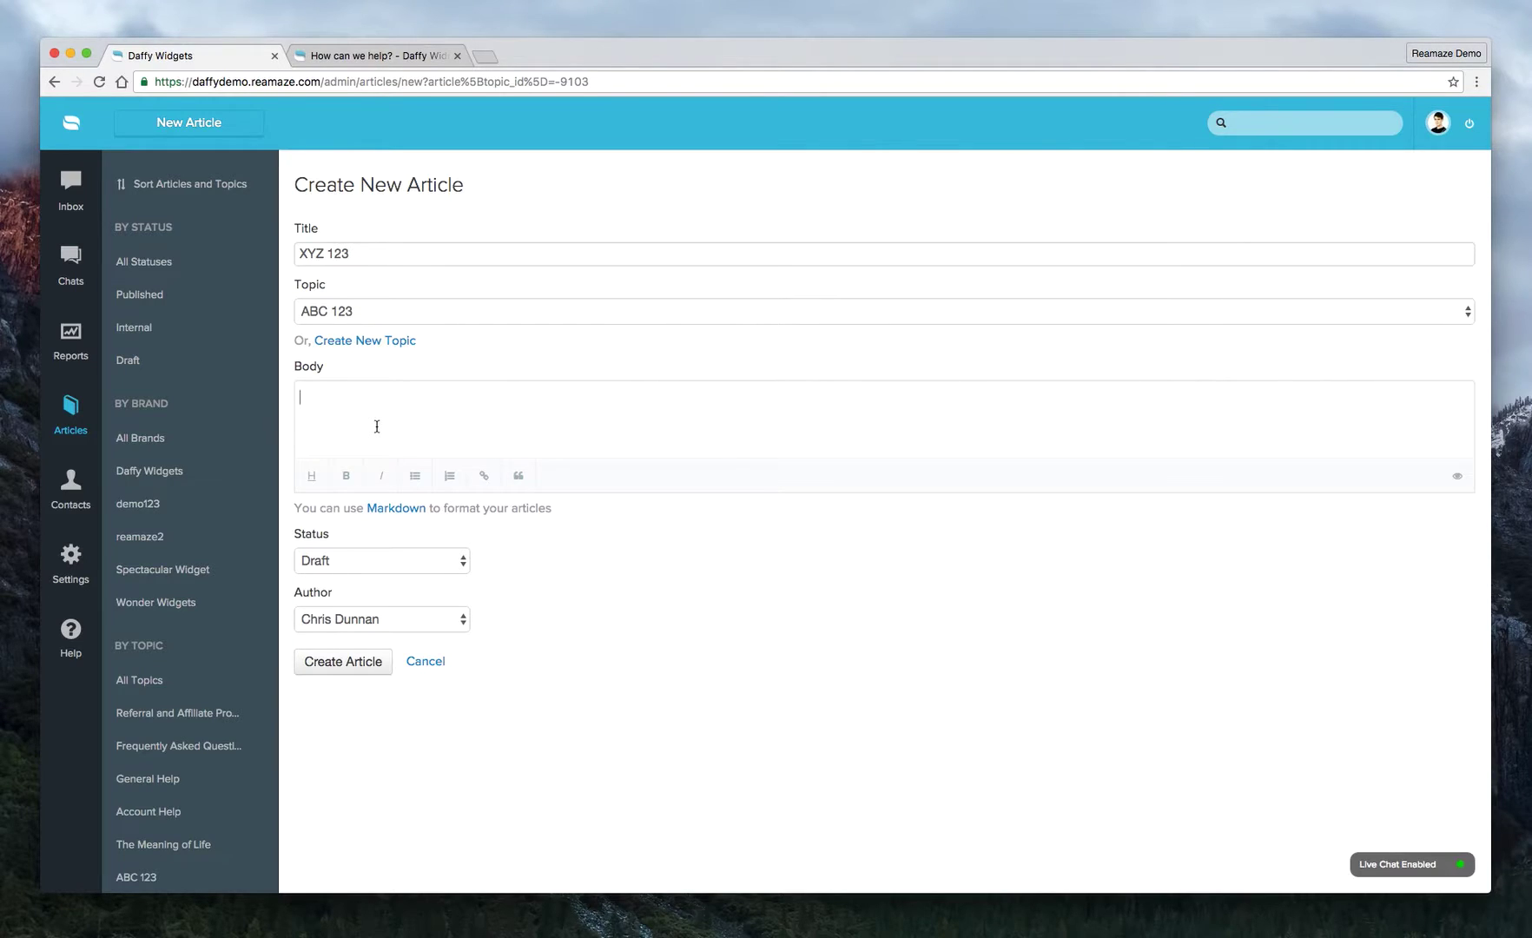
{"action": "type", "text": "Hello world."}
{"action": "left_click", "coordinate": [342, 560]}
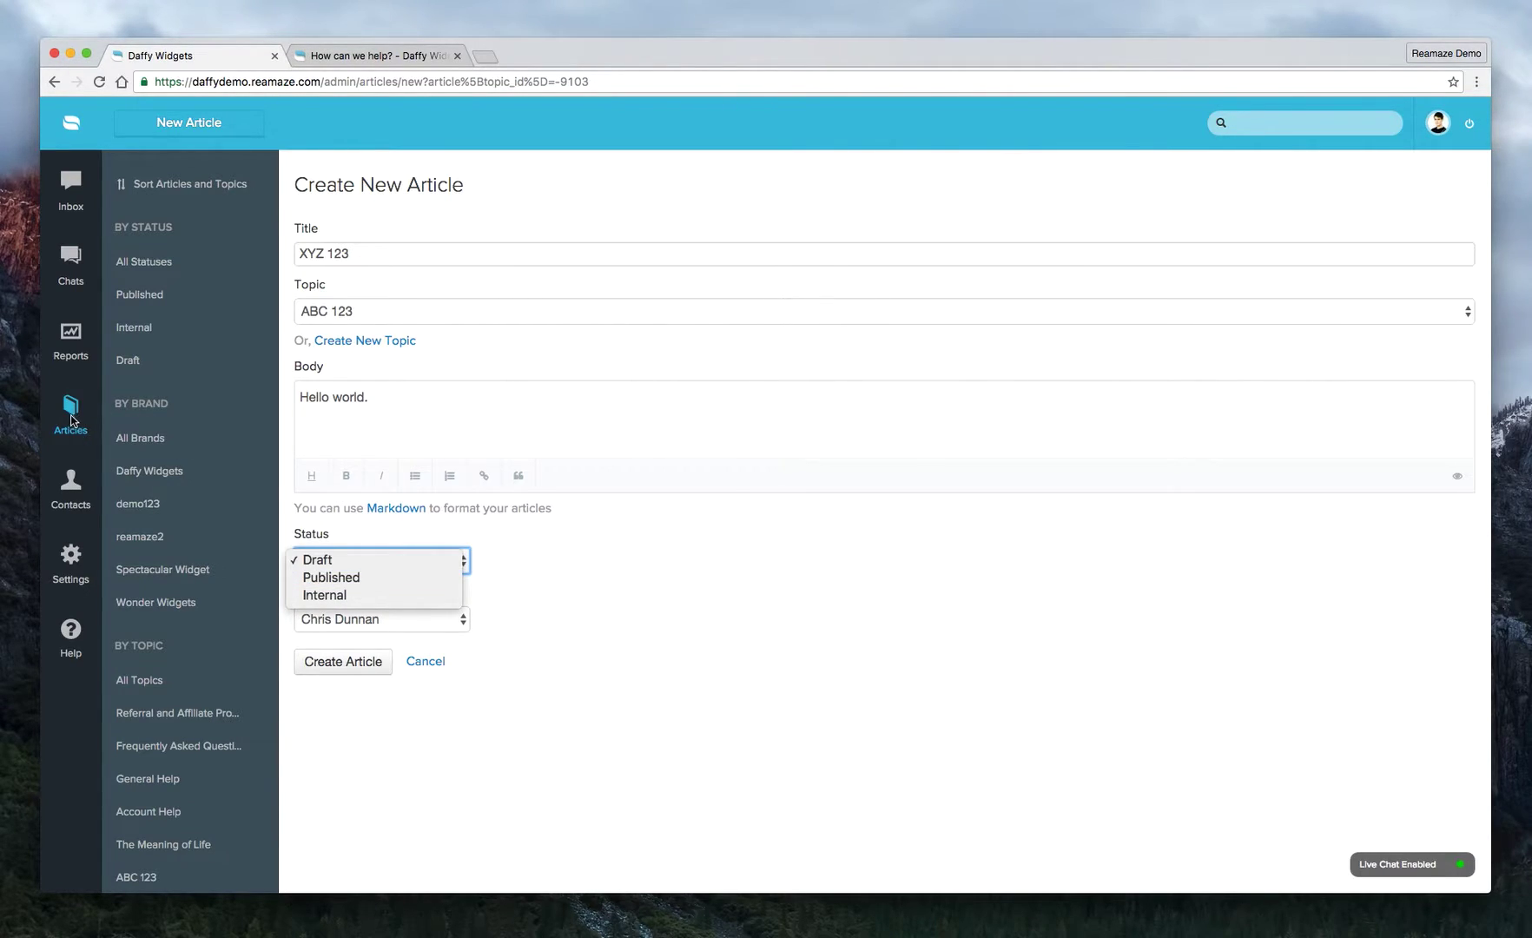
{"action": "left_click", "coordinate": [350, 583]}
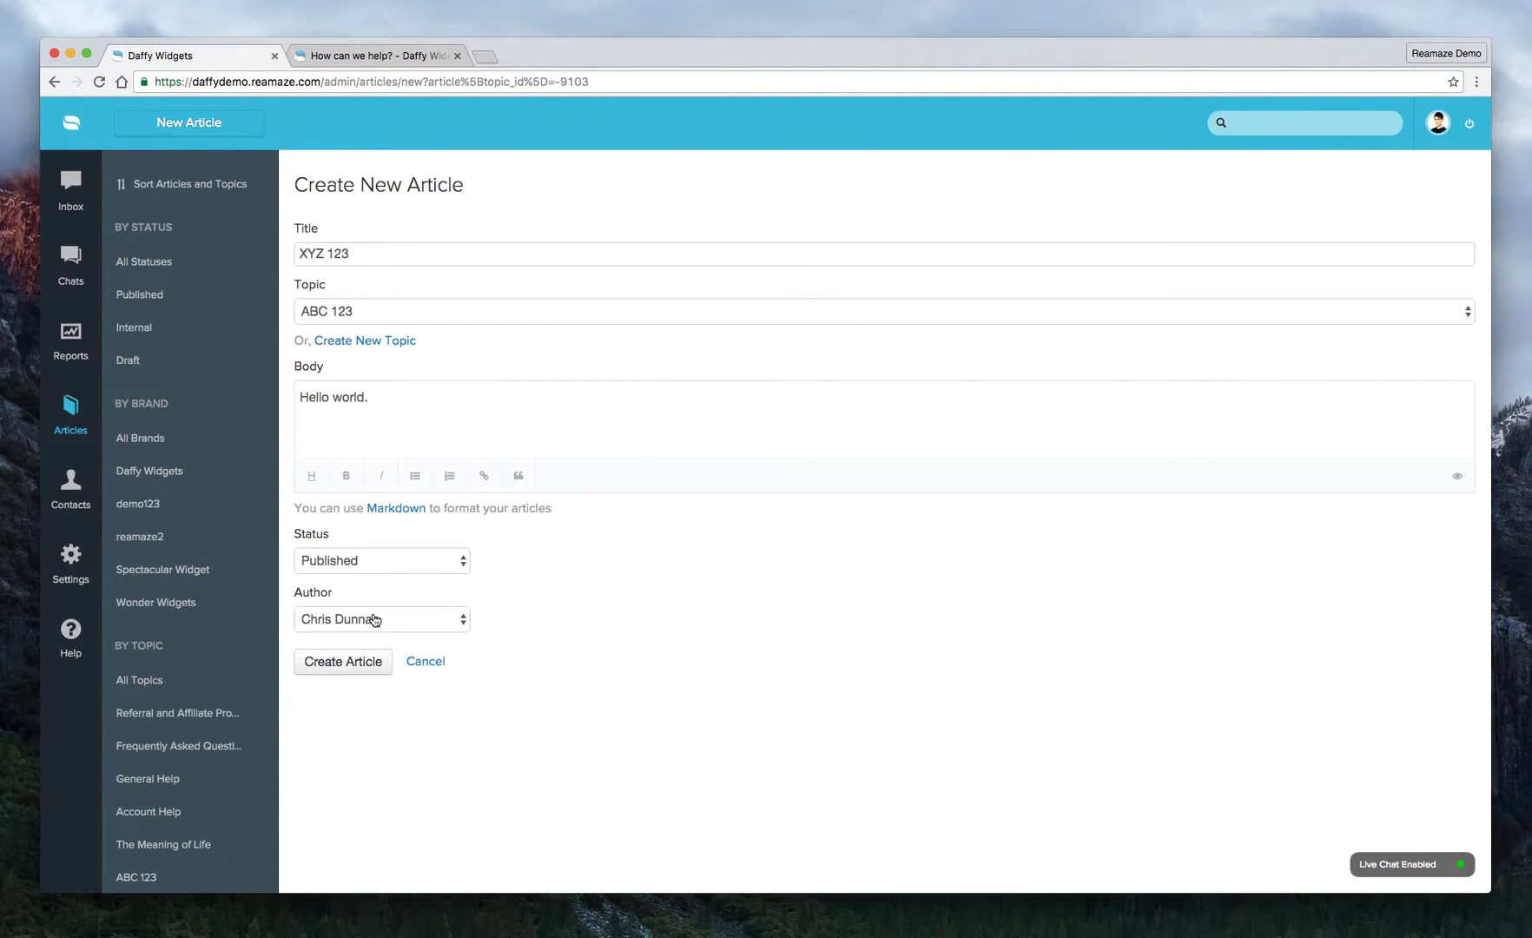
{"action": "left_click", "coordinate": [352, 667]}
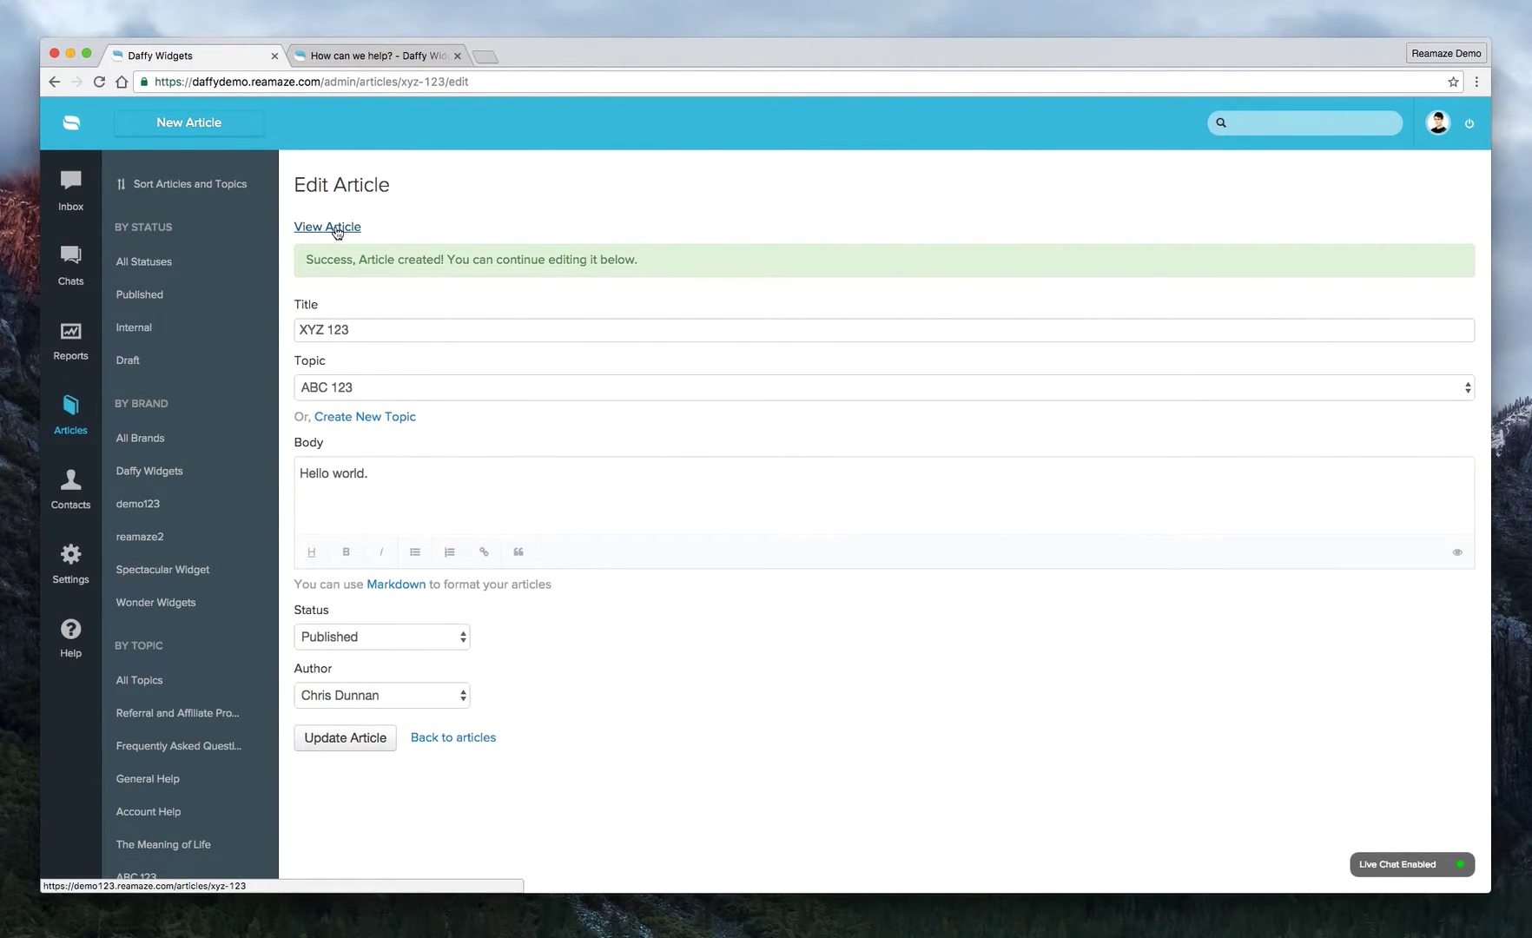
Look through the brand settings, then filter the Articles list to demo123.
{"action": "left_click", "coordinate": [70, 554]}
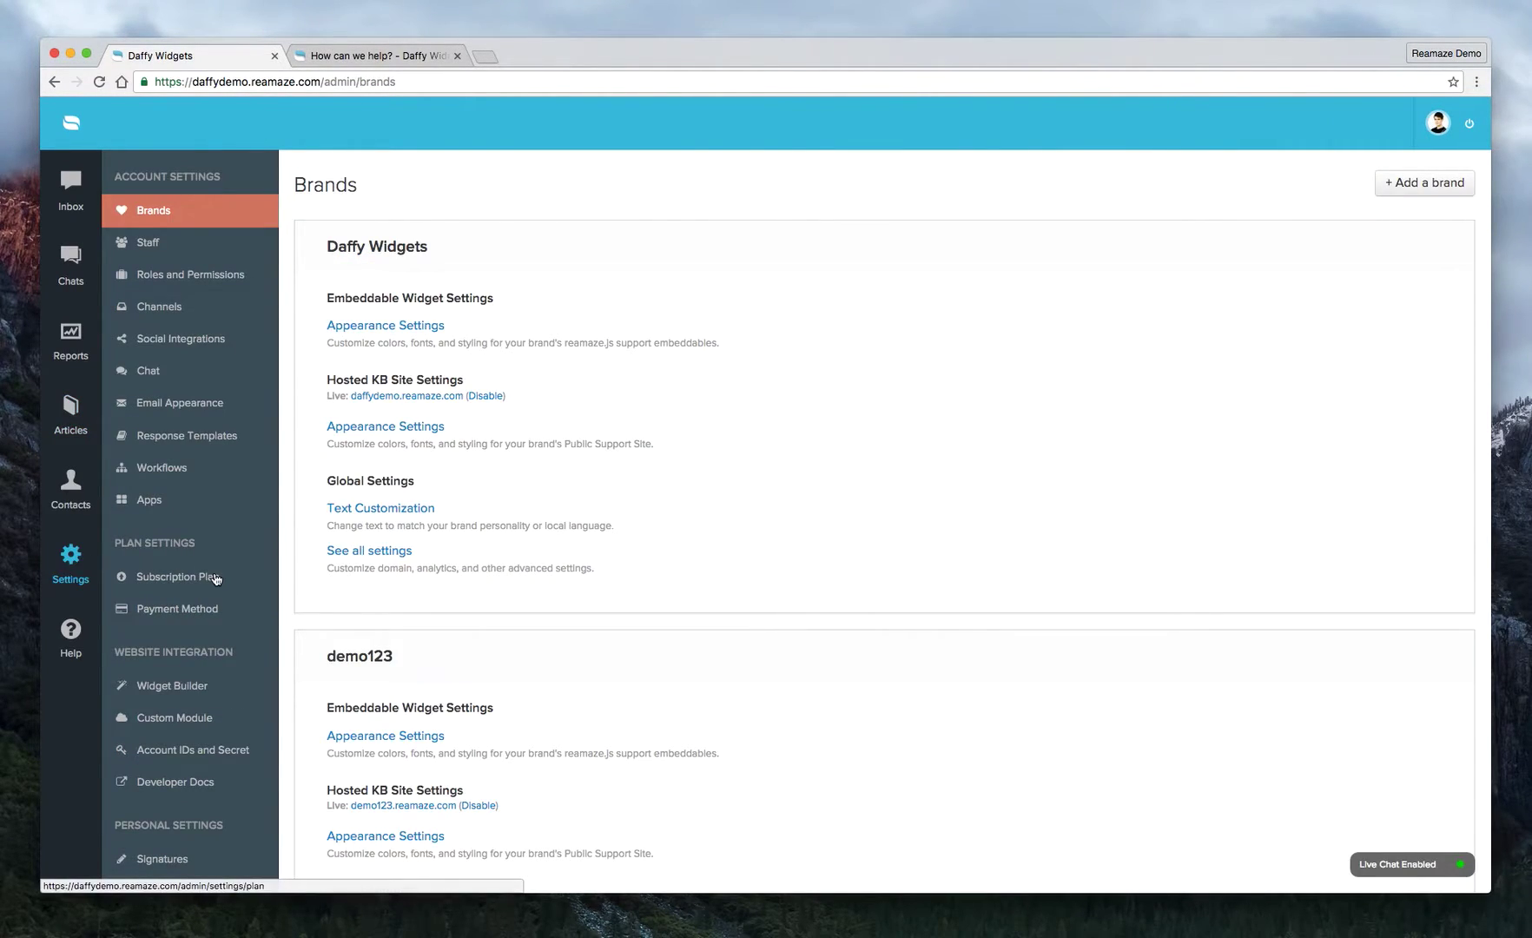
{"action": "scroll", "coordinate": [531, 605], "scroll_direction": "down", "scroll_amount": 3}
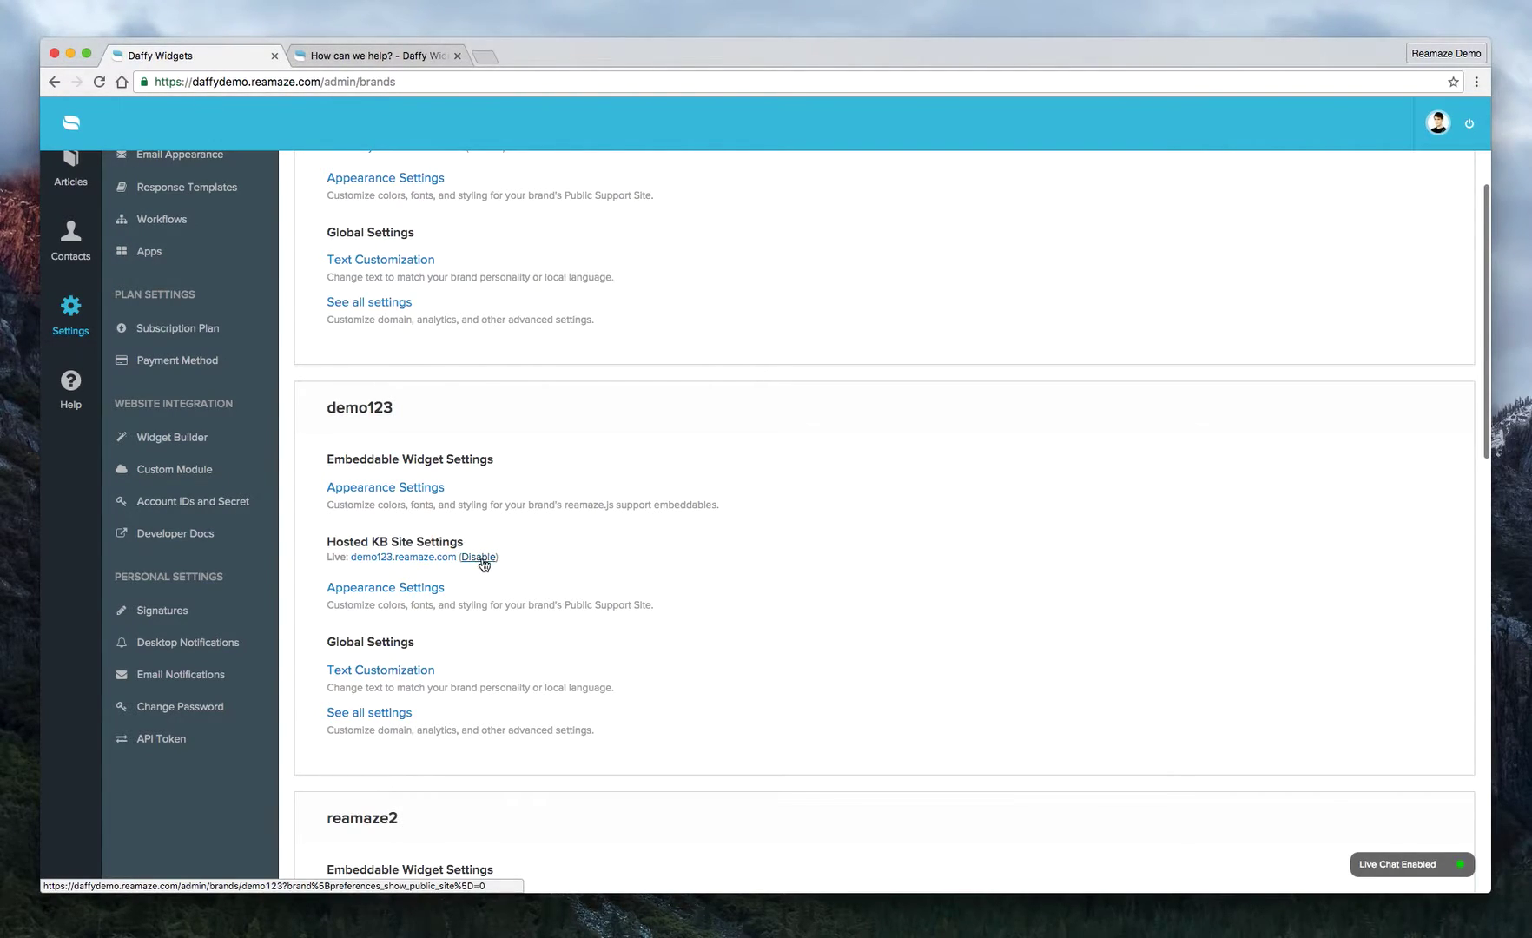
{"action": "scroll", "coordinate": [487, 565], "scroll_direction": "up", "scroll_amount": 3}
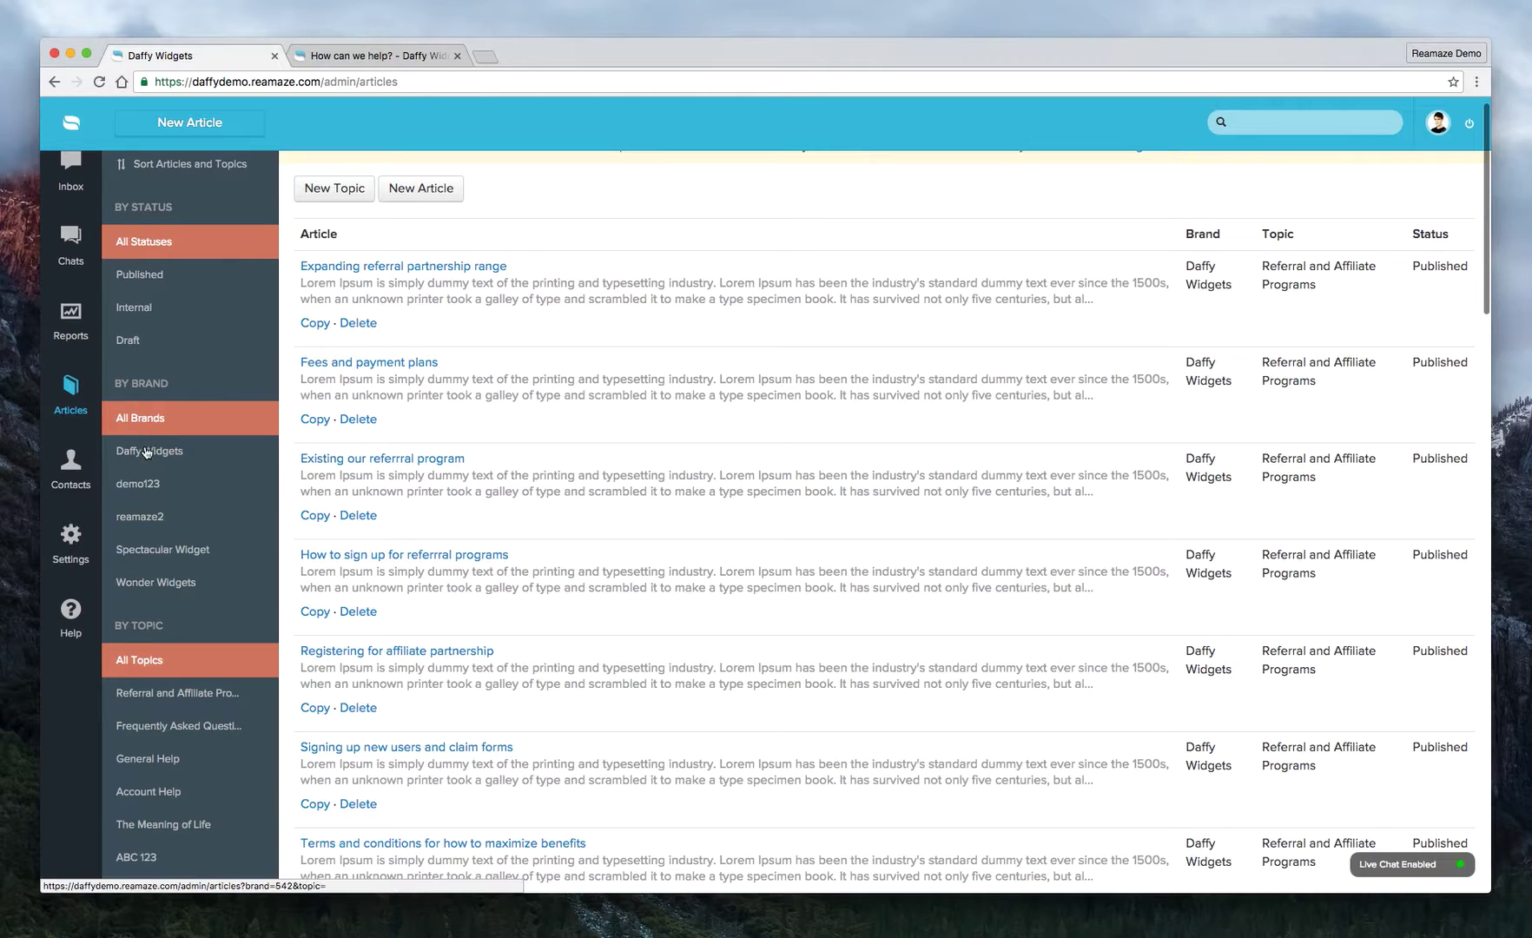
{"action": "left_click", "coordinate": [144, 500]}
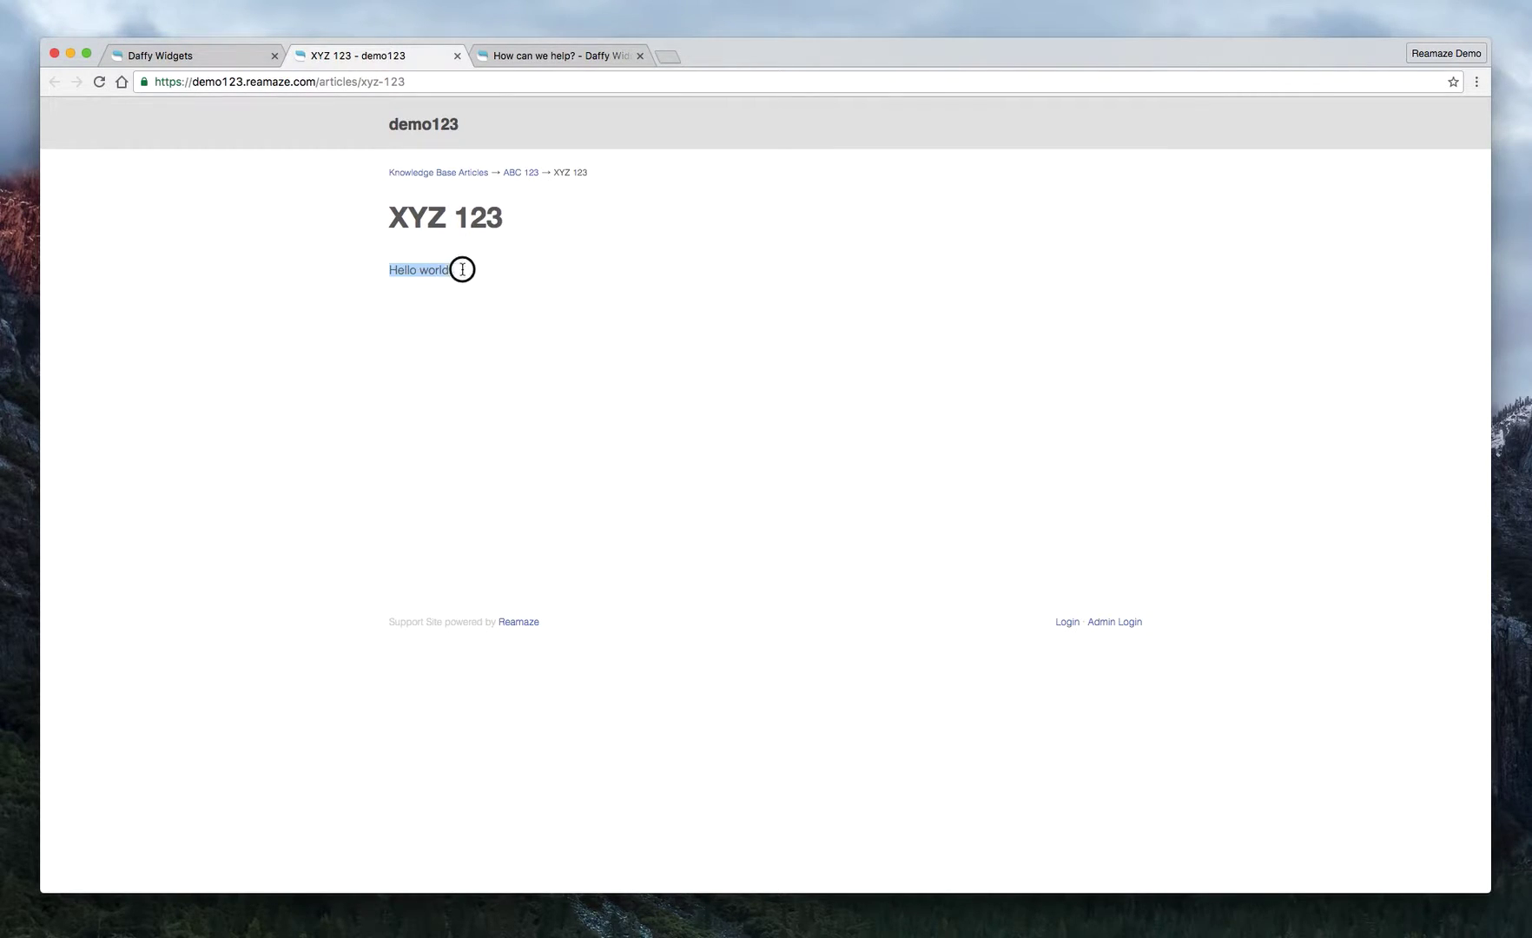
Reopen XYZ 123 through its ABC 123 topic path /kb/abc-123/xyz-123.
{"action": "left_click", "coordinate": [493, 280]}
{"action": "left_click", "coordinate": [515, 175]}
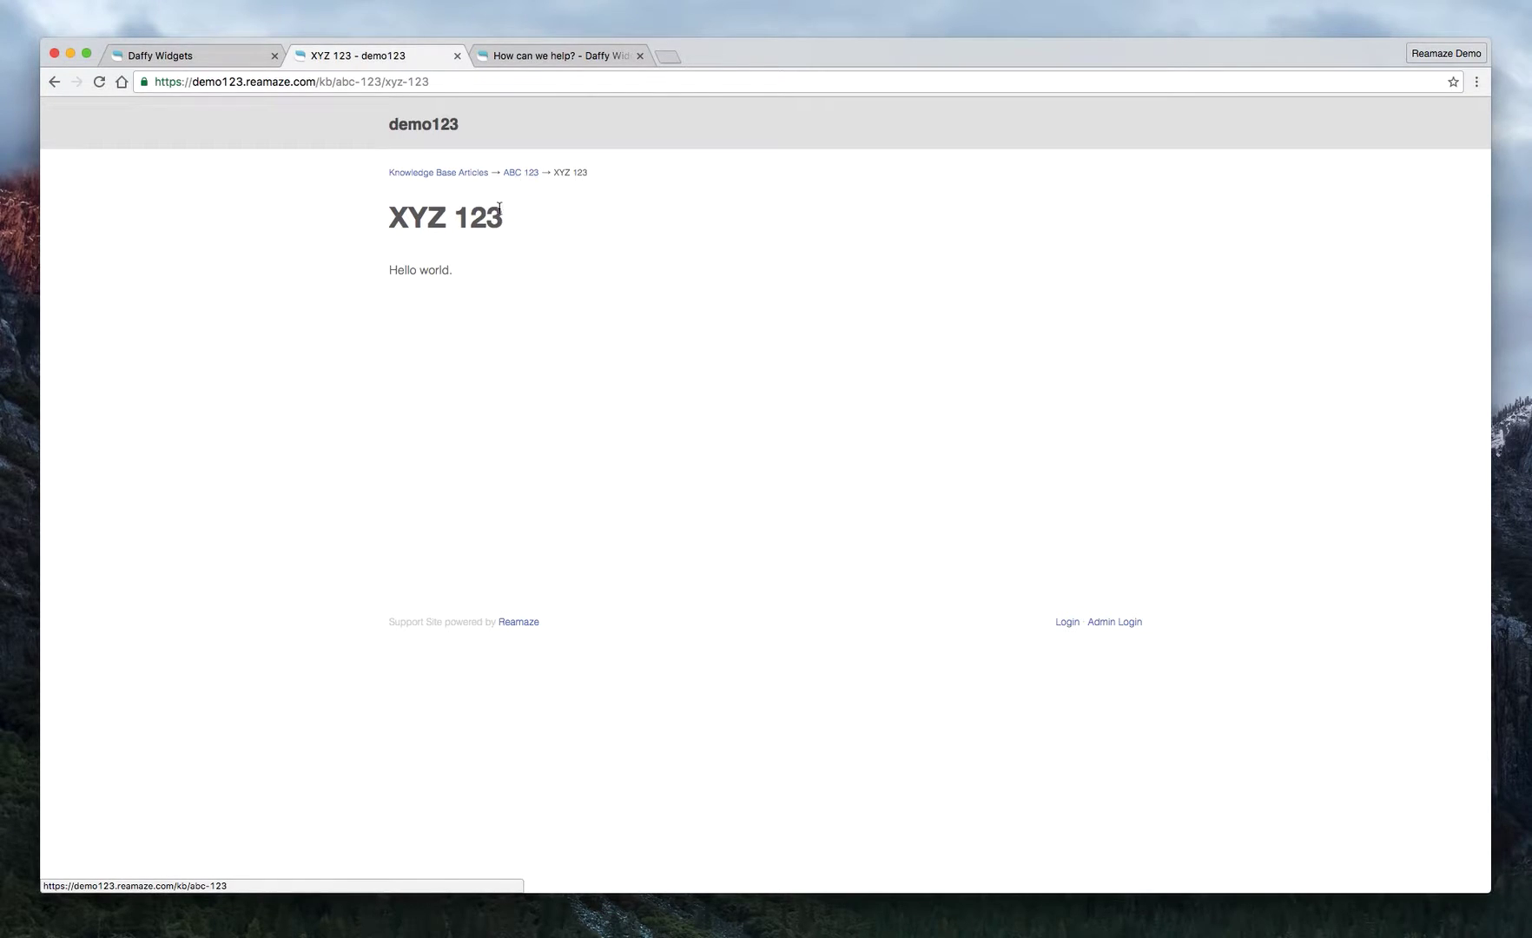
{"action": "left_click_drag", "start_coordinate": [388, 224], "coordinate": [510, 226]}
{"action": "left_click", "coordinate": [470, 262]}
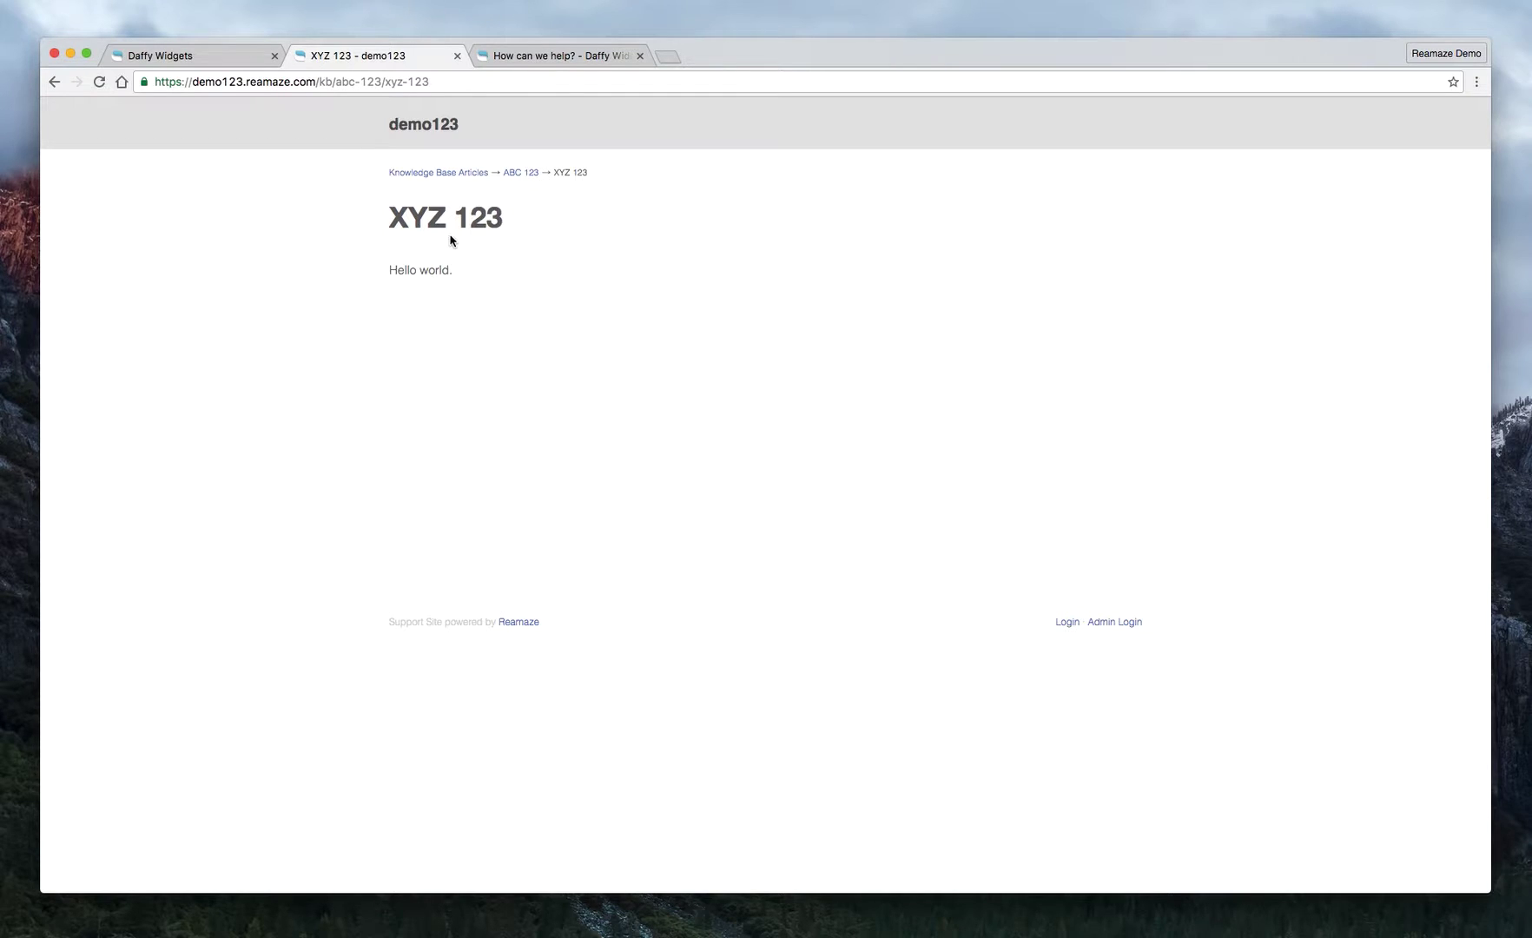
Create article 'OPQ 123' under ABC 123 with body 'Hello world' and status Published.
{"action": "left_click", "coordinate": [184, 57]}
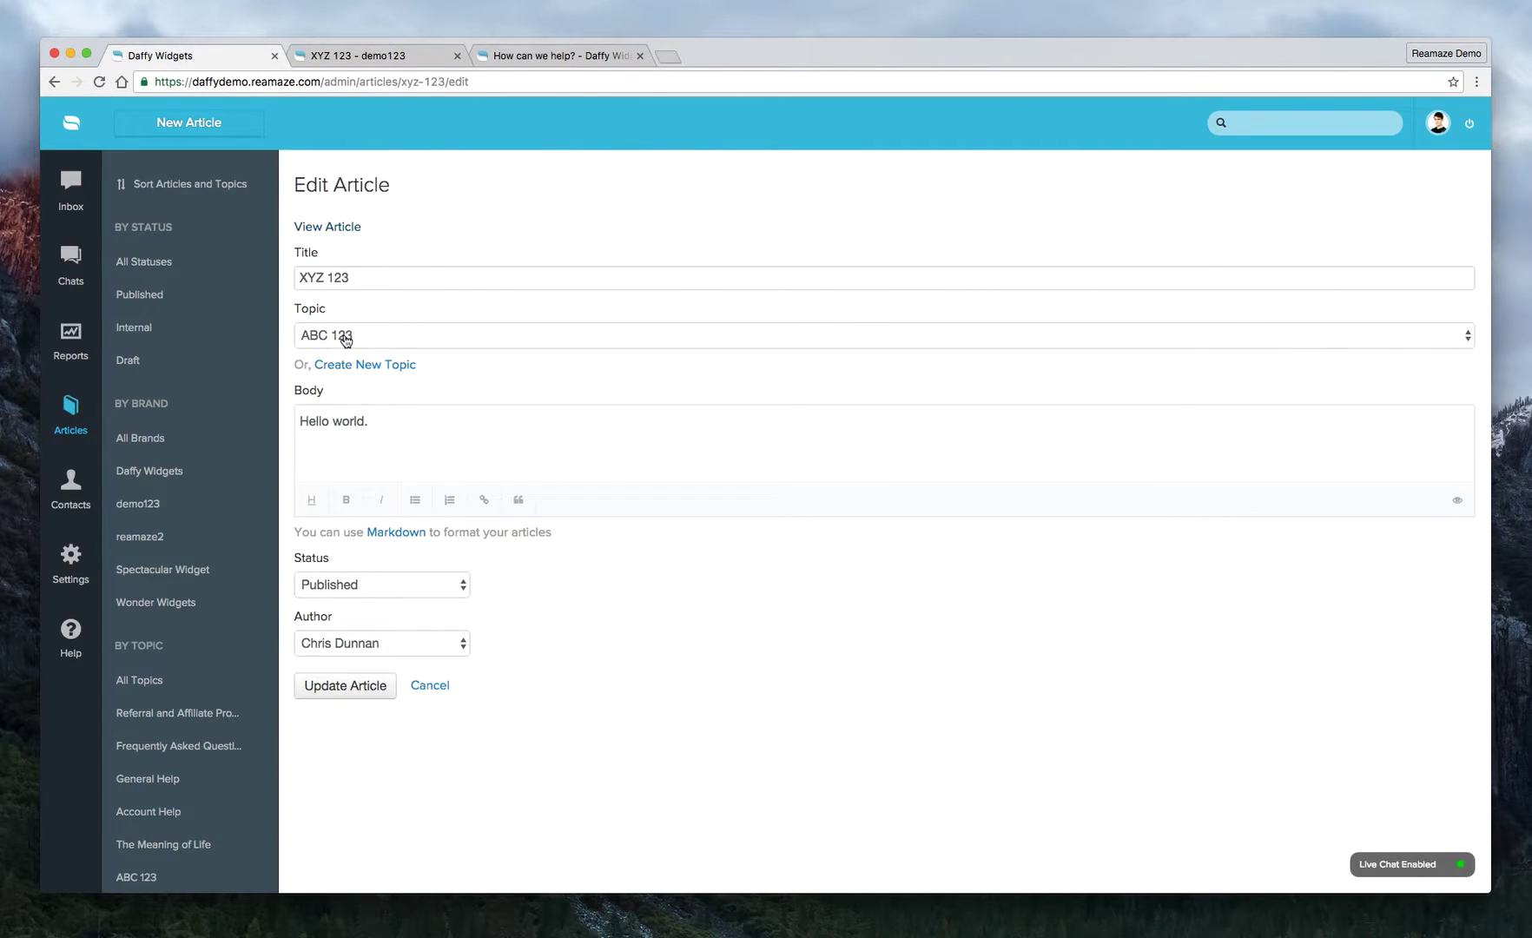
{"action": "left_click", "coordinate": [192, 130]}
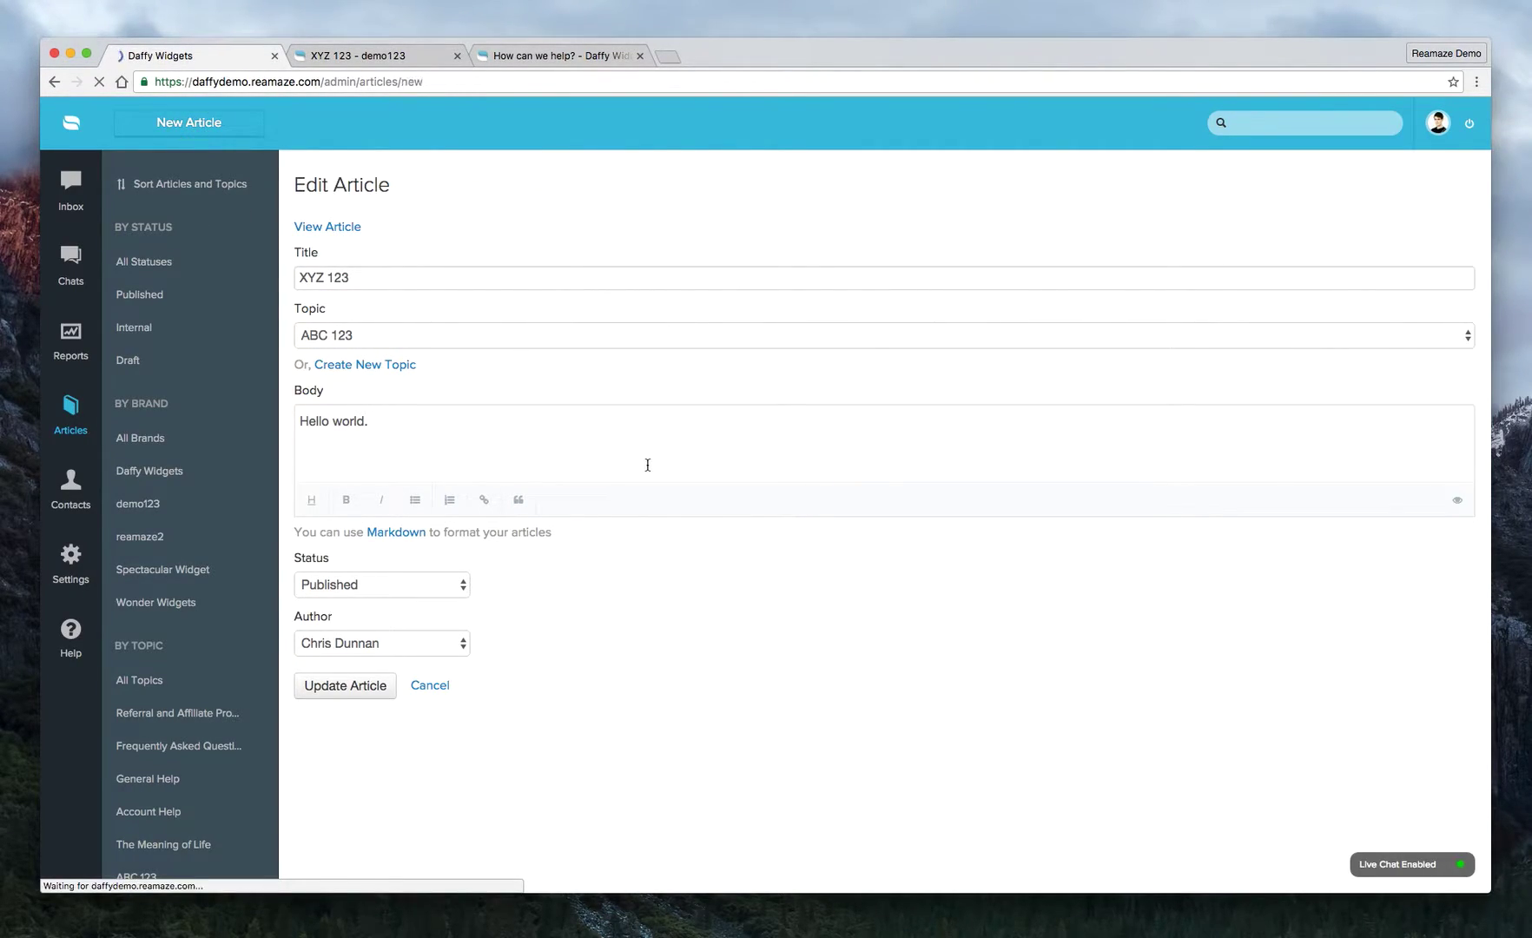
{"action": "left_click", "coordinate": [428, 304]}
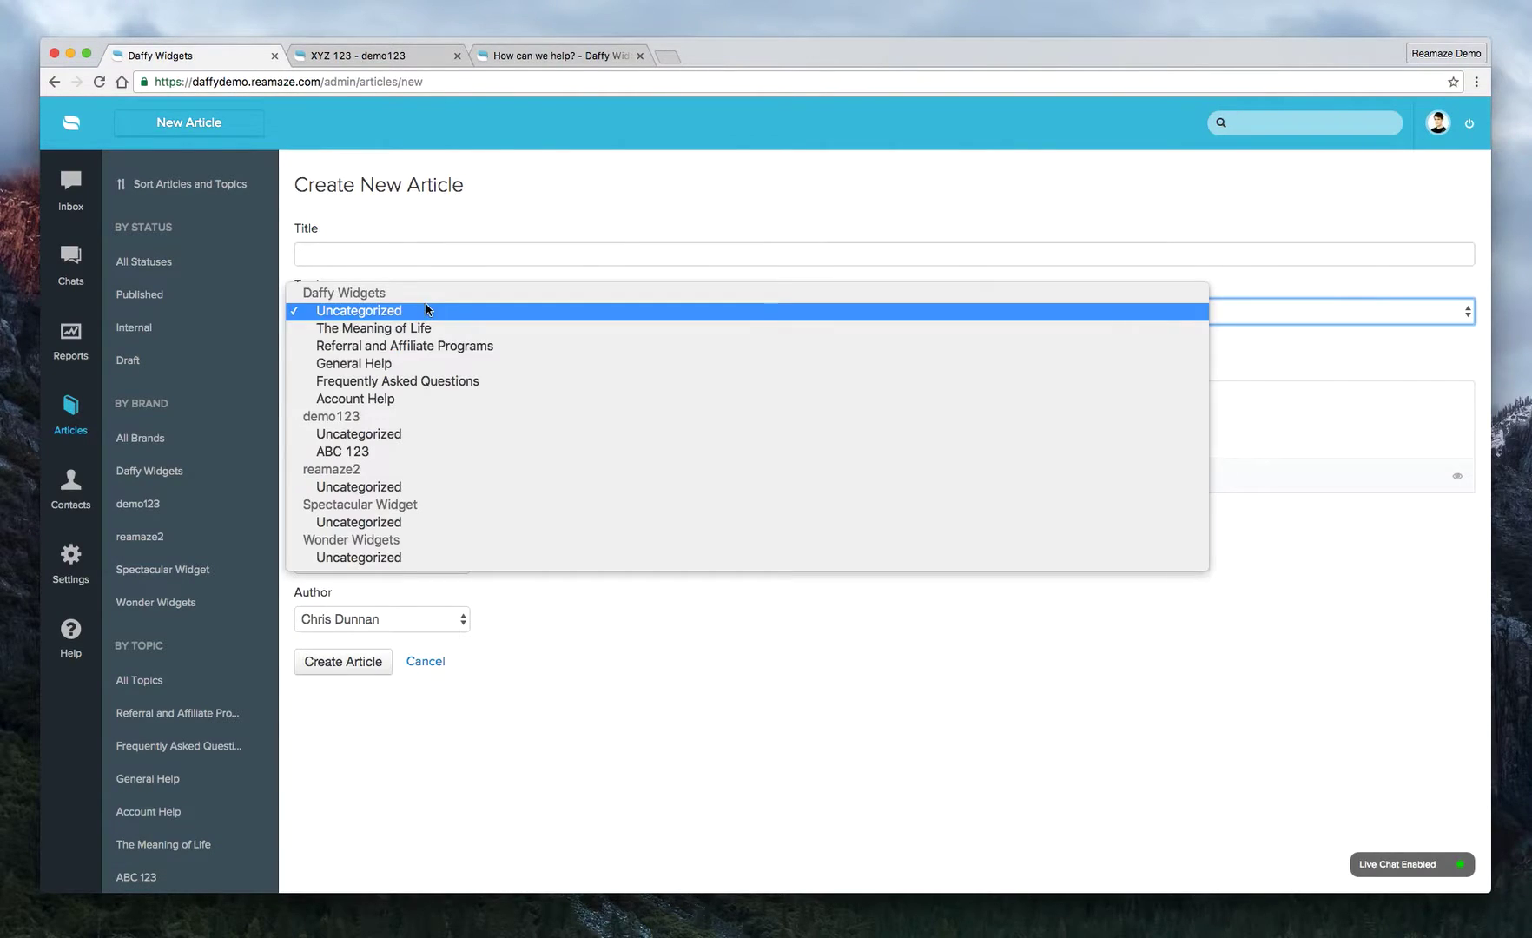
{"action": "left_click", "coordinate": [406, 452]}
{"action": "left_click", "coordinate": [390, 256]}
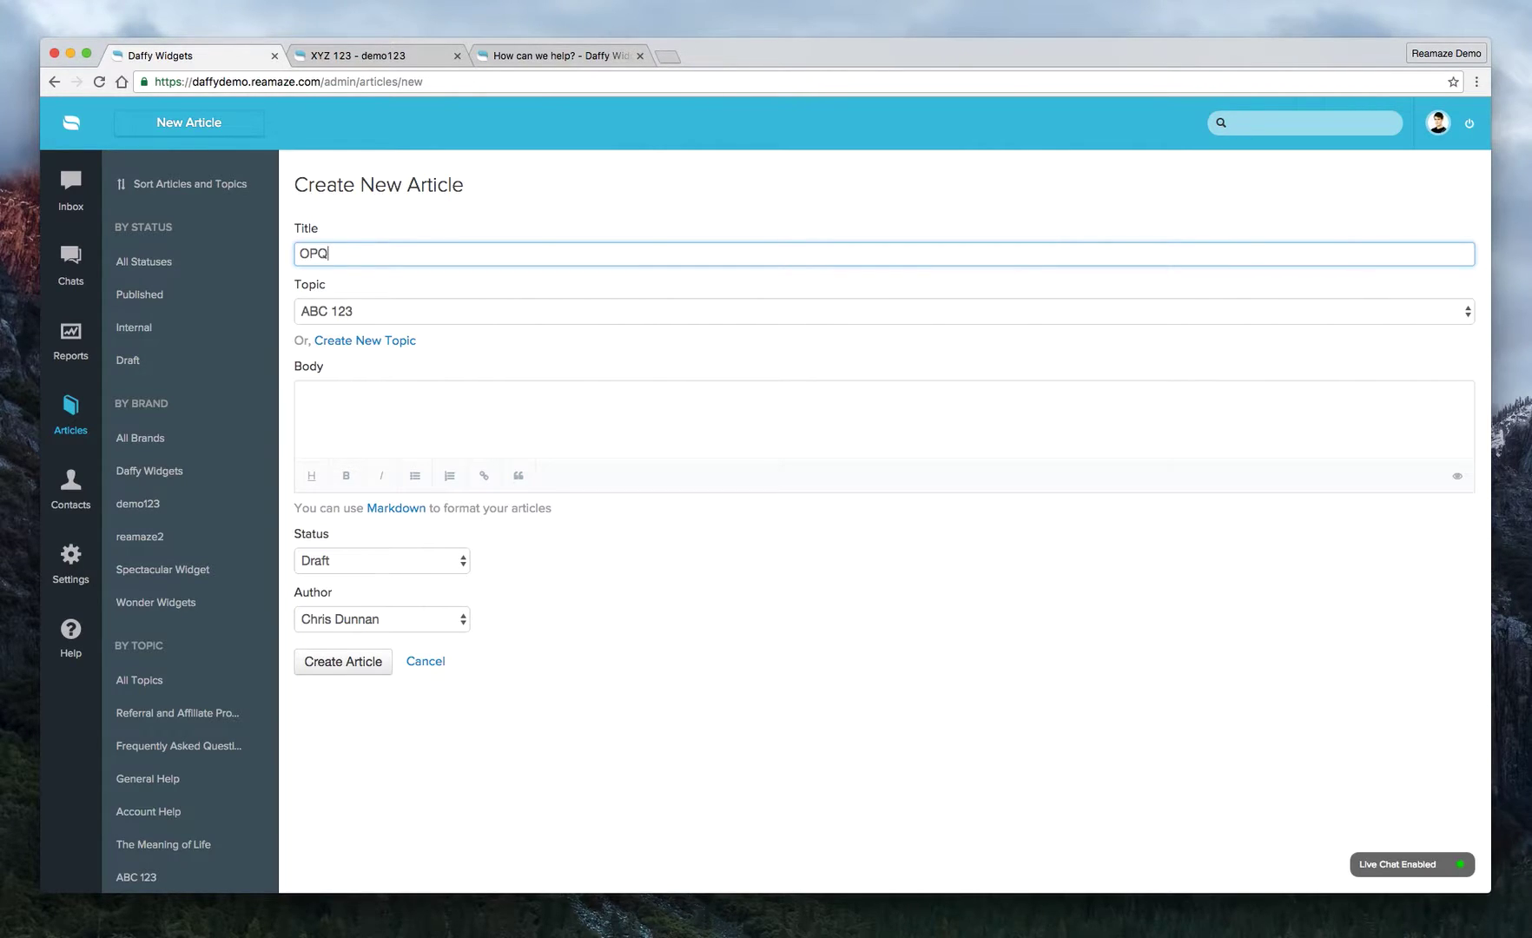
{"action": "left_click", "coordinate": [378, 420]}
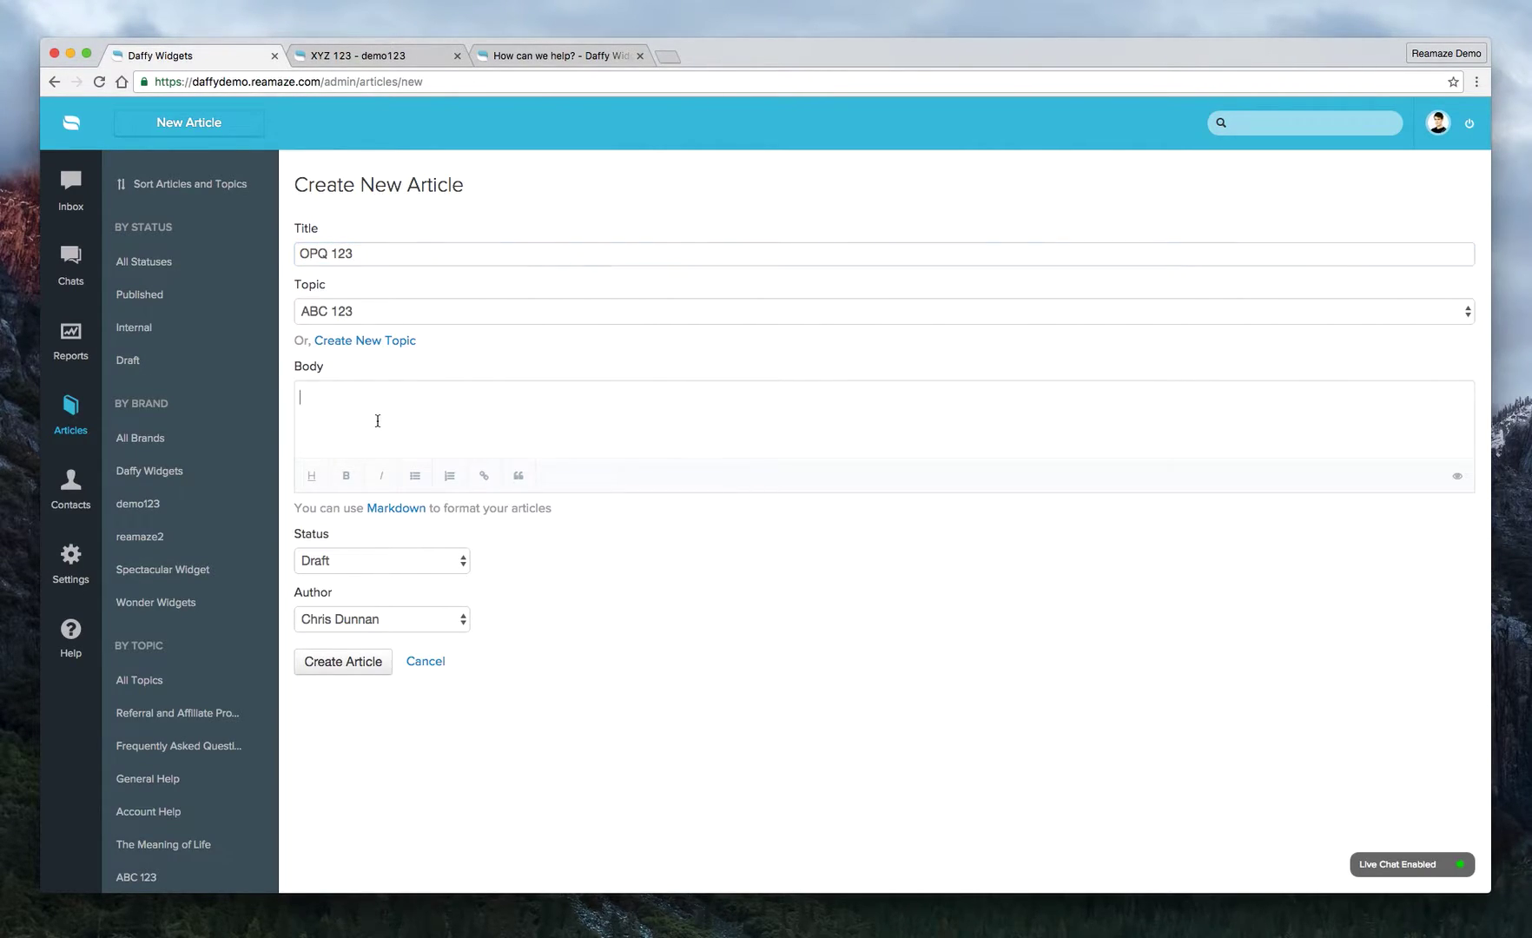
{"action": "type", "text": "Hello world."}
{"action": "left_click", "coordinate": [345, 564]}
{"action": "left_click", "coordinate": [352, 580]}
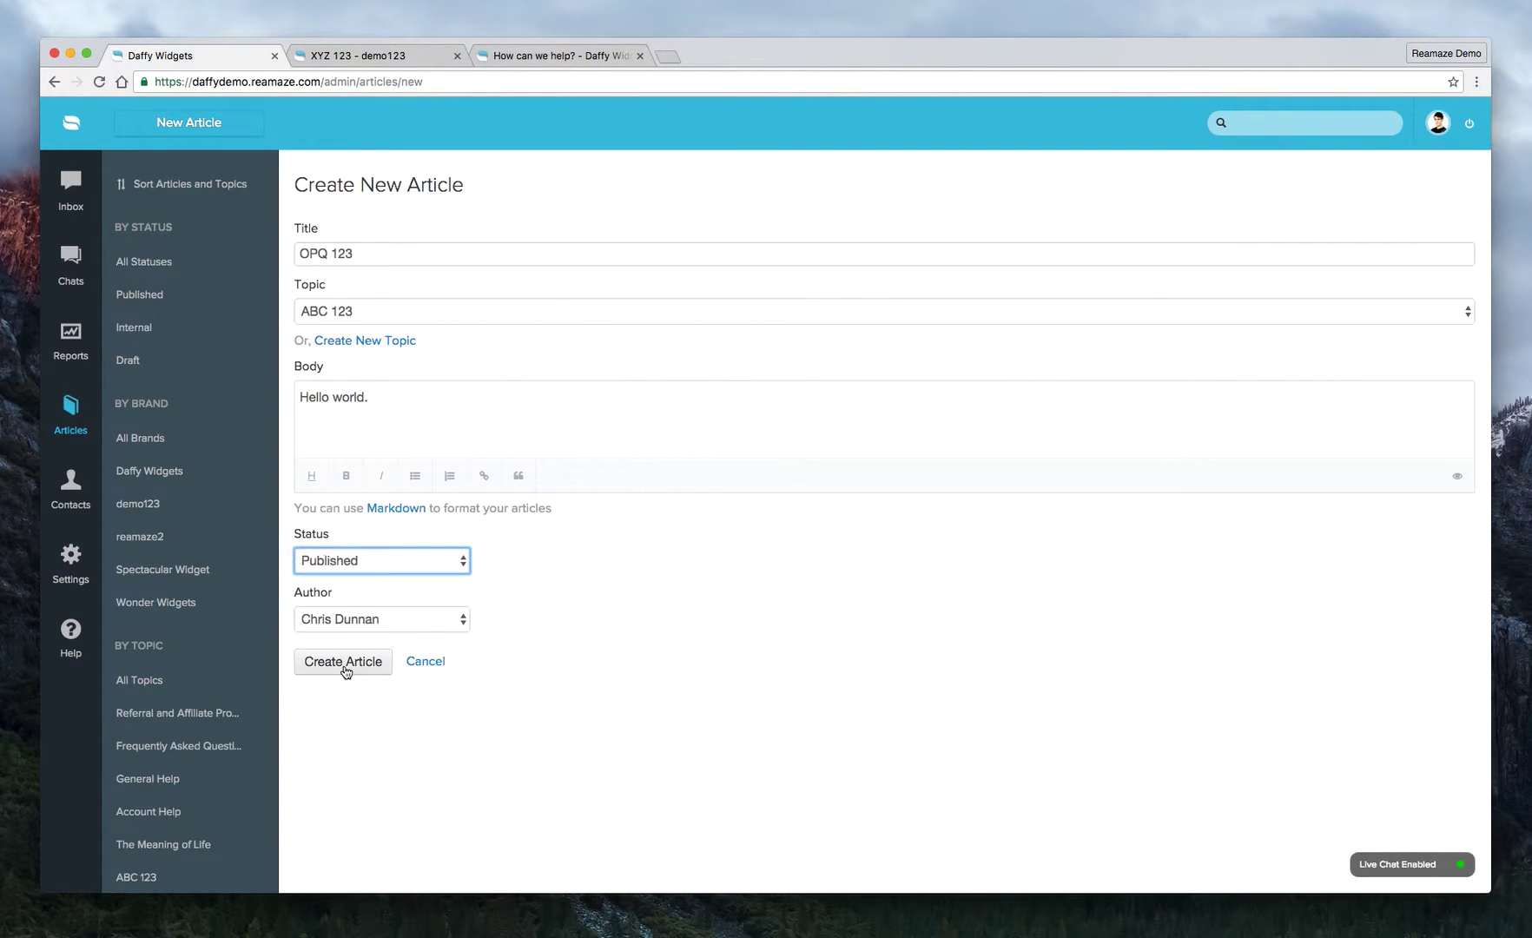
{"action": "left_click", "coordinate": [344, 664]}
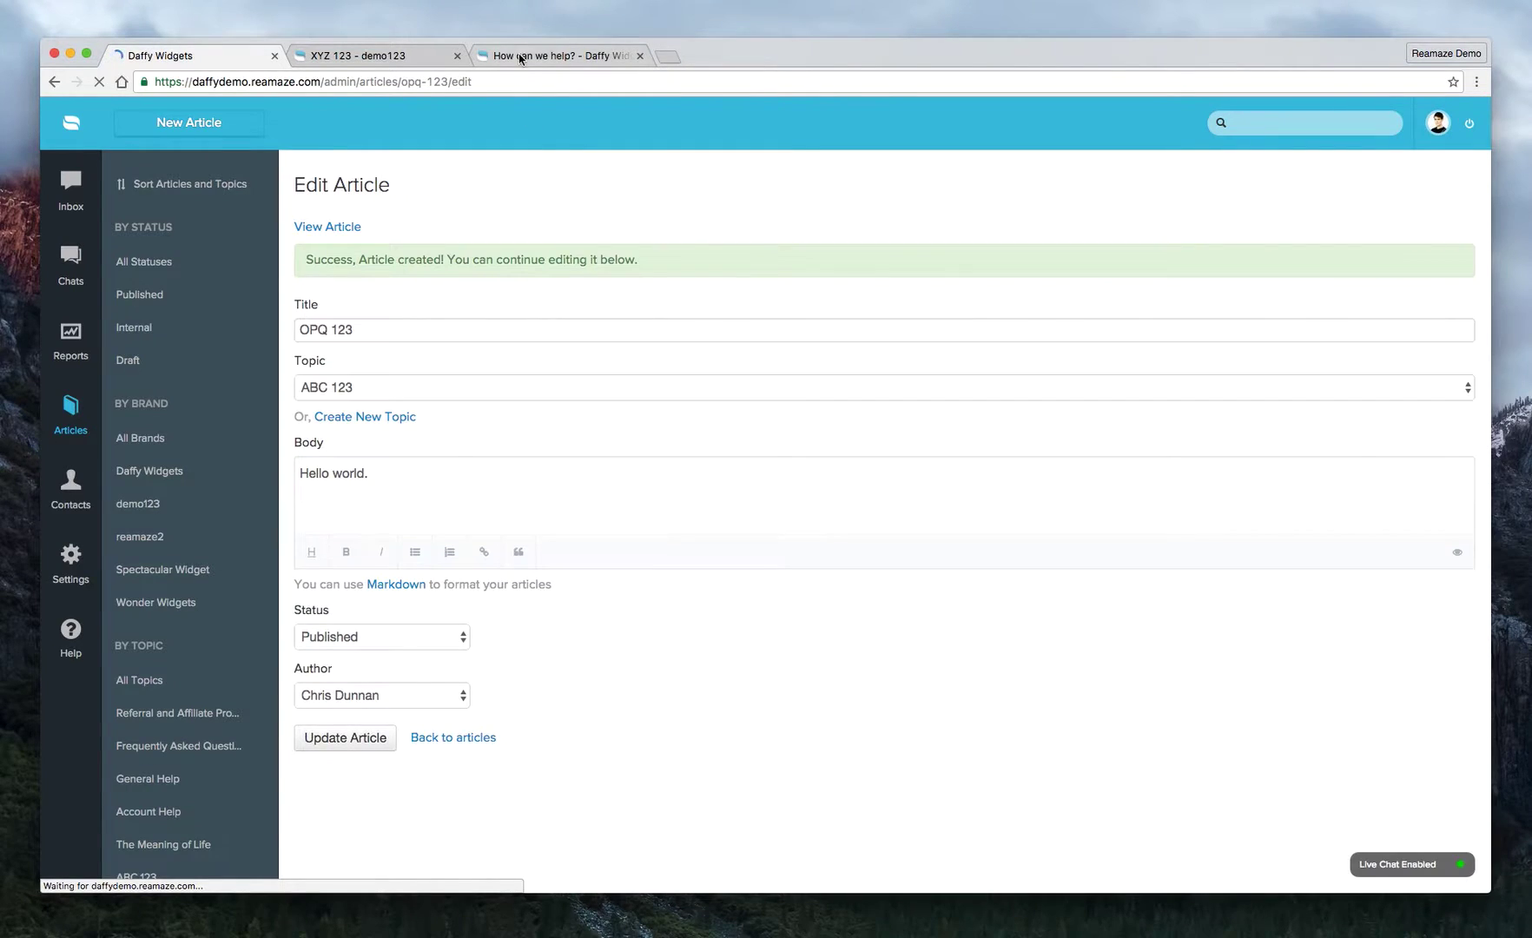
View OPQ 123 publicly, close the old XYZ 123 tab, and return to the admin tab.
{"action": "left_click", "coordinate": [346, 229]}
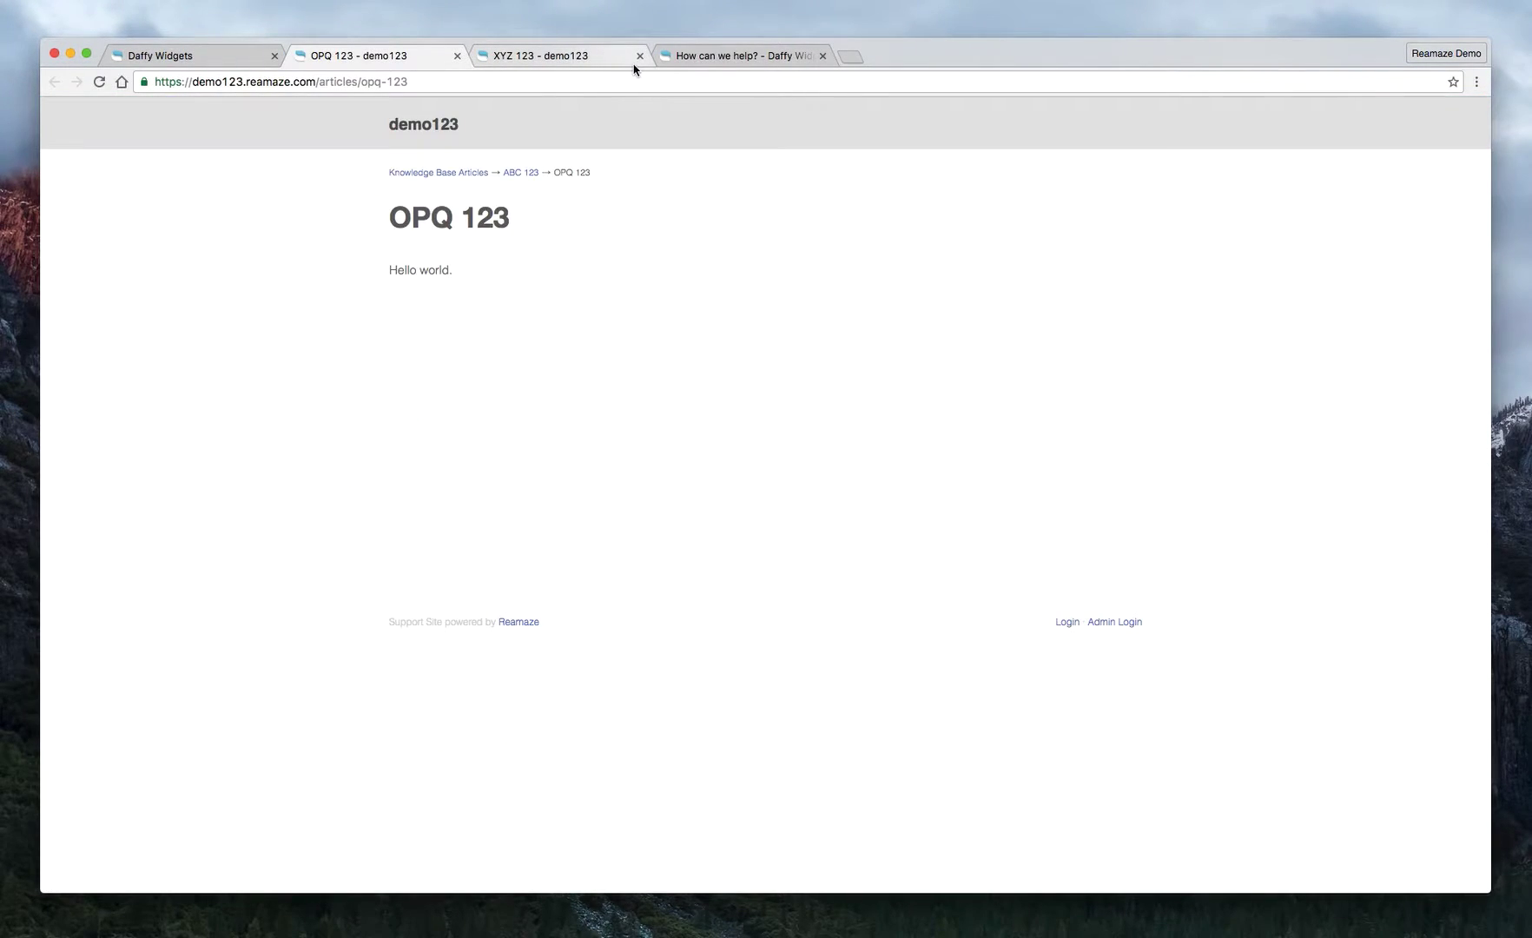
{"action": "left_click", "coordinate": [640, 55]}
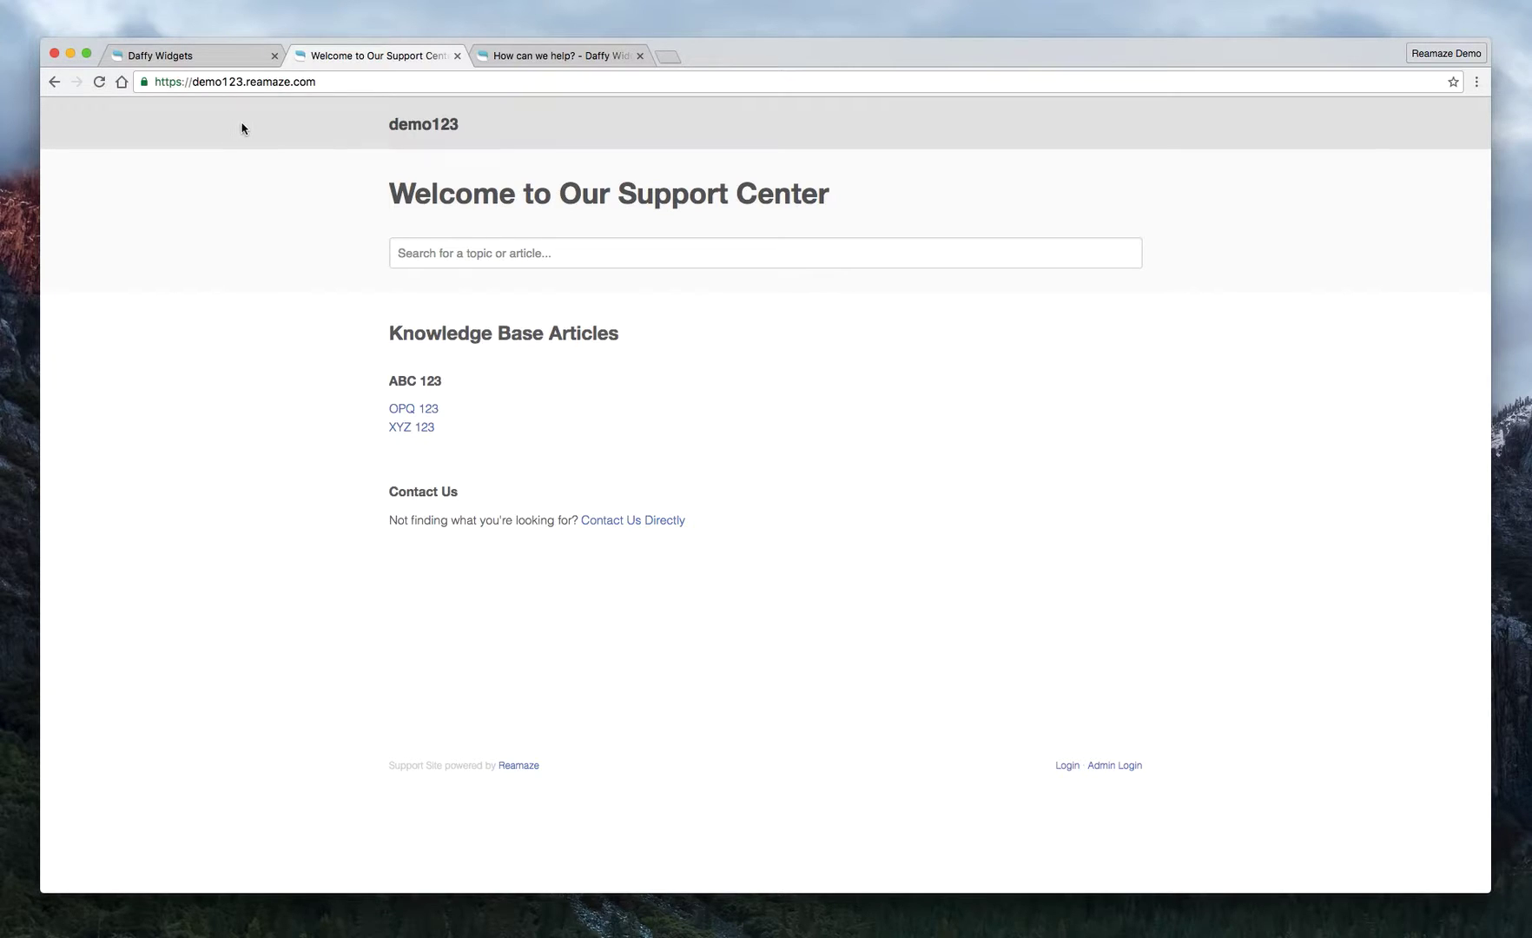
{"action": "left_click", "coordinate": [231, 57]}
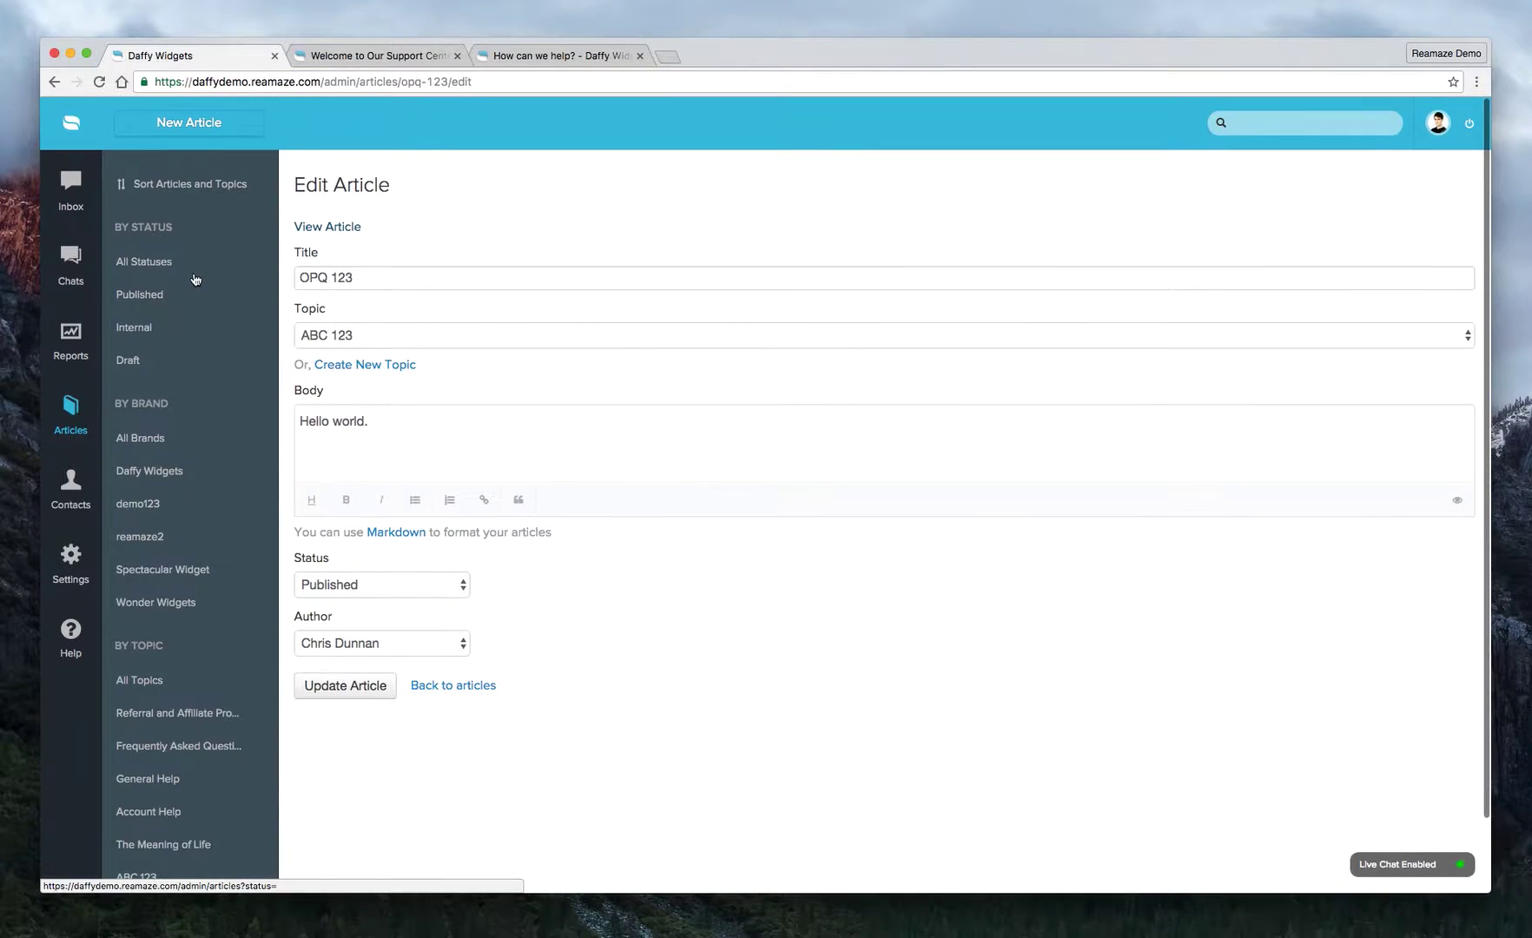
Open Brands settings and check the demo123 support site's address before returning to admin.
{"action": "left_click", "coordinate": [85, 550]}
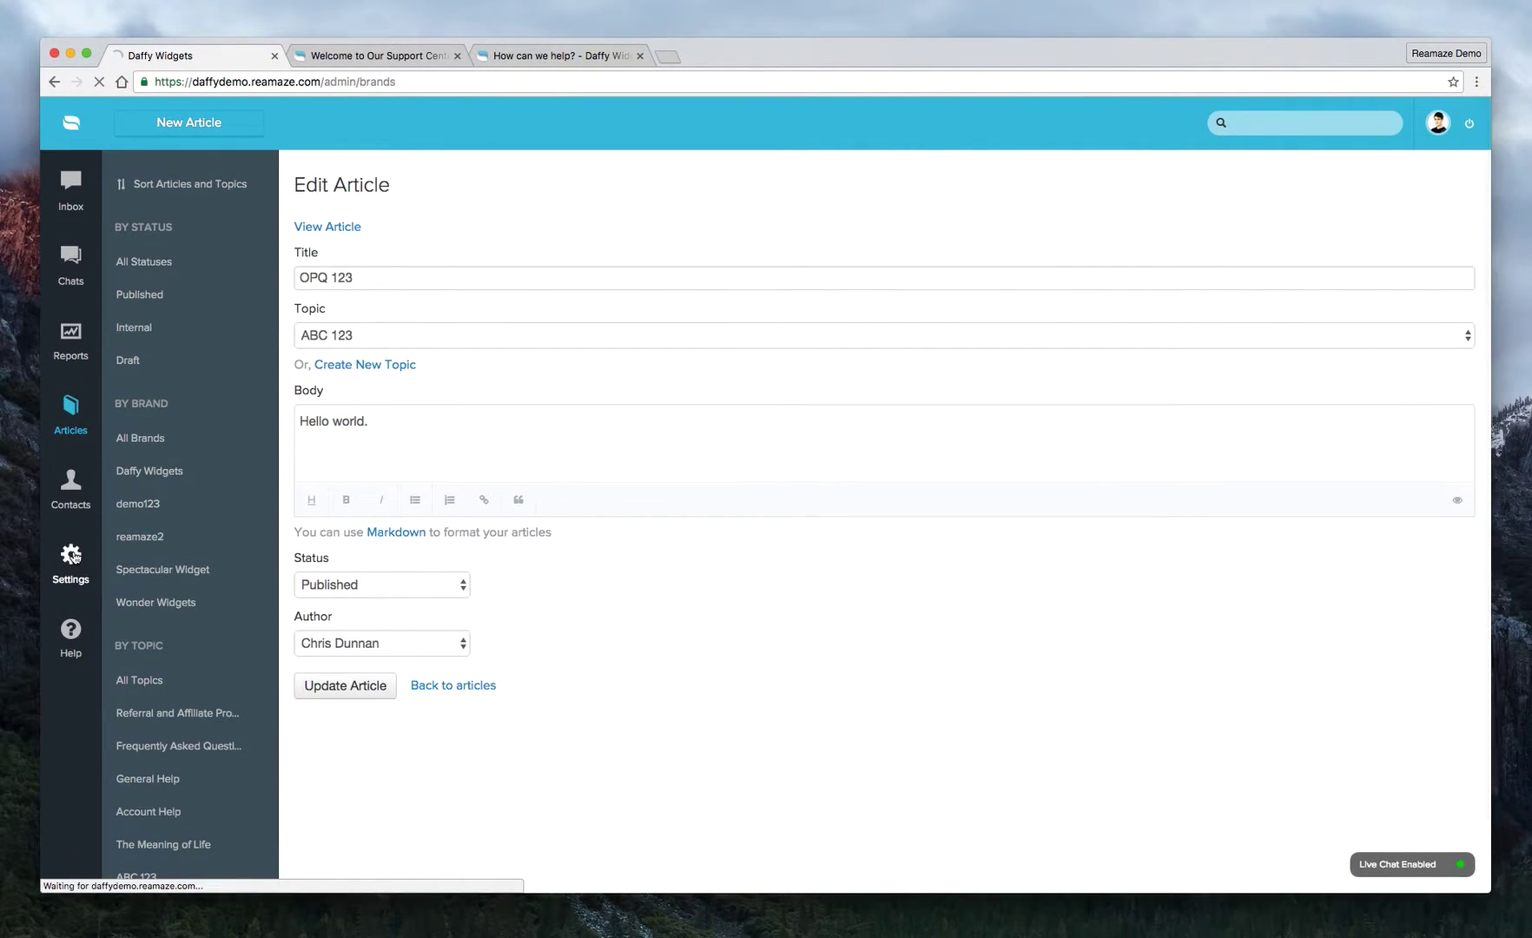
{"action": "left_click", "coordinate": [413, 56]}
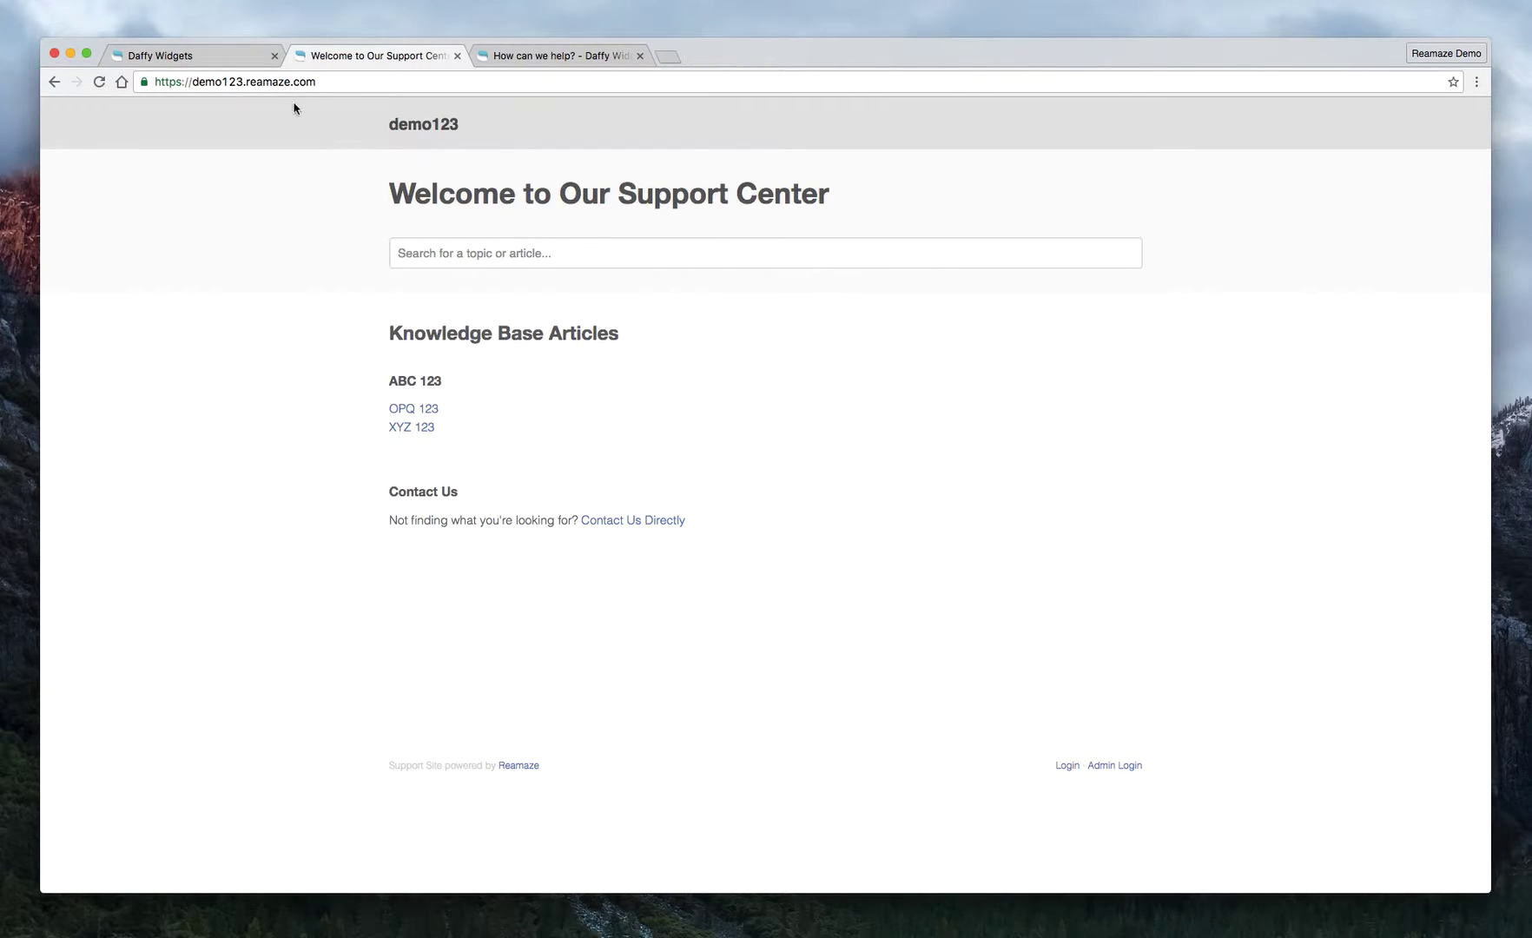
{"action": "double_click", "coordinate": [211, 83]}
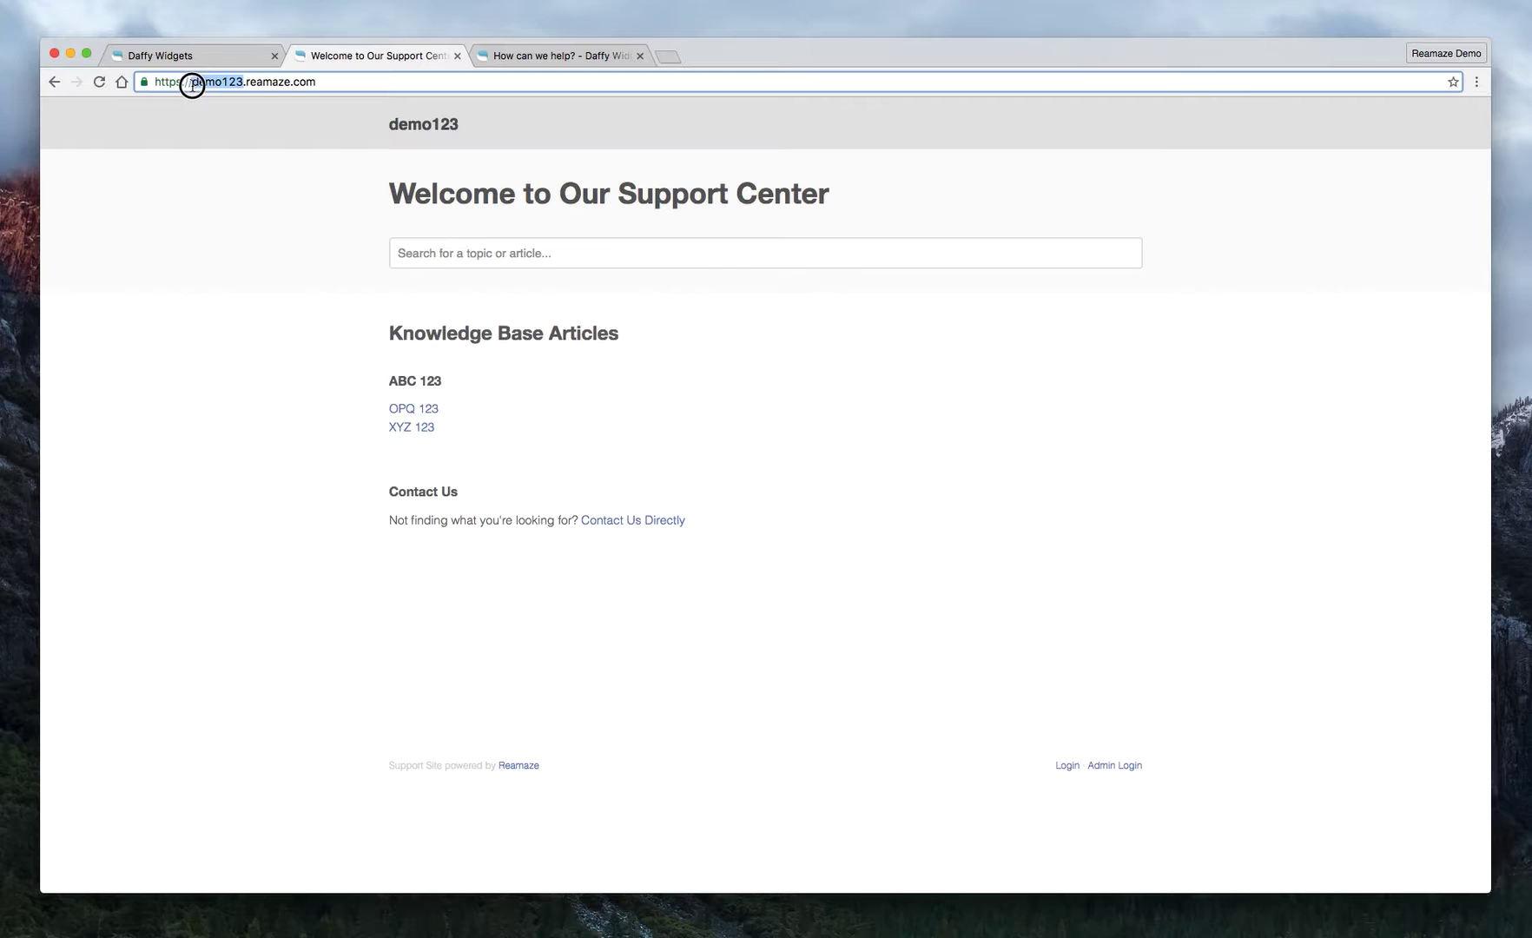
{"action": "left_click", "coordinate": [204, 57]}
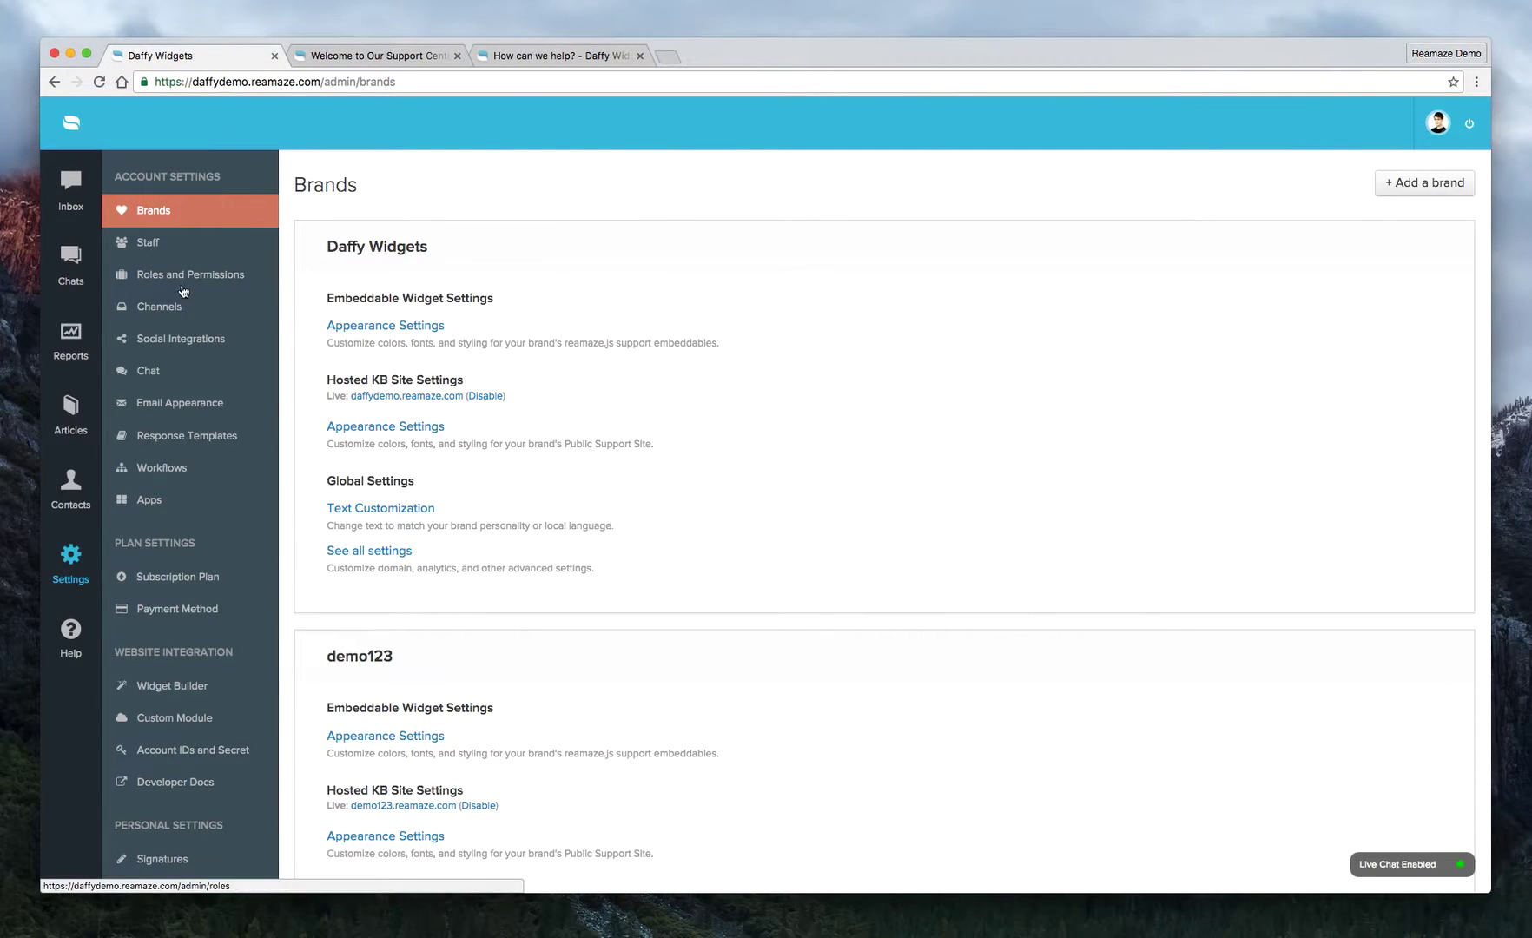
Scroll to demo123's Hosted KB Site Settings and open its Appearance Settings.
{"action": "scroll", "coordinate": [377, 518], "scroll_direction": "down", "scroll_amount": 3}
{"action": "left_click_drag", "start_coordinate": [326, 530], "coordinate": [410, 530]}
{"action": "left_click", "coordinate": [413, 532]}
{"action": "scroll", "coordinate": [417, 556], "scroll_direction": "down", "scroll_amount": 2}
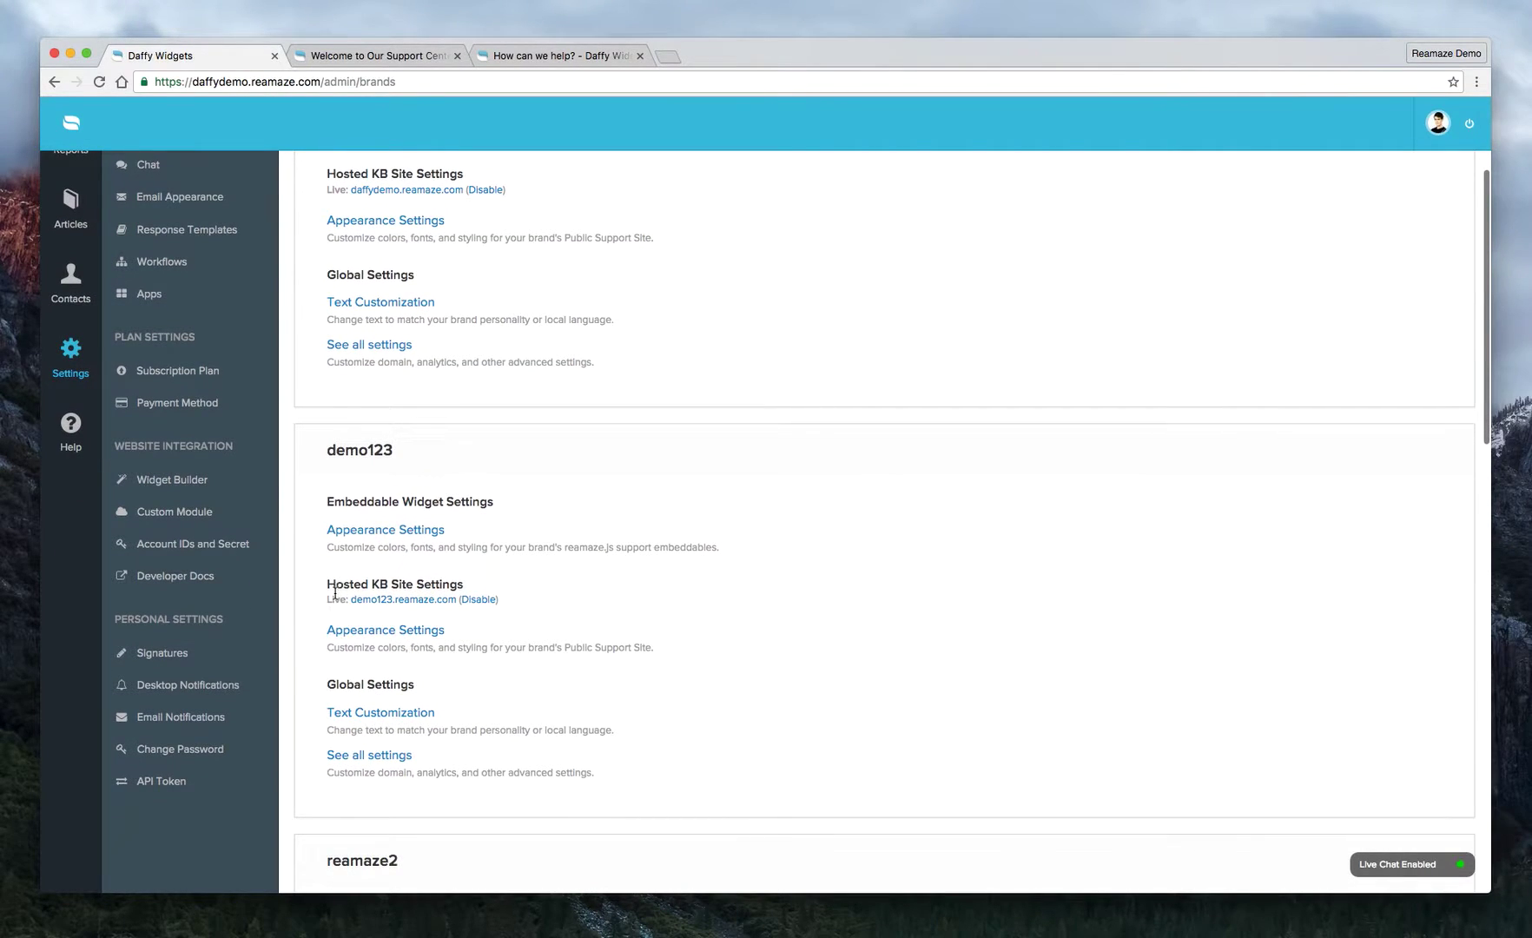
{"action": "left_click_drag", "start_coordinate": [330, 592], "coordinate": [475, 581]}
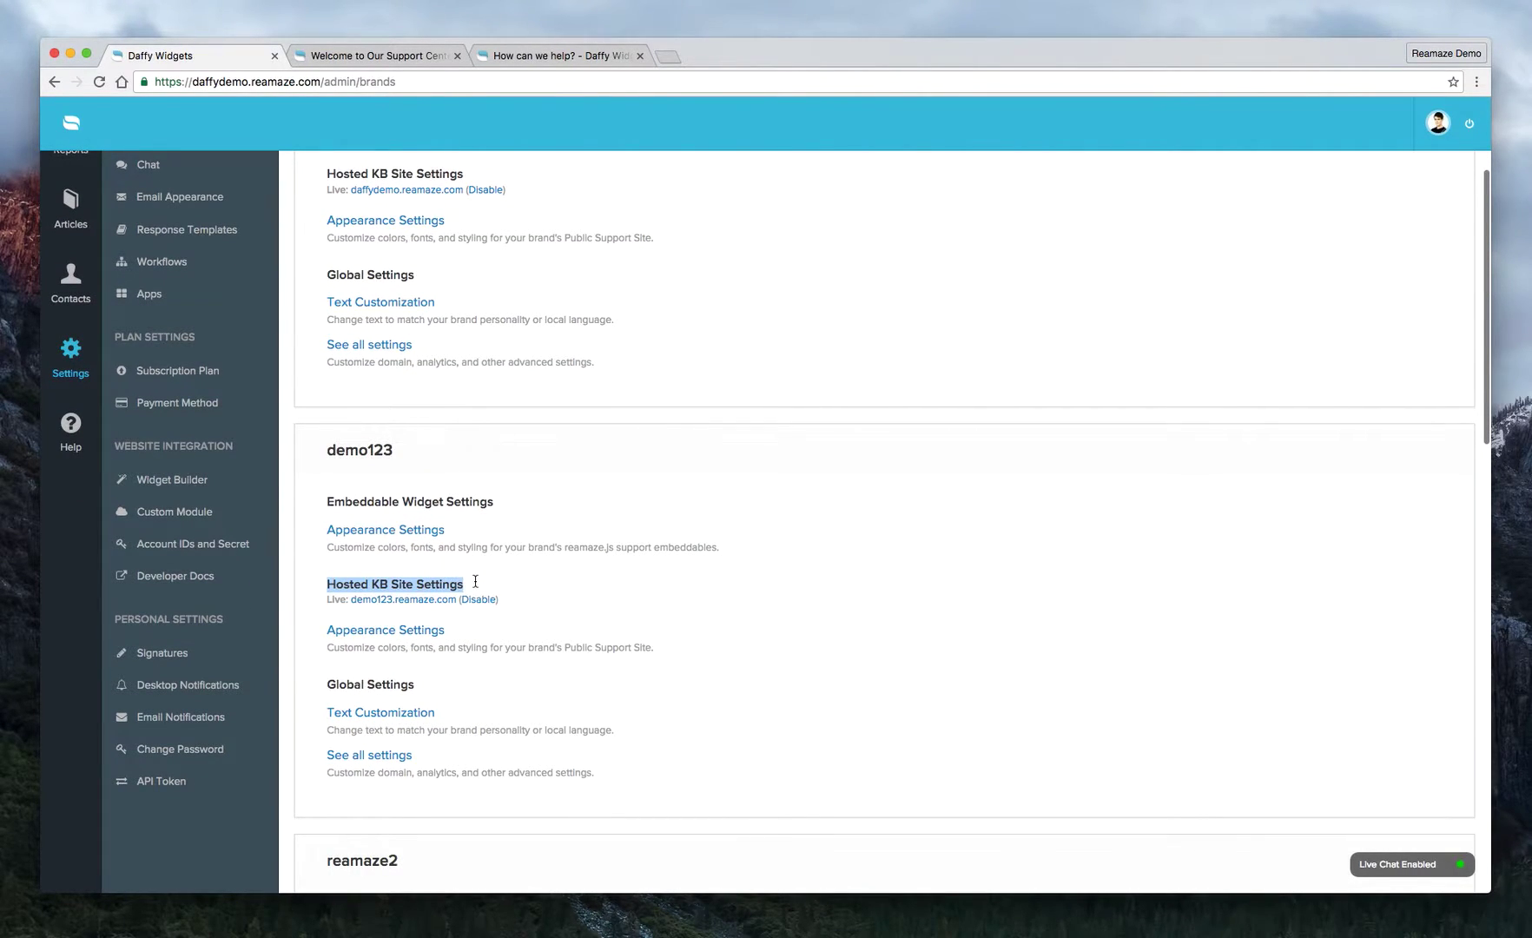
{"action": "left_click", "coordinate": [475, 581]}
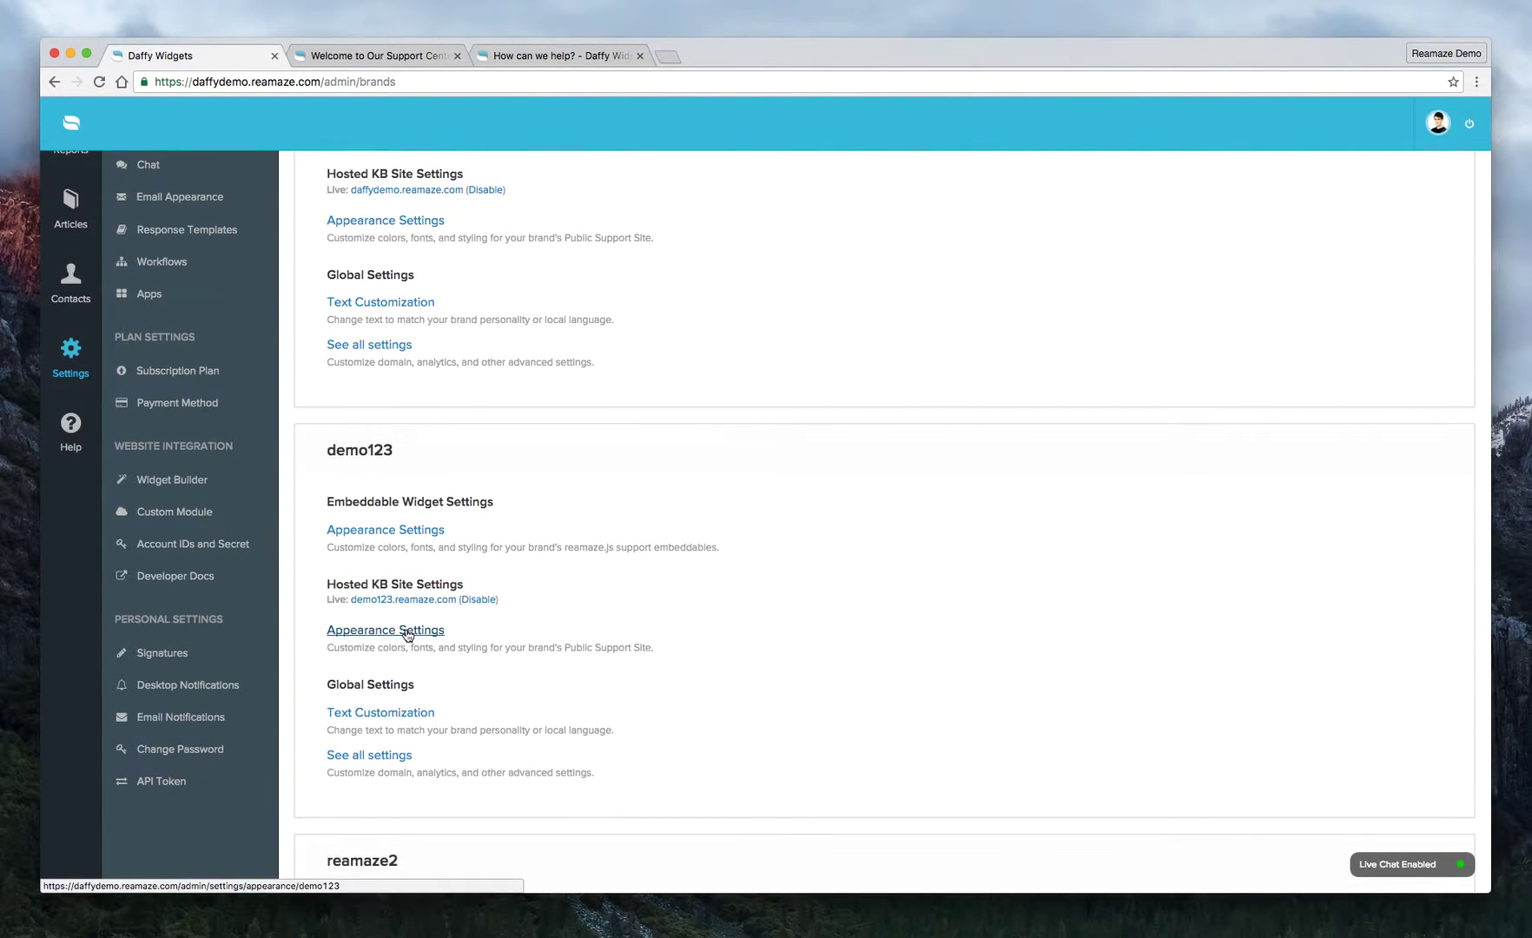
{"action": "left_click", "coordinate": [406, 634]}
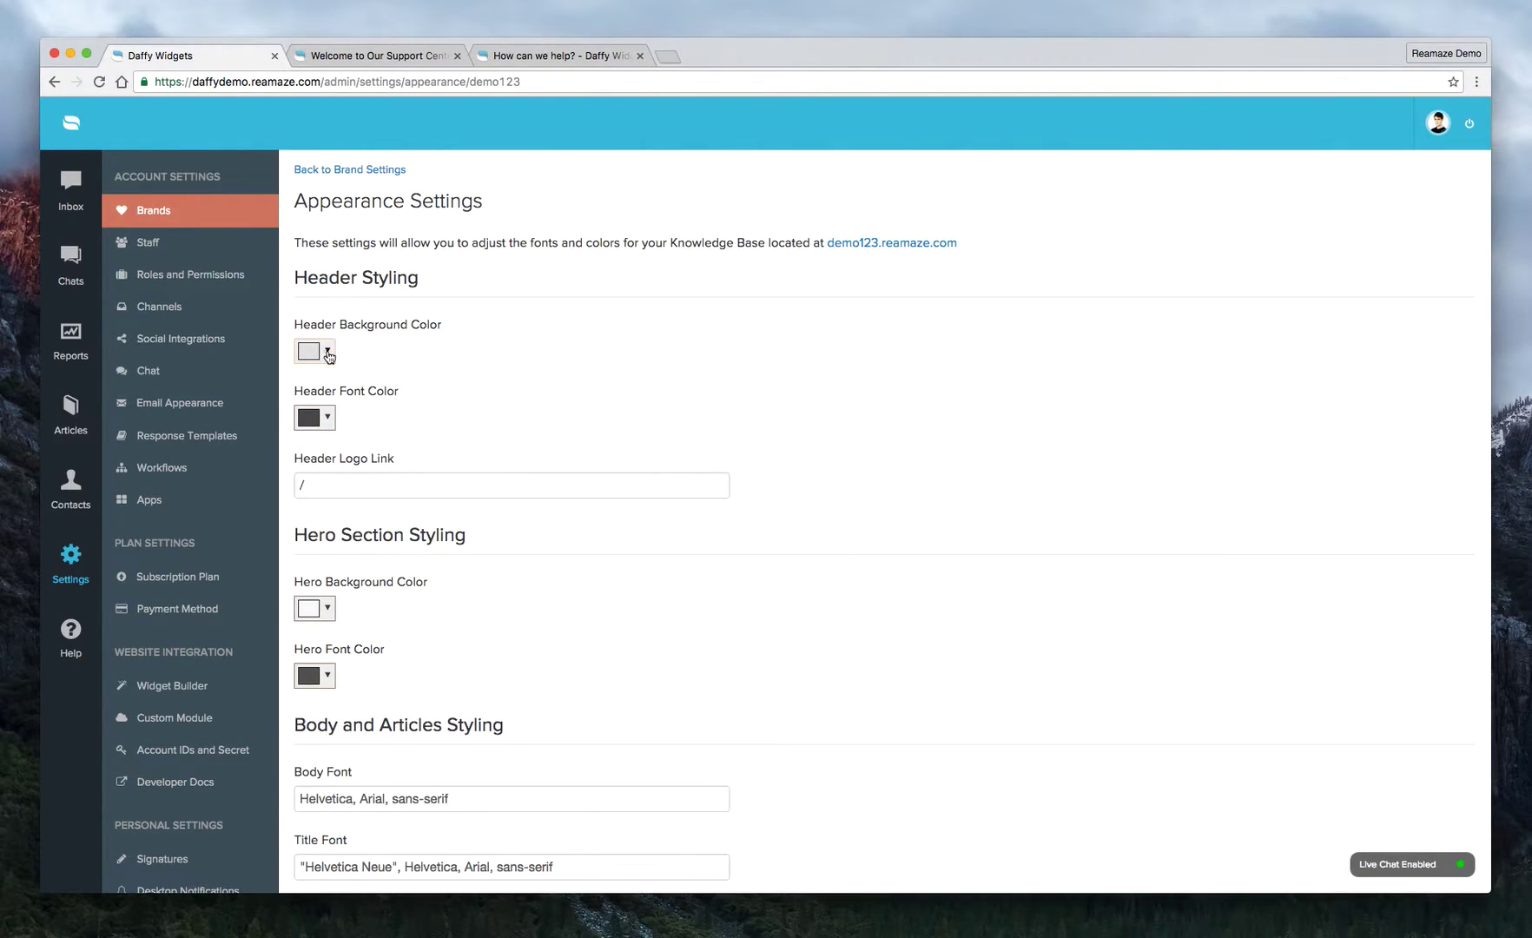
{"action": "left_click", "coordinate": [330, 359]}
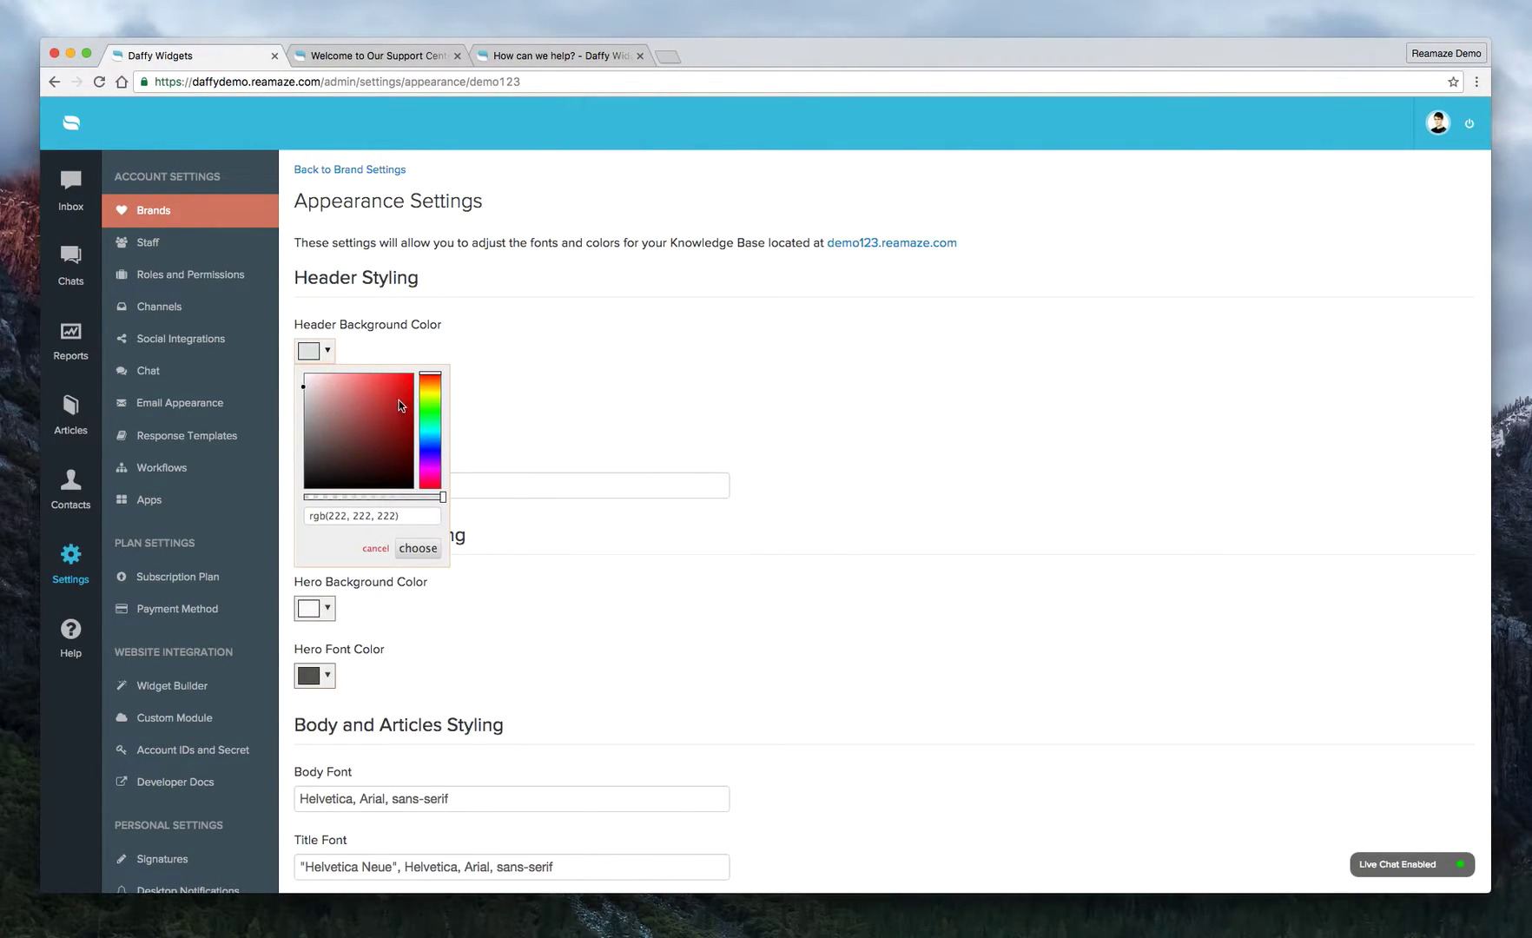
{"action": "mouse_move", "coordinate": [399, 402]}
{"action": "left_mouse_down"}
{"action": "mouse_move", "coordinate": [407, 421]}
{"action": "mouse_move", "coordinate": [388, 431]}
{"action": "mouse_move", "coordinate": [401, 423]}
{"action": "left_mouse_up"}
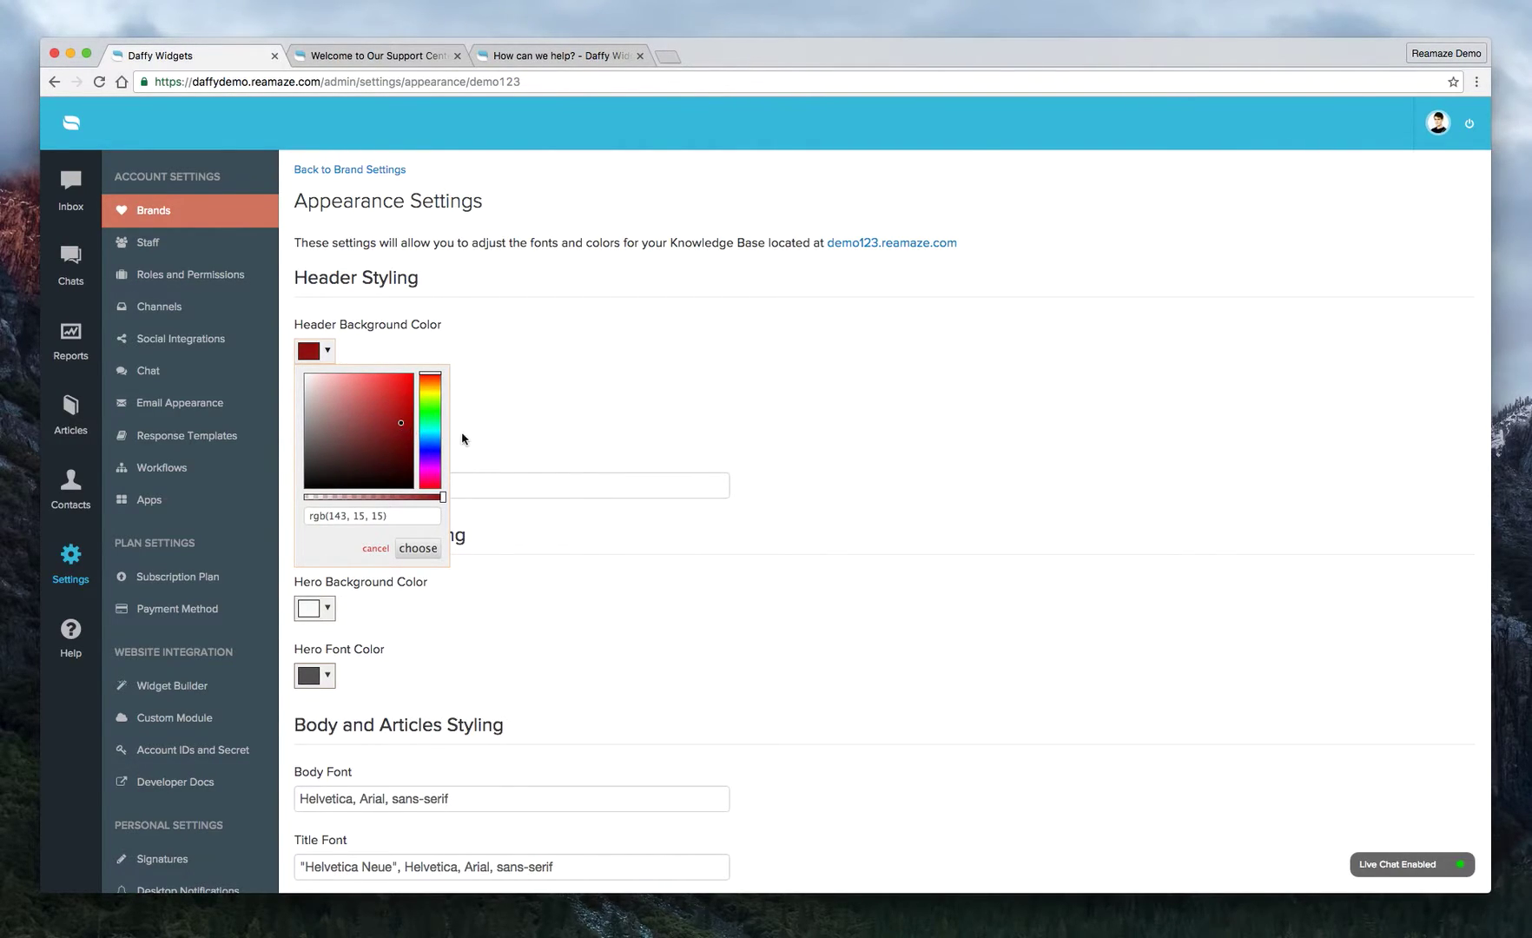
{"action": "left_click", "coordinate": [544, 413]}
{"action": "left_click", "coordinate": [331, 420]}
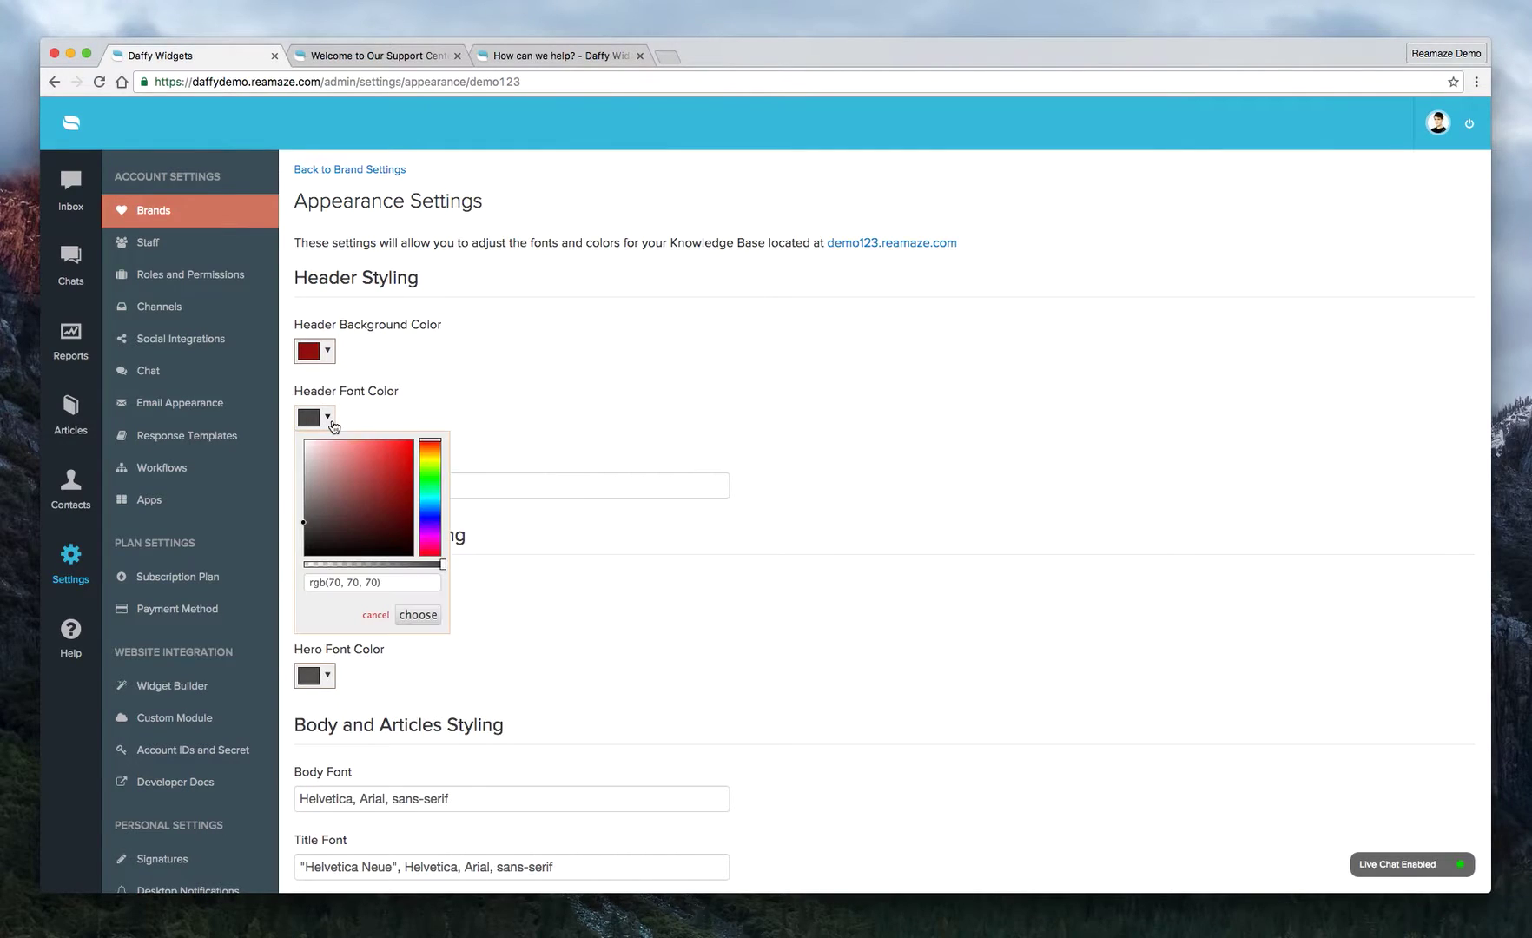
{"action": "left_click_drag", "start_coordinate": [341, 477], "coordinate": [292, 428]}
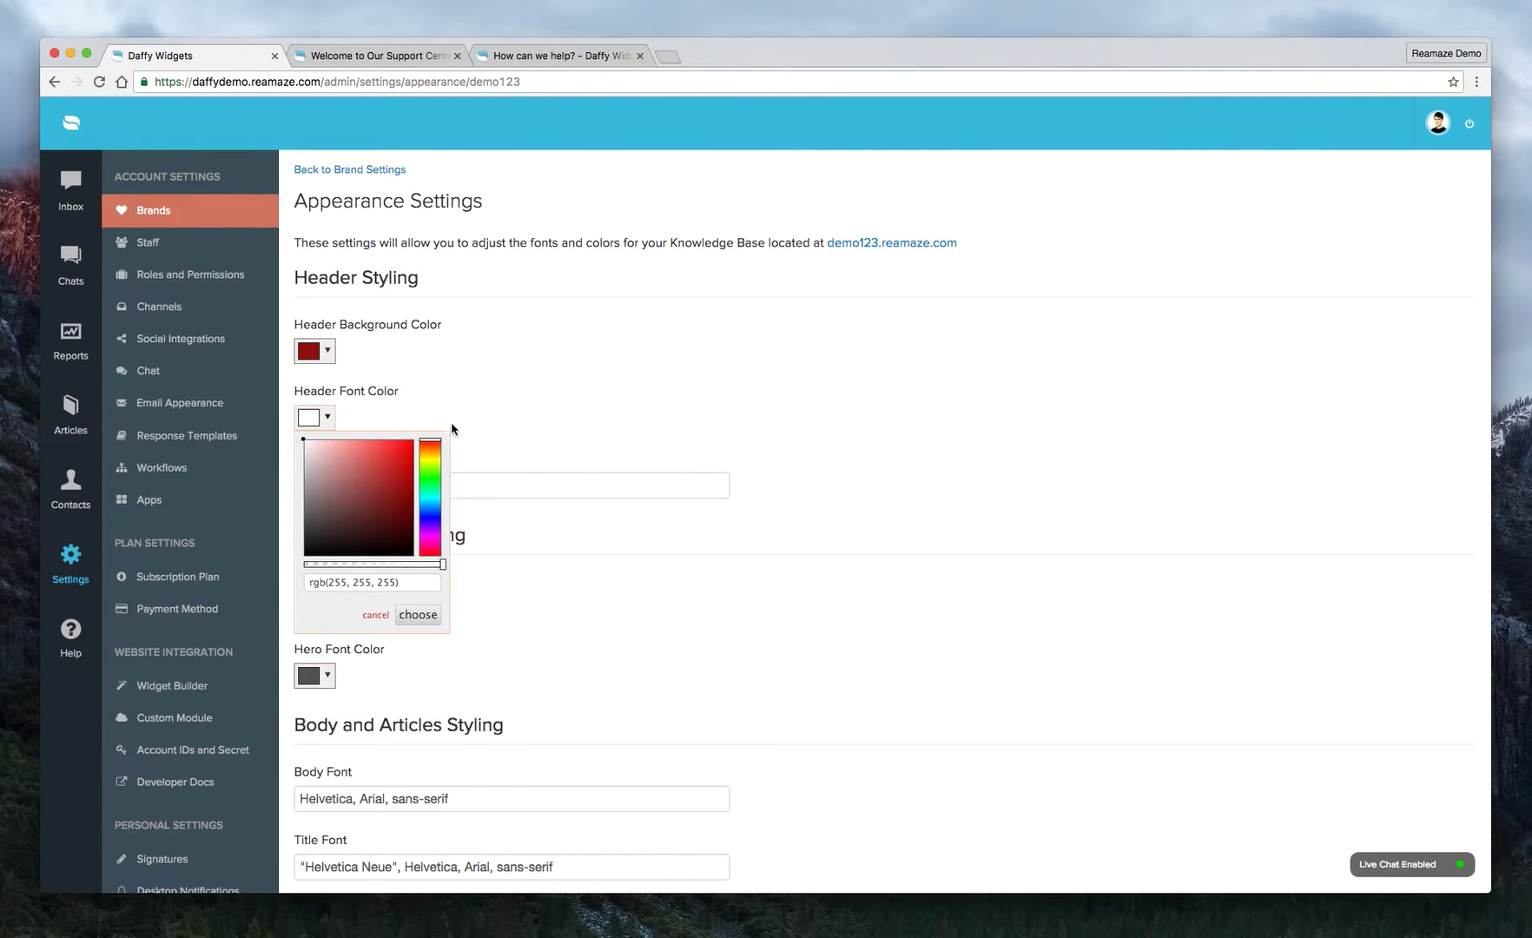
{"action": "left_click", "coordinate": [525, 438]}
{"action": "scroll", "coordinate": [402, 590], "scroll_direction": "down", "scroll_amount": 3}
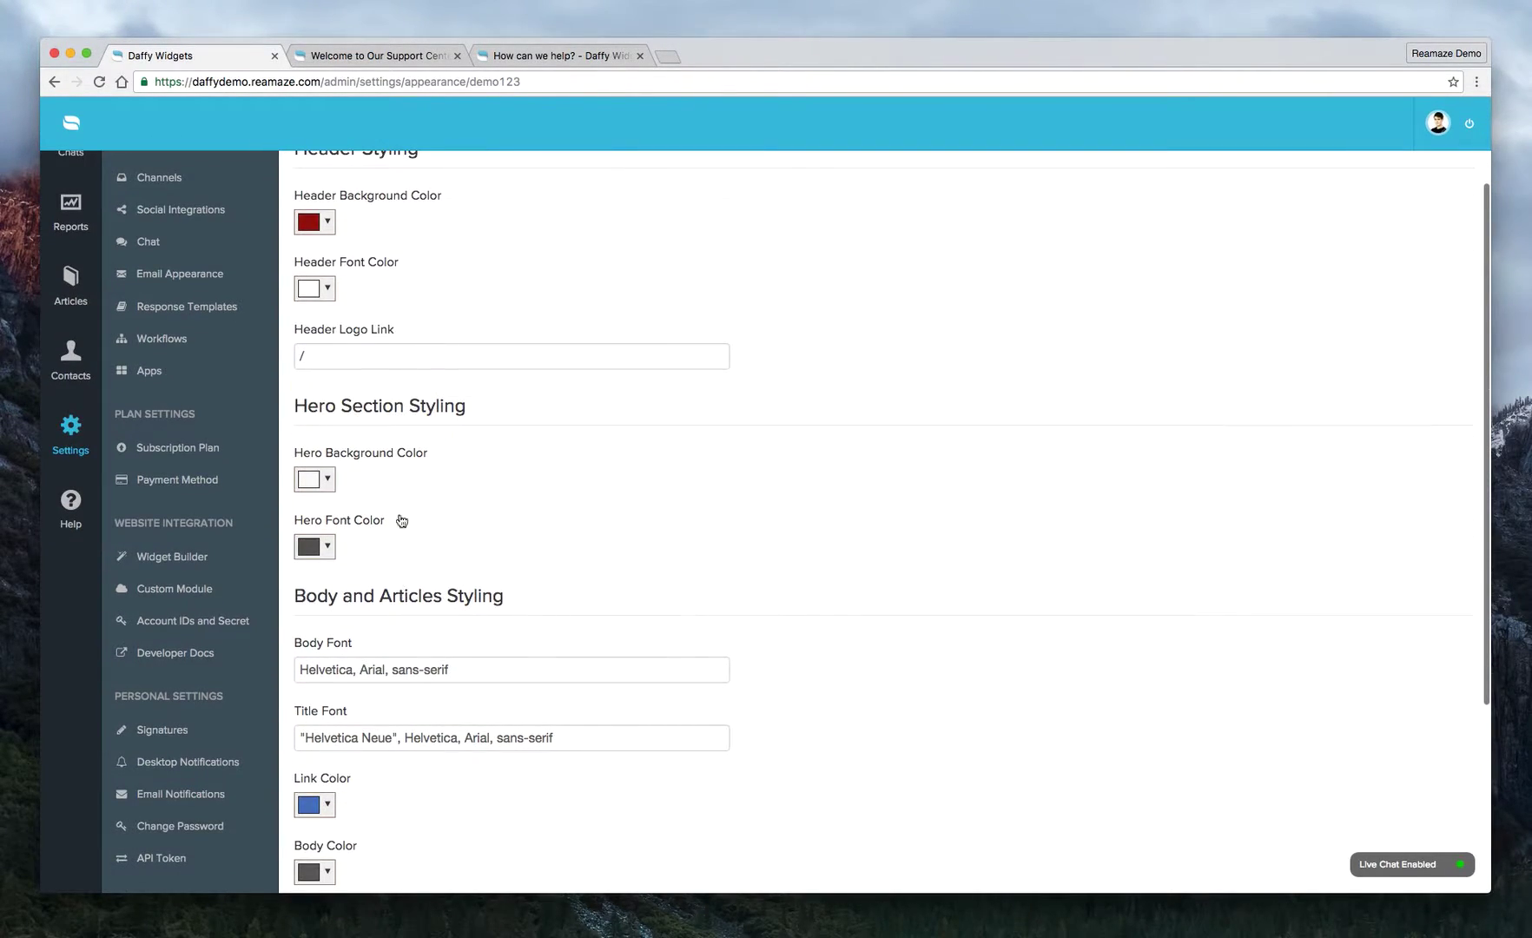
{"action": "scroll", "coordinate": [385, 395], "scroll_direction": "up", "scroll_amount": 1}
{"action": "left_click", "coordinate": [392, 398]}
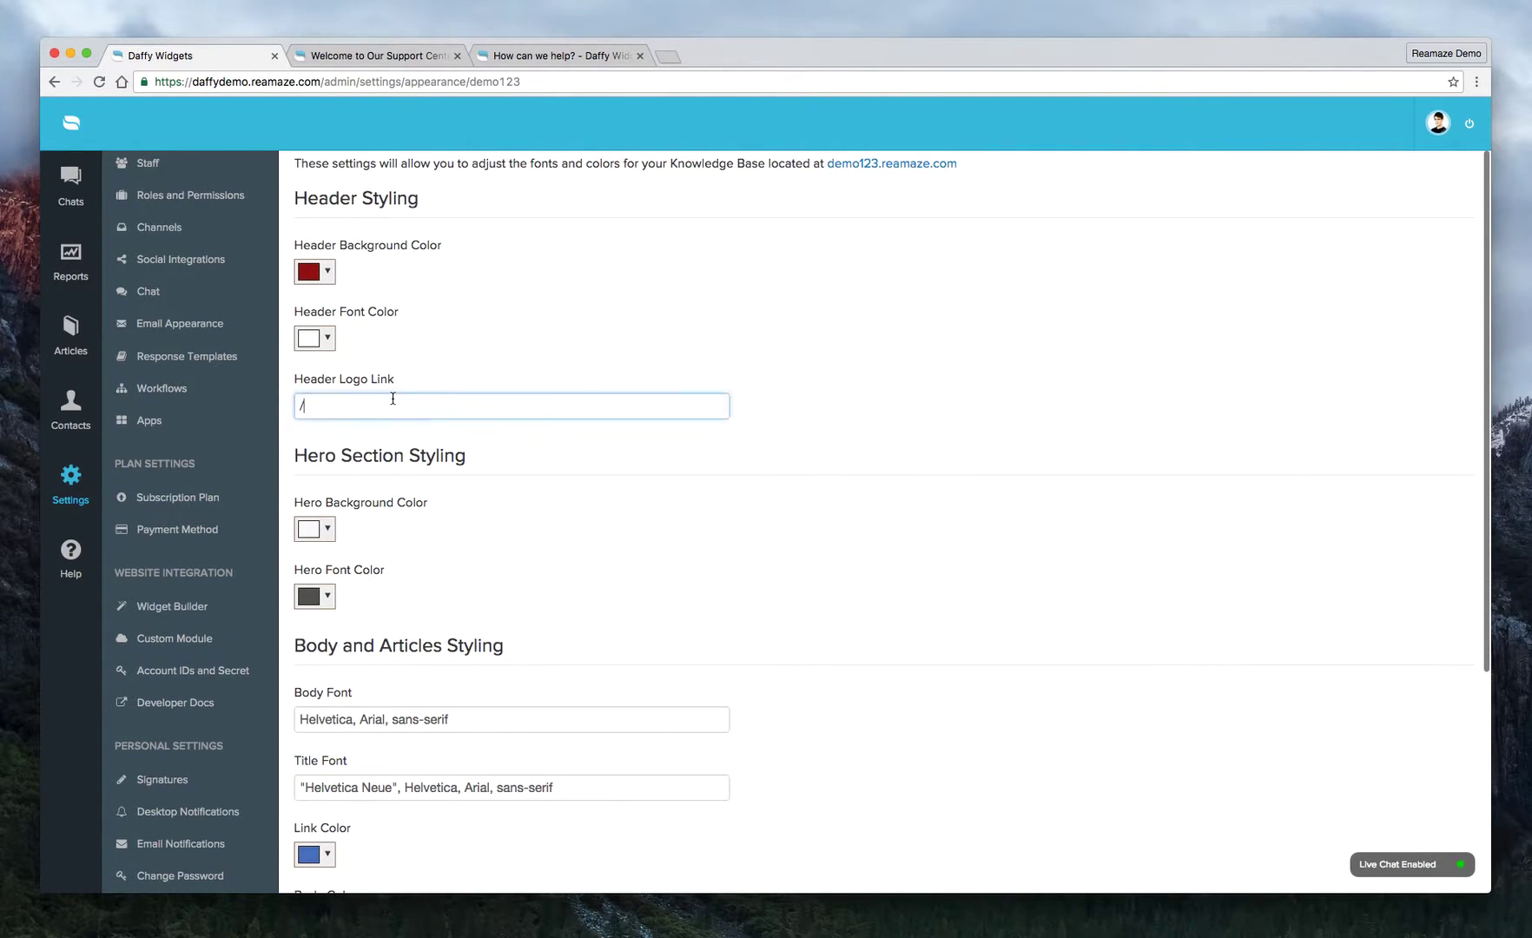
{"action": "left_click", "coordinate": [426, 57]}
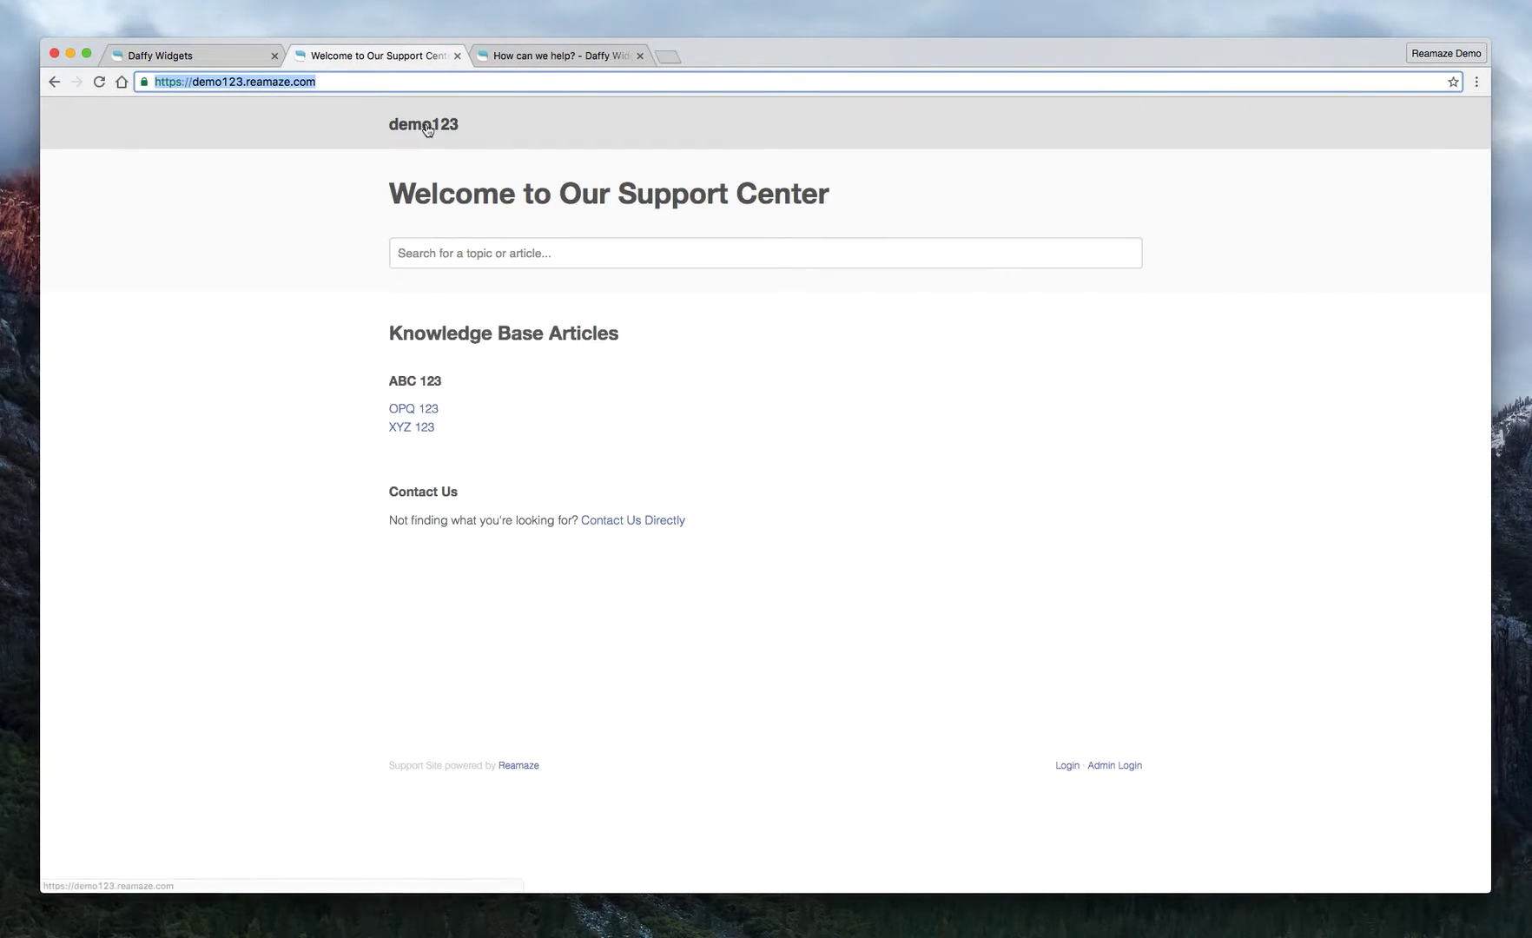
{"action": "left_click", "coordinate": [500, 56]}
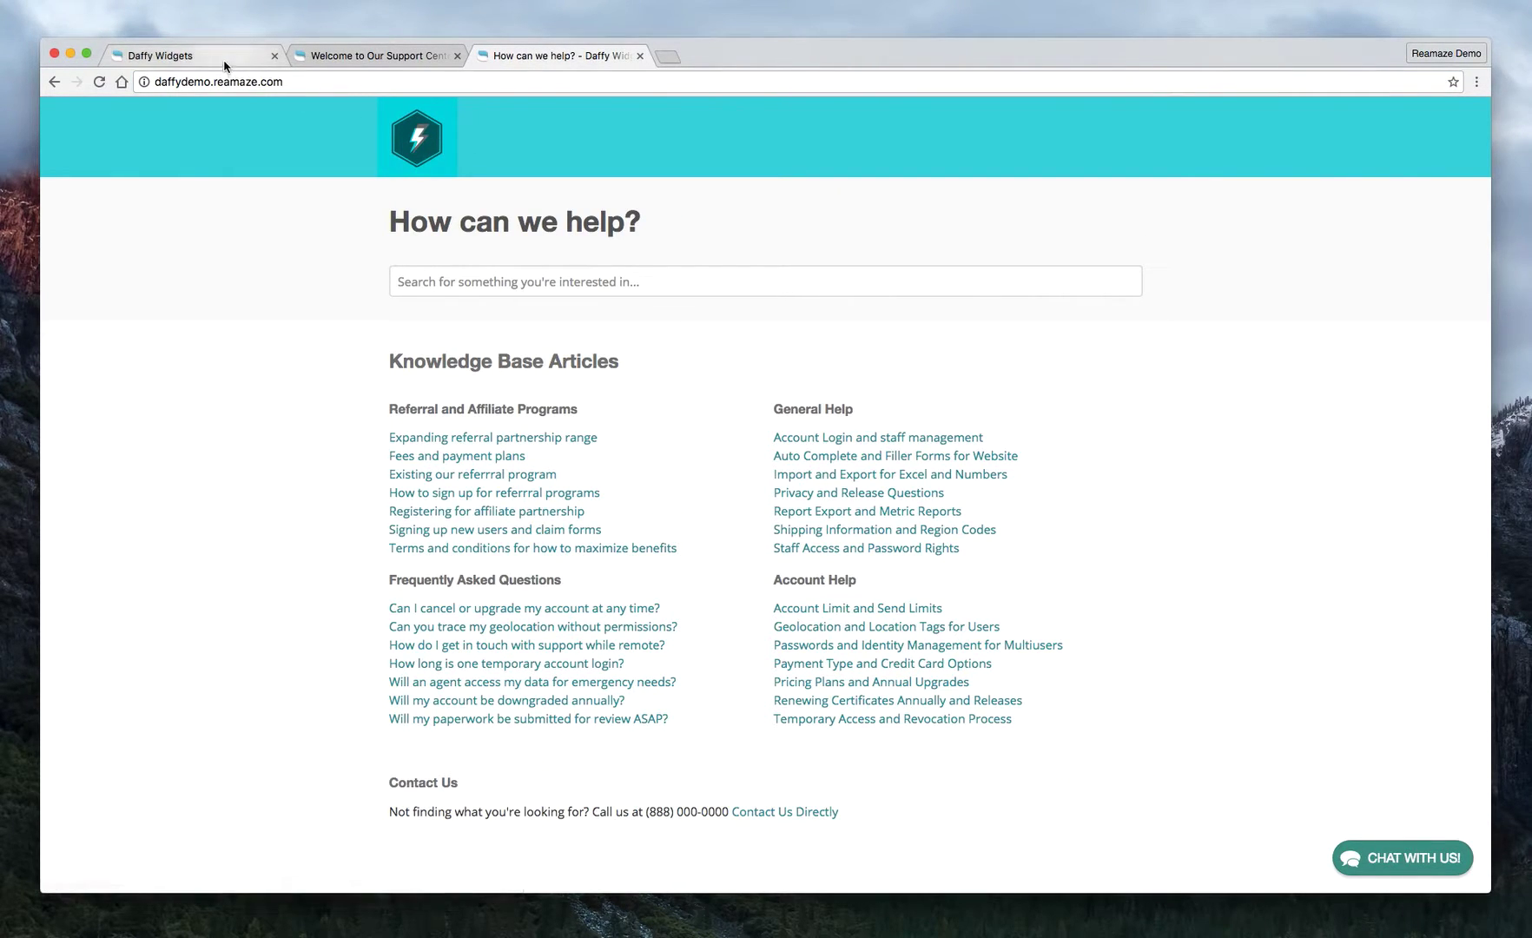
{"action": "left_click", "coordinate": [354, 62]}
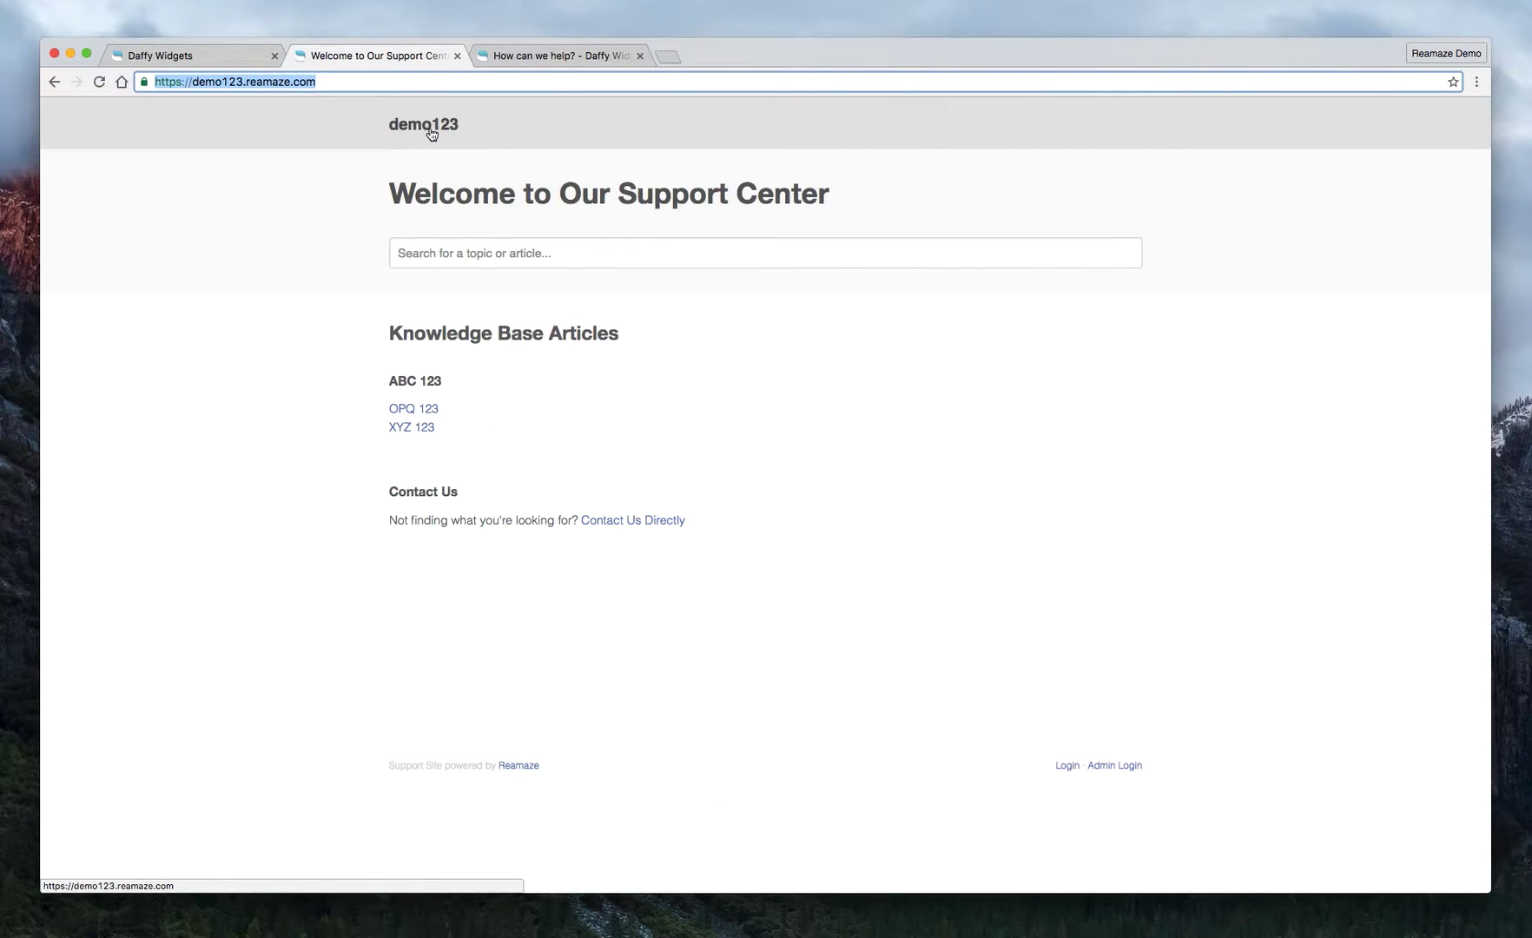
{"action": "left_click", "coordinate": [204, 58]}
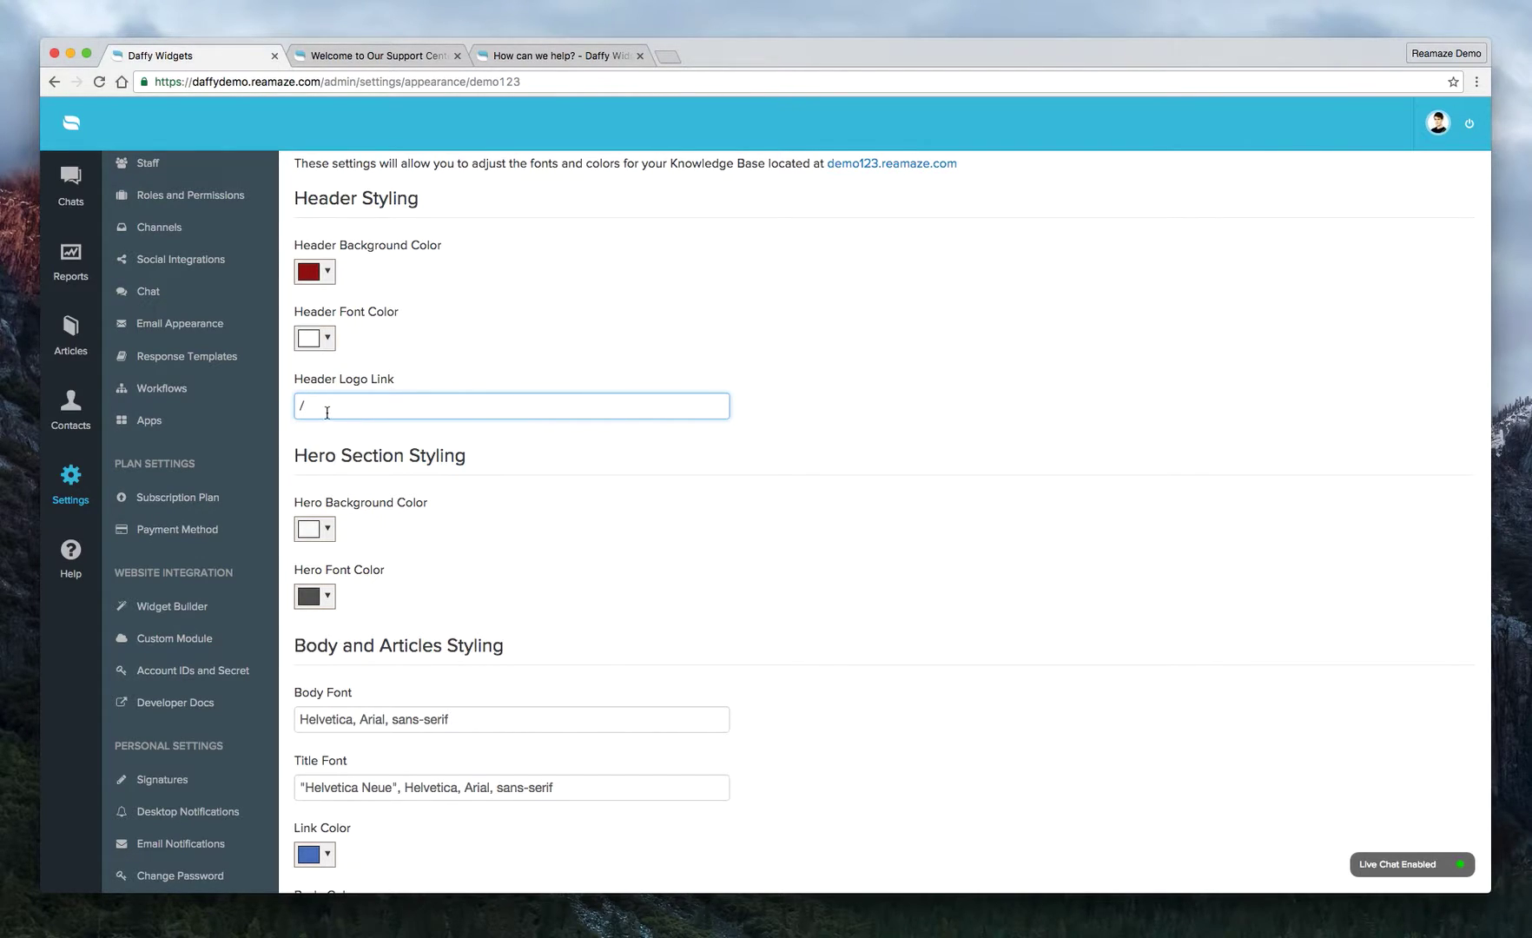
Set the Hero Background Color to a bright violet, save with Update Brand, and view the support site.
{"action": "left_click", "coordinate": [499, 468]}
{"action": "scroll", "coordinate": [500, 468], "scroll_direction": "down", "scroll_amount": 3}
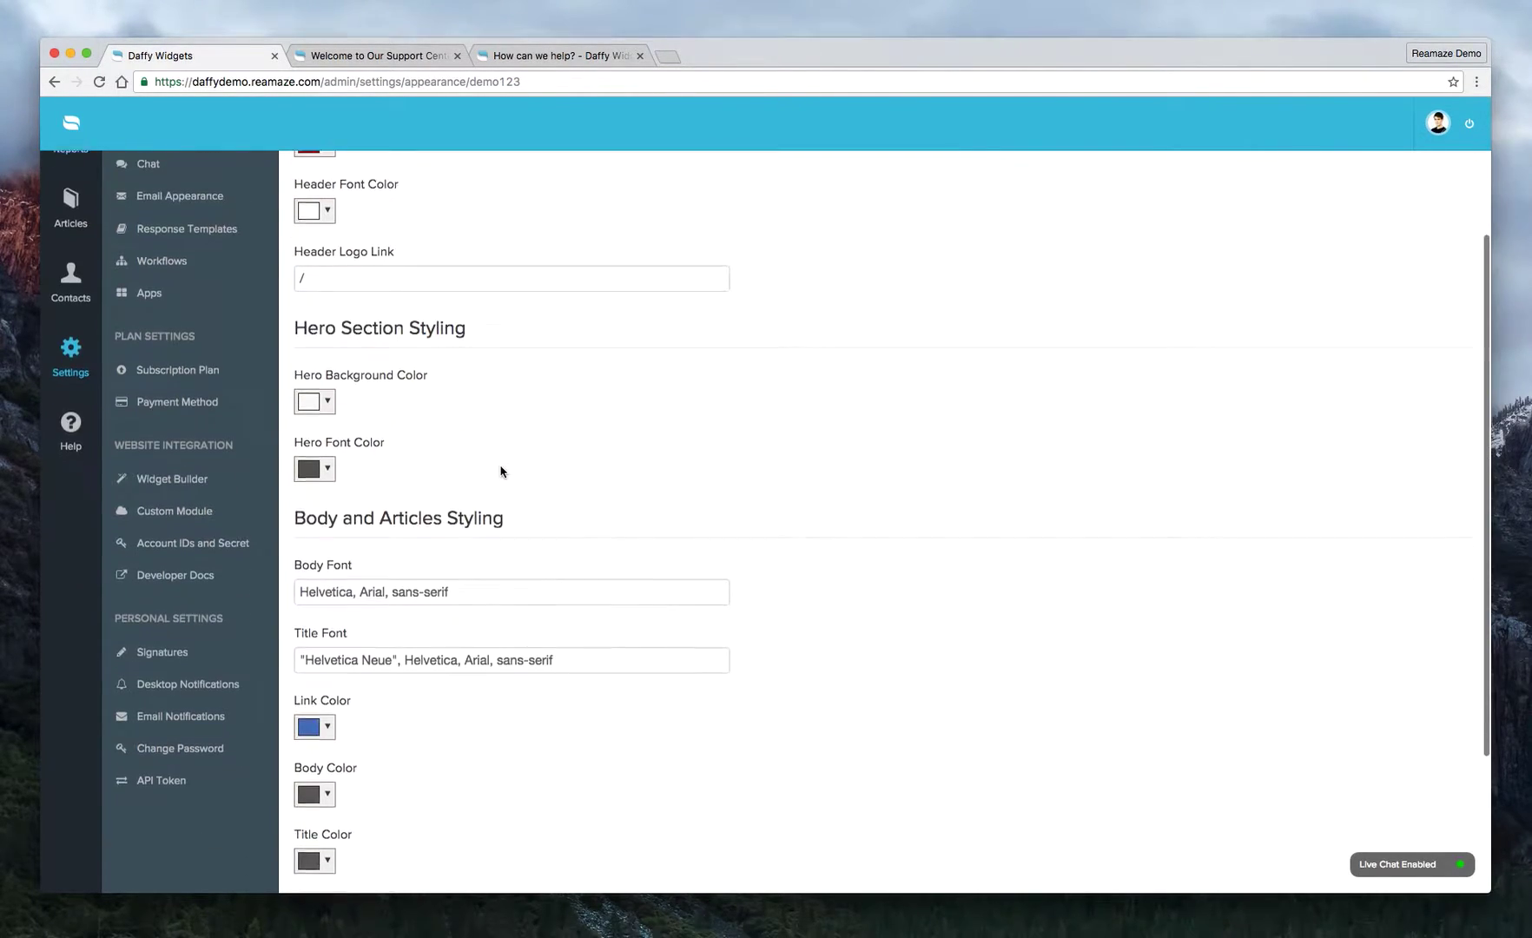
{"action": "left_click", "coordinate": [321, 397]}
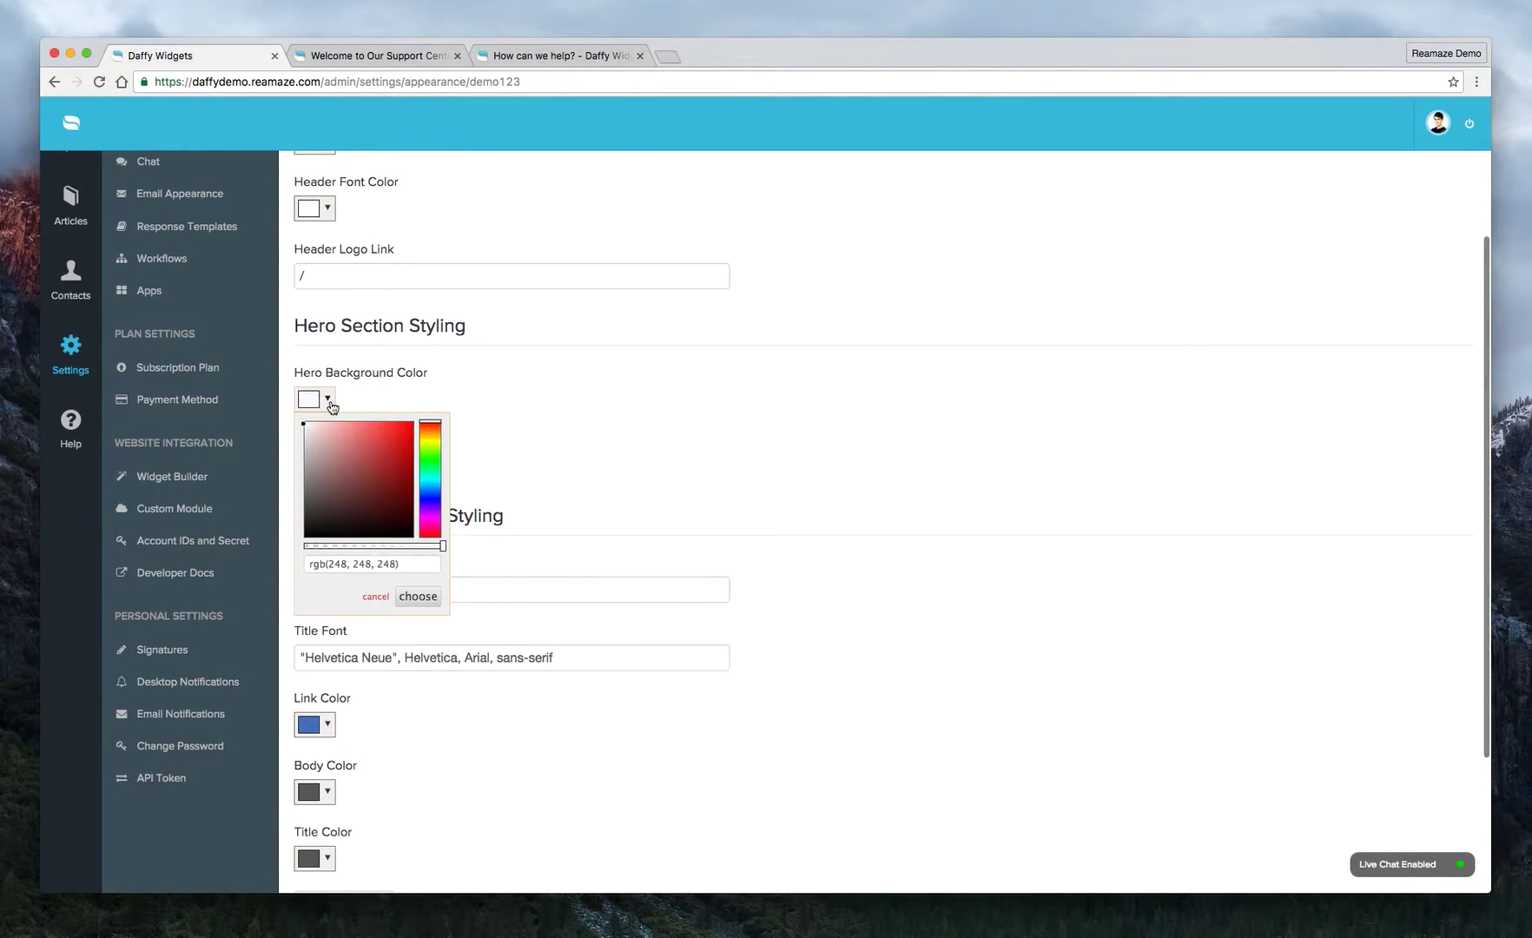
{"action": "left_click", "coordinate": [439, 462]}
{"action": "mouse_move", "coordinate": [441, 465]}
{"action": "left_mouse_down"}
{"action": "mouse_move", "coordinate": [439, 506]}
{"action": "mouse_move", "coordinate": [444, 441]}
{"action": "left_mouse_up"}
{"action": "left_click", "coordinate": [411, 485]}
{"action": "left_click", "coordinate": [491, 444]}
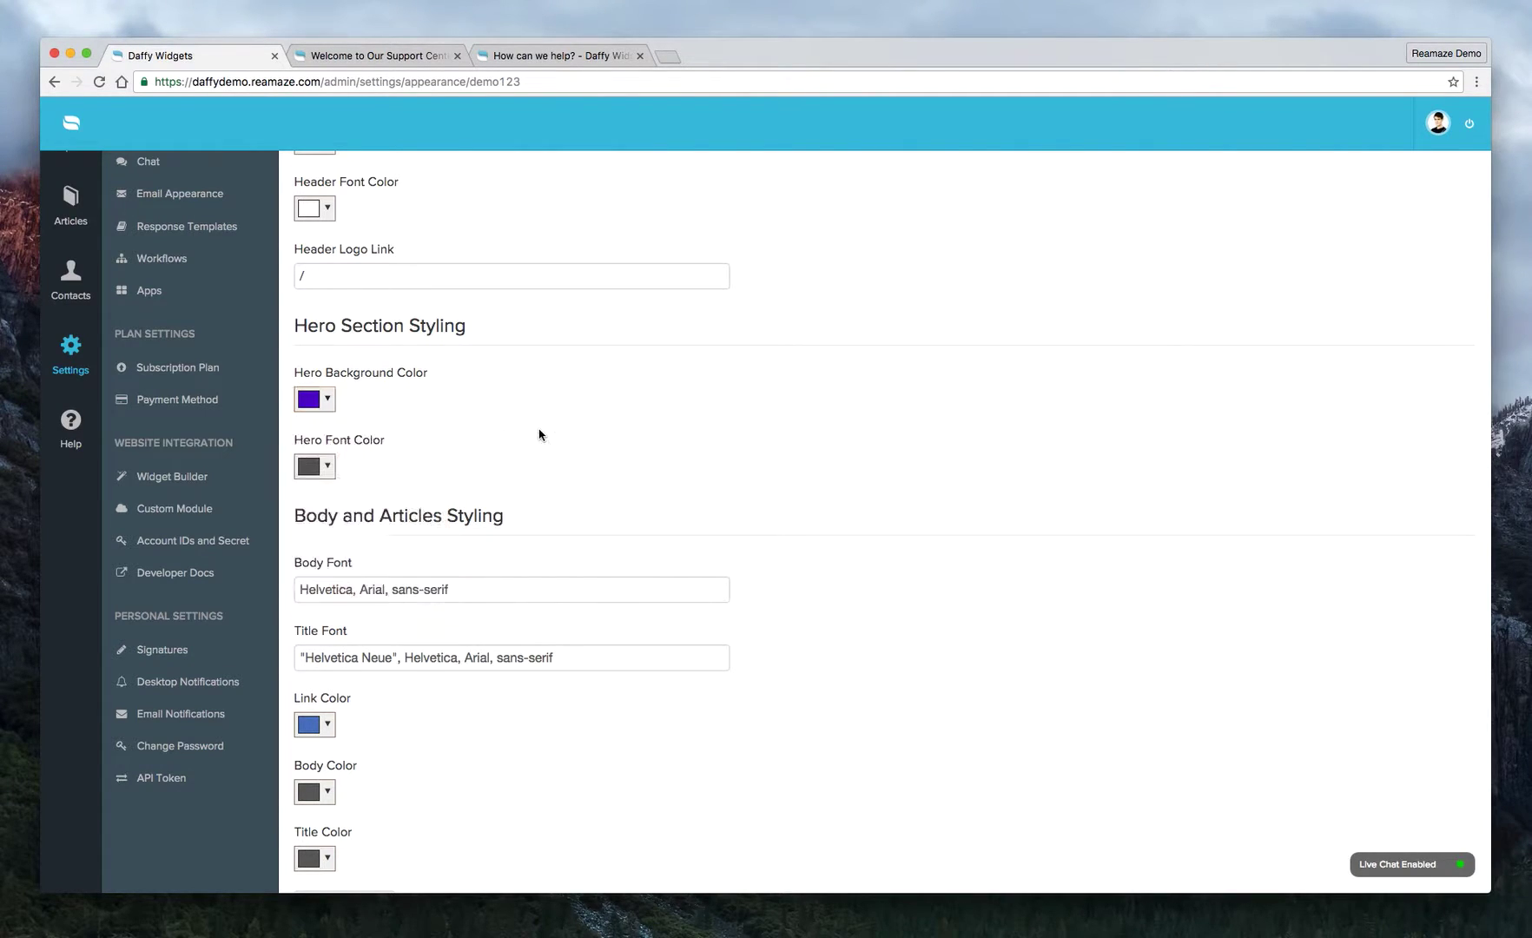
{"action": "scroll", "coordinate": [400, 508], "scroll_direction": "down", "scroll_amount": 5}
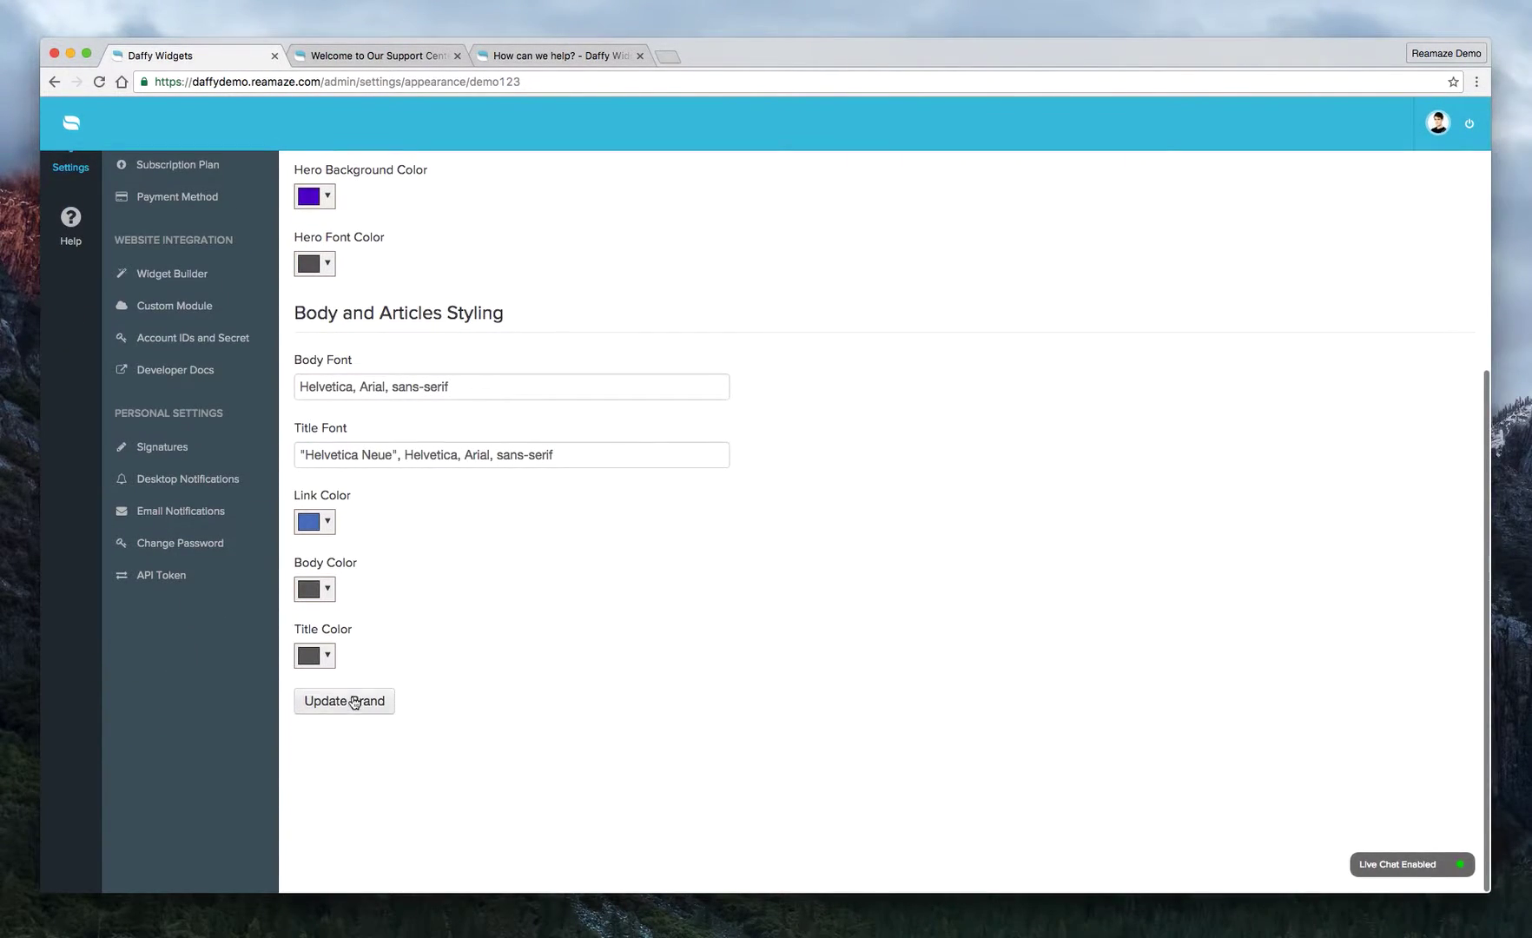
{"action": "left_click", "coordinate": [351, 701]}
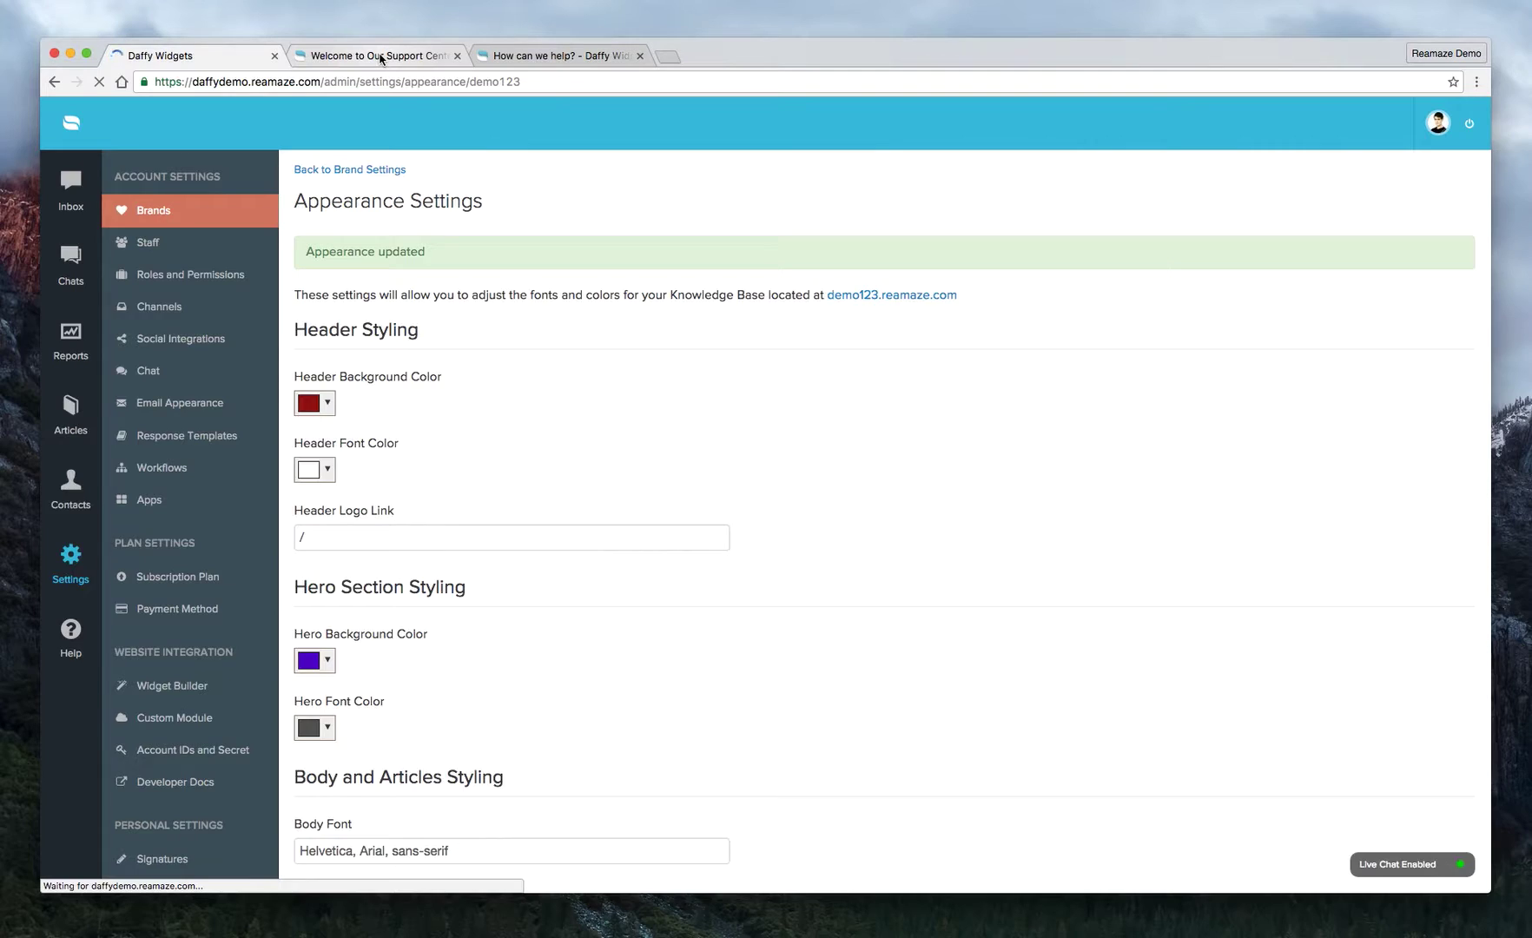
{"action": "left_click", "coordinate": [293, 63]}
Reload the demo123 support site to see the new header and hero colours.
{"action": "left_click", "coordinate": [99, 82]}
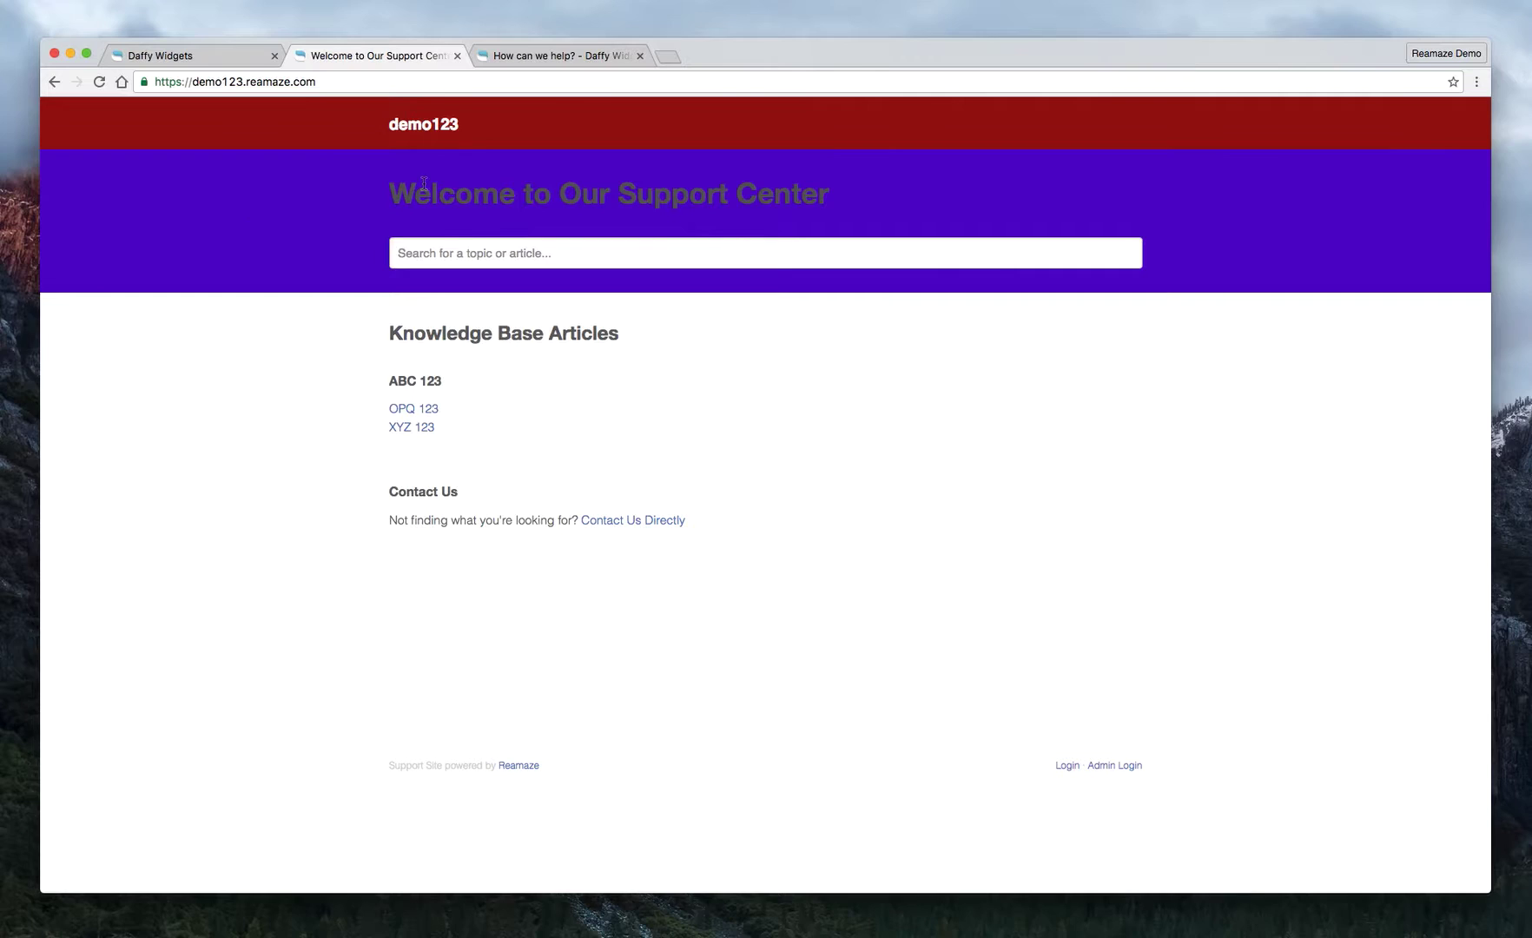
{"action": "left_click_drag", "start_coordinate": [400, 192], "coordinate": [842, 185]}
{"action": "left_click", "coordinate": [847, 185]}
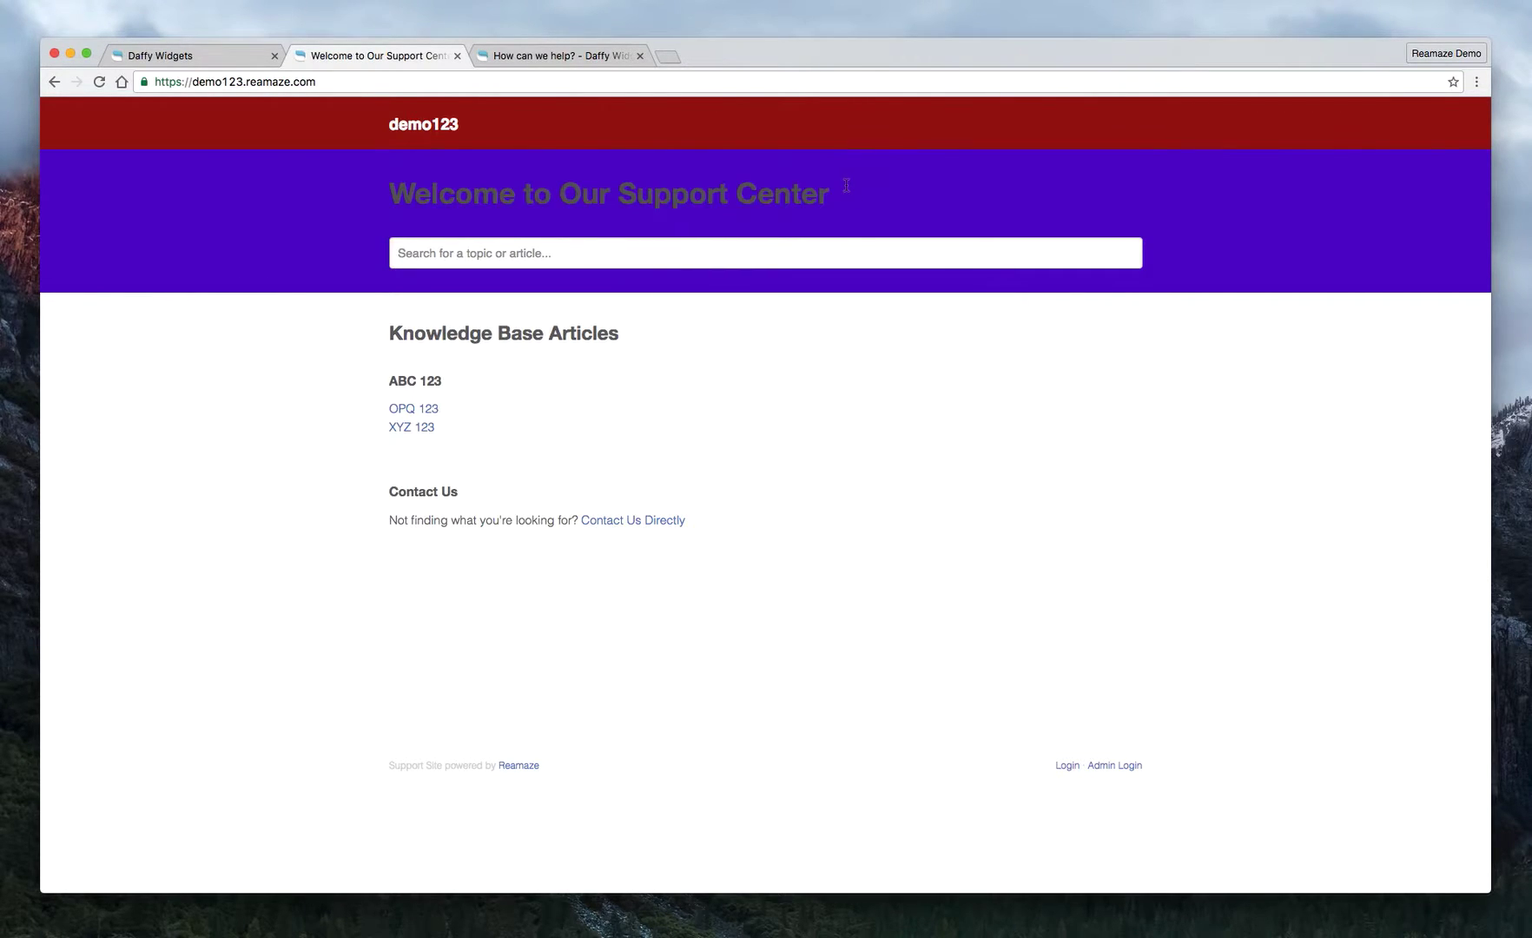
Set Hero Font Color to white, save, and reload the support site to confirm.
{"action": "left_click", "coordinate": [218, 61]}
{"action": "left_click", "coordinate": [316, 674]}
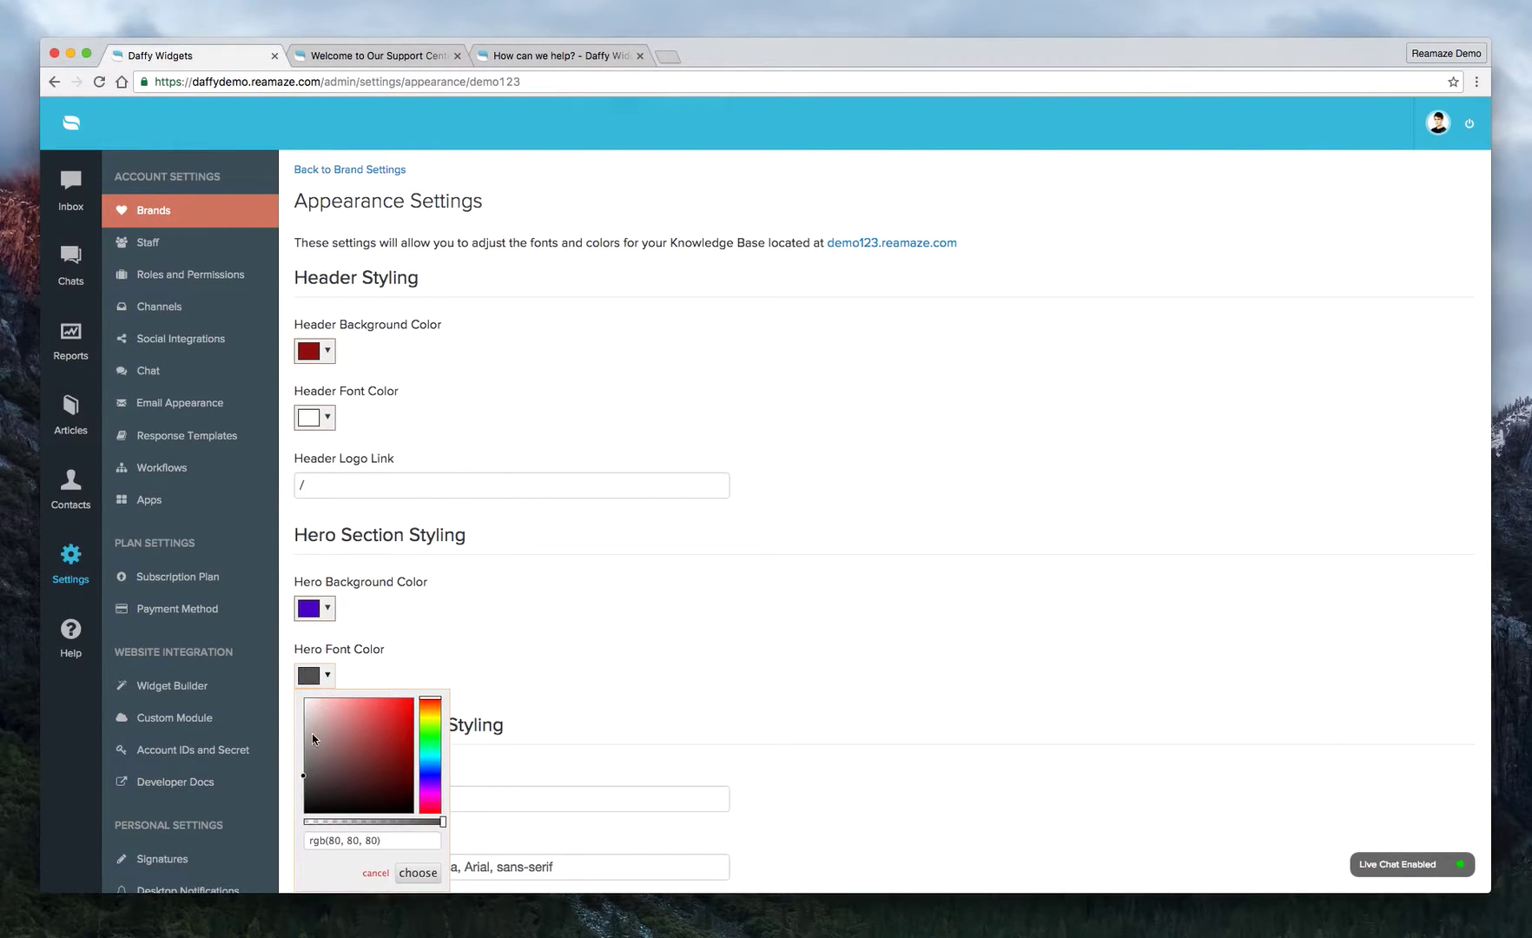
{"action": "left_click", "coordinate": [311, 732]}
{"action": "left_click", "coordinate": [285, 686]}
{"action": "scroll", "coordinate": [552, 636], "scroll_direction": "down", "scroll_amount": 5}
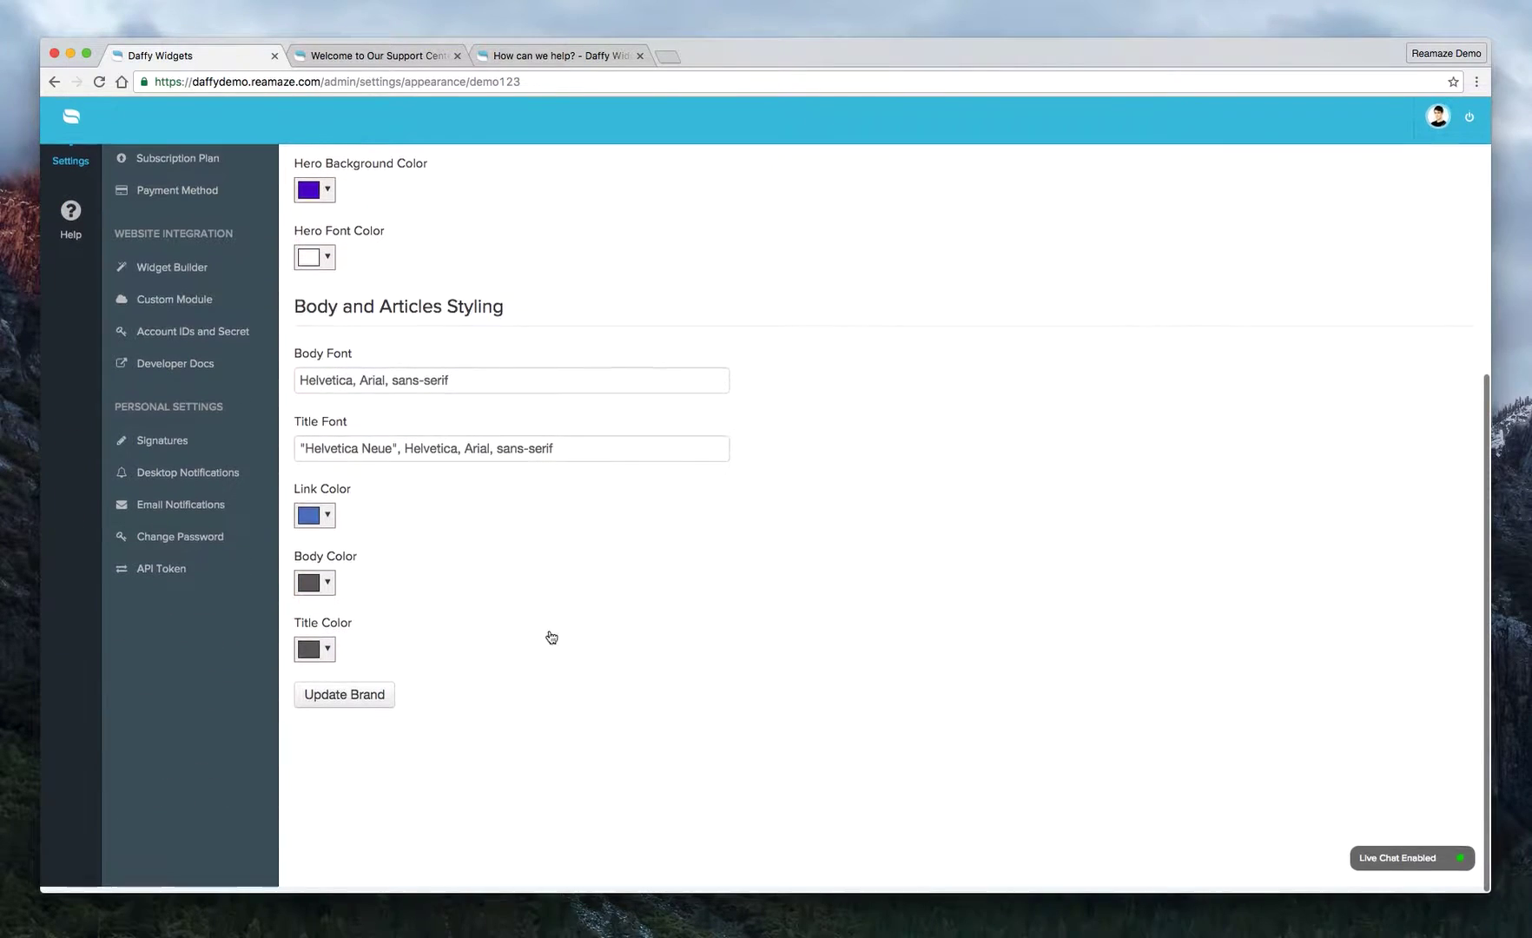
{"action": "left_click", "coordinate": [391, 703]}
{"action": "left_click", "coordinate": [411, 59]}
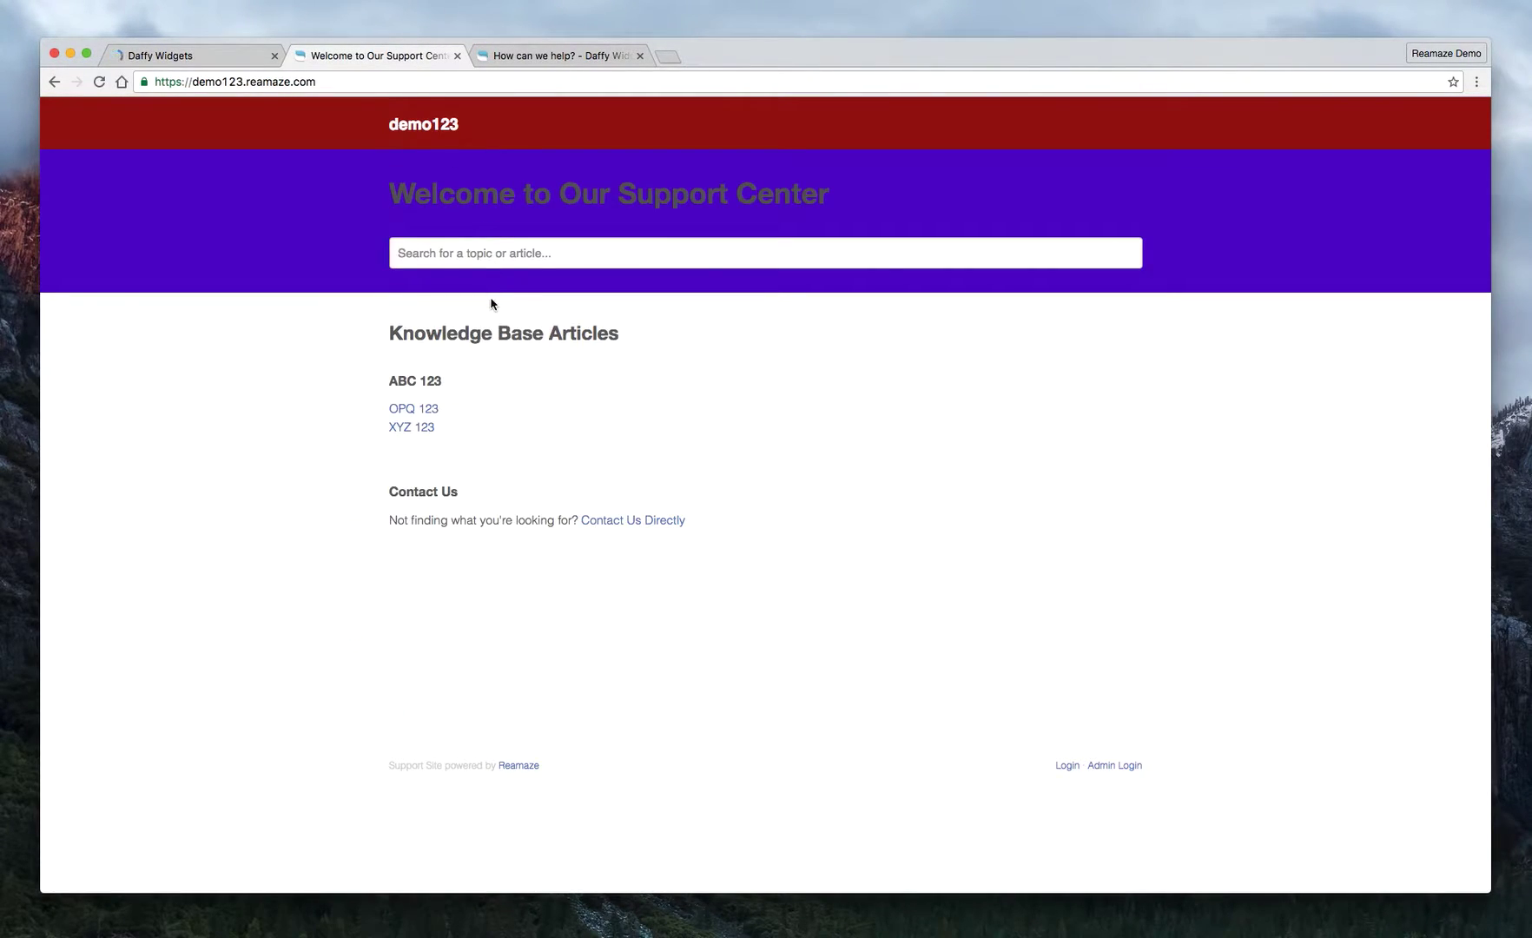
{"action": "left_click", "coordinate": [99, 82]}
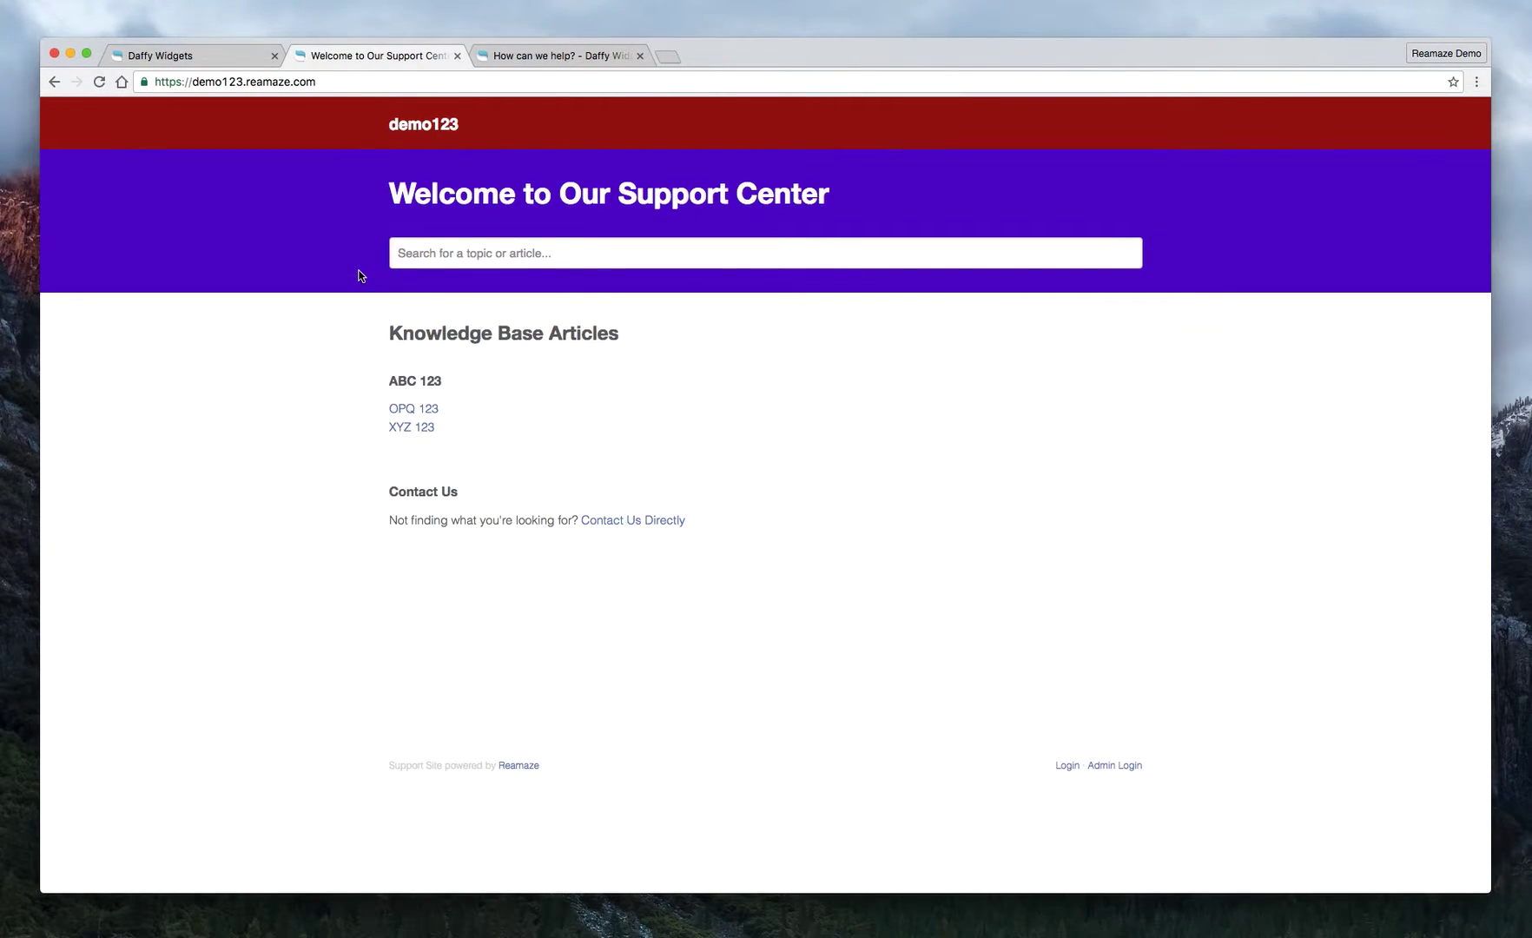
Go to the Brands list in the admin sidebar and scroll to demo123.
{"action": "left_click", "coordinate": [242, 57]}
{"action": "scroll", "coordinate": [472, 431], "scroll_direction": "down", "scroll_amount": 3}
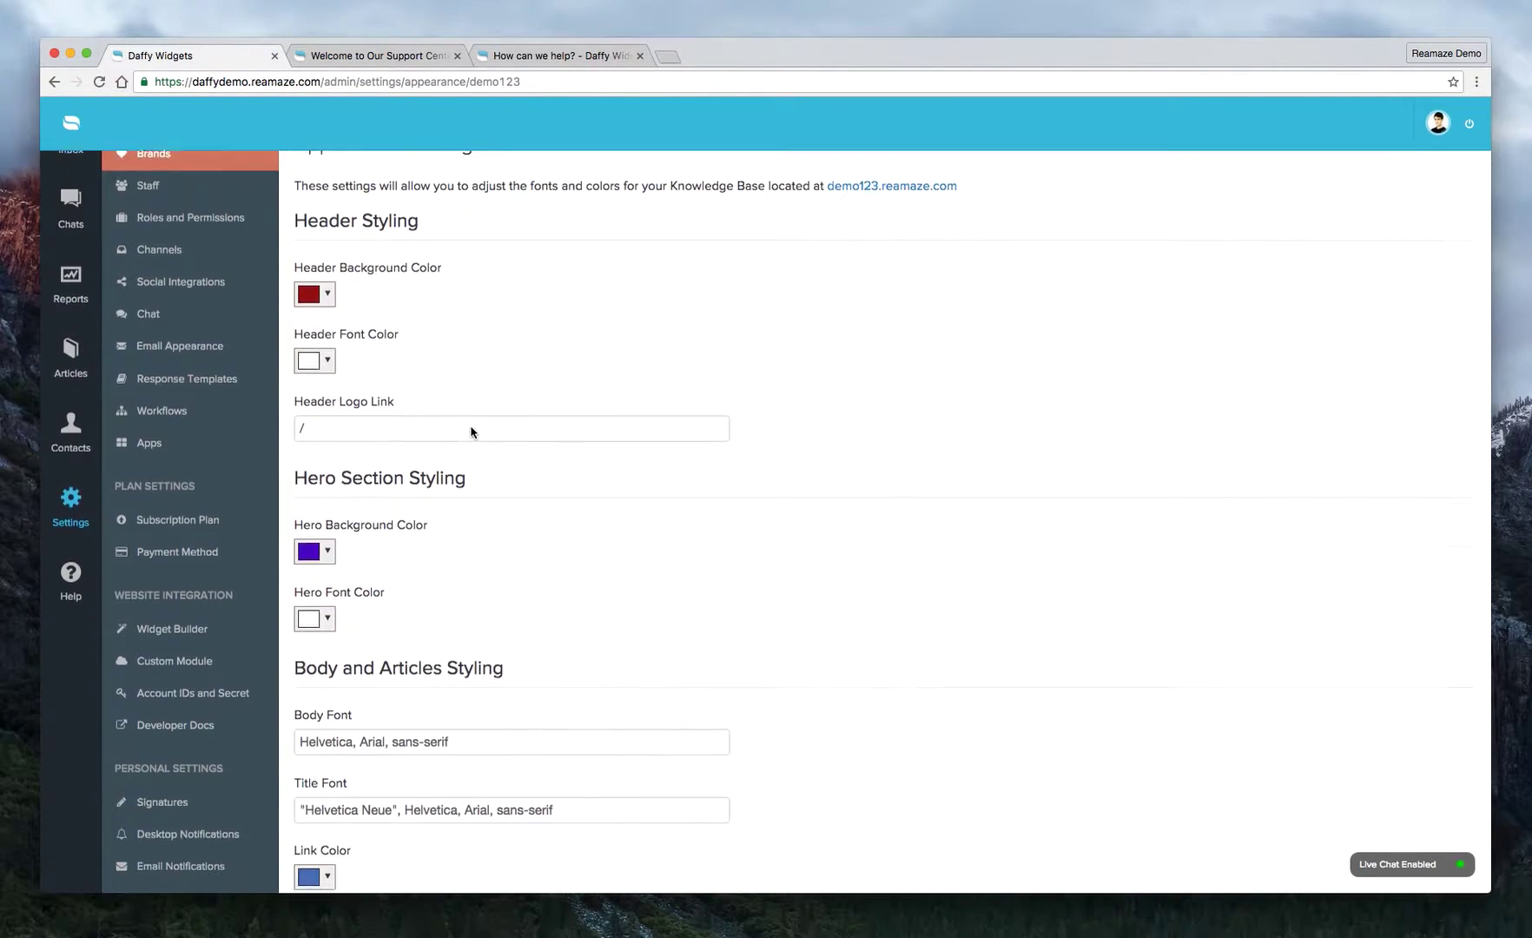
{"action": "scroll", "coordinate": [472, 432], "scroll_direction": "down", "scroll_amount": 3}
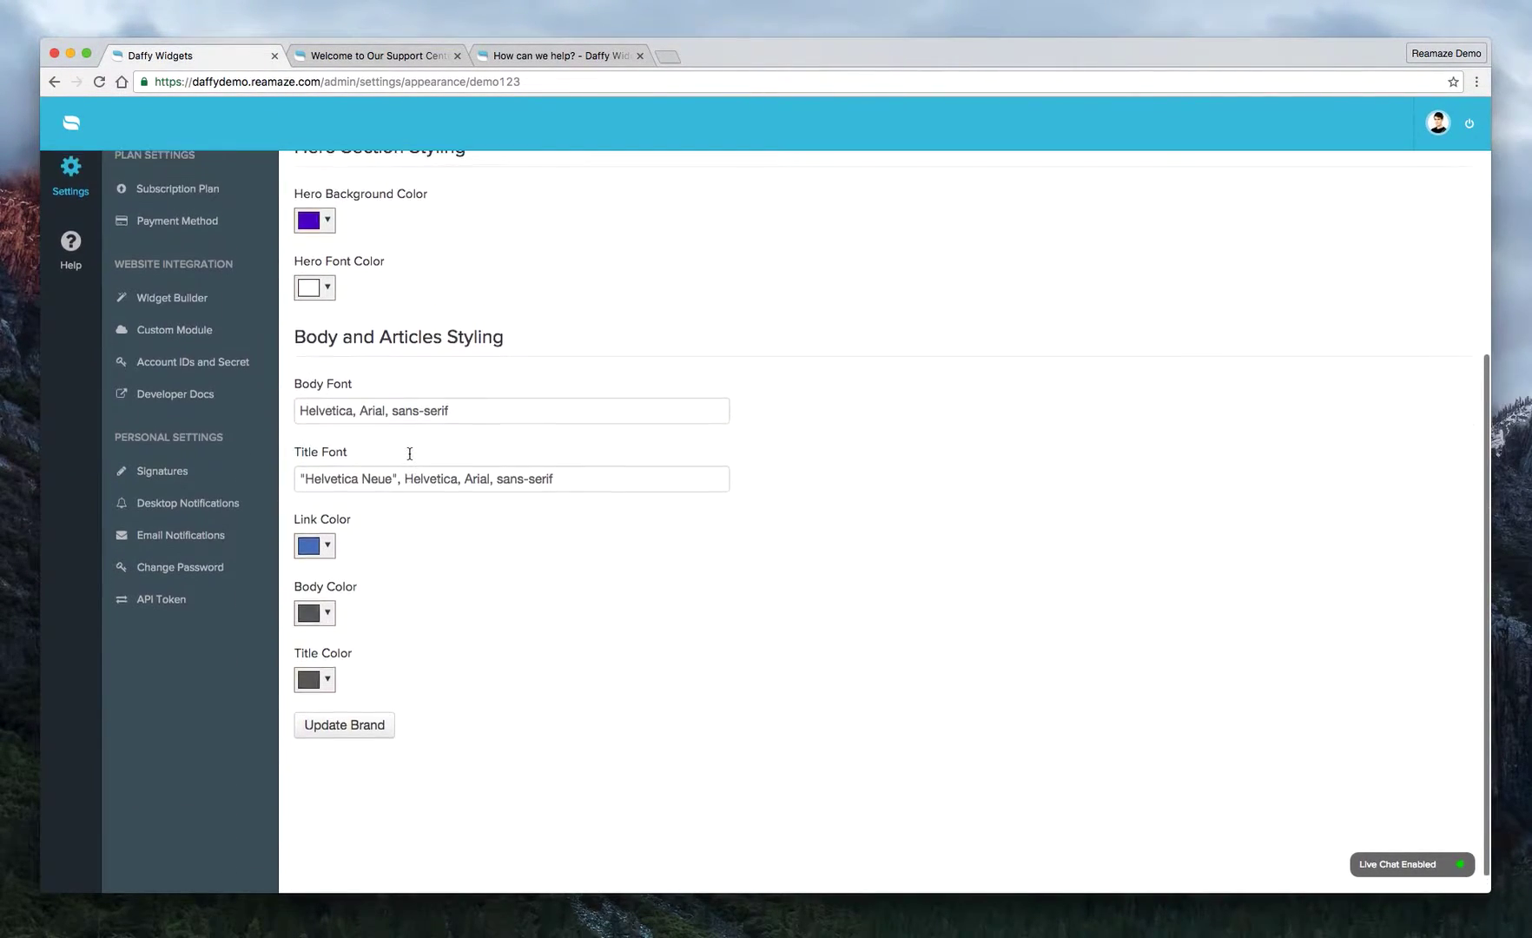
{"action": "scroll", "coordinate": [409, 453], "scroll_direction": "up", "scroll_amount": 1}
{"action": "scroll", "coordinate": [413, 421], "scroll_direction": "up", "scroll_amount": 2}
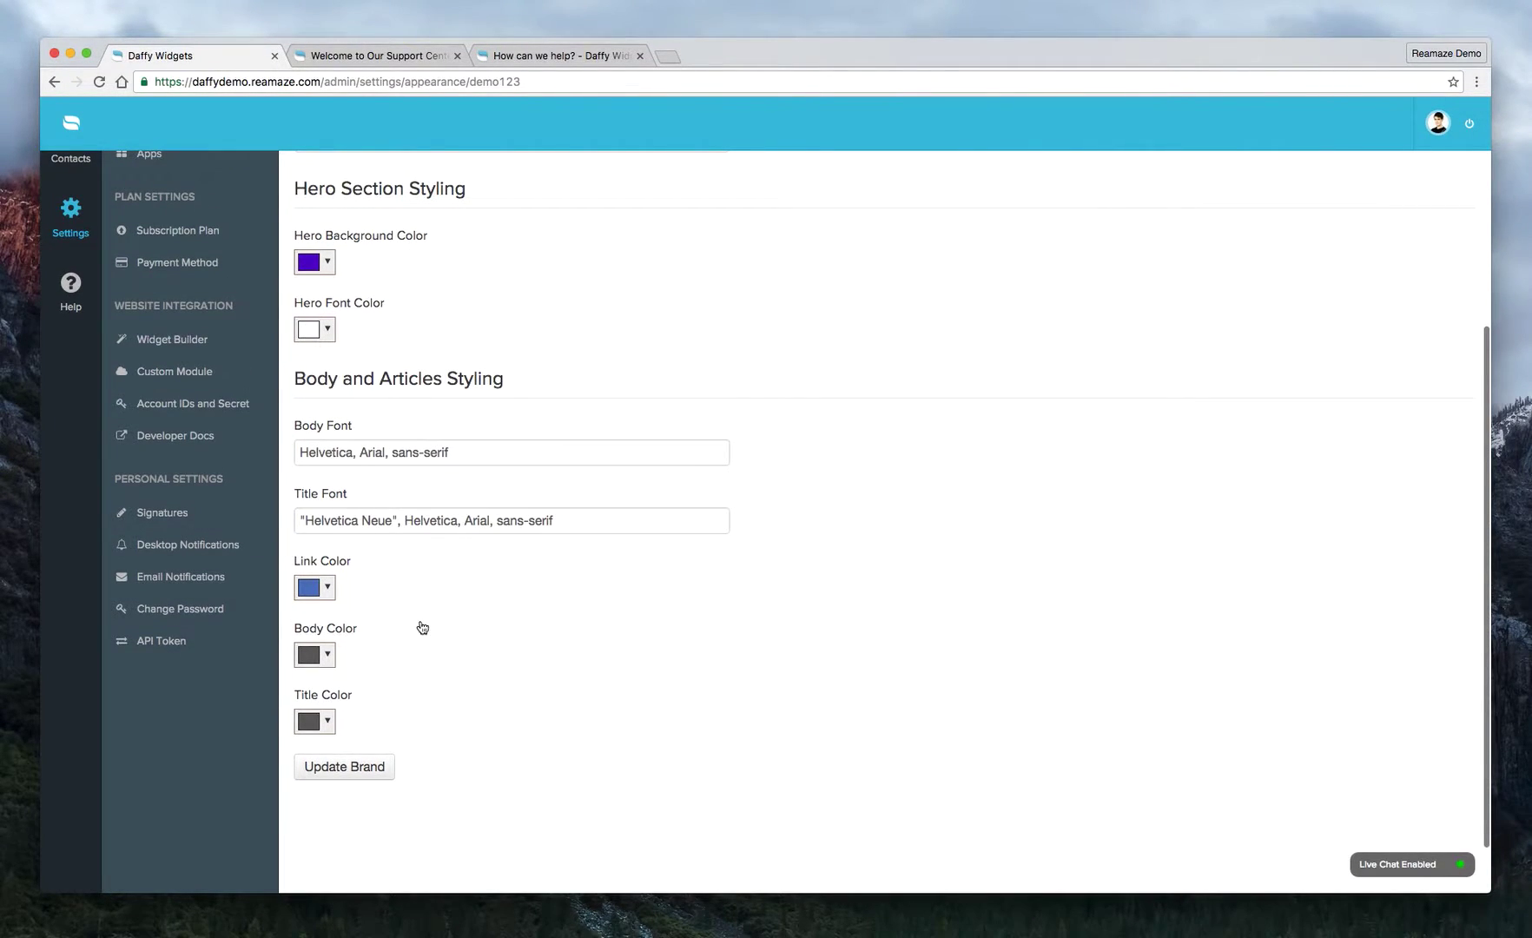
{"action": "scroll", "coordinate": [422, 627], "scroll_direction": "up", "scroll_amount": 10}
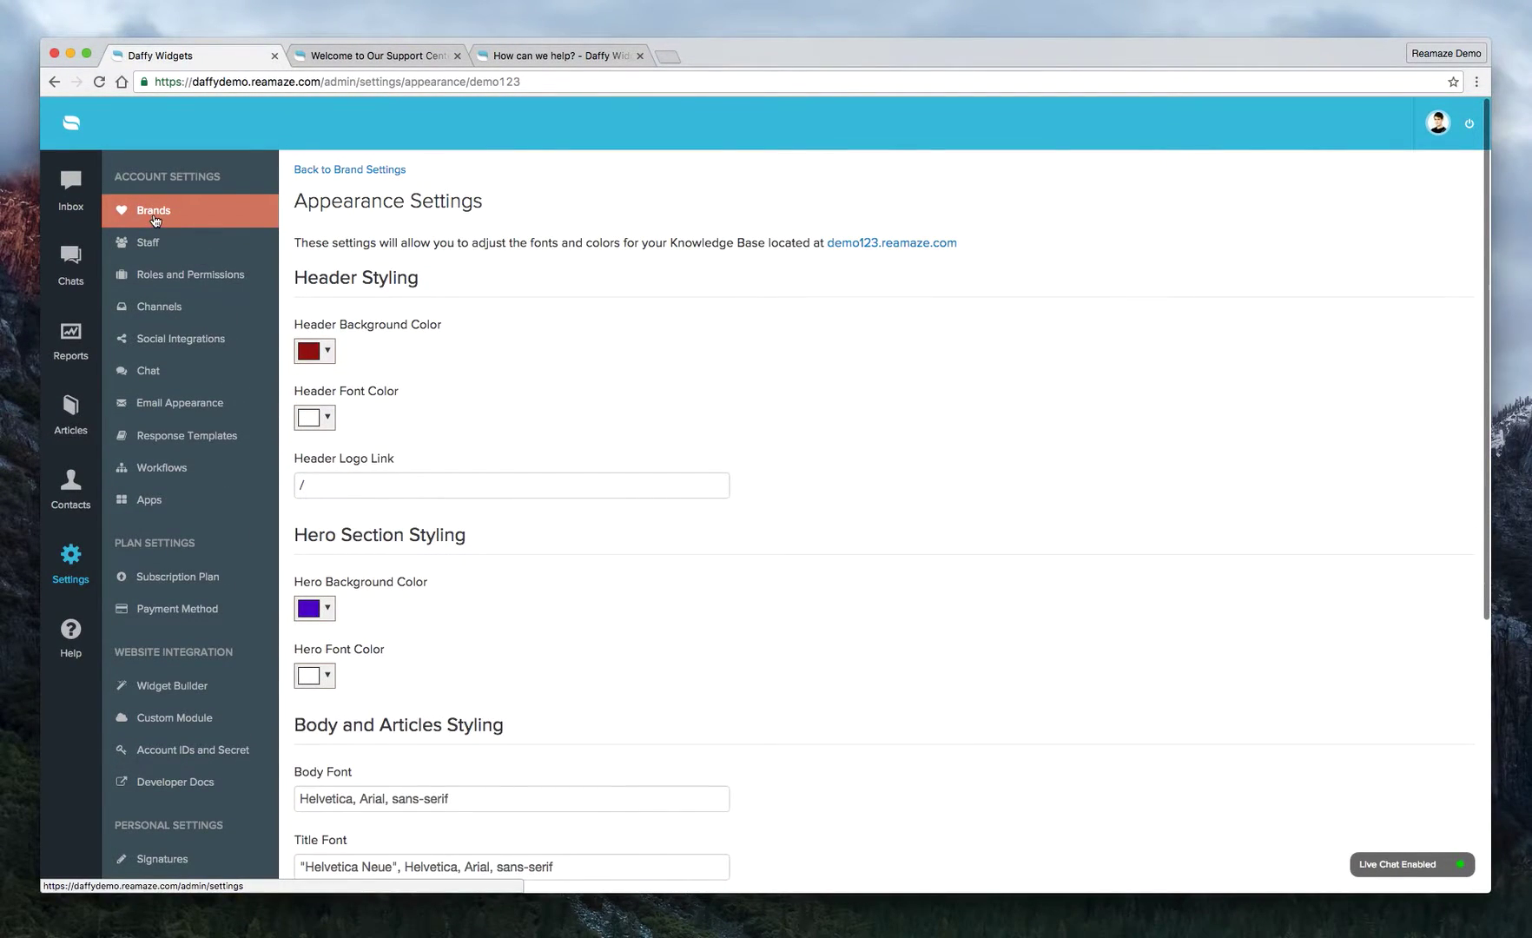
{"action": "left_click", "coordinate": [155, 221]}
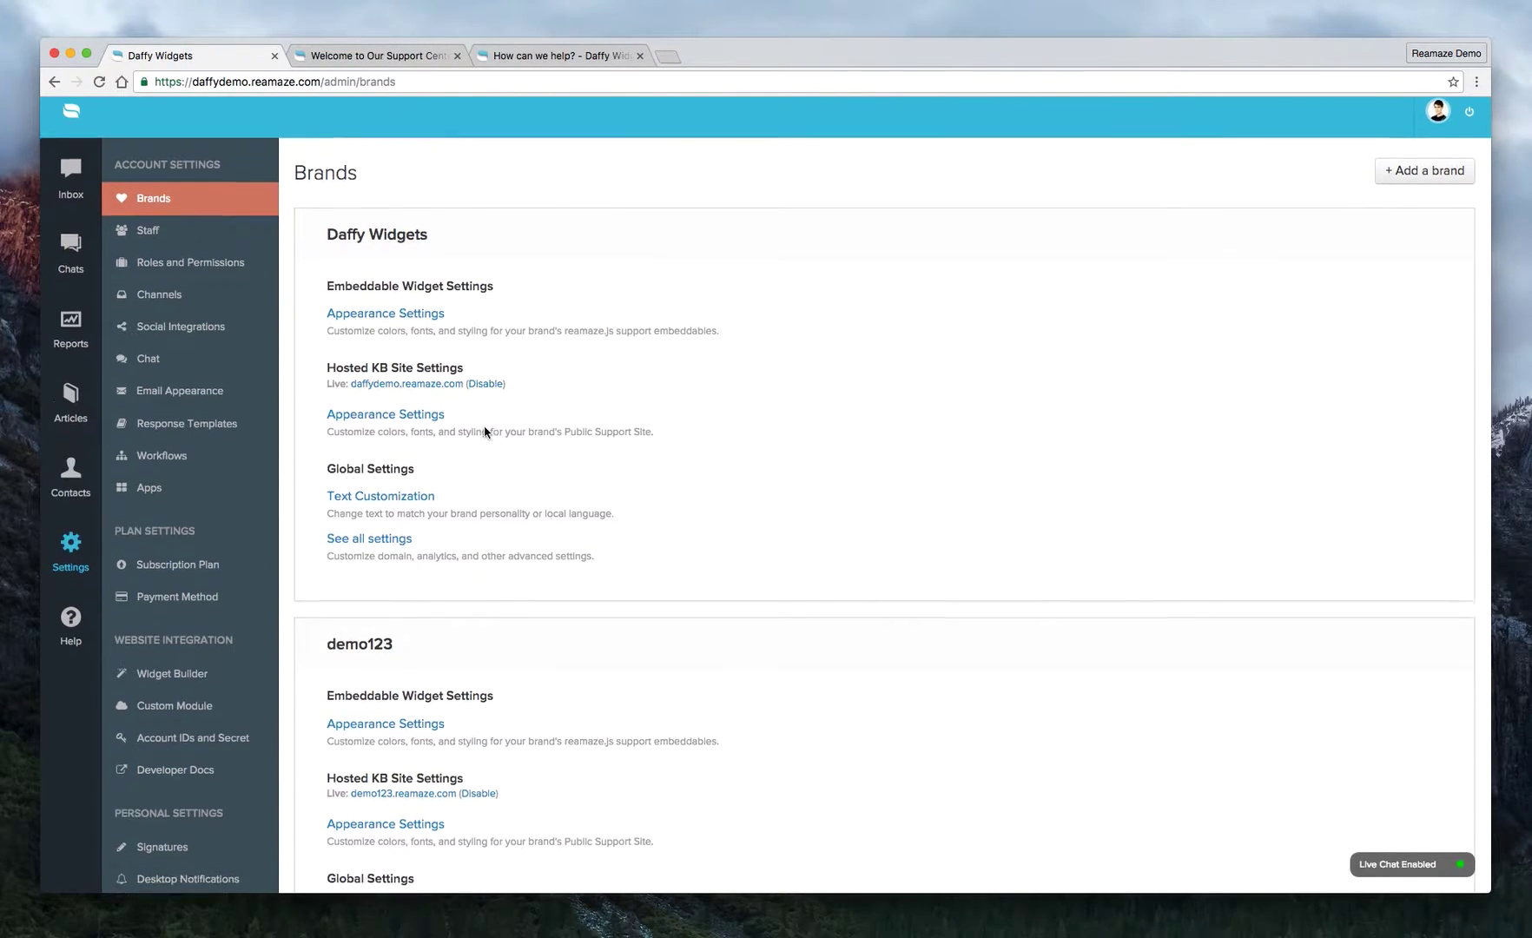
{"action": "scroll", "coordinate": [458, 456], "scroll_direction": "down", "scroll_amount": 5}
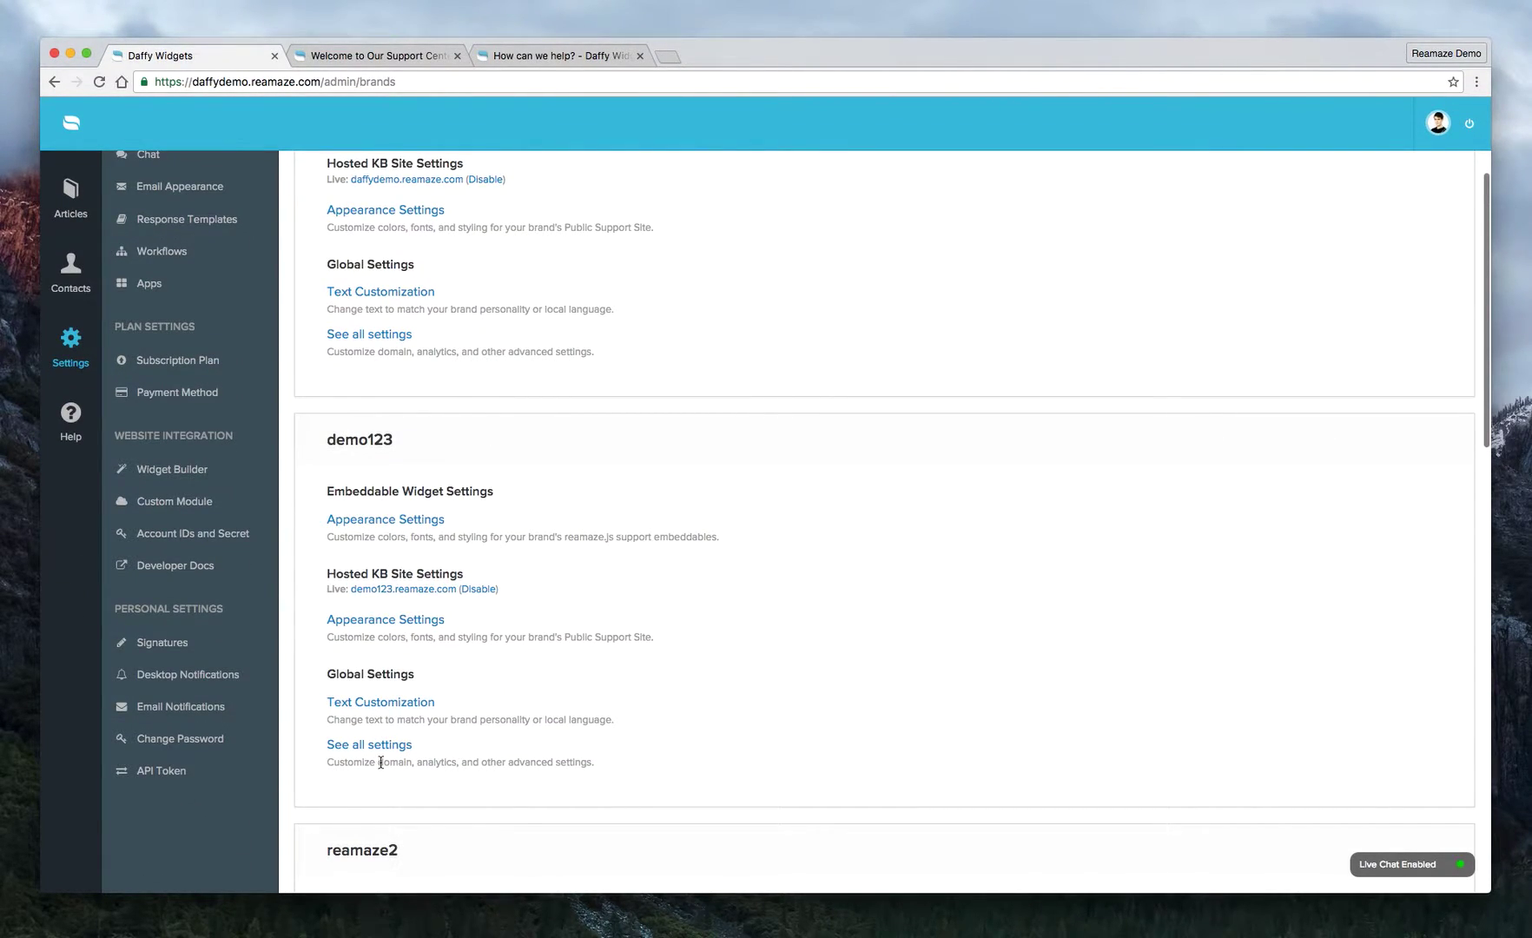
Open demo123's 'See all settings' page and browse its Hosted KB Site options.
{"action": "left_click", "coordinate": [383, 749]}
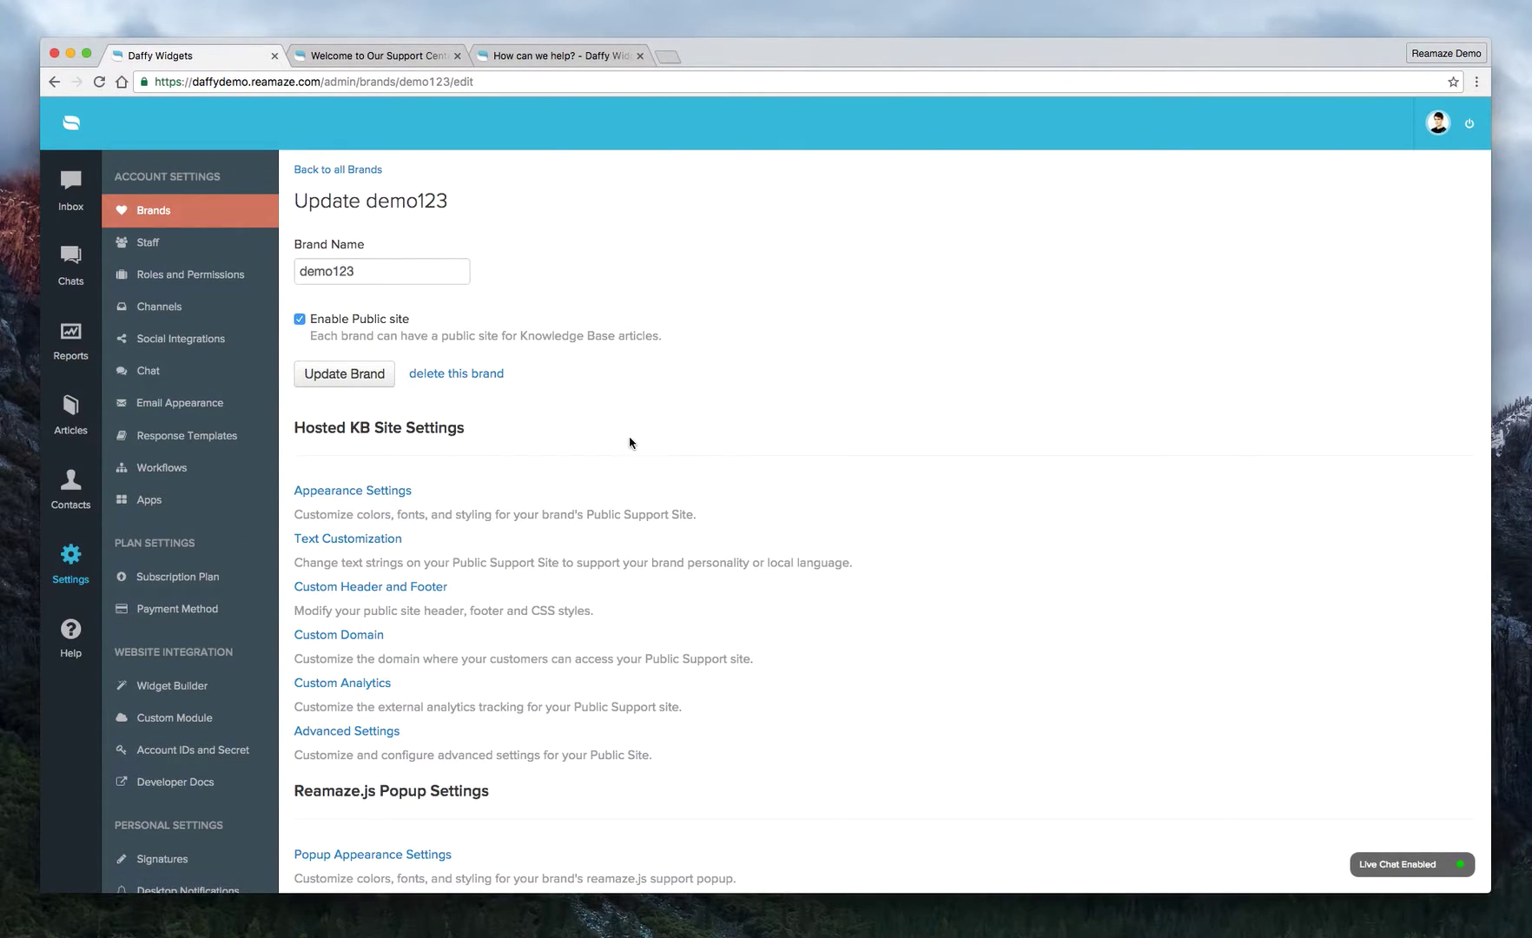
{"action": "scroll", "coordinate": [631, 442], "scroll_direction": "down", "scroll_amount": 3}
{"action": "scroll", "coordinate": [322, 325], "scroll_direction": "up", "scroll_amount": 3}
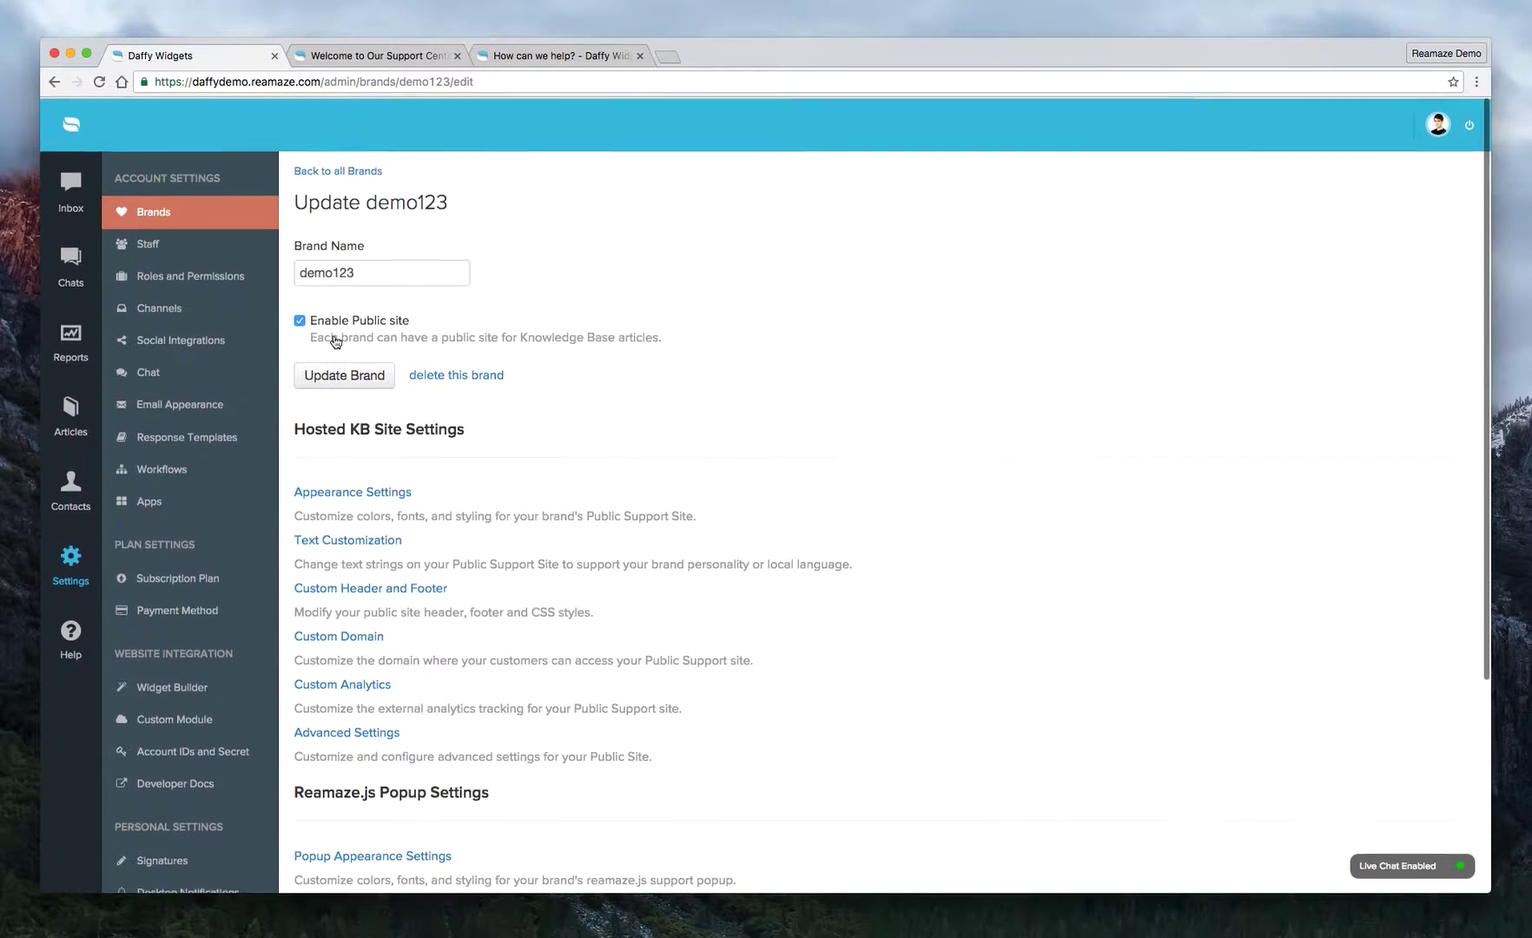
{"action": "left_click_drag", "start_coordinate": [290, 427], "coordinate": [477, 431]}
{"action": "left_click", "coordinate": [478, 432]}
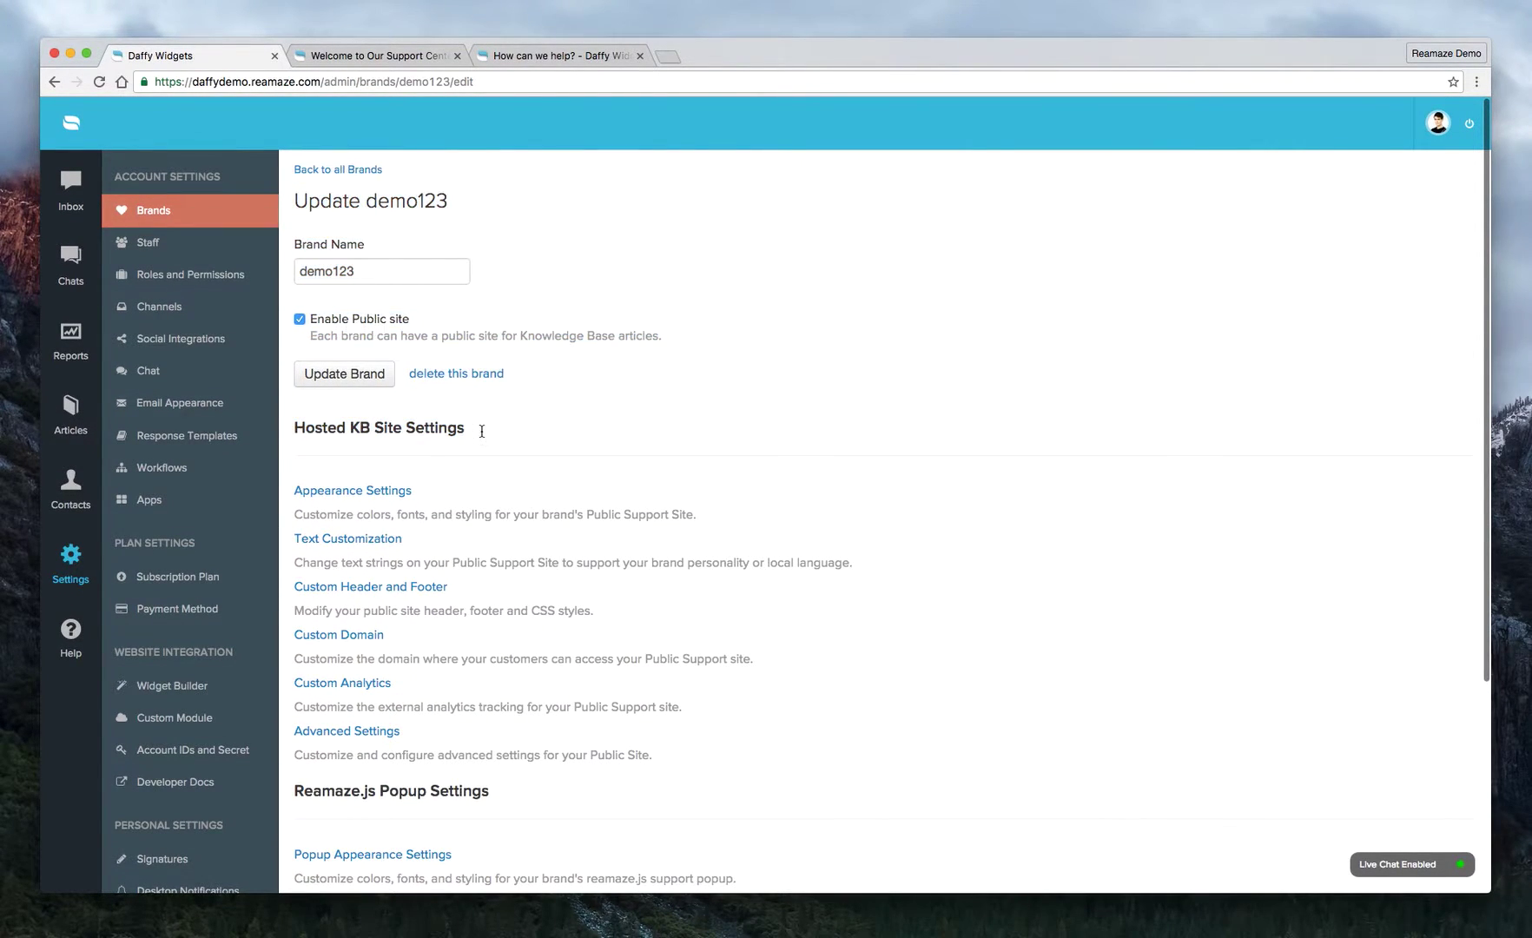
{"action": "scroll", "coordinate": [479, 433], "scroll_direction": "down", "scroll_amount": 3}
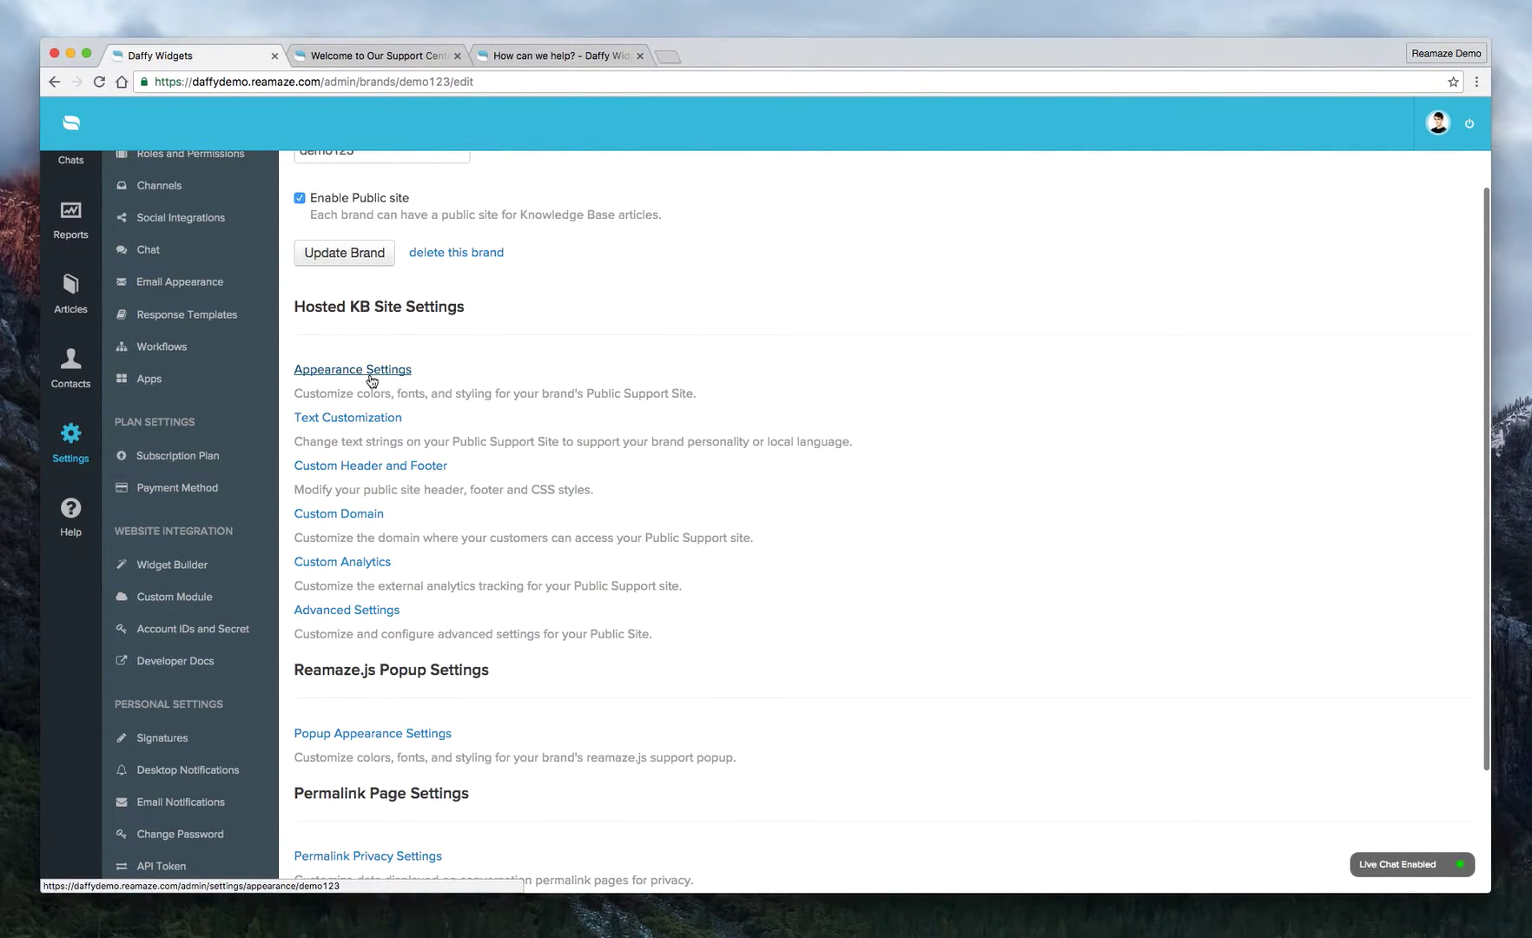
{"action": "left_click", "coordinate": [379, 373]}
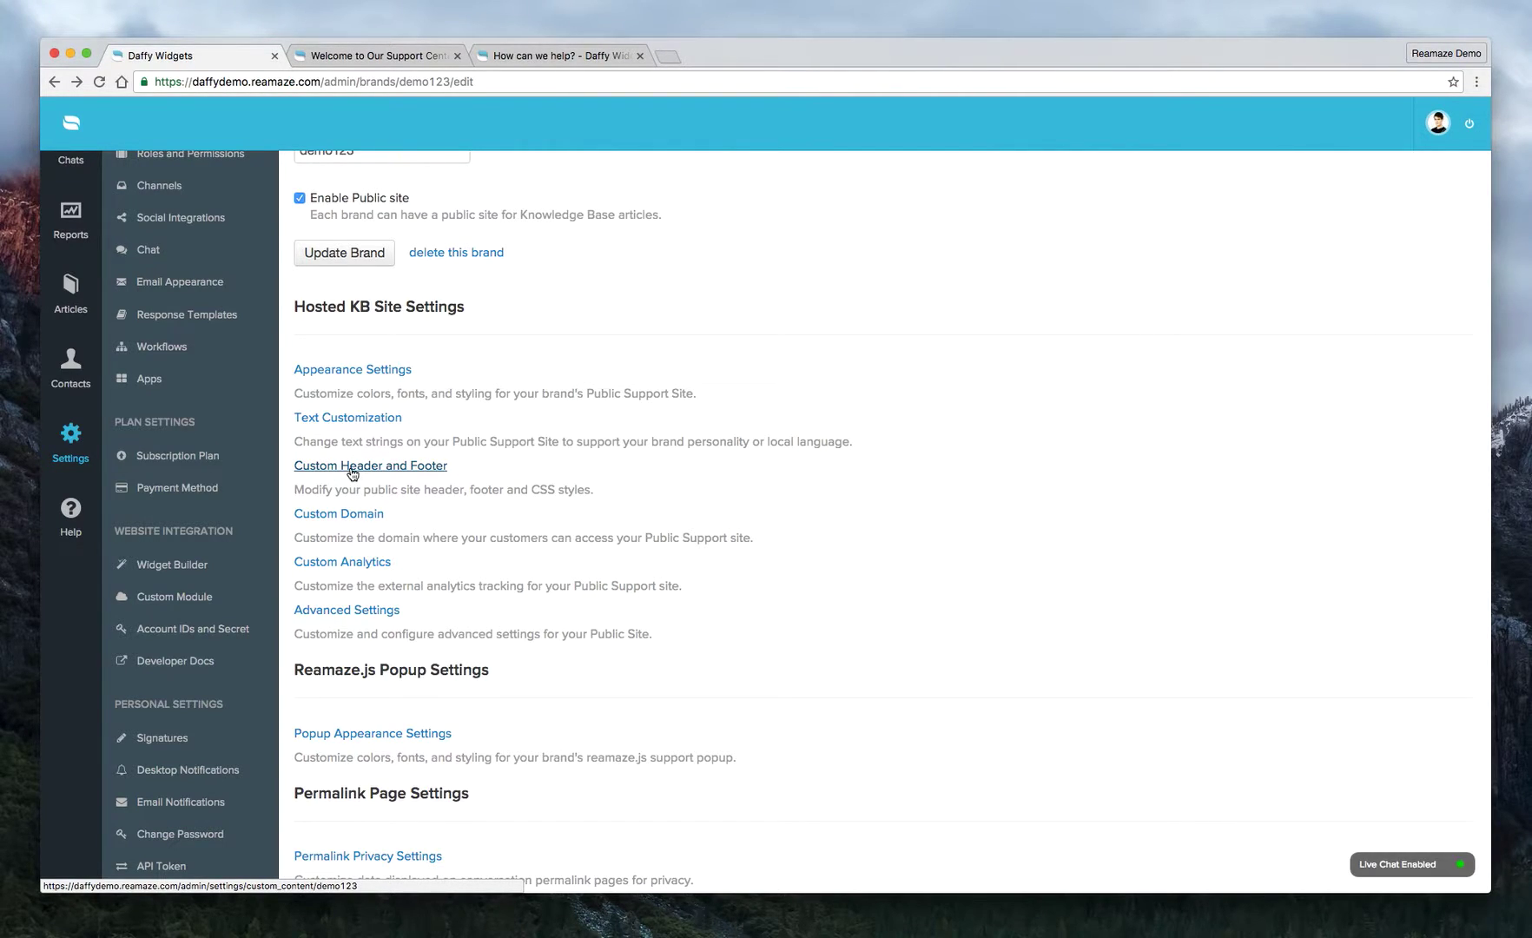
Inspect the empty Header HTML, Footer HTML, Custom CSS and meta tag fields, then go back.
{"action": "left_click", "coordinate": [352, 469]}
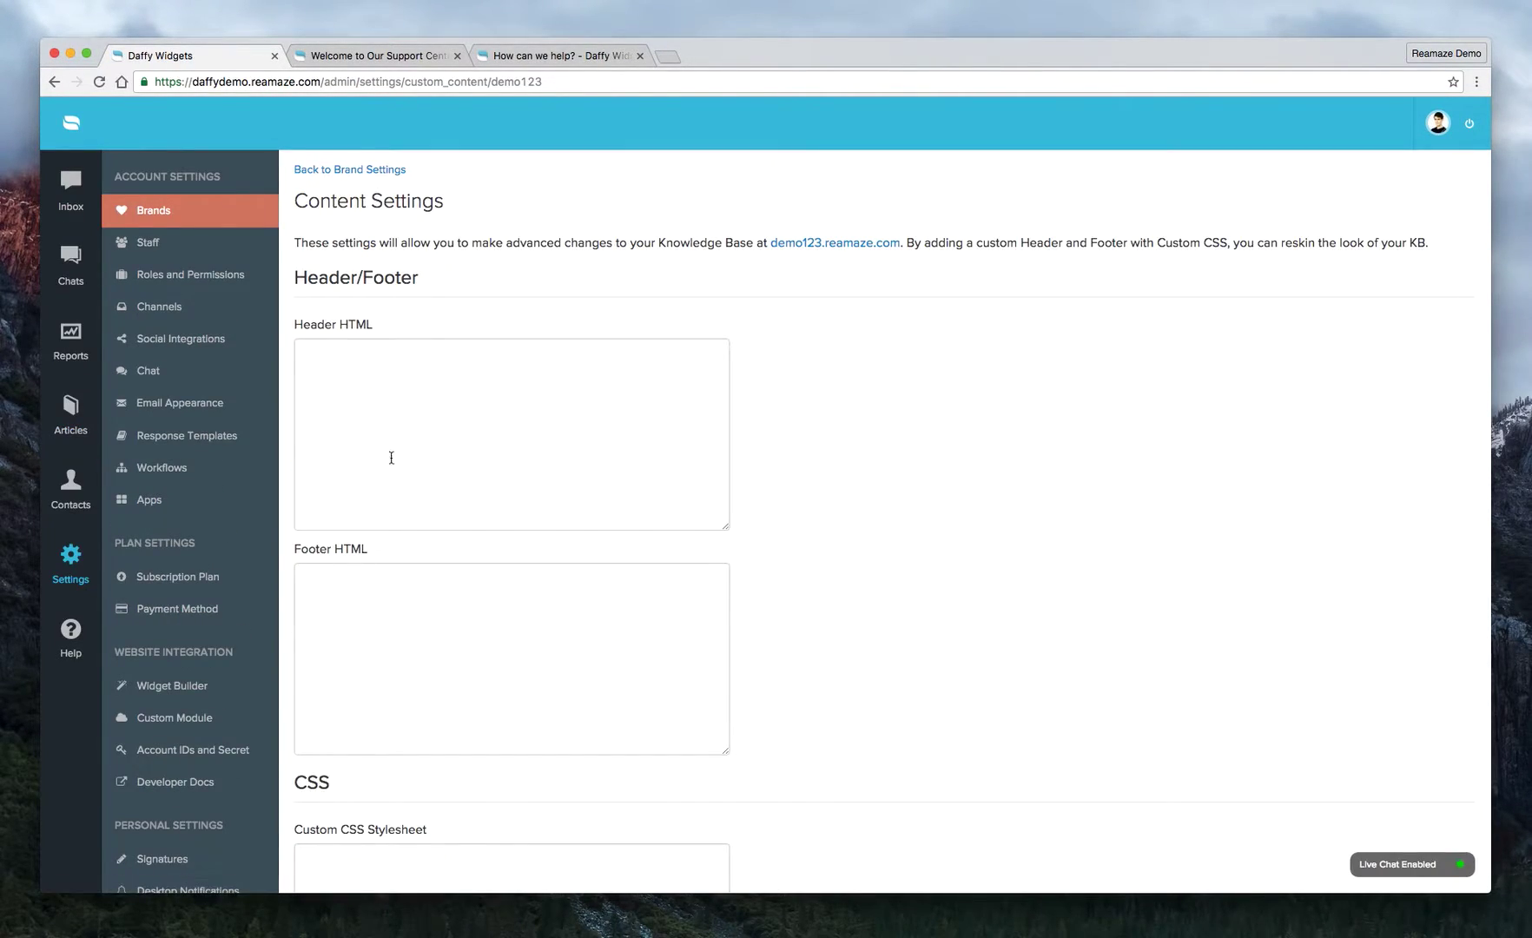
{"action": "scroll", "coordinate": [391, 434], "scroll_direction": "down", "scroll_amount": 2}
{"action": "left_click", "coordinate": [342, 307]}
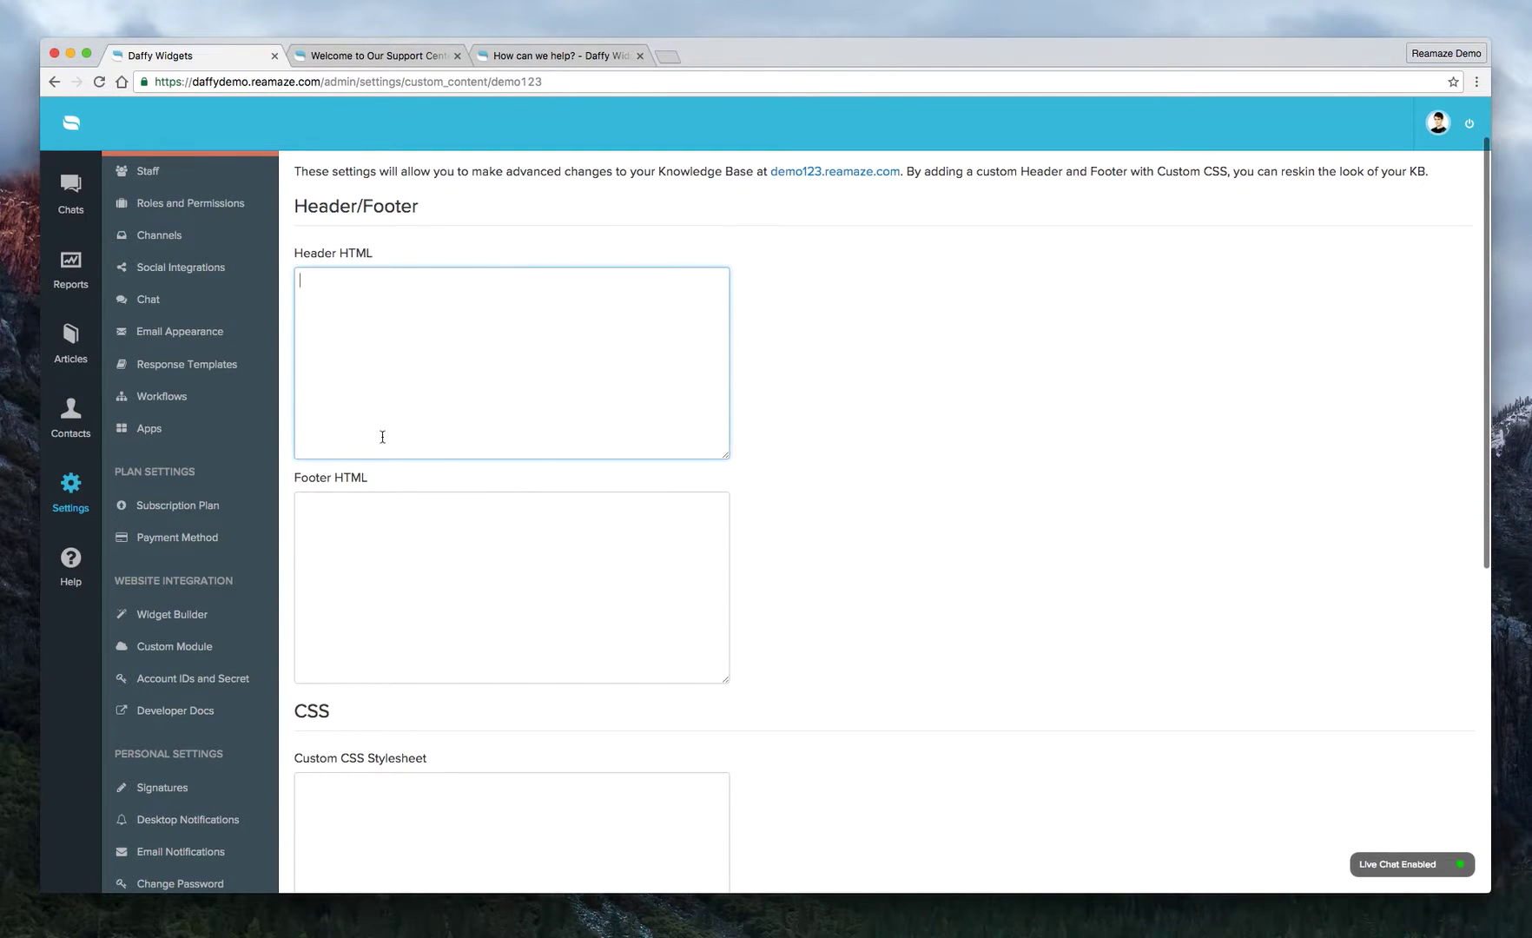
{"action": "left_click", "coordinate": [411, 599]}
{"action": "scroll", "coordinate": [413, 581], "scroll_direction": "down", "scroll_amount": 5}
{"action": "left_click", "coordinate": [358, 604]}
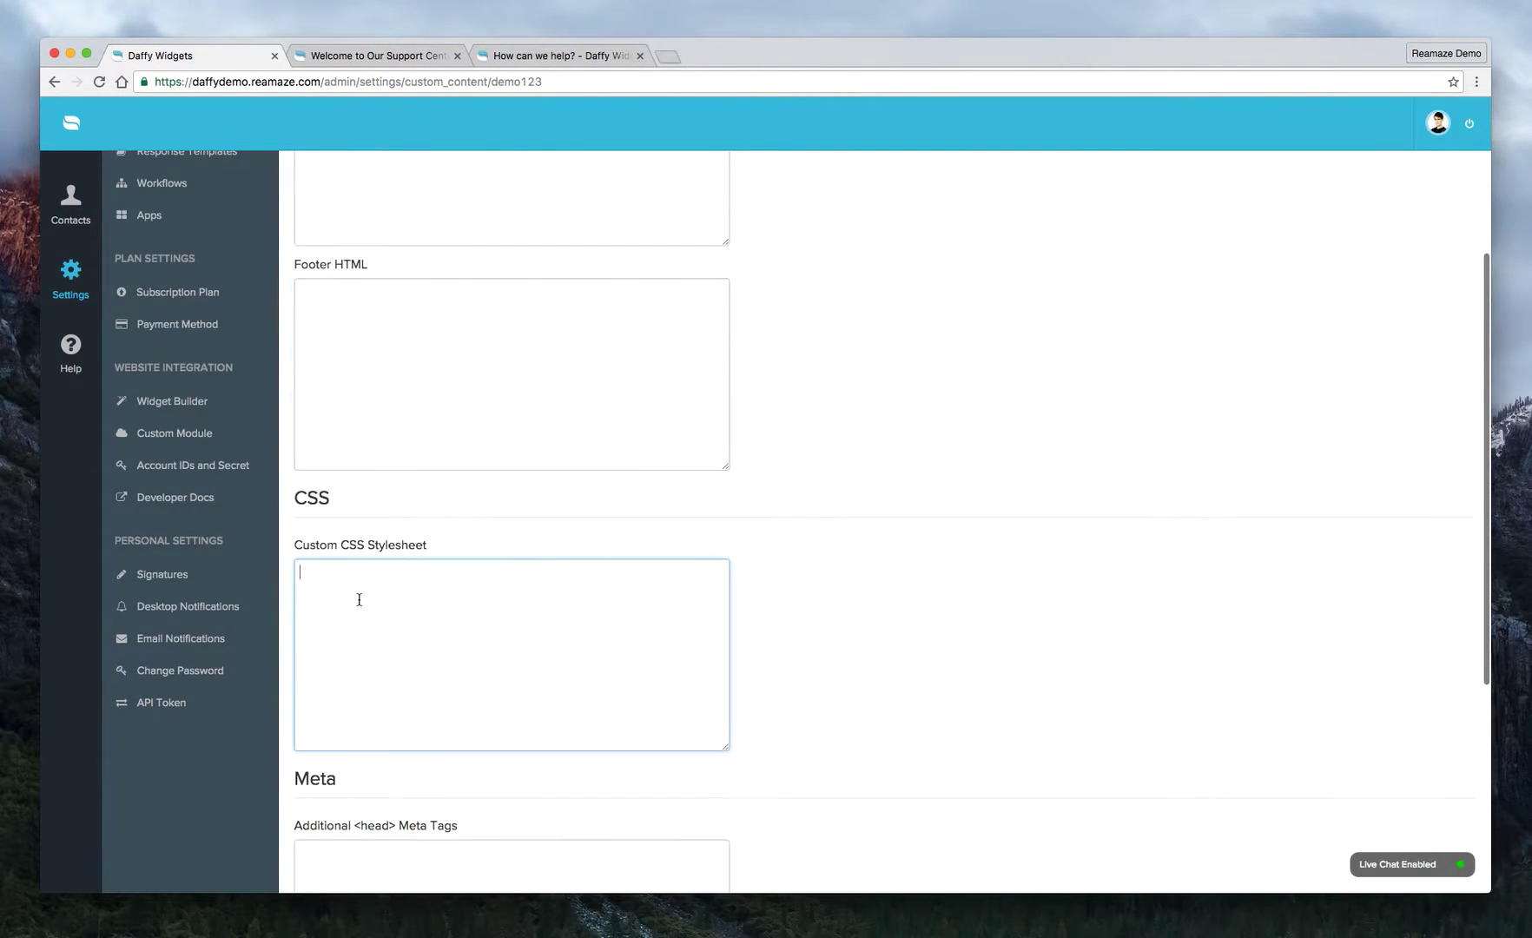
{"action": "scroll", "coordinate": [359, 599], "scroll_direction": "down", "scroll_amount": 6}
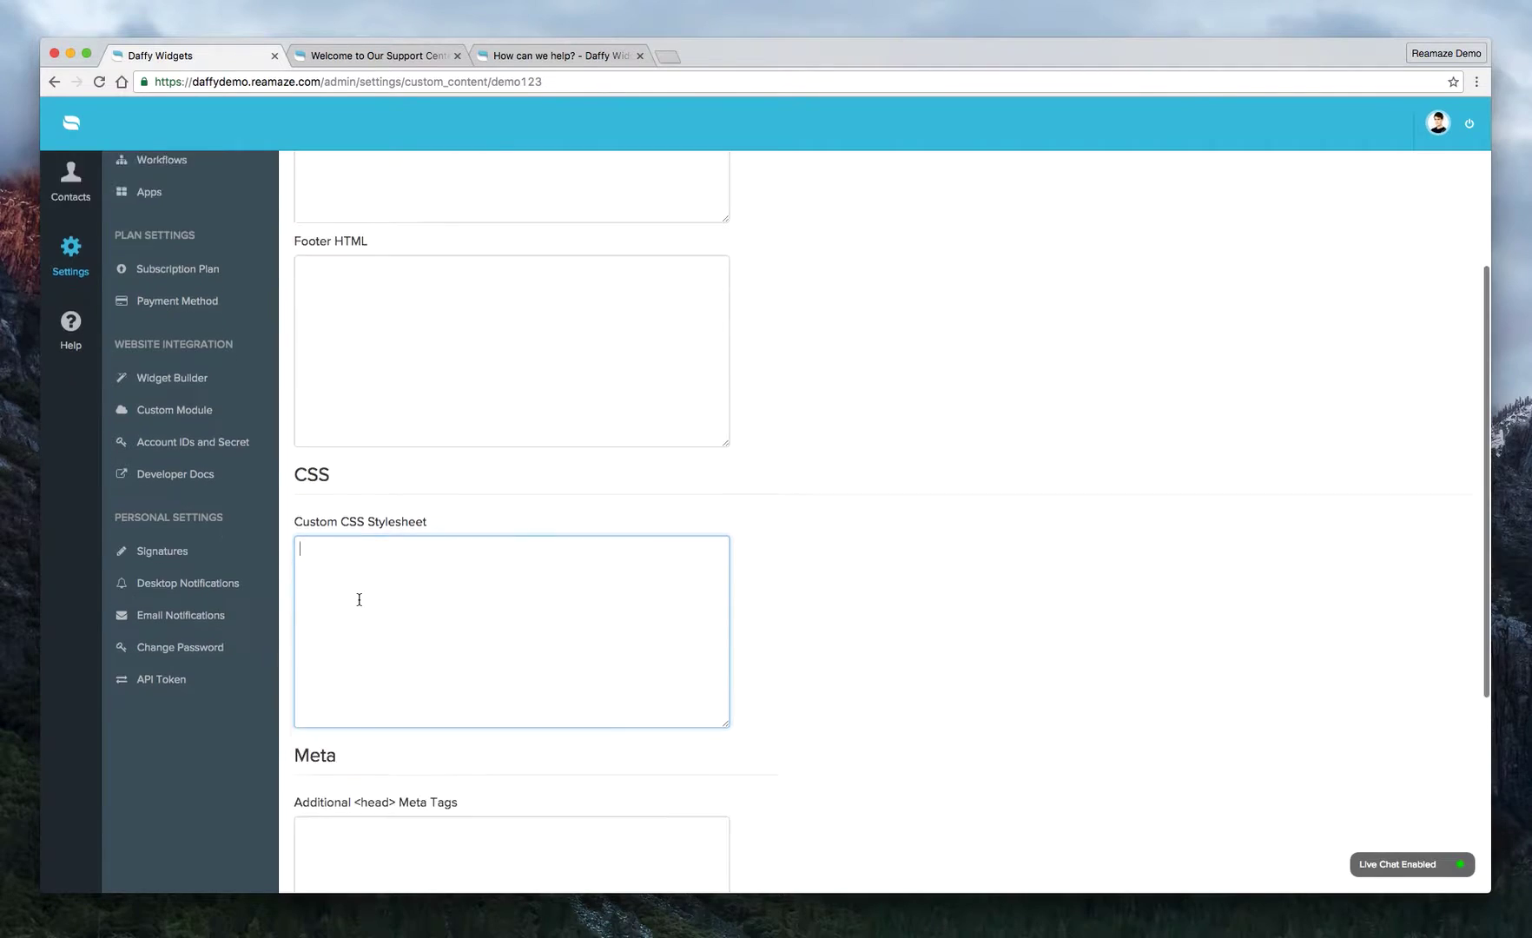
{"action": "left_click", "coordinate": [357, 619]}
{"action": "scroll", "coordinate": [362, 614], "scroll_direction": "up", "scroll_amount": 10}
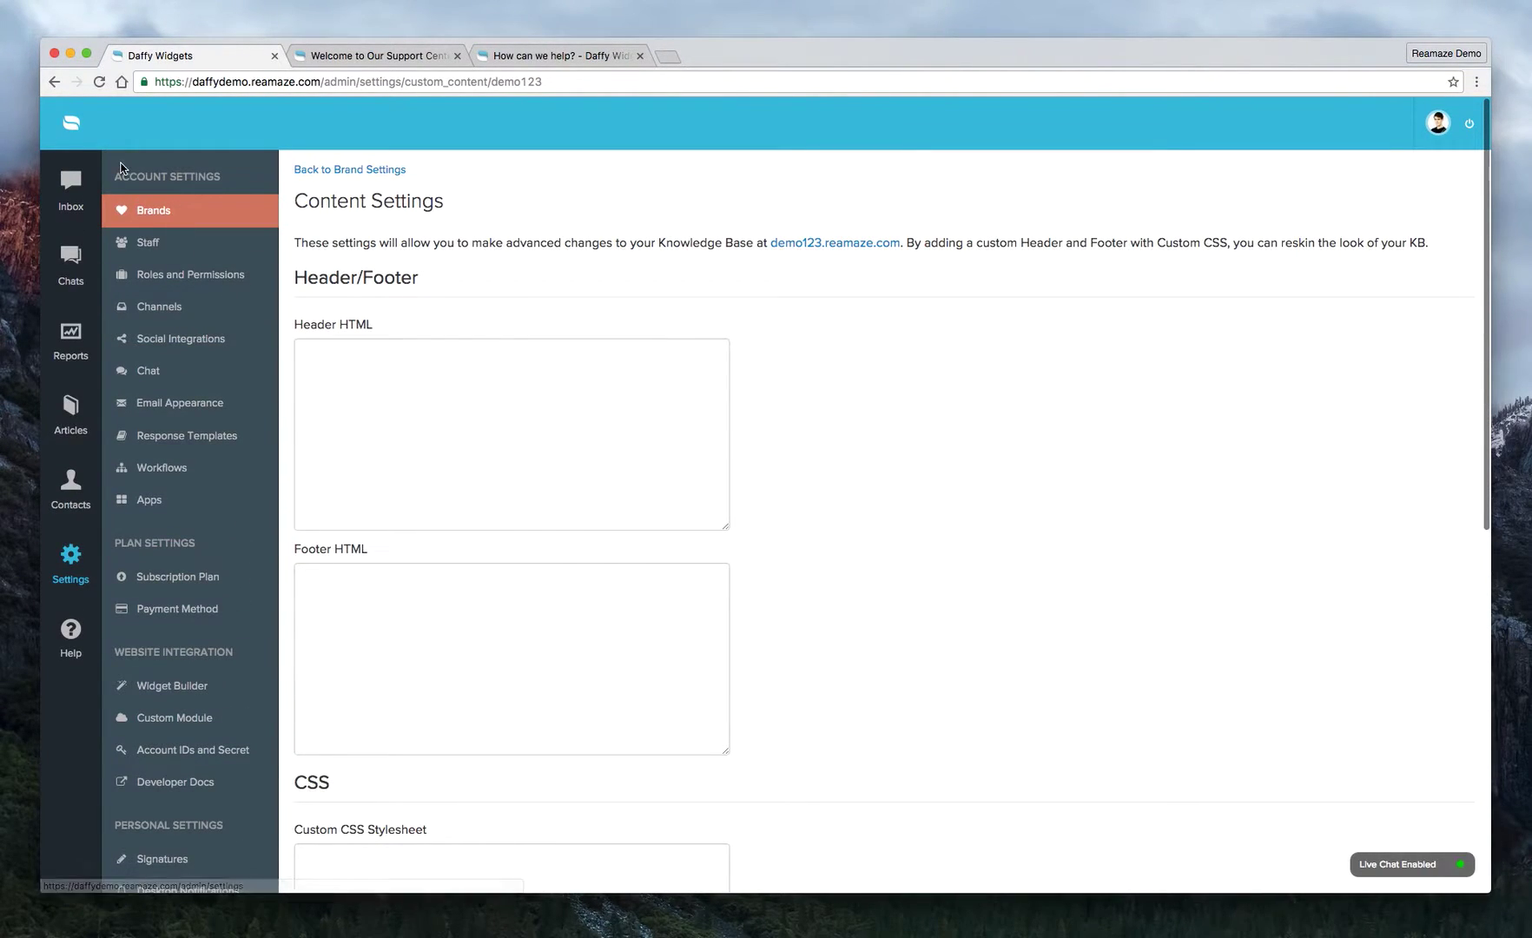
{"action": "left_click", "coordinate": [54, 81]}
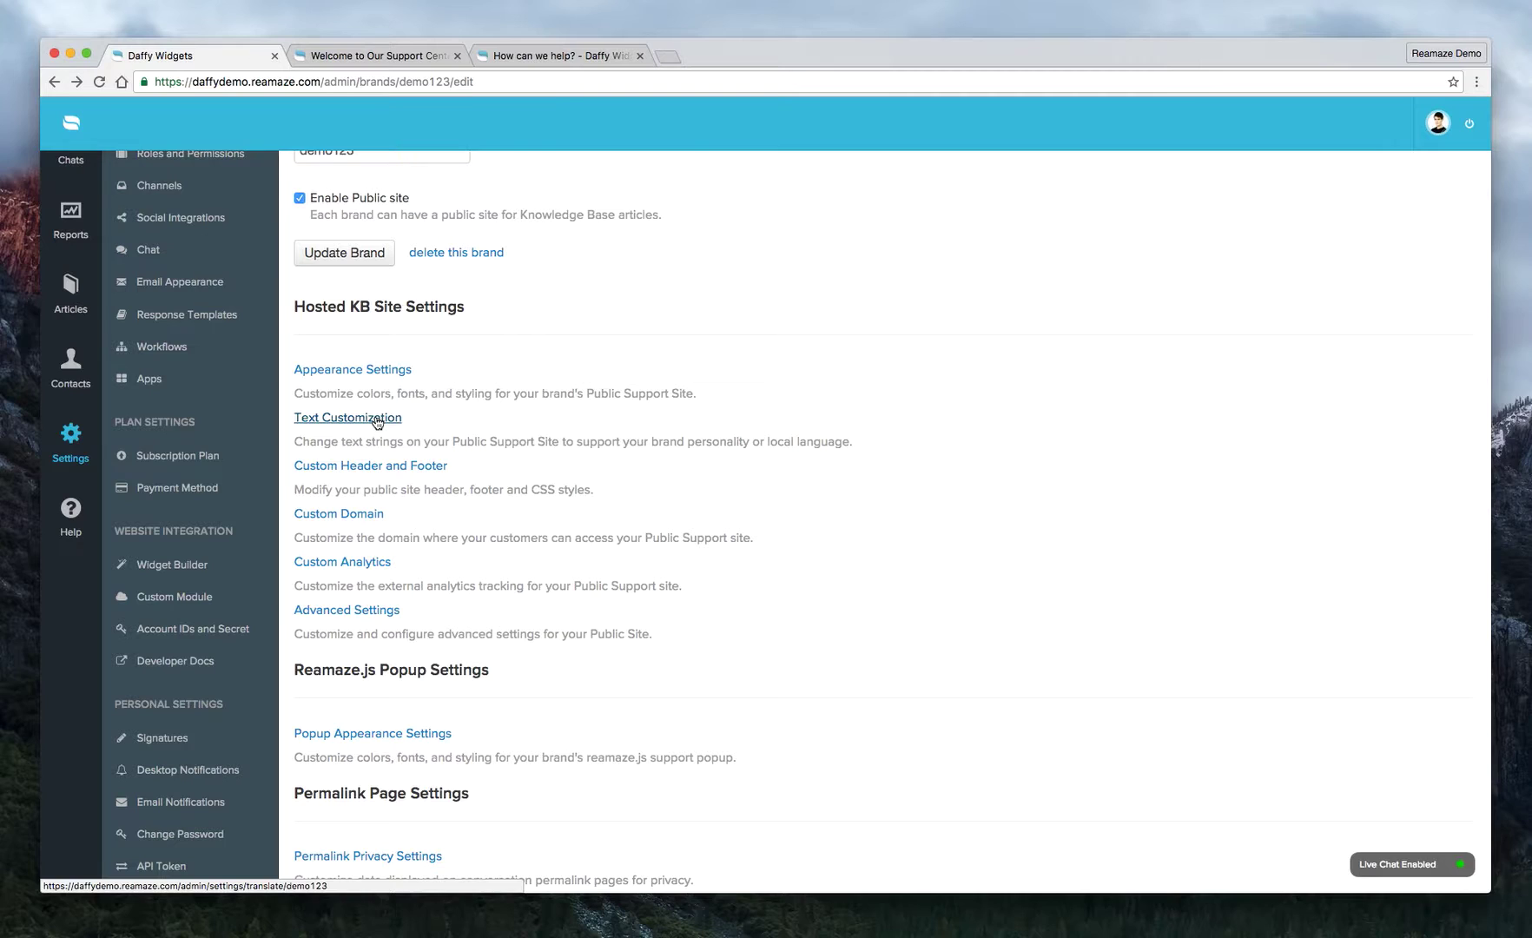
View the live site's 'Welcome to Our Support Center' headline.
{"action": "left_click", "coordinate": [400, 58]}
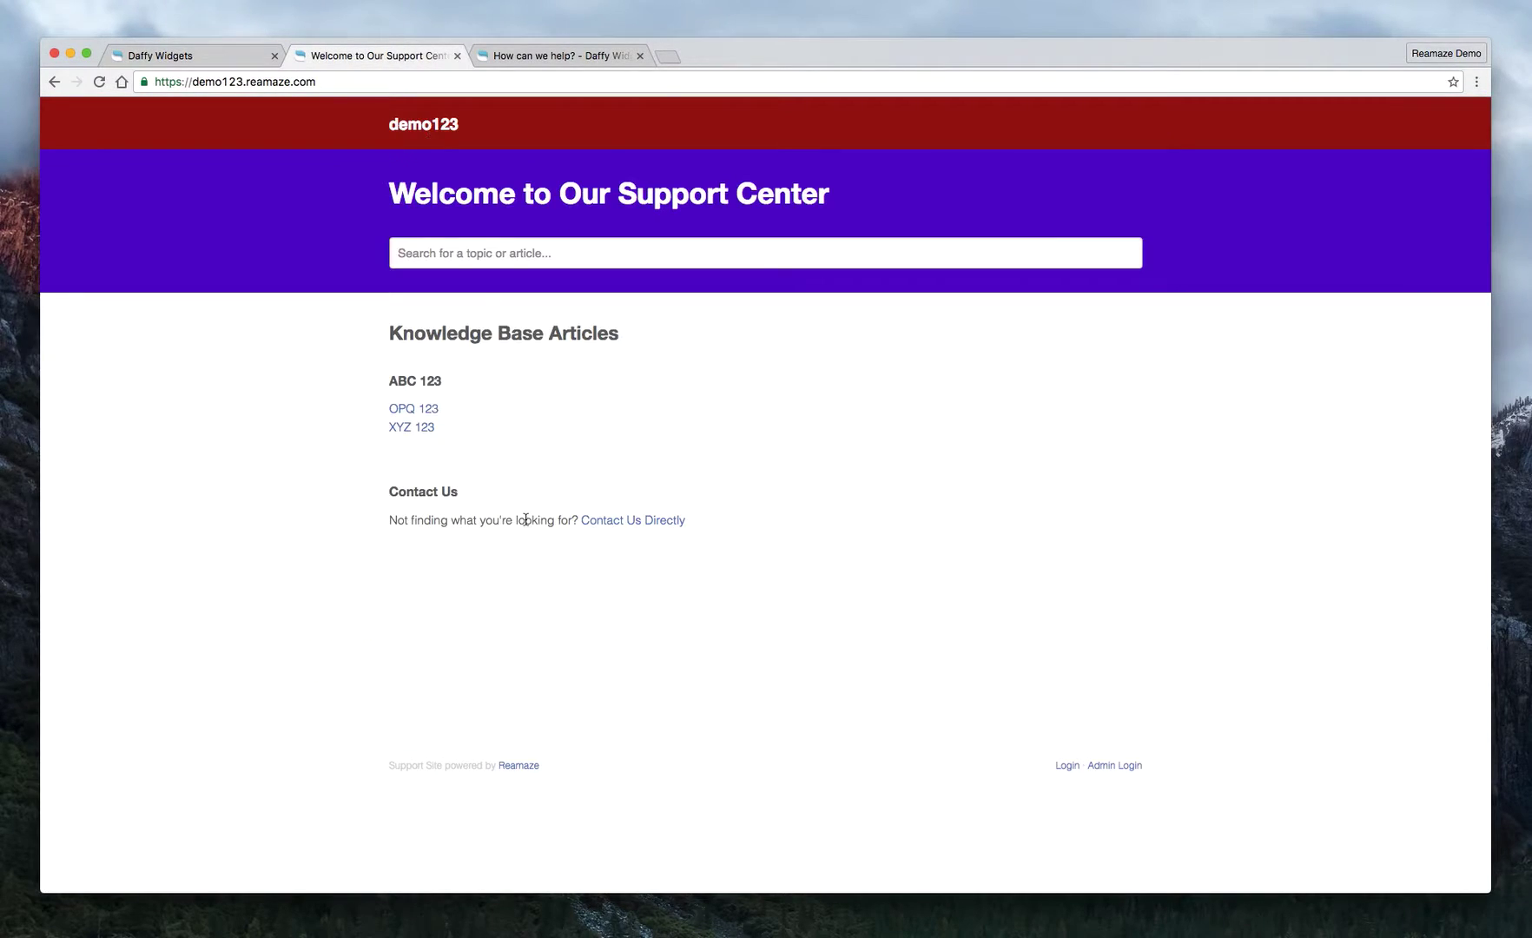
{"action": "left_click_drag", "start_coordinate": [389, 186], "coordinate": [847, 198]}
{"action": "left_click", "coordinate": [847, 198]}
Review the Text Customization settings, then select and copy the current headline on the live site.
{"action": "left_click", "coordinate": [171, 54]}
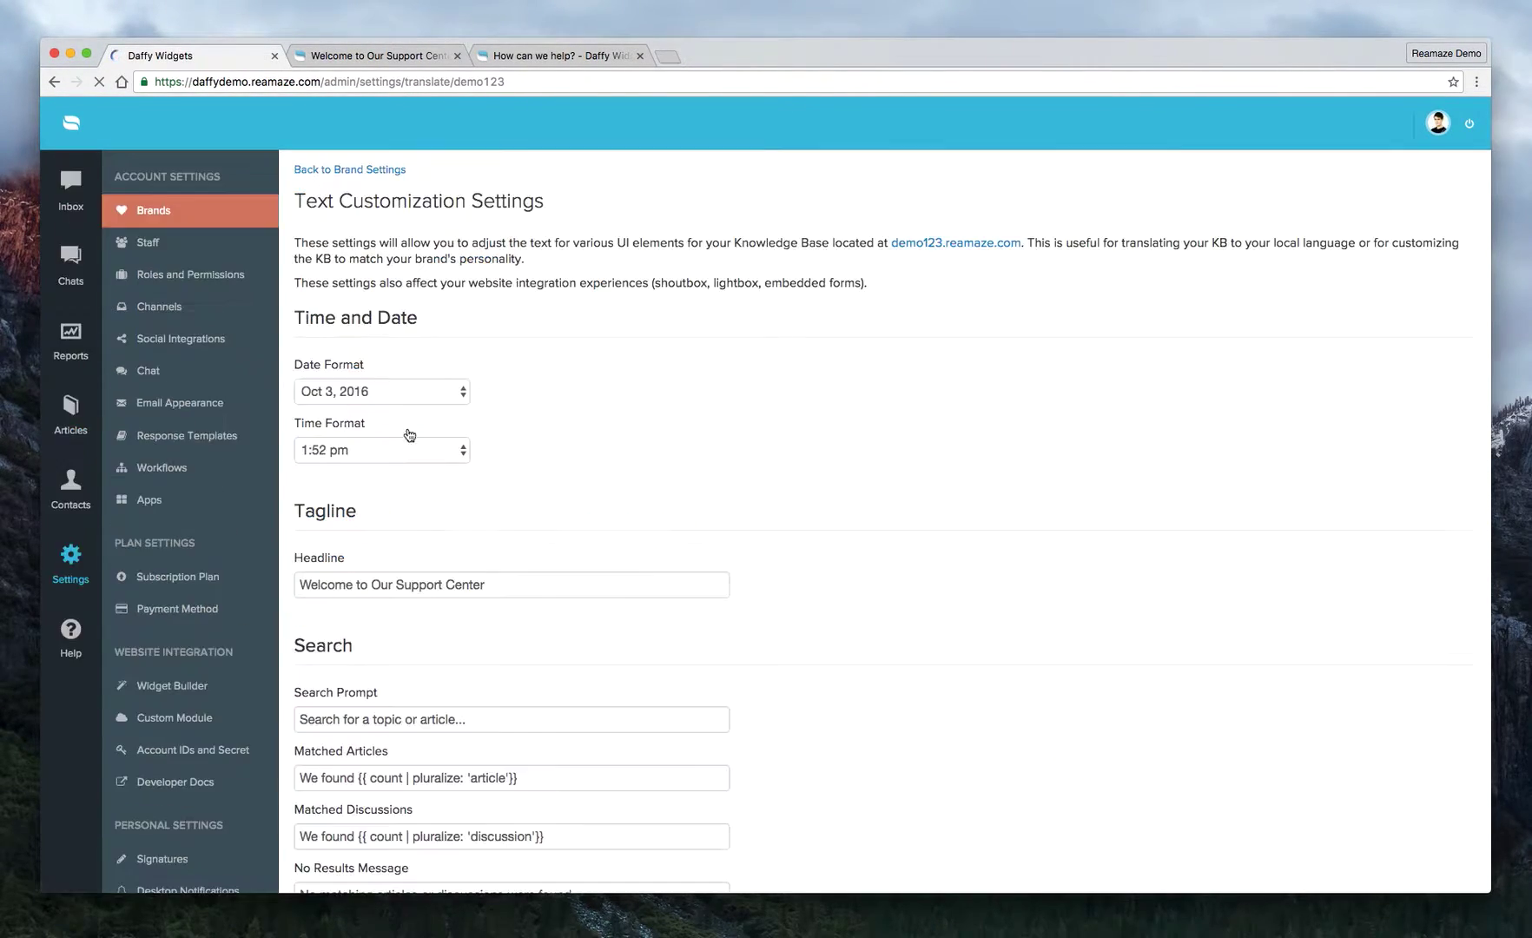
{"action": "scroll", "coordinate": [485, 468], "scroll_direction": "down", "scroll_amount": 5}
{"action": "scroll", "coordinate": [486, 468], "scroll_direction": "down", "scroll_amount": 3}
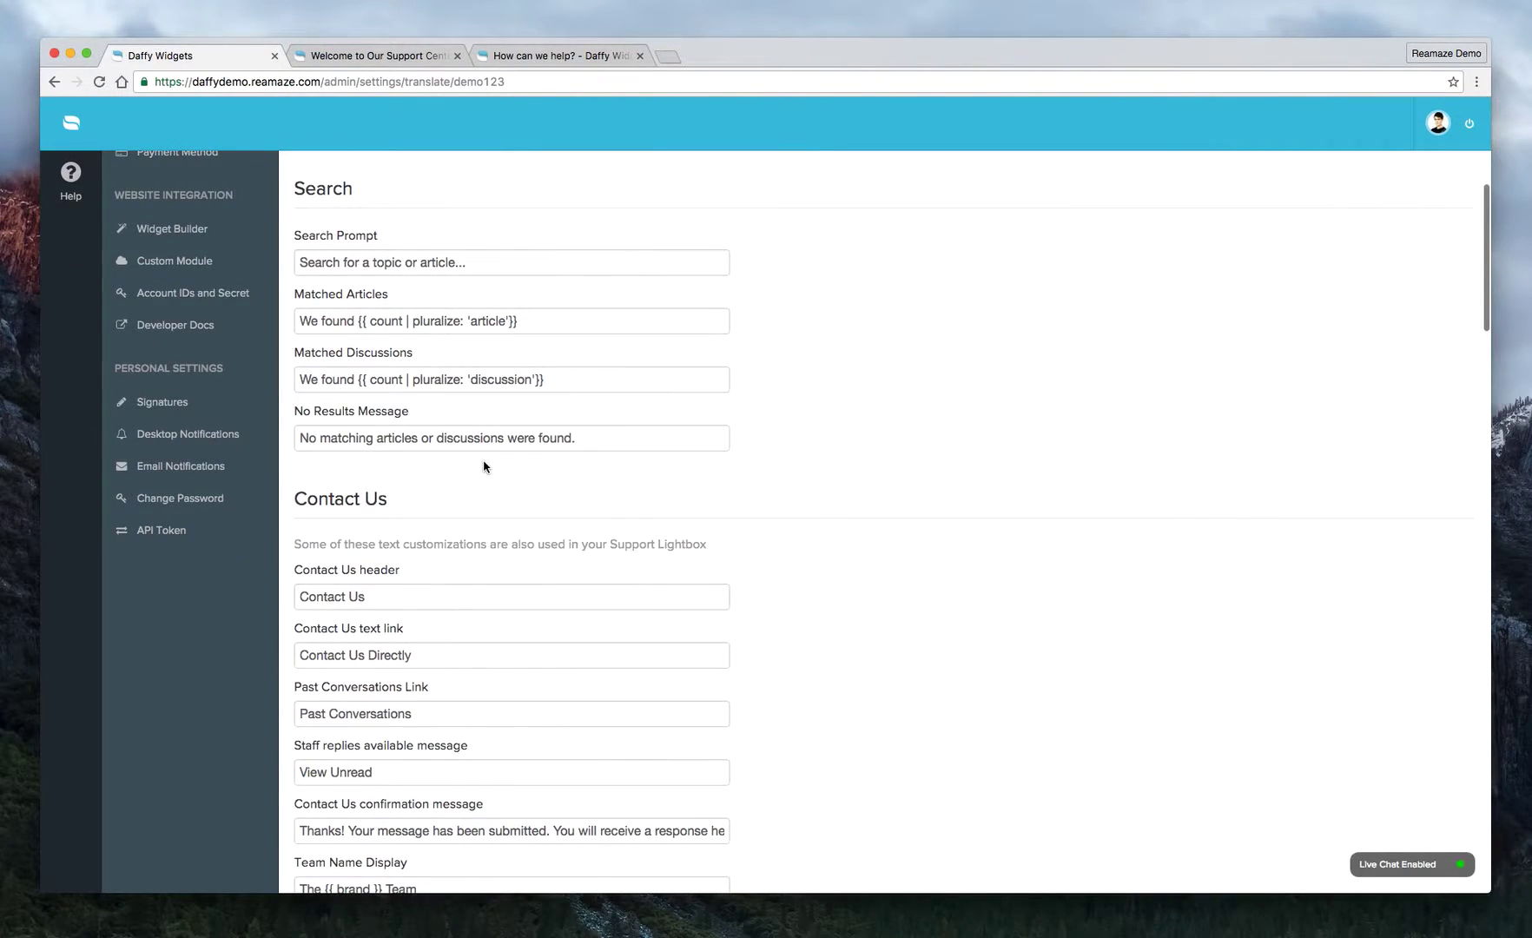
{"action": "scroll", "coordinate": [359, 242], "scroll_direction": "down", "scroll_amount": 20}
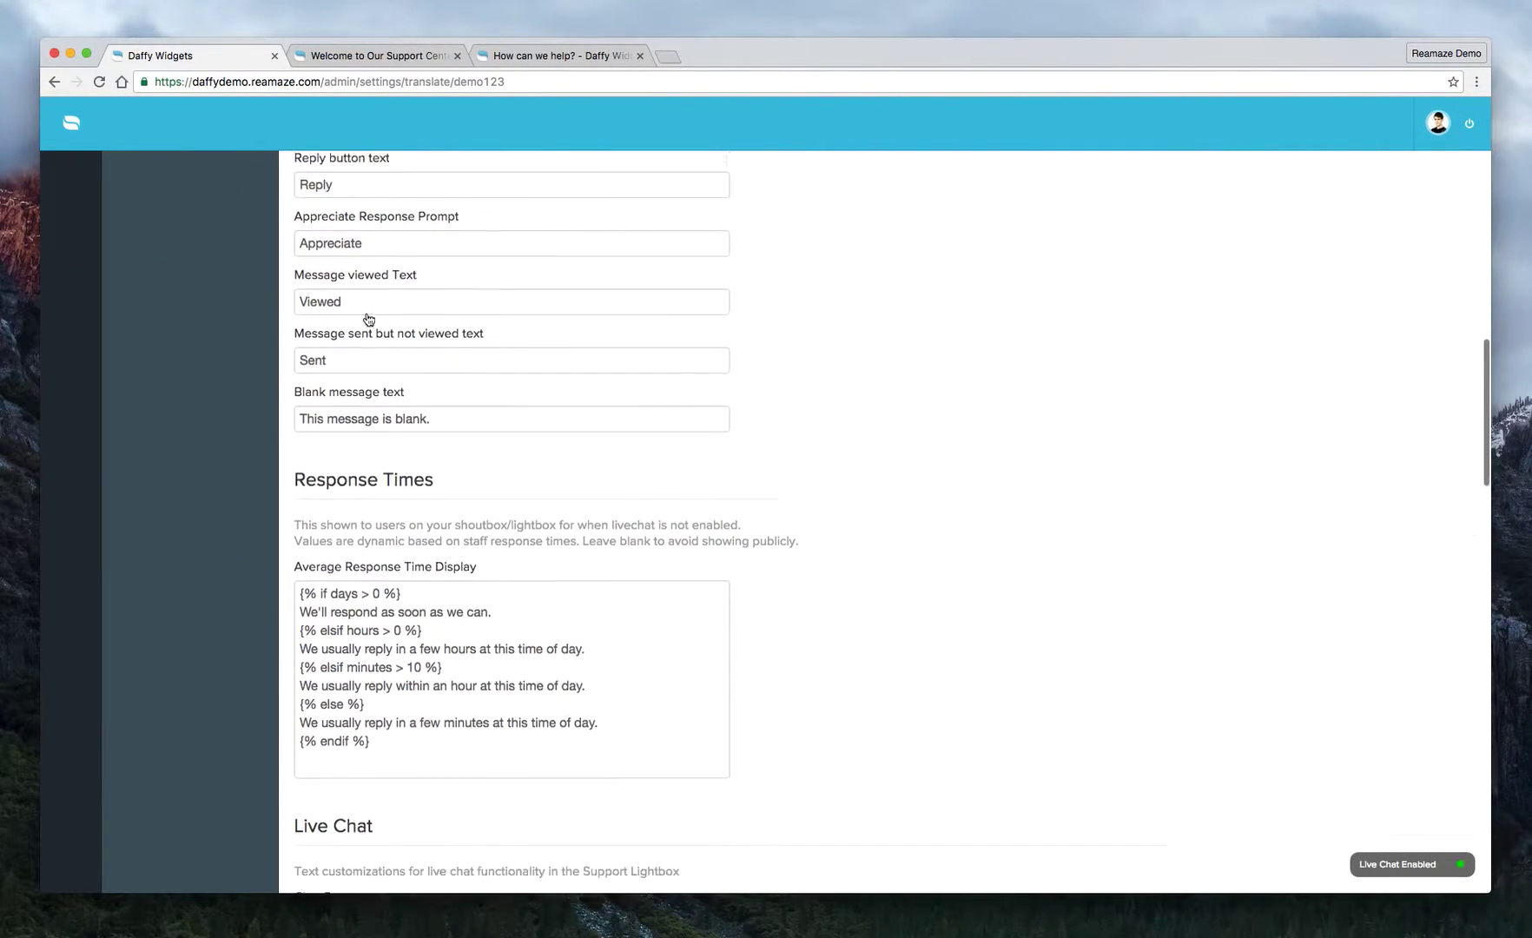
{"action": "scroll", "coordinate": [369, 319], "scroll_direction": "down", "scroll_amount": 20}
{"action": "scroll", "coordinate": [326, 304], "scroll_direction": "up", "scroll_amount": 3}
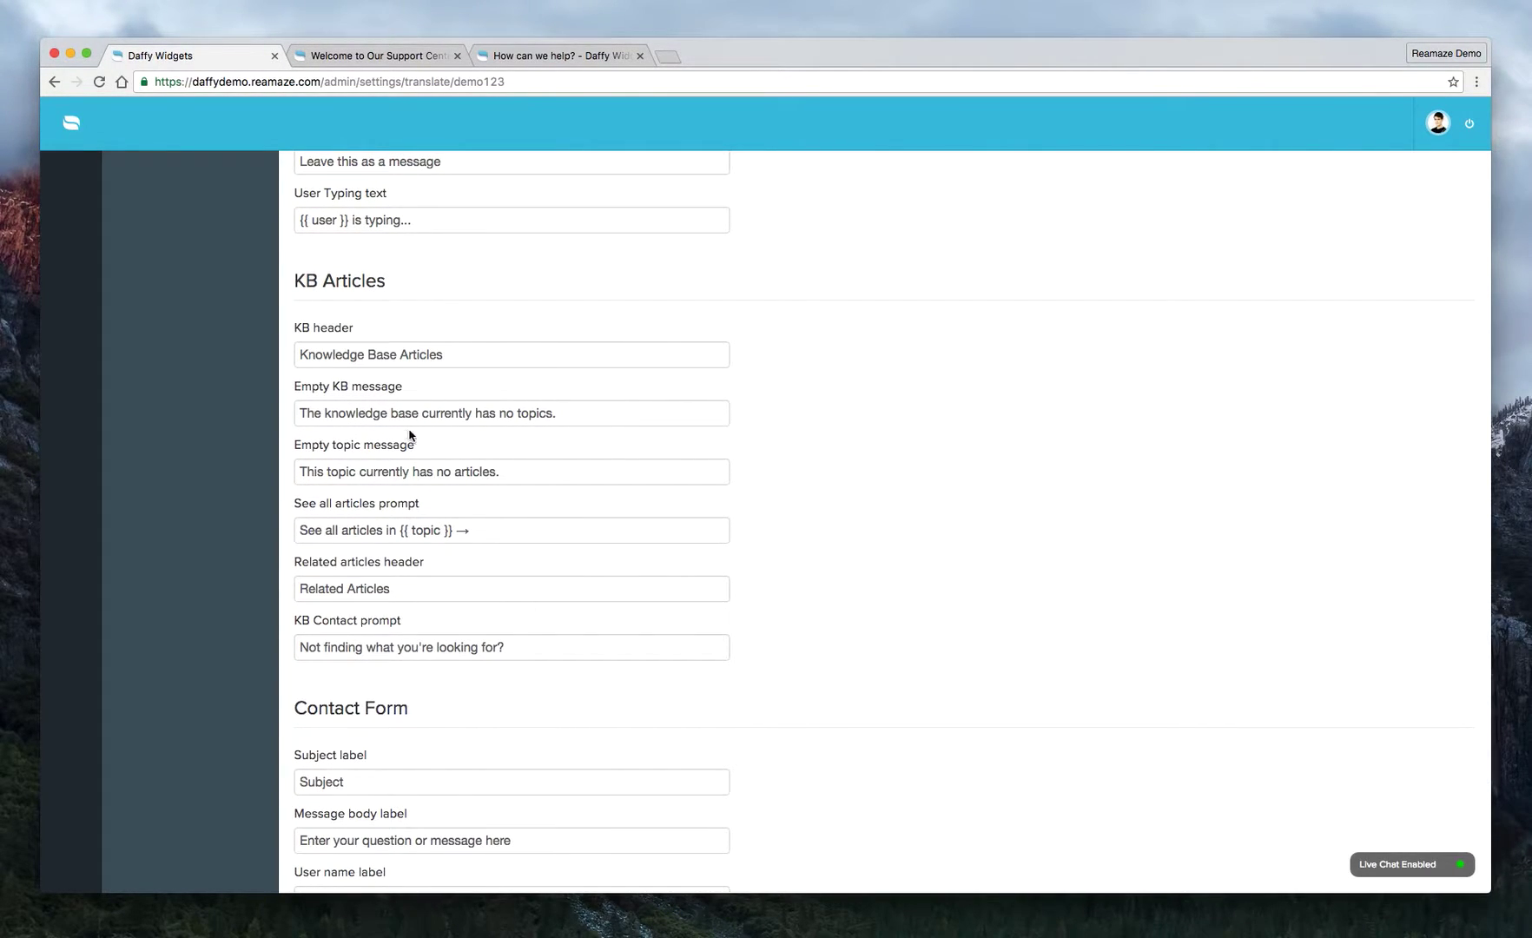
{"action": "scroll", "coordinate": [430, 500], "scroll_direction": "down", "scroll_amount": 1}
{"action": "scroll", "coordinate": [430, 500], "scroll_direction": "up", "scroll_amount": 20}
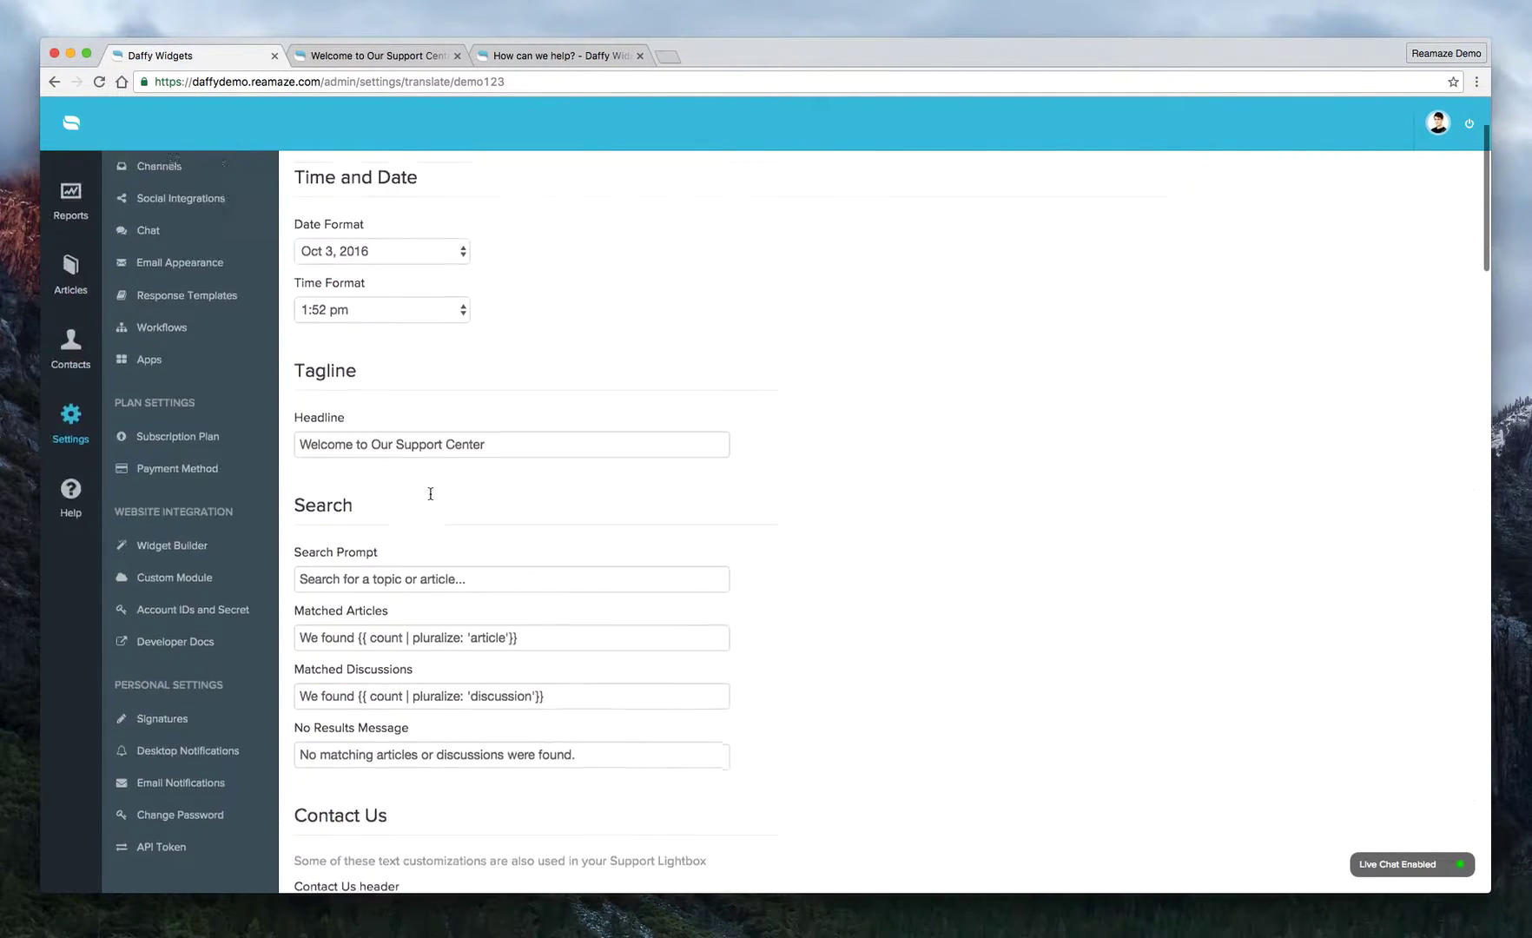
{"action": "left_click", "coordinate": [380, 54]}
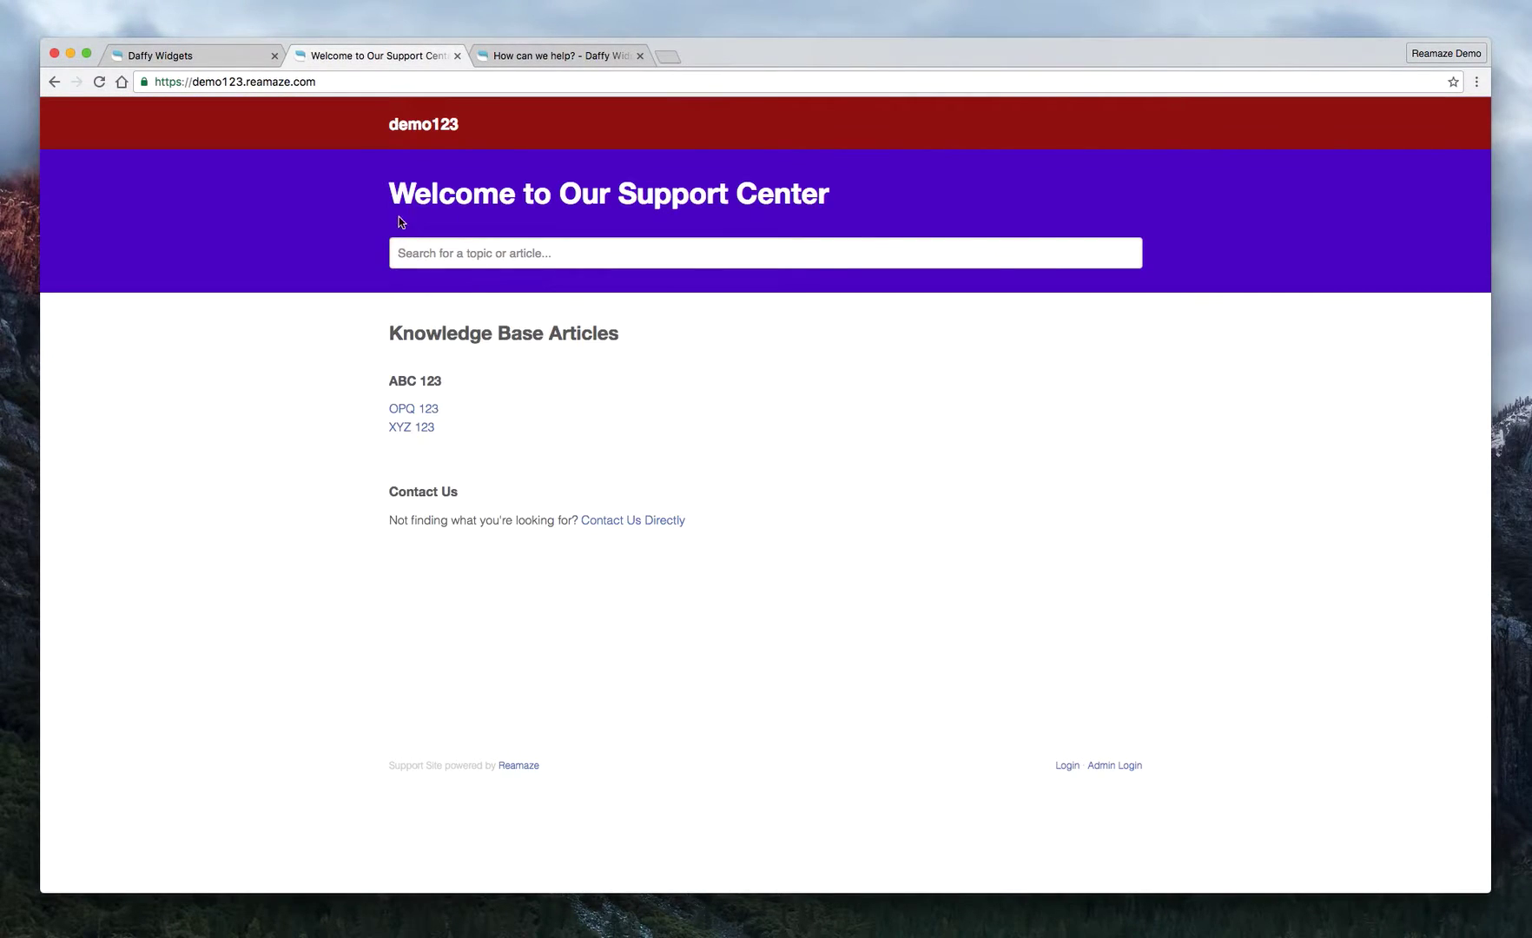
{"action": "left_click_drag", "start_coordinate": [391, 196], "coordinate": [852, 206]}
{"action": "key", "text": "super+c"}
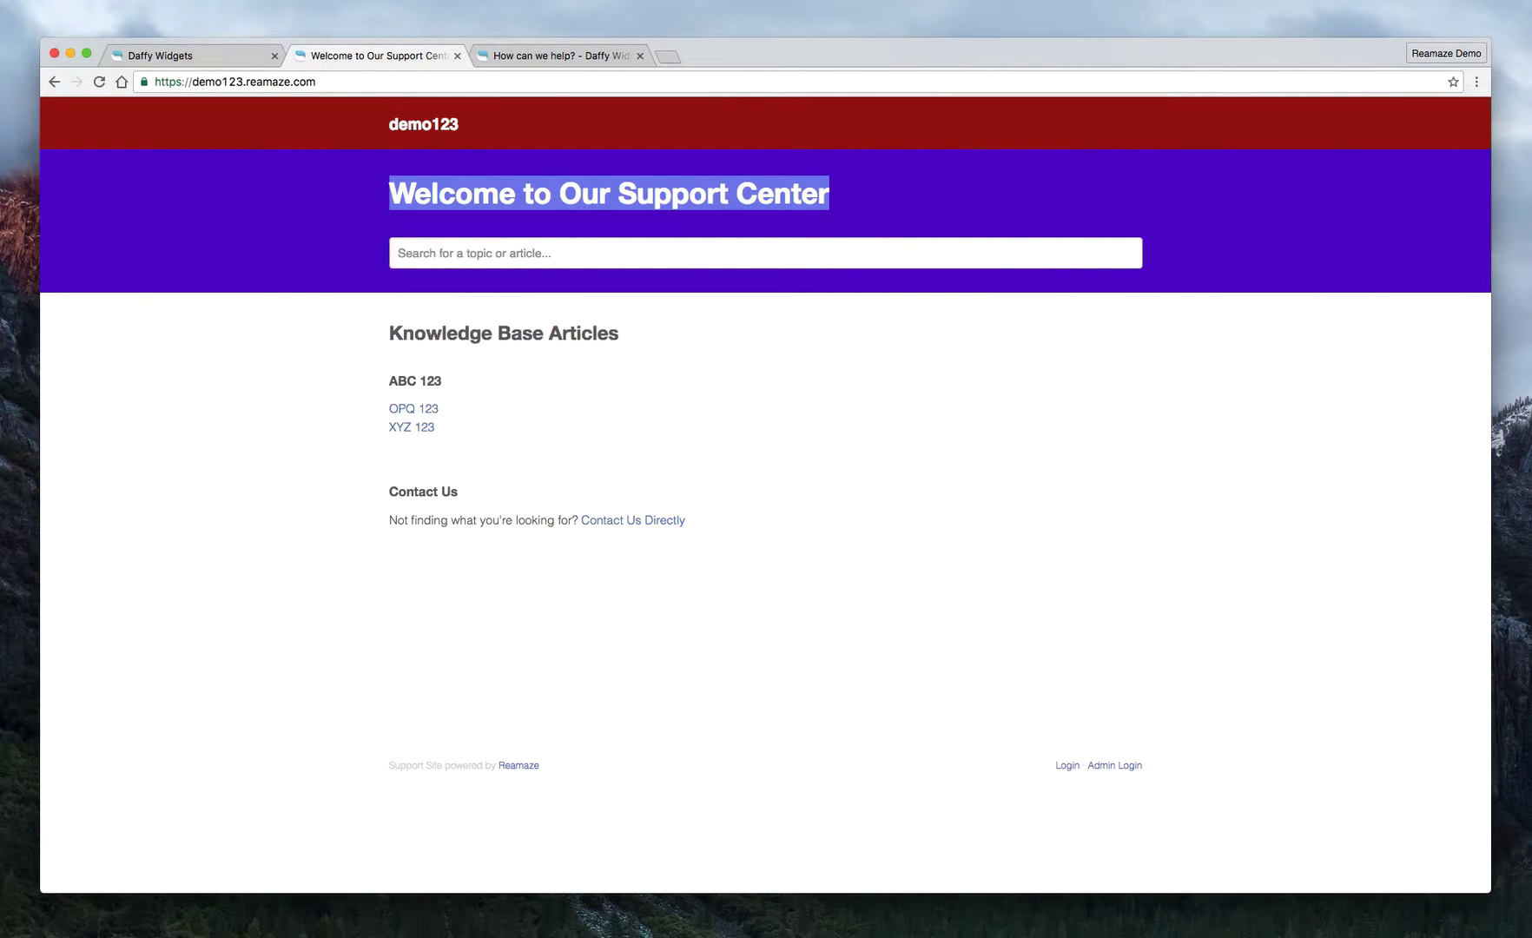
Locate the Headline field and start replacing its text with 'Find a useful article below!'.
{"action": "left_click", "coordinate": [173, 58]}
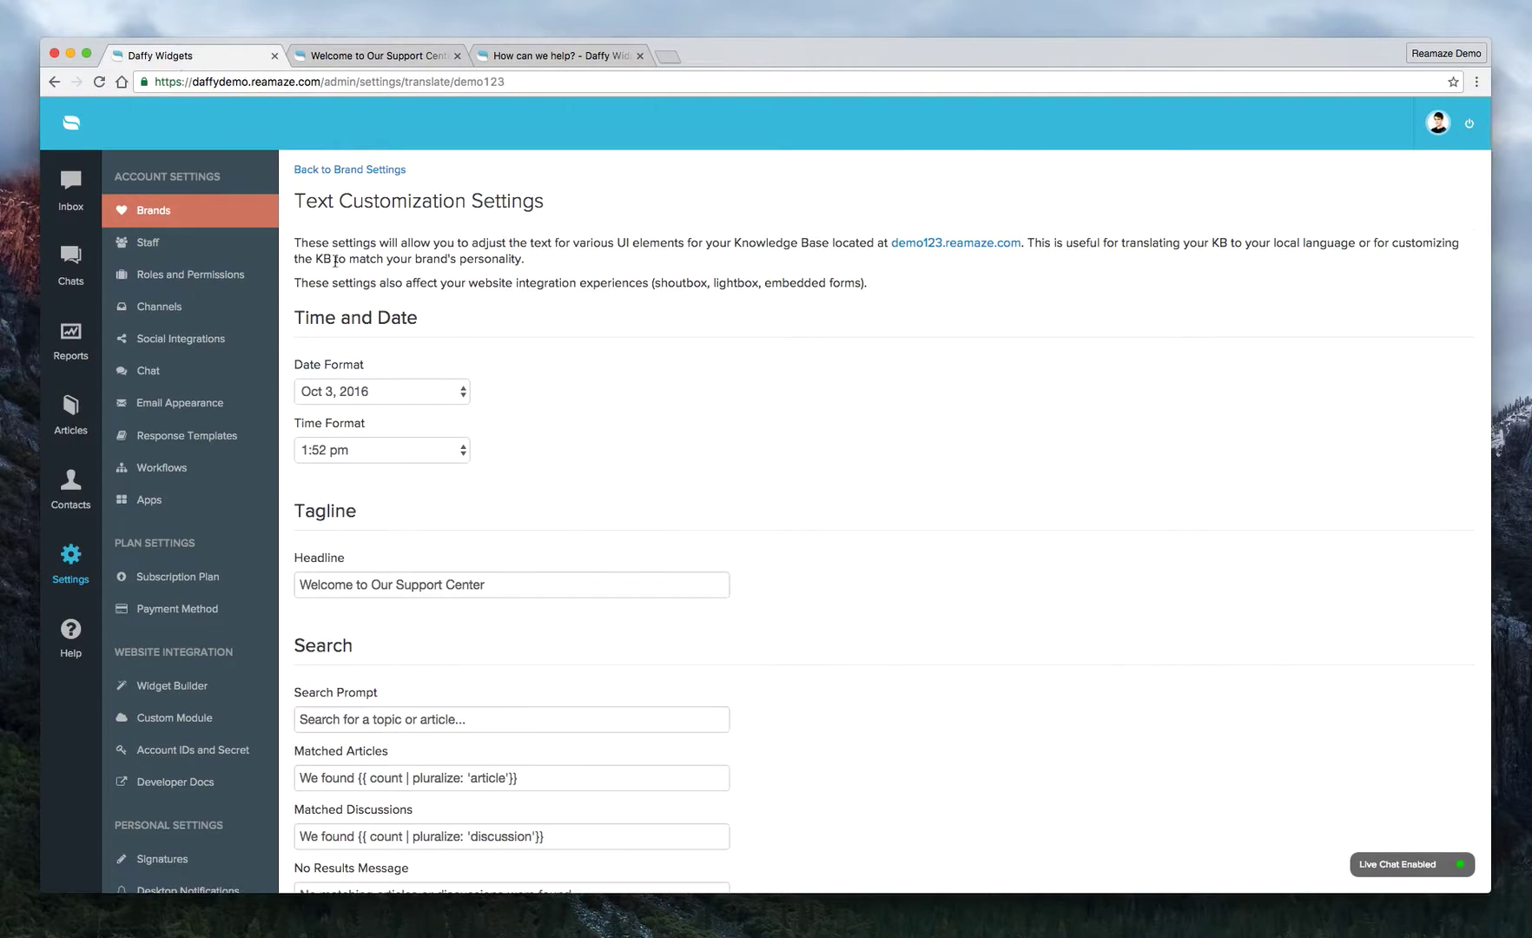
{"action": "key", "text": "super+f"}
{"action": "key", "text": "super+v"}
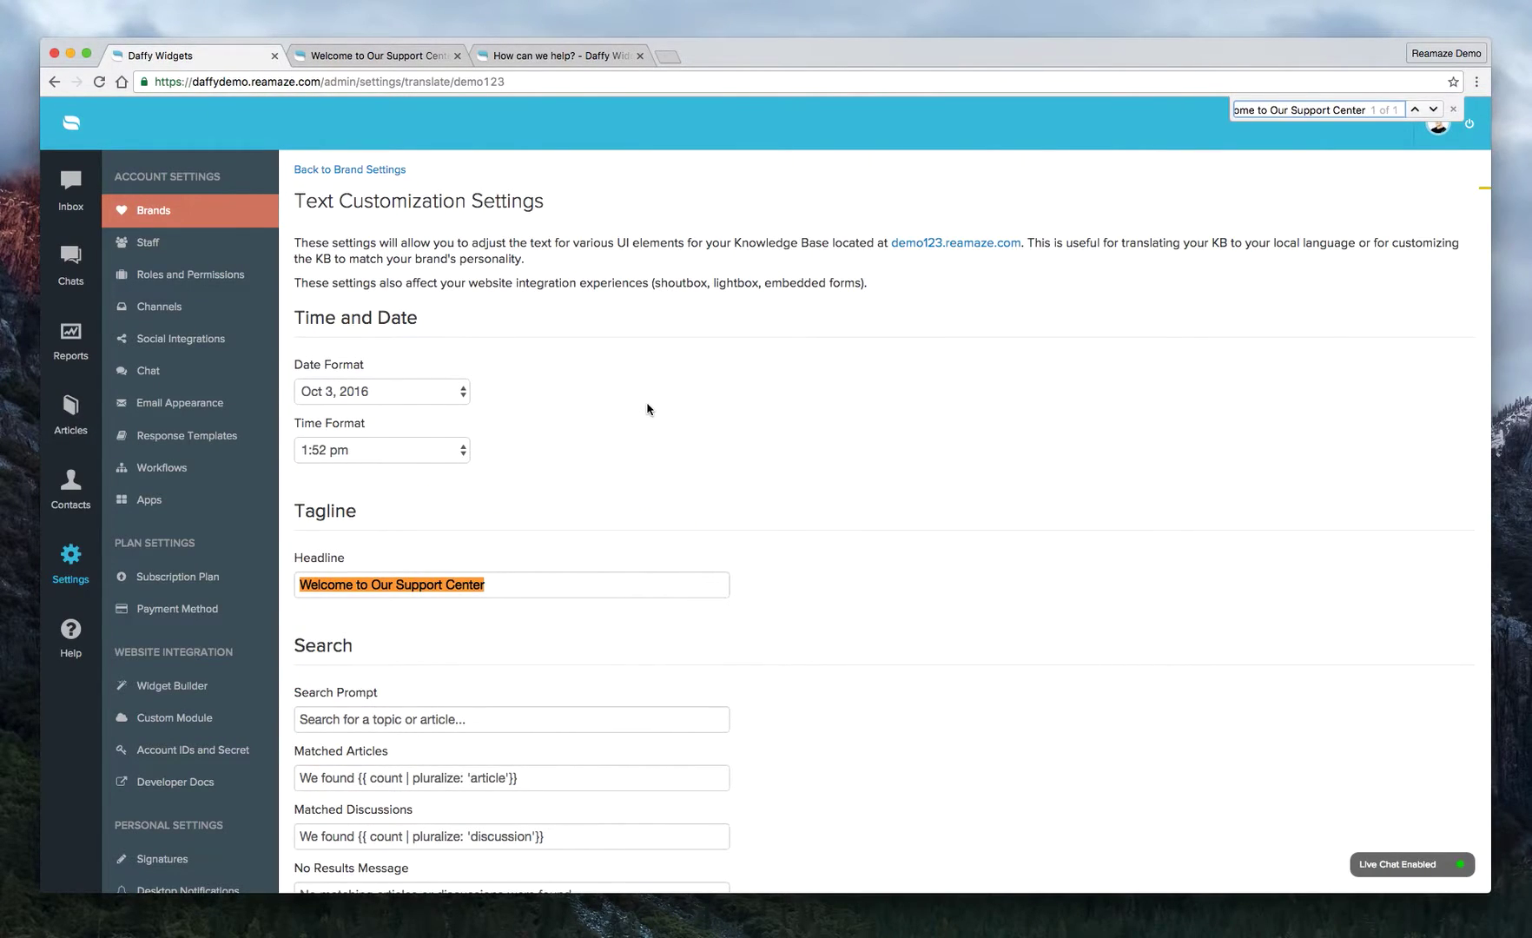
{"action": "right_click", "coordinate": [390, 579]}
{"action": "left_click", "coordinate": [1372, 110]}
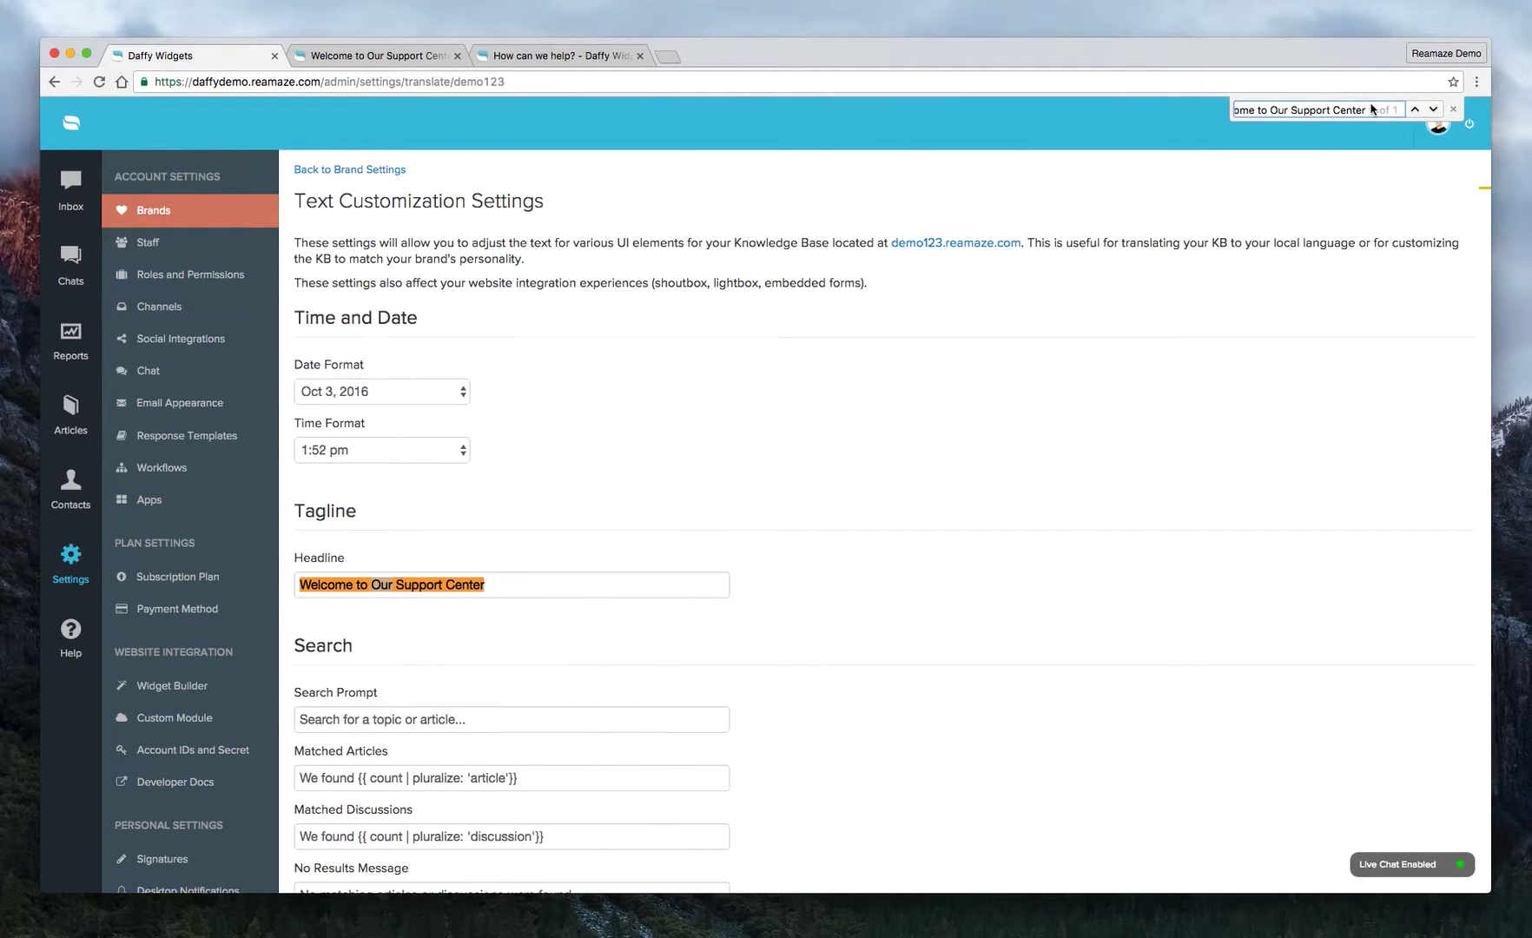
{"action": "left_click", "coordinate": [1454, 110]}
{"action": "left_click_drag", "start_coordinate": [496, 582], "coordinate": [289, 583]}
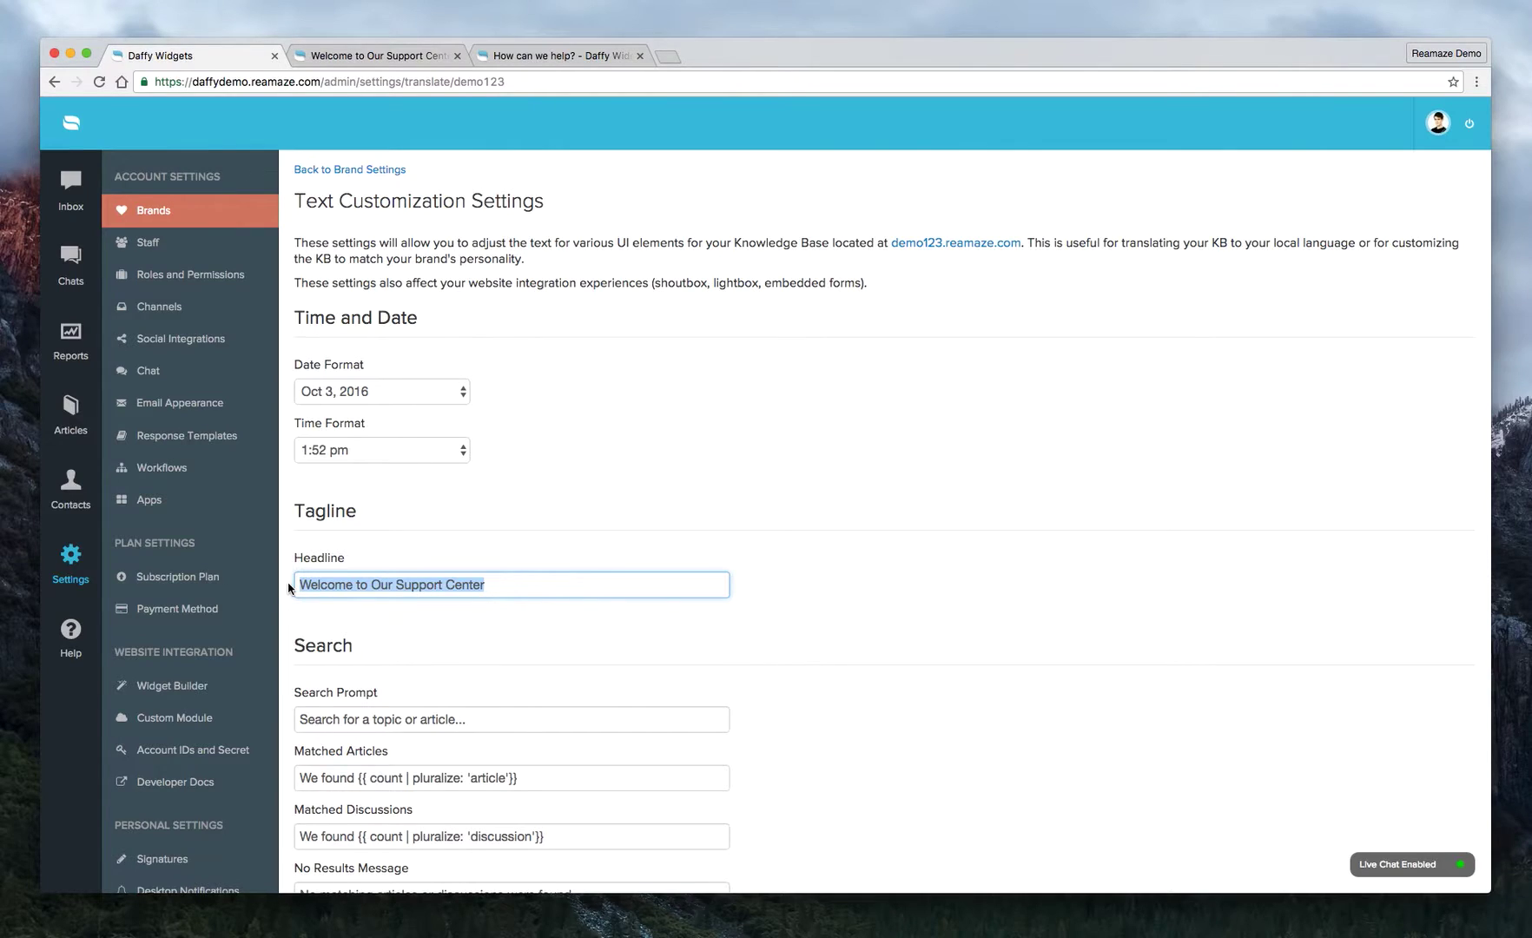
{"action": "type", "text": "Find a useful article below!"}
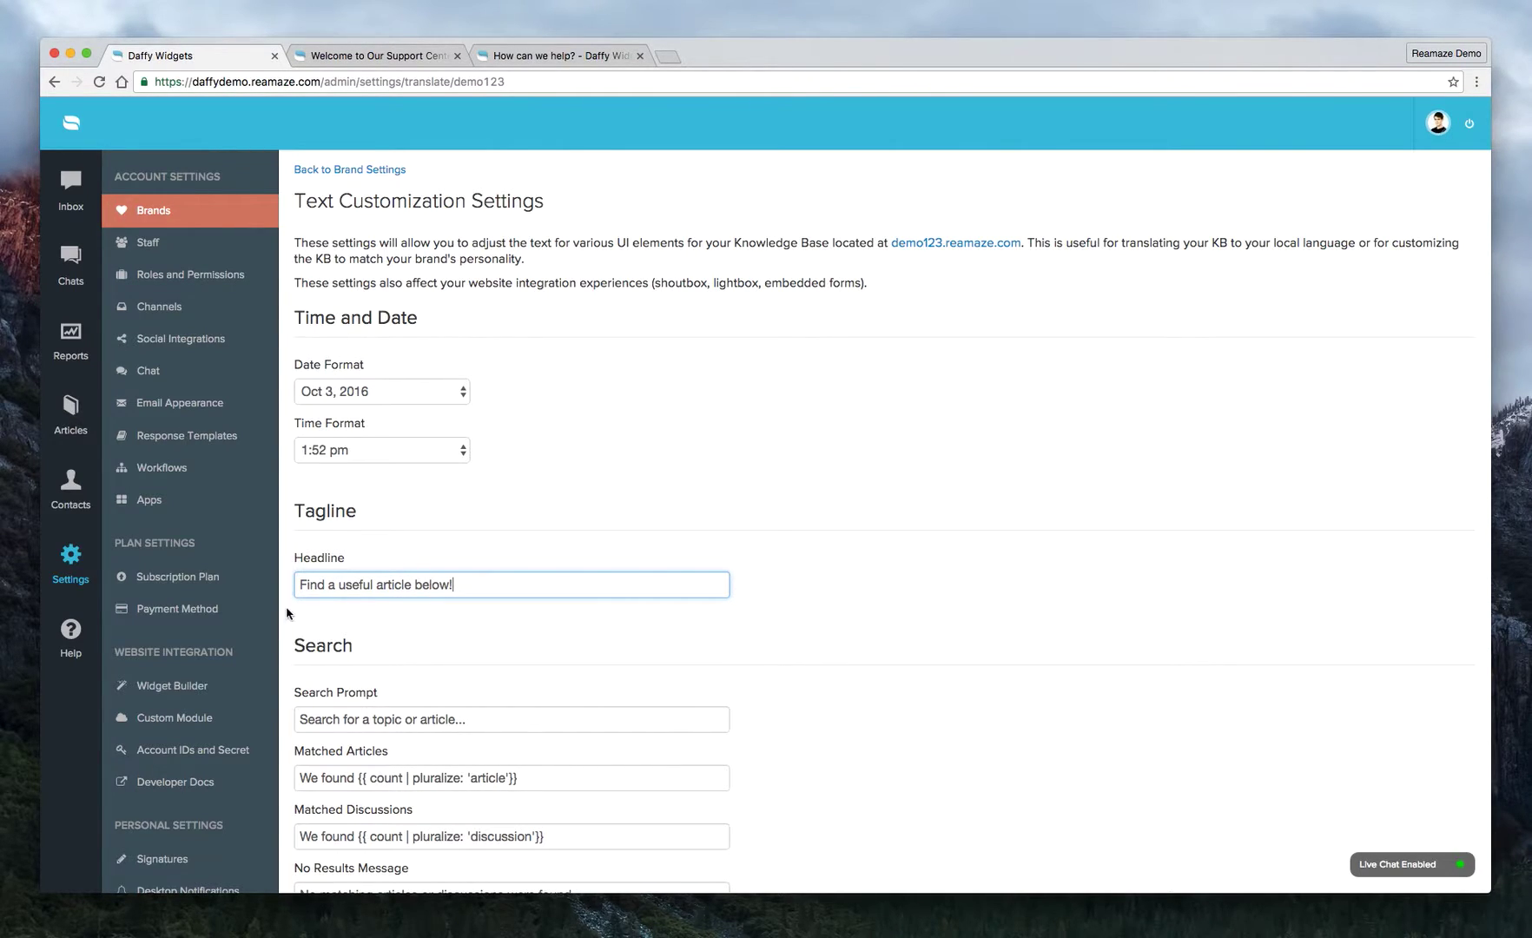
Replace the Search Prompt text with 'What are you looking for?' and scroll down the settings.
{"action": "scroll", "coordinate": [287, 613], "scroll_direction": "down", "scroll_amount": 3}
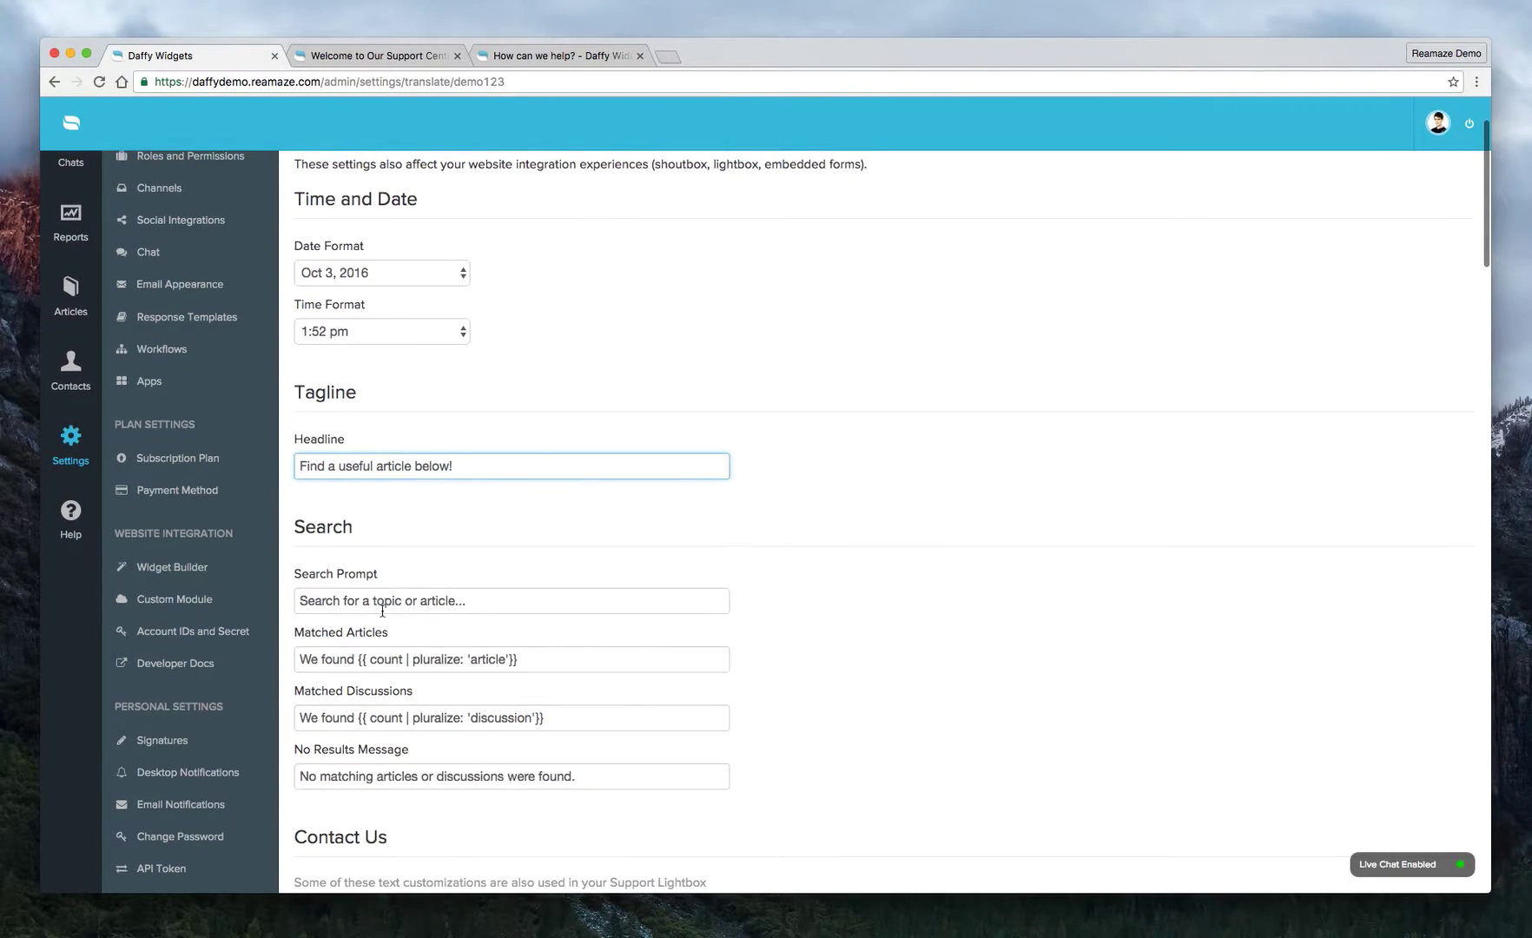
{"action": "left_click", "coordinate": [394, 600]}
{"action": "left_click_drag", "start_coordinate": [499, 605], "coordinate": [261, 601]}
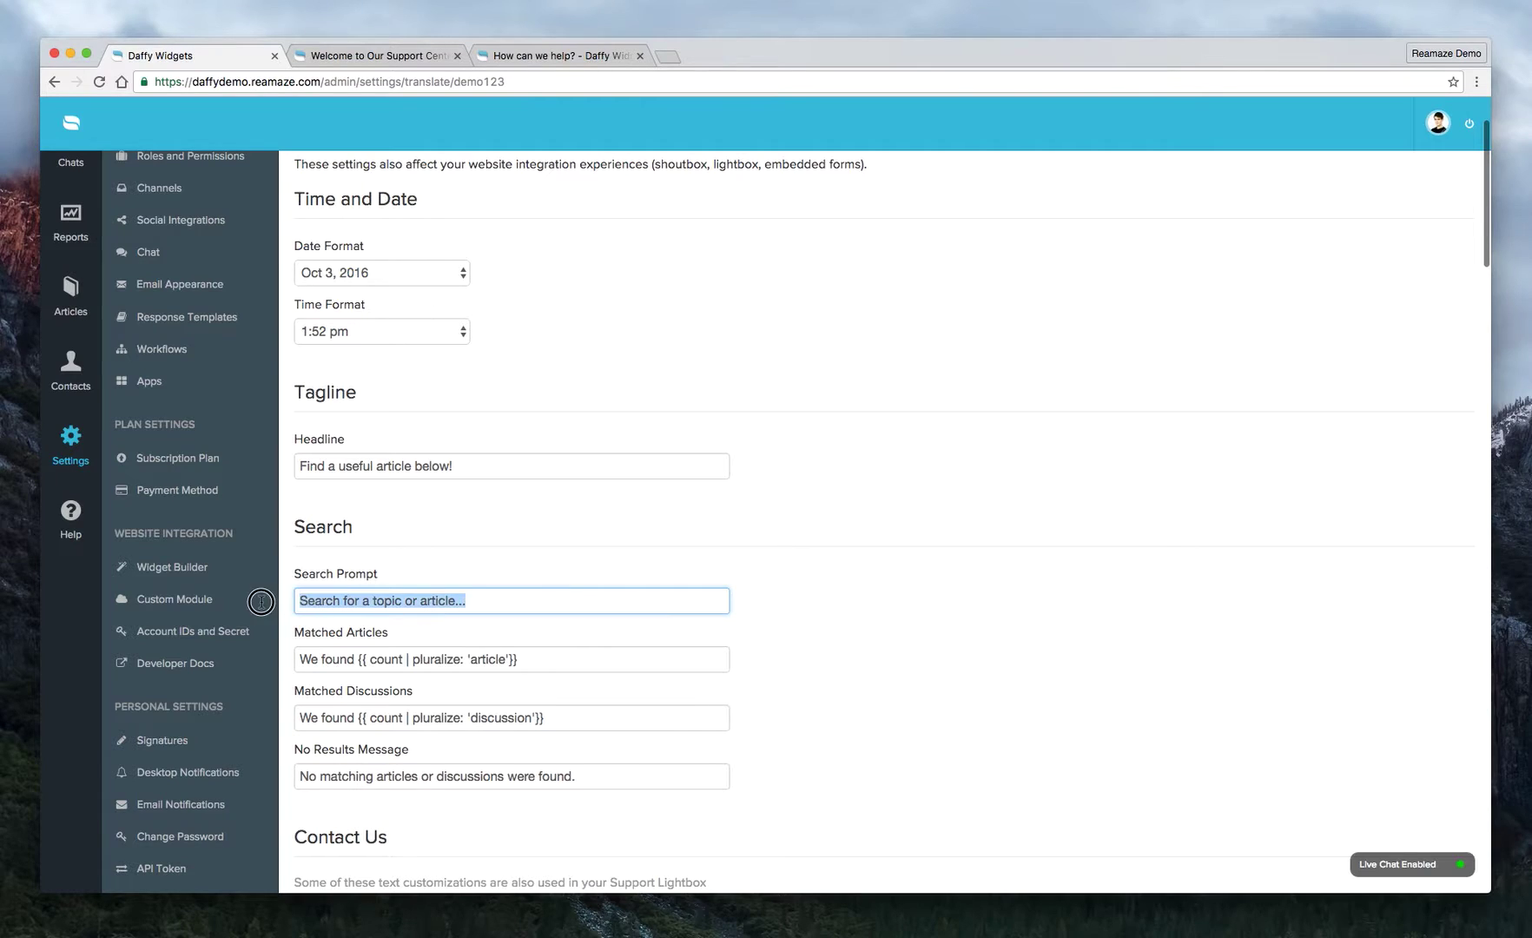
{"action": "type", "text": "What are you looking for?"}
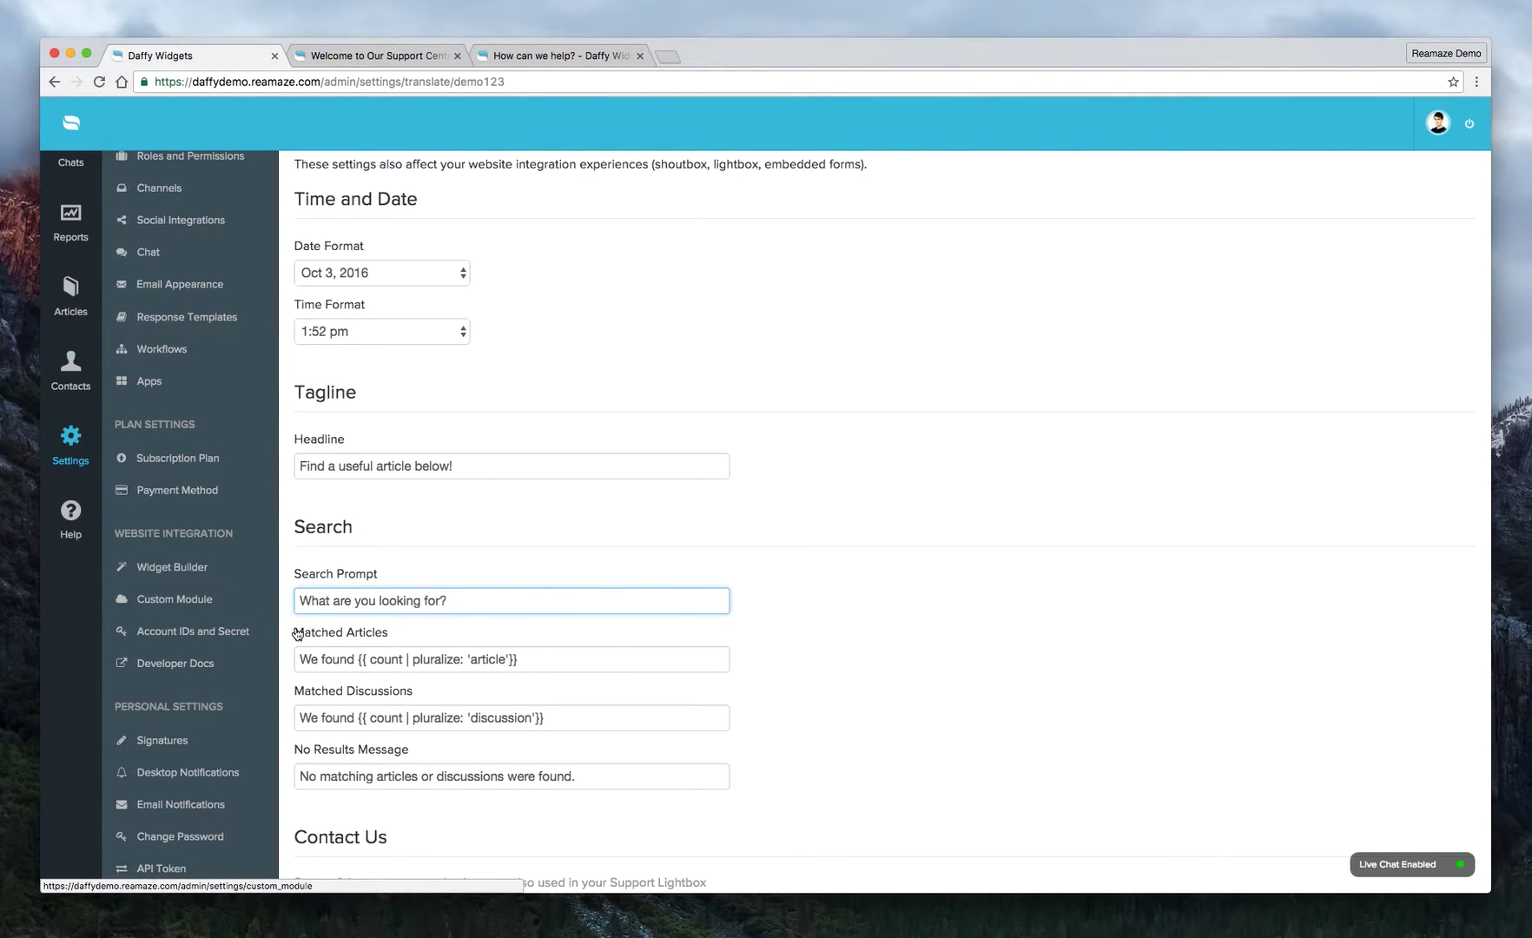
{"action": "scroll", "coordinate": [297, 633], "scroll_direction": "down", "scroll_amount": 4}
{"action": "scroll", "coordinate": [364, 674], "scroll_direction": "down", "scroll_amount": 2}
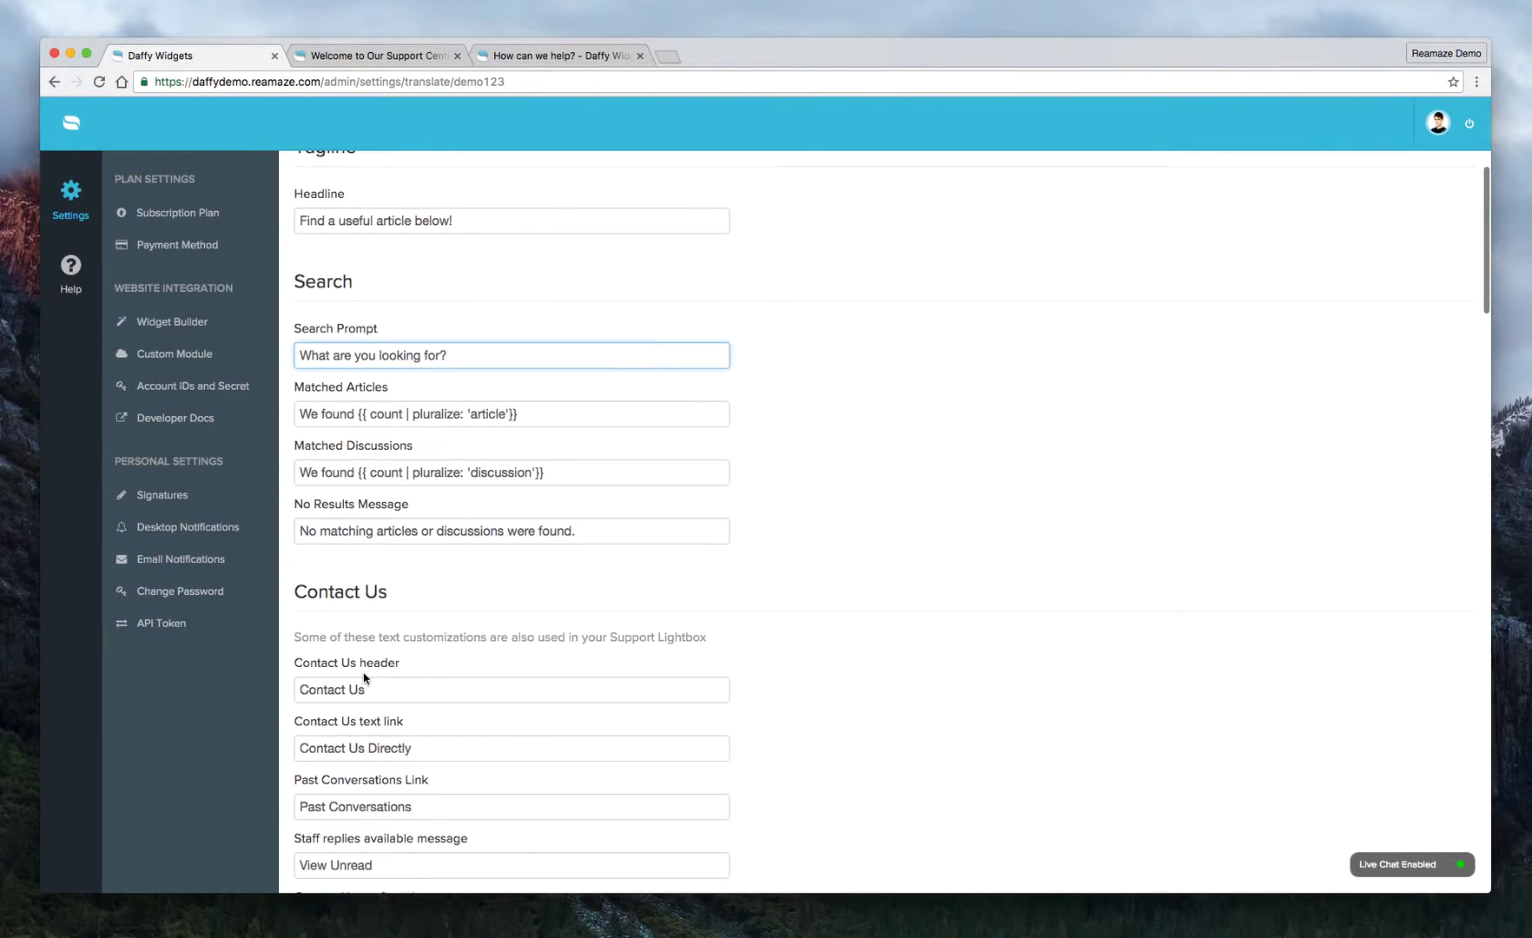
{"action": "scroll", "coordinate": [439, 498], "scroll_direction": "up", "scroll_amount": 3}
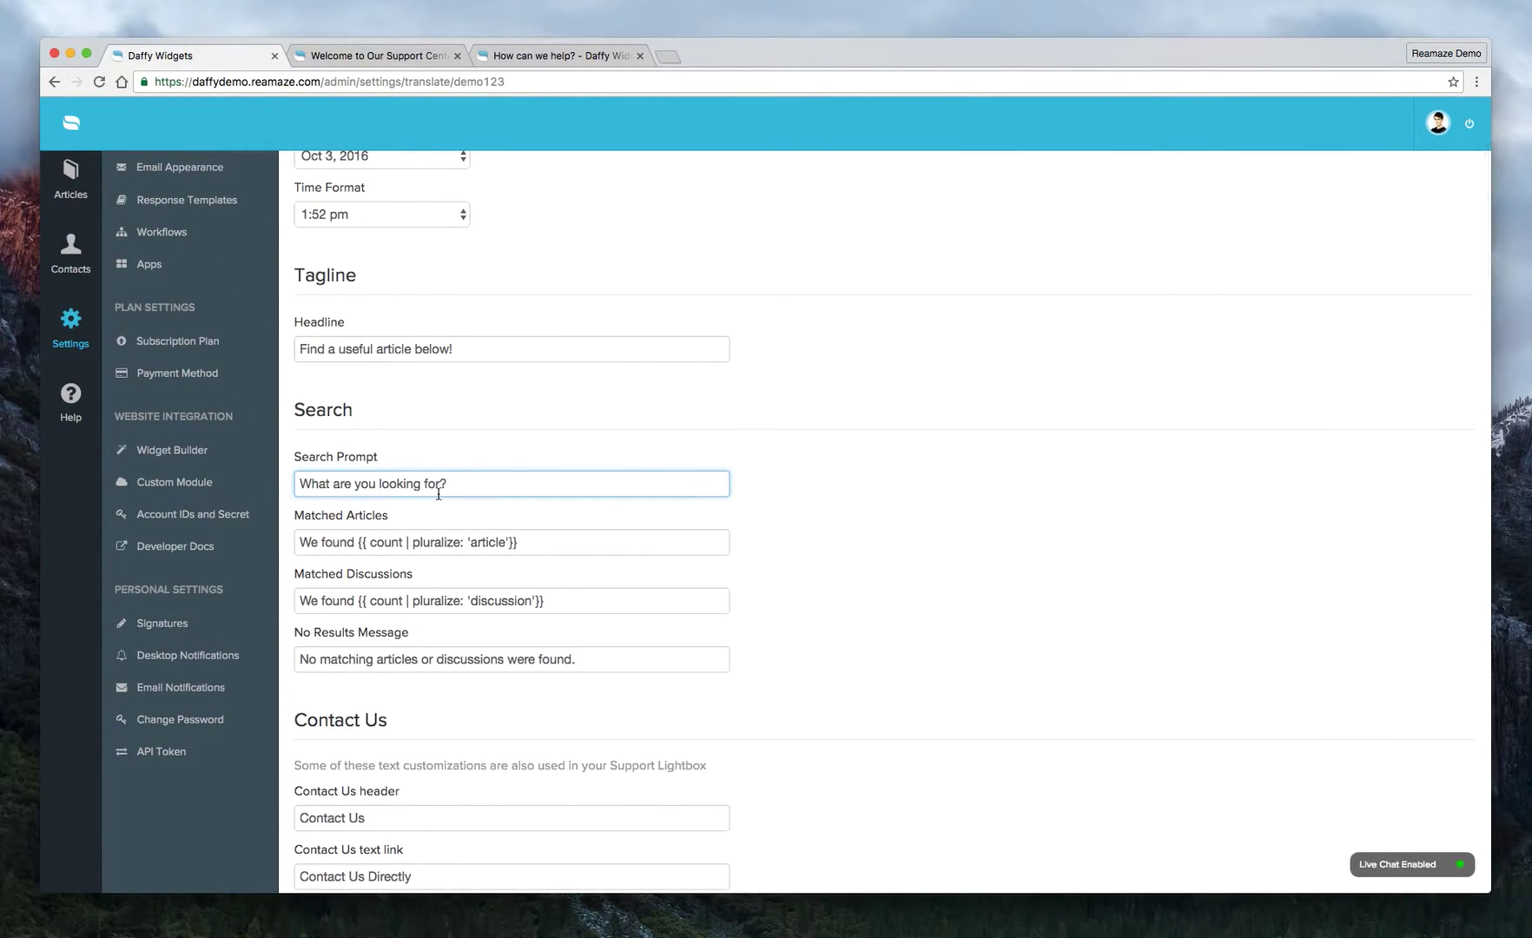
{"action": "scroll", "coordinate": [438, 493], "scroll_direction": "down", "scroll_amount": 4}
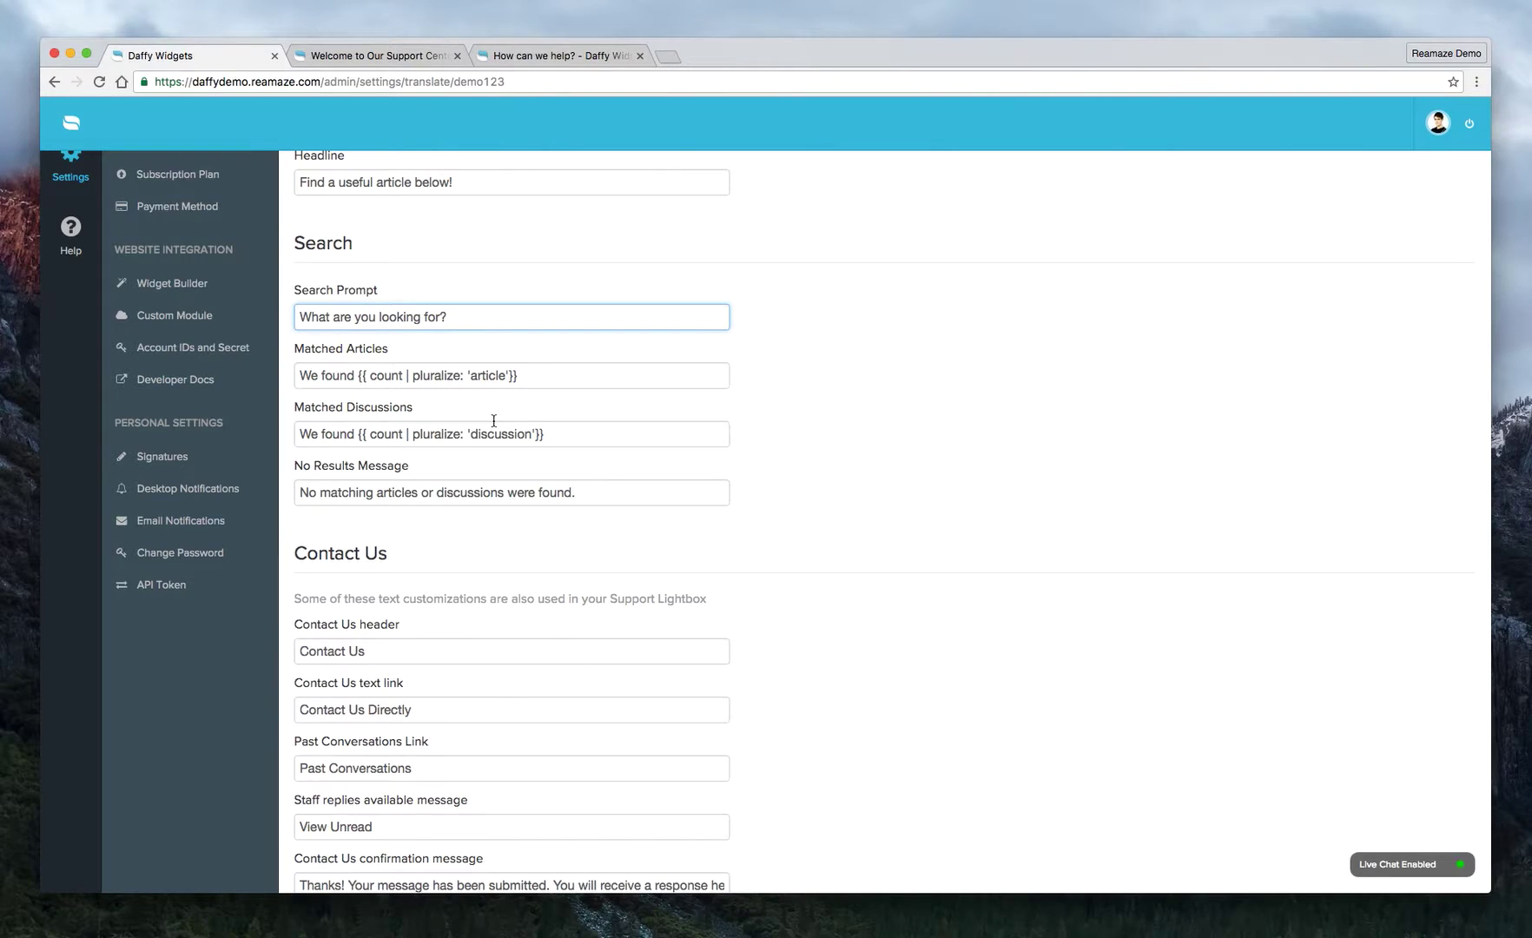
{"action": "scroll", "coordinate": [493, 421], "scroll_direction": "down", "scroll_amount": 5}
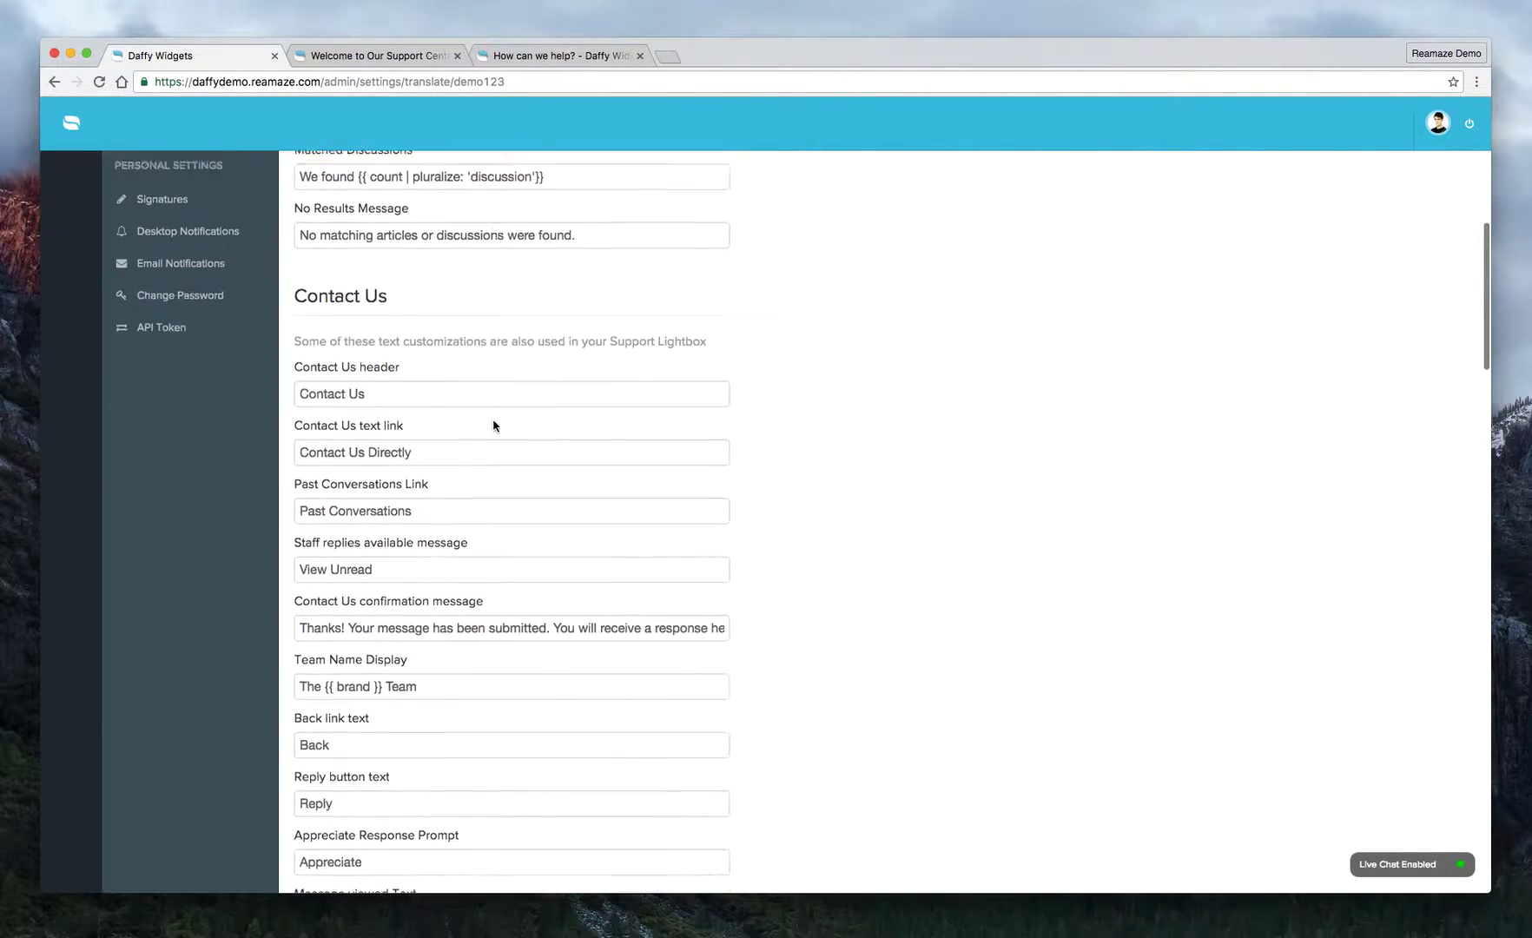
{"action": "scroll", "coordinate": [493, 420], "scroll_direction": "up", "scroll_amount": 1}
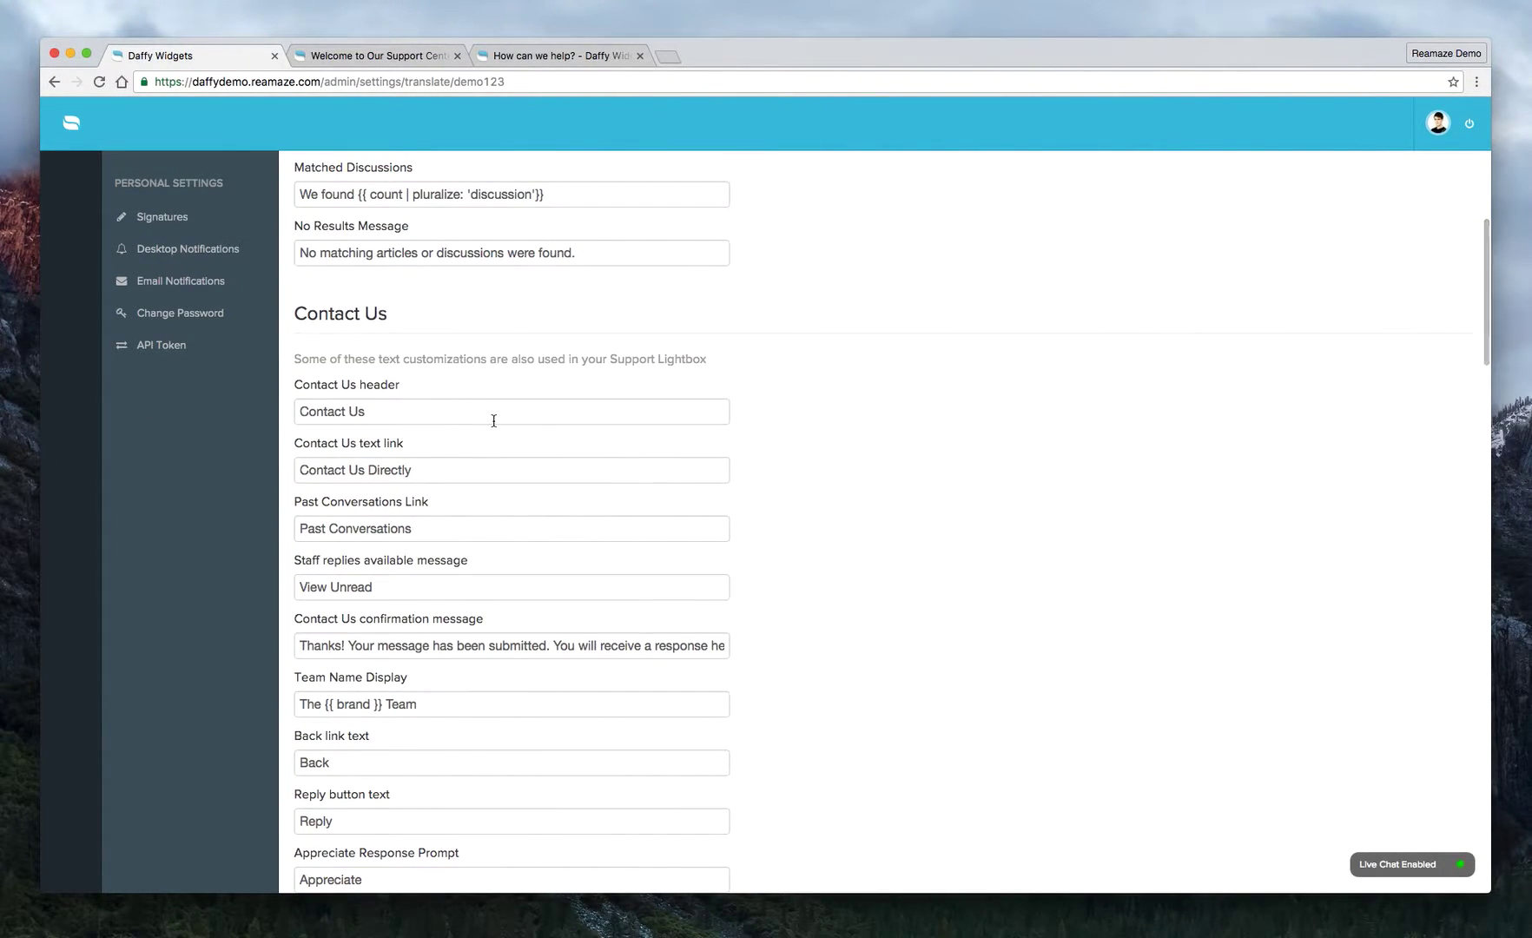
{"action": "scroll", "coordinate": [395, 833], "scroll_direction": "down", "scroll_amount": 20}
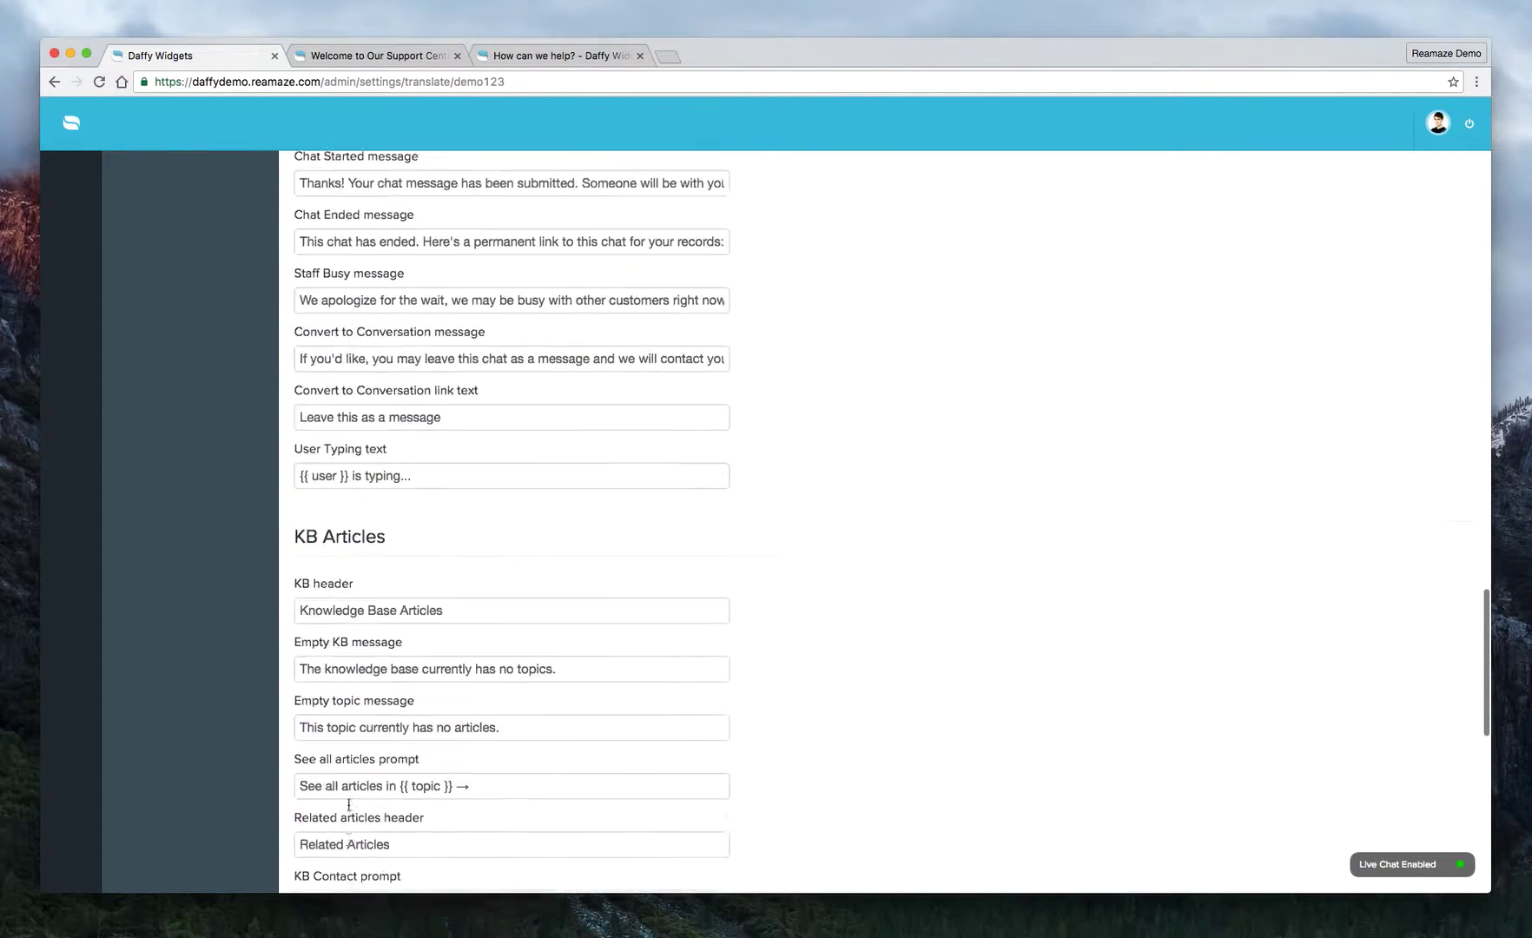
Save with Update Brand and reload the live site to check the new headline and search text.
{"action": "left_click", "coordinate": [335, 703]}
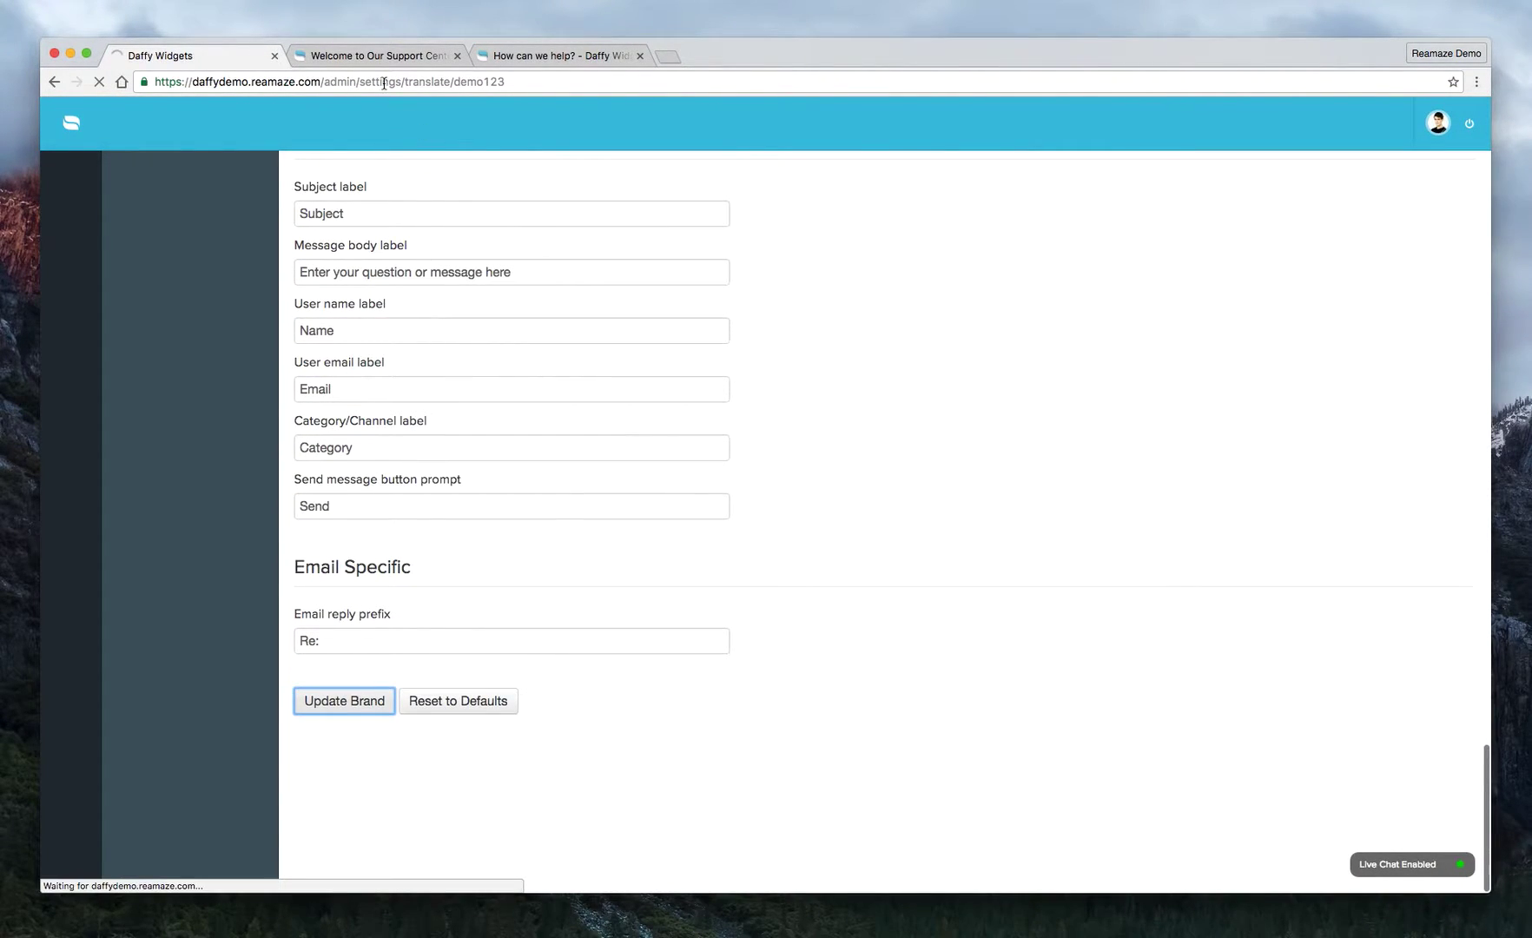
{"action": "left_click", "coordinate": [404, 56]}
{"action": "left_click", "coordinate": [99, 82]}
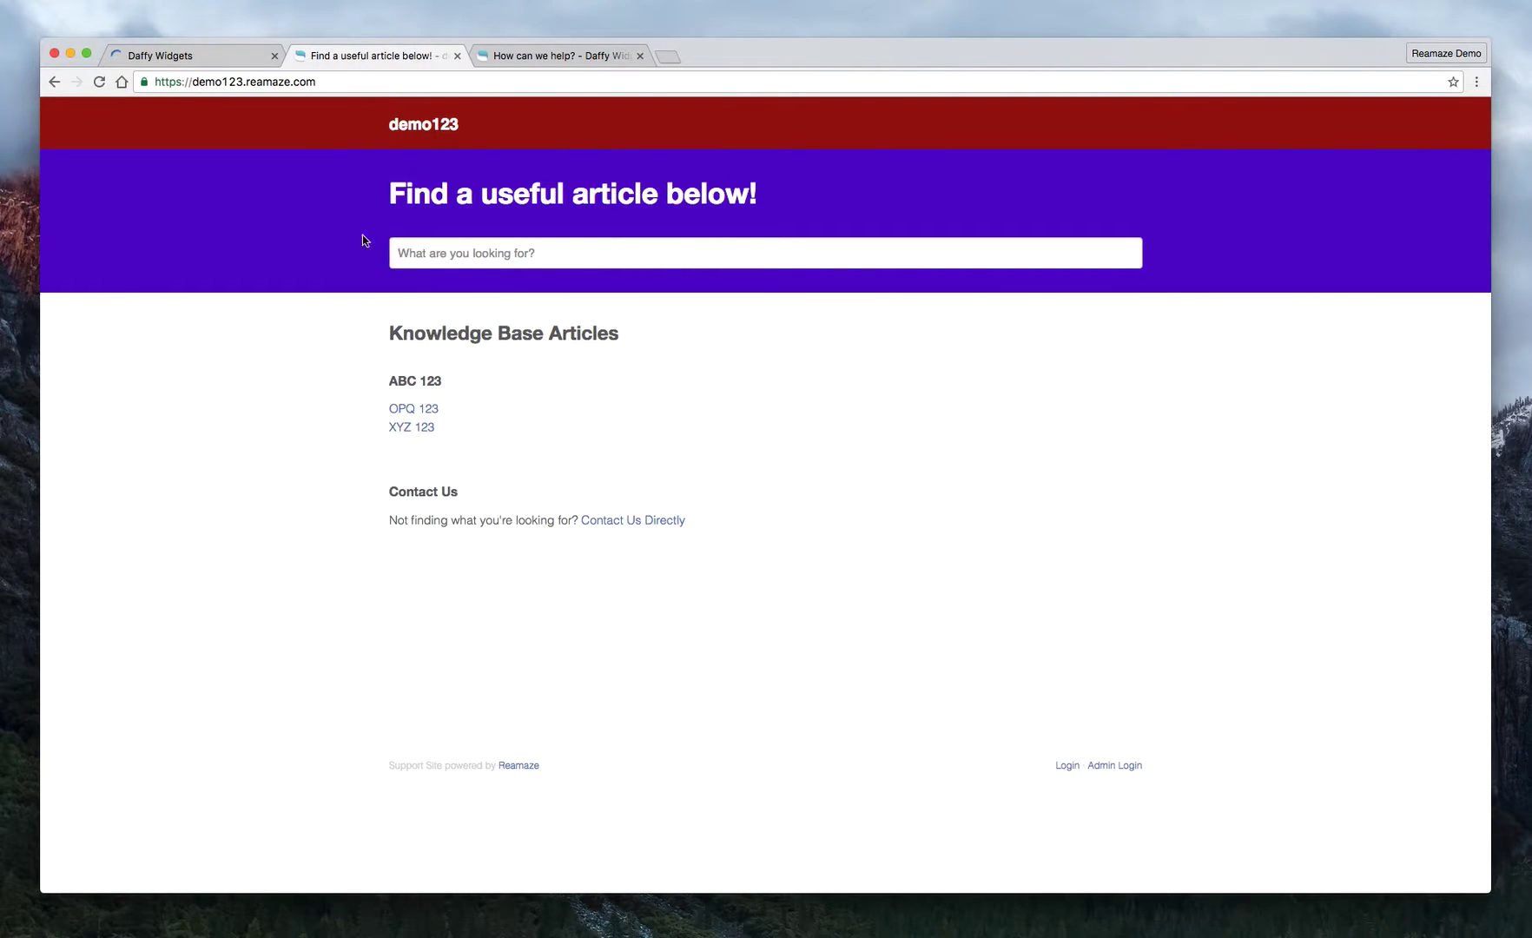
{"action": "left_click_drag", "start_coordinate": [376, 192], "coordinate": [790, 178]}
{"action": "left_click", "coordinate": [800, 198]}
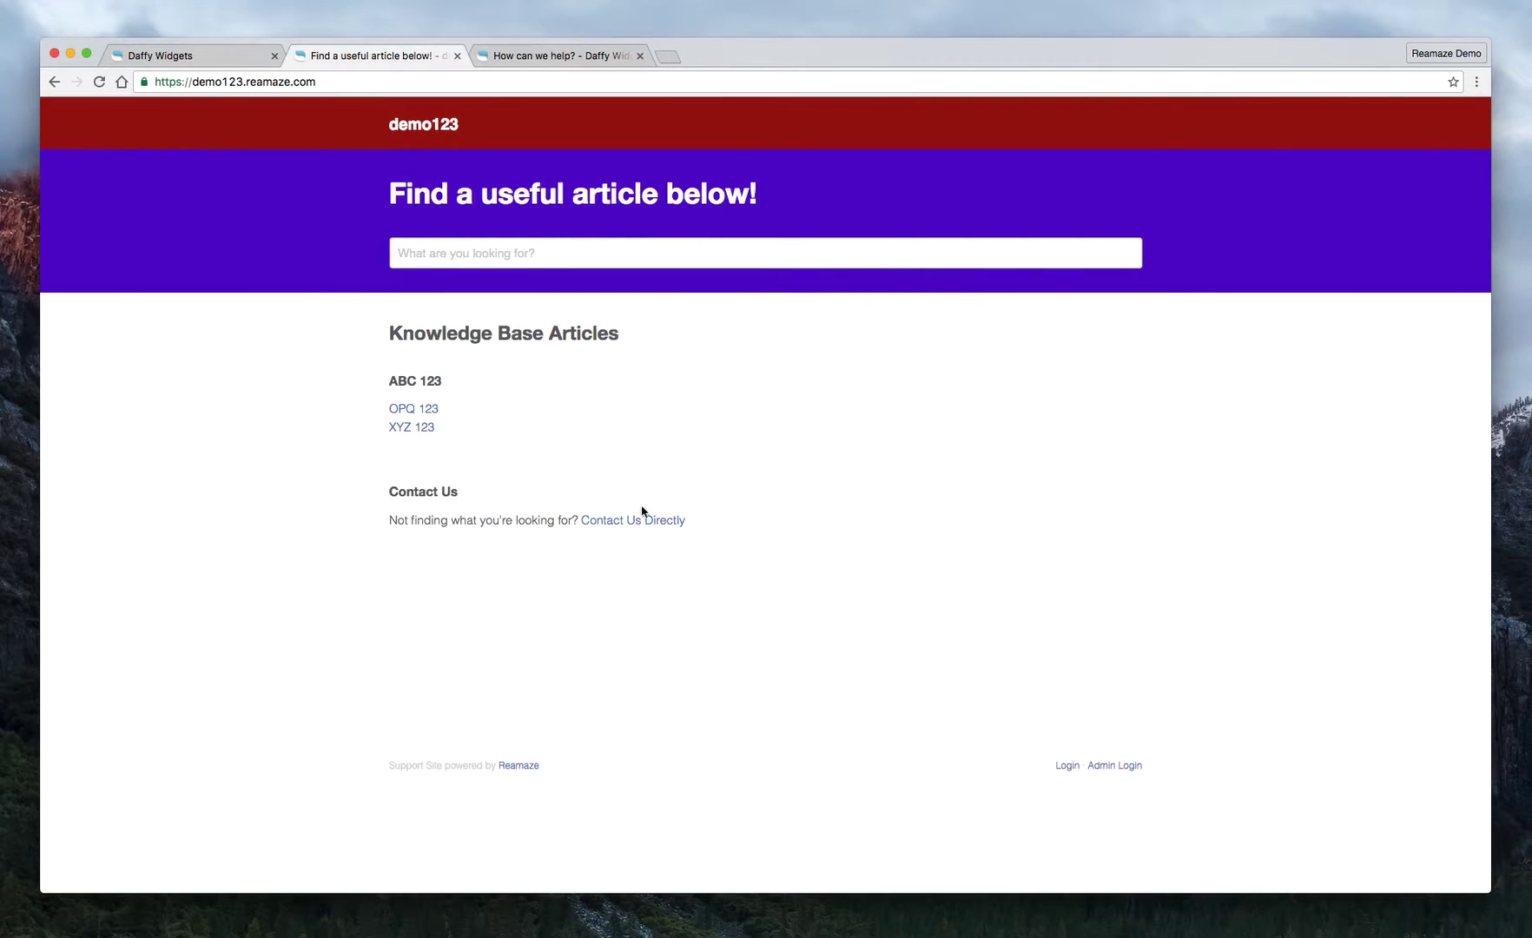
{"action": "left_click_drag", "start_coordinate": [387, 499], "coordinate": [468, 496]}
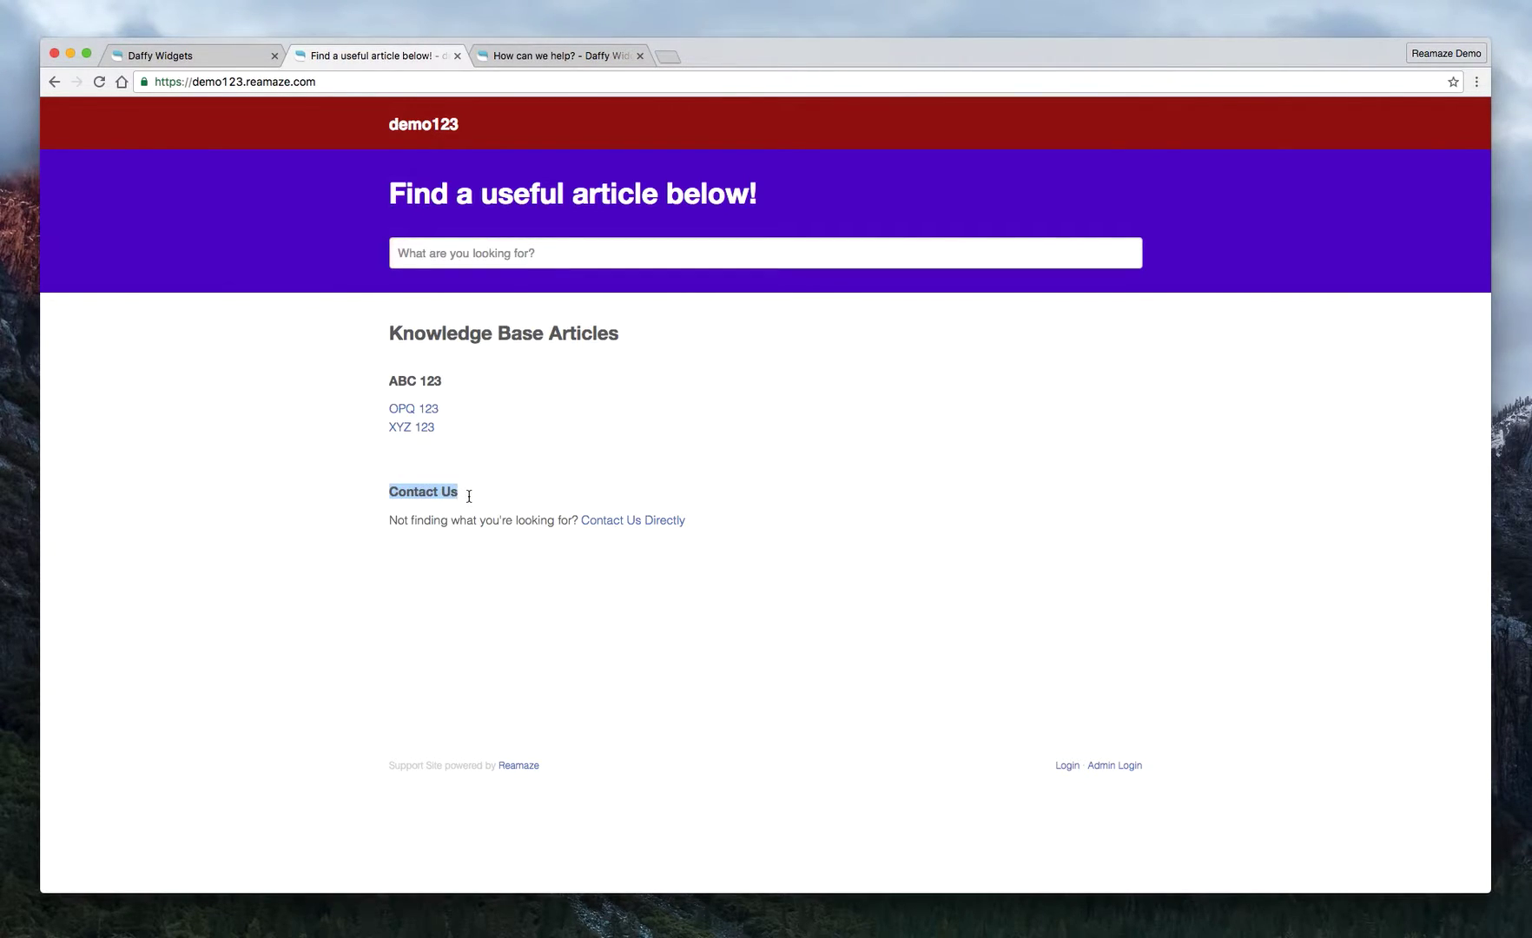
{"action": "left_click", "coordinate": [411, 465]}
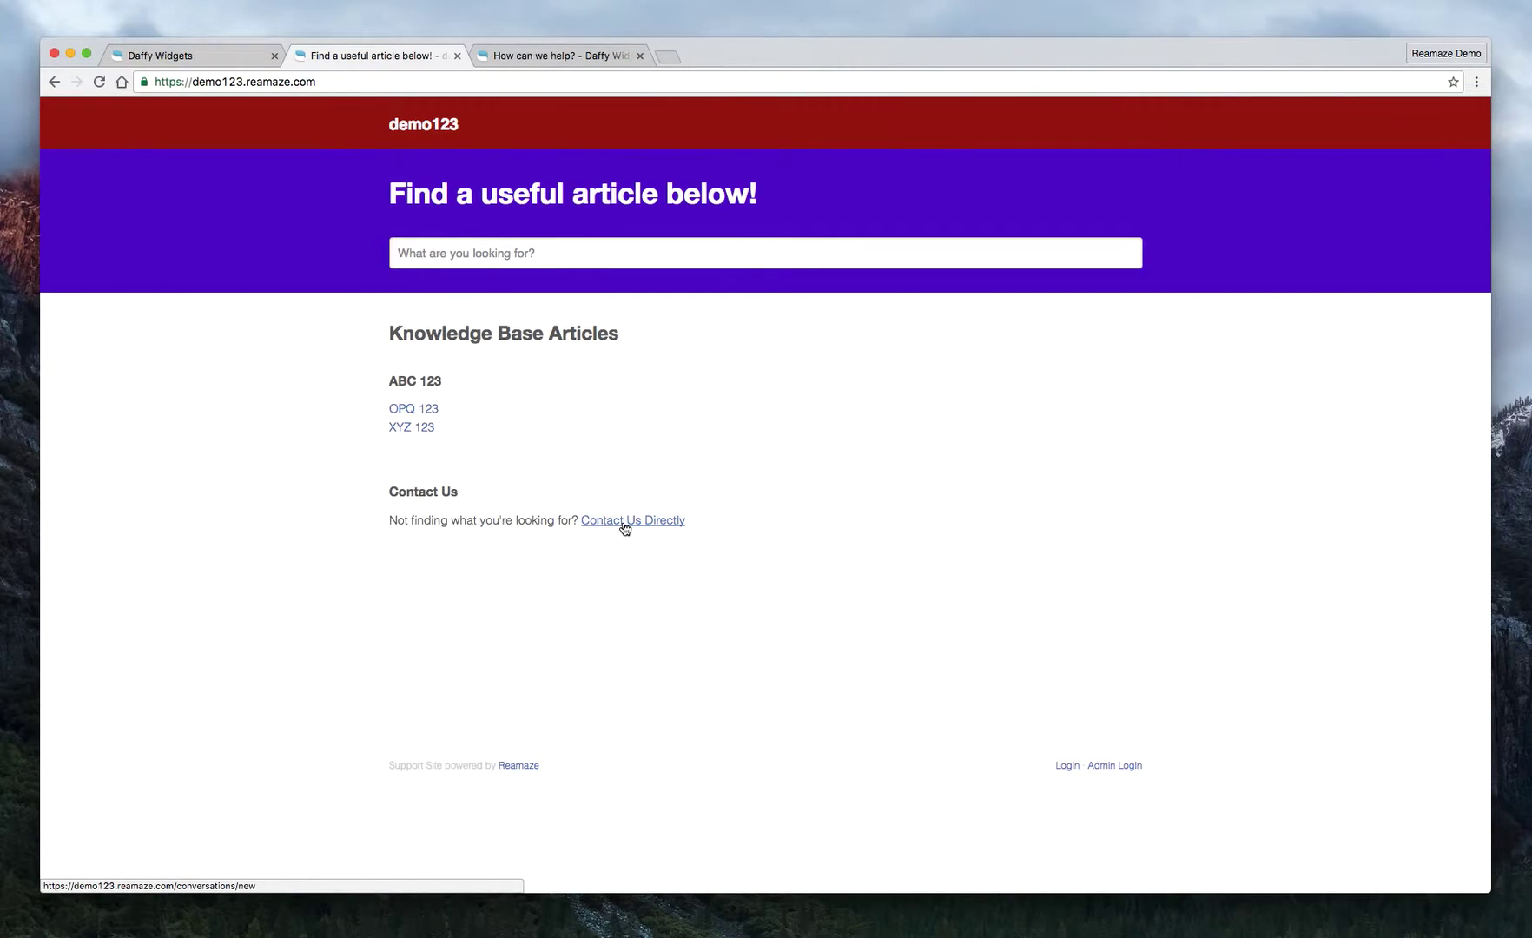
Review the Text Customization page once more and return to the brand settings.
{"action": "left_click", "coordinate": [209, 53]}
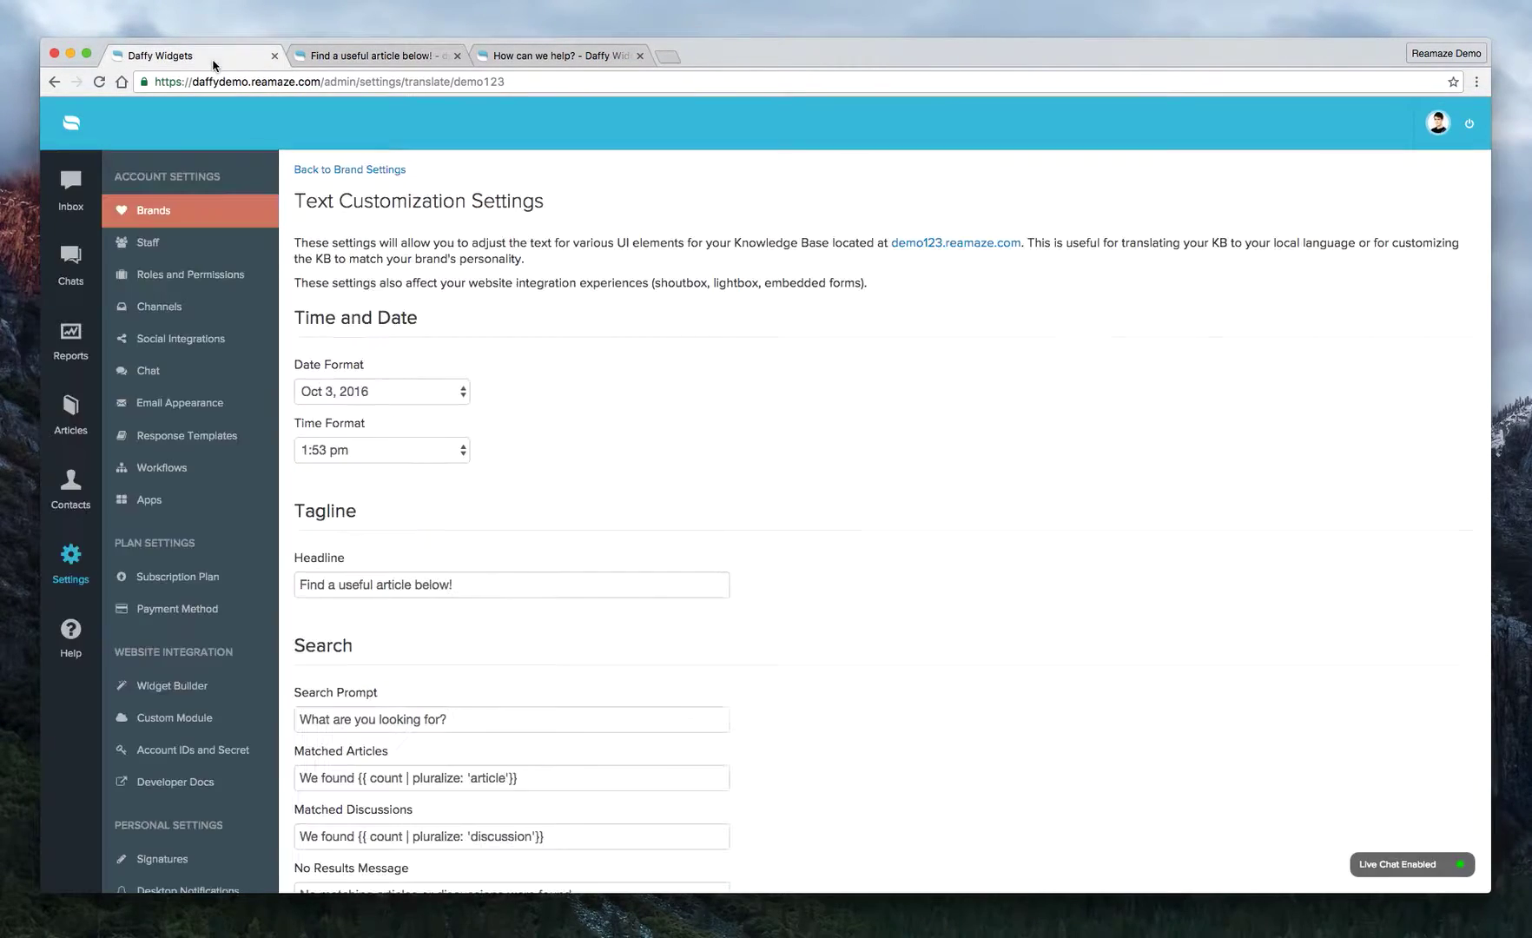
{"action": "scroll", "coordinate": [435, 514], "scroll_direction": "down", "scroll_amount": 5}
{"action": "scroll", "coordinate": [435, 514], "scroll_direction": "up", "scroll_amount": 5}
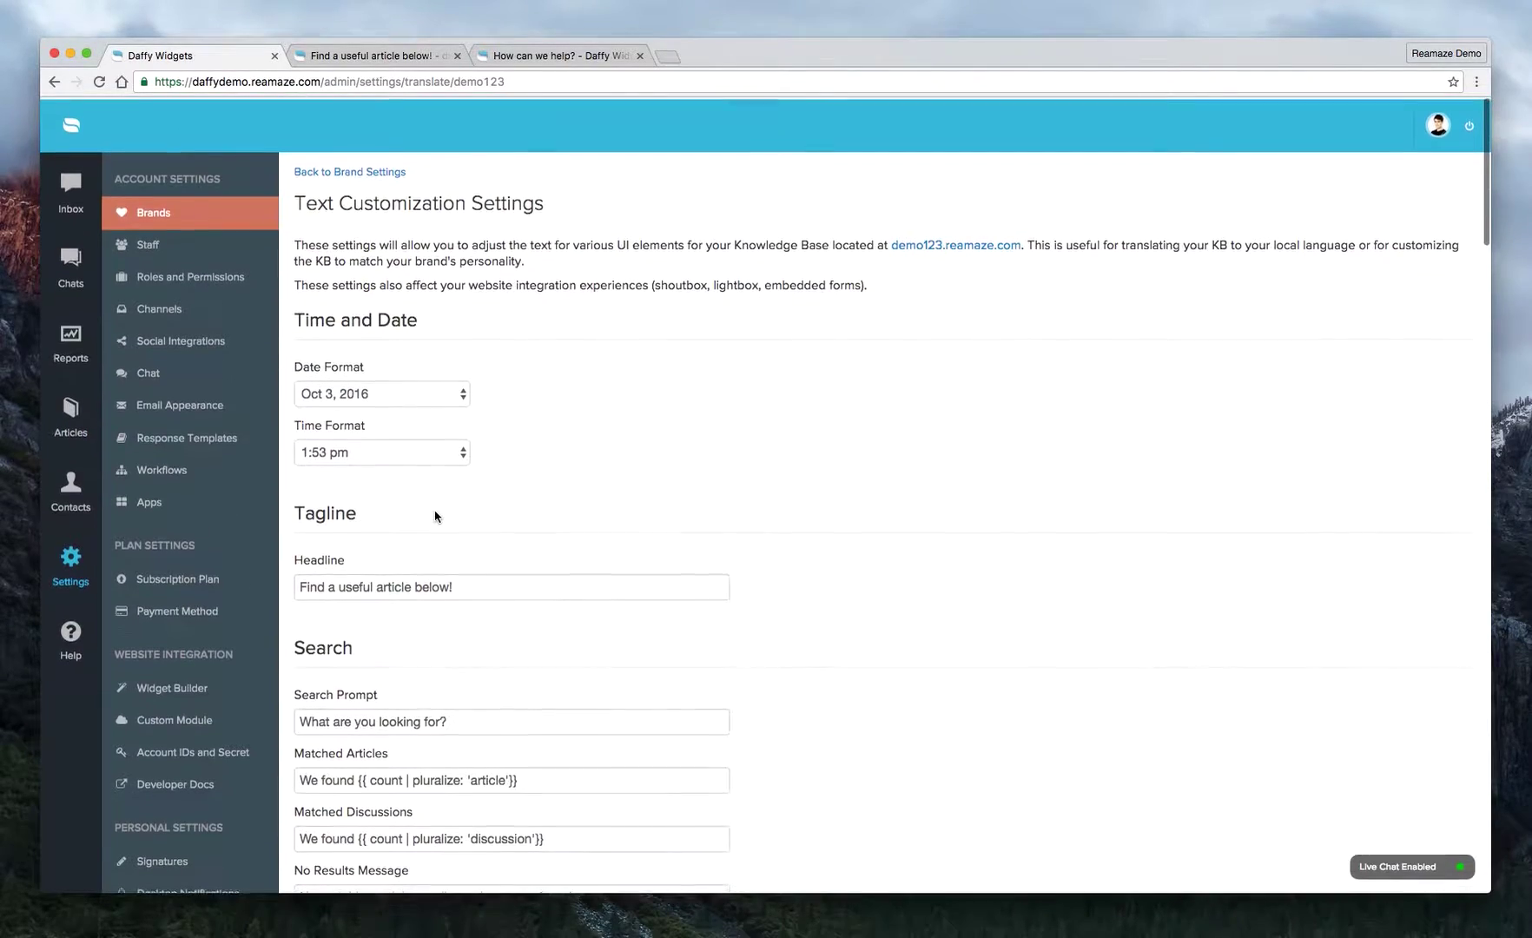
{"action": "scroll", "coordinate": [484, 450], "scroll_direction": "down", "scroll_amount": 5}
{"action": "scroll", "coordinate": [484, 451], "scroll_direction": "down", "scroll_amount": 20}
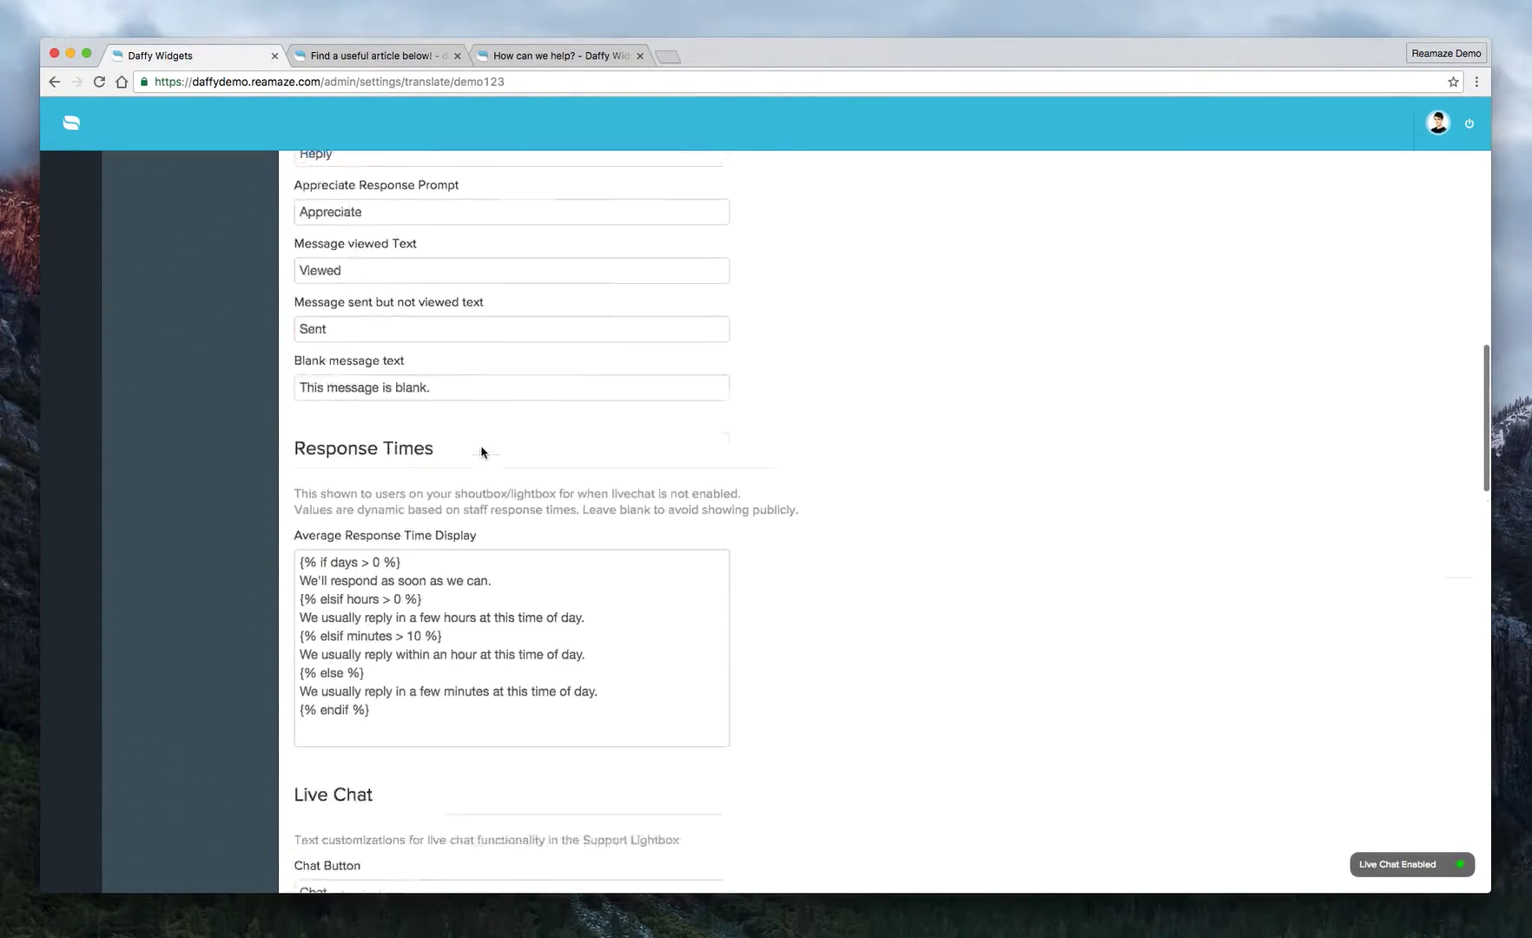
{"action": "scroll", "coordinate": [482, 452], "scroll_direction": "up", "scroll_amount": 15}
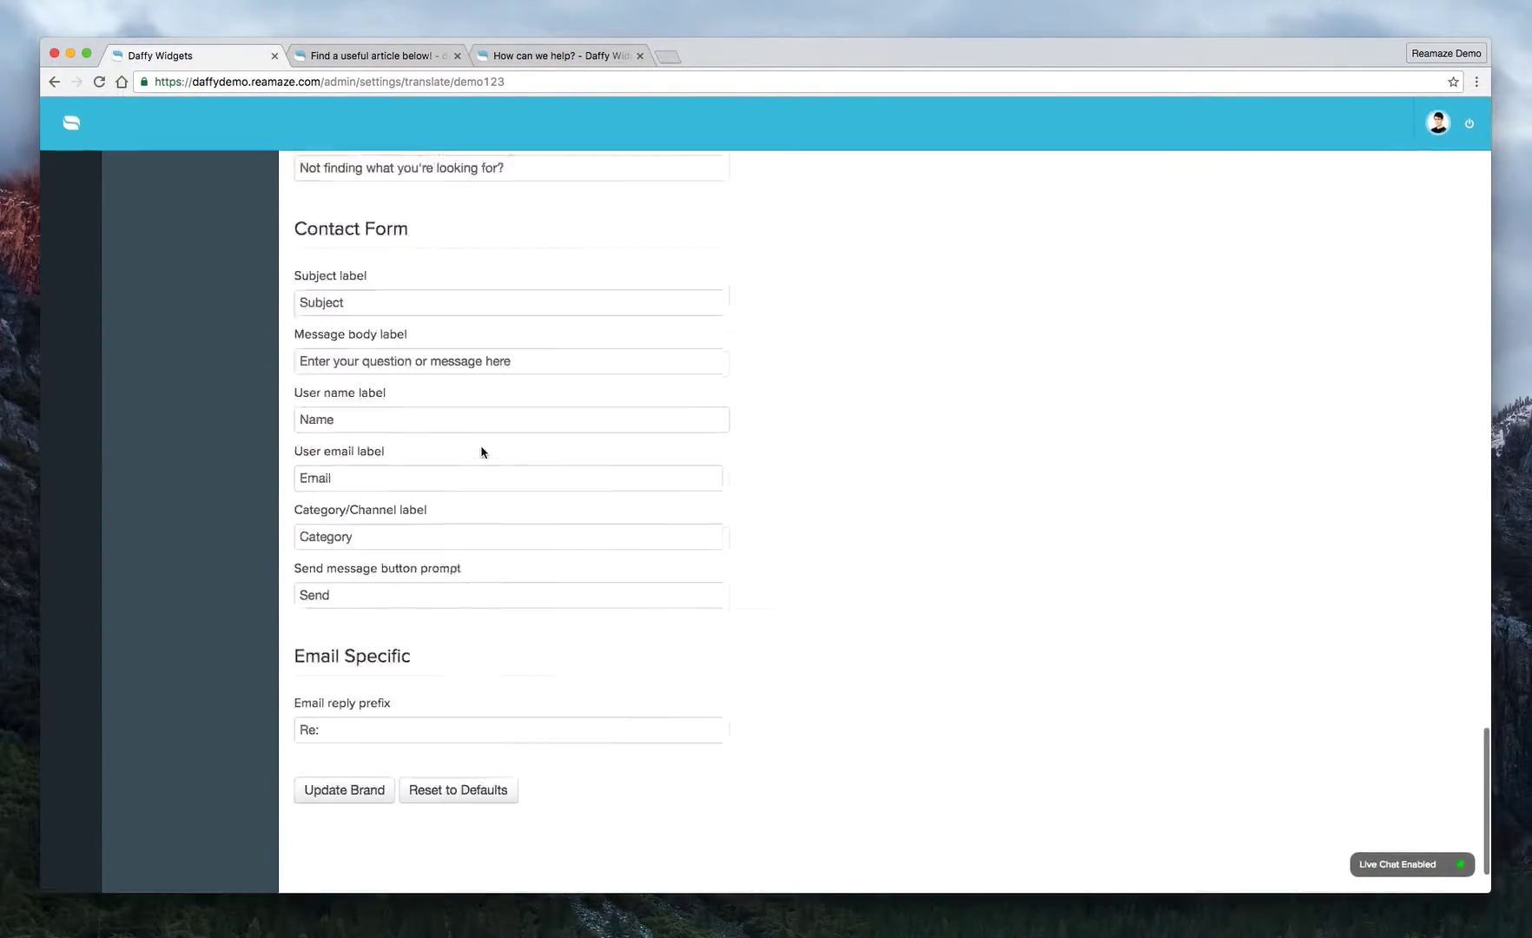
{"action": "scroll", "coordinate": [482, 452], "scroll_direction": "up", "scroll_amount": 15}
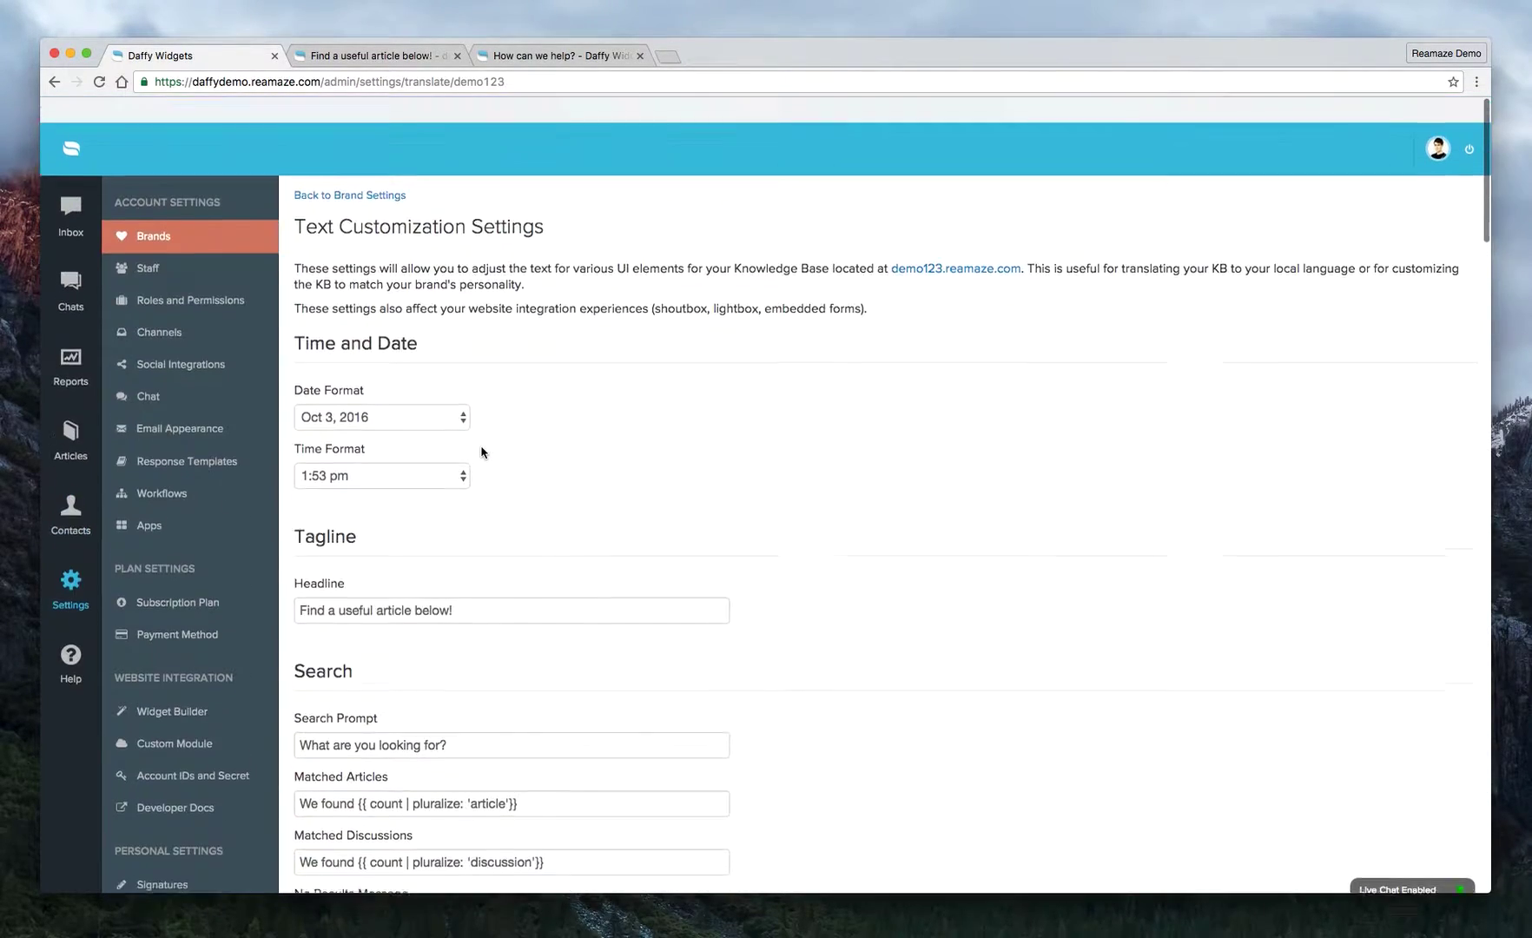
{"action": "left_click", "coordinate": [152, 215]}
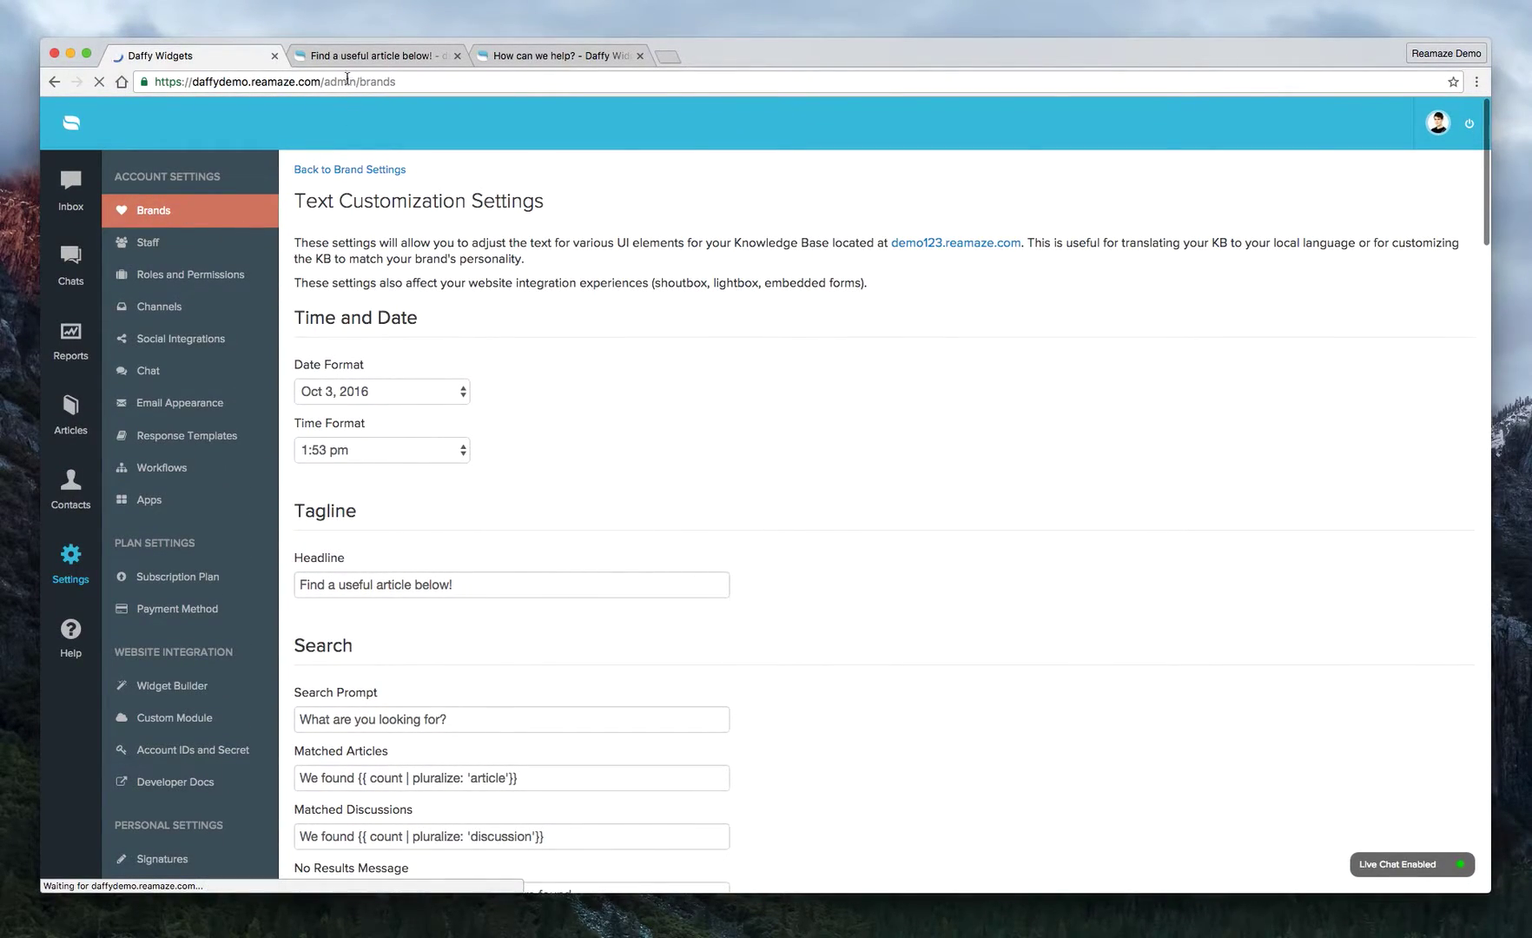
Open the Articles list, check the public demo123 knowledge base, and return to Sort Articles and Topics.
{"action": "left_click", "coordinate": [76, 408]}
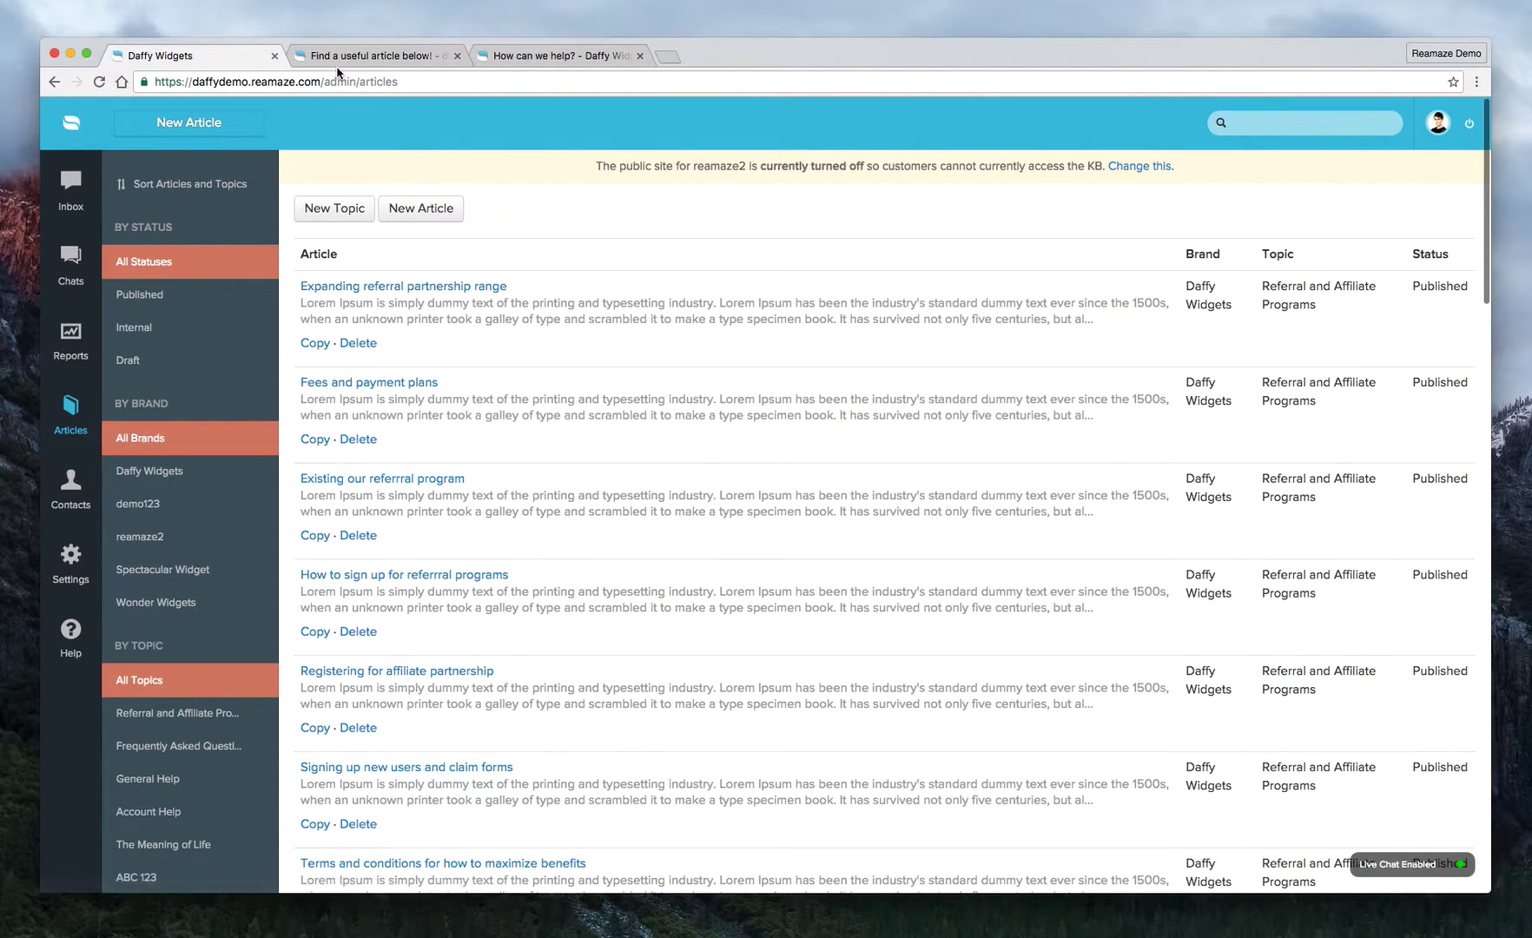
{"action": "left_click", "coordinate": [309, 55]}
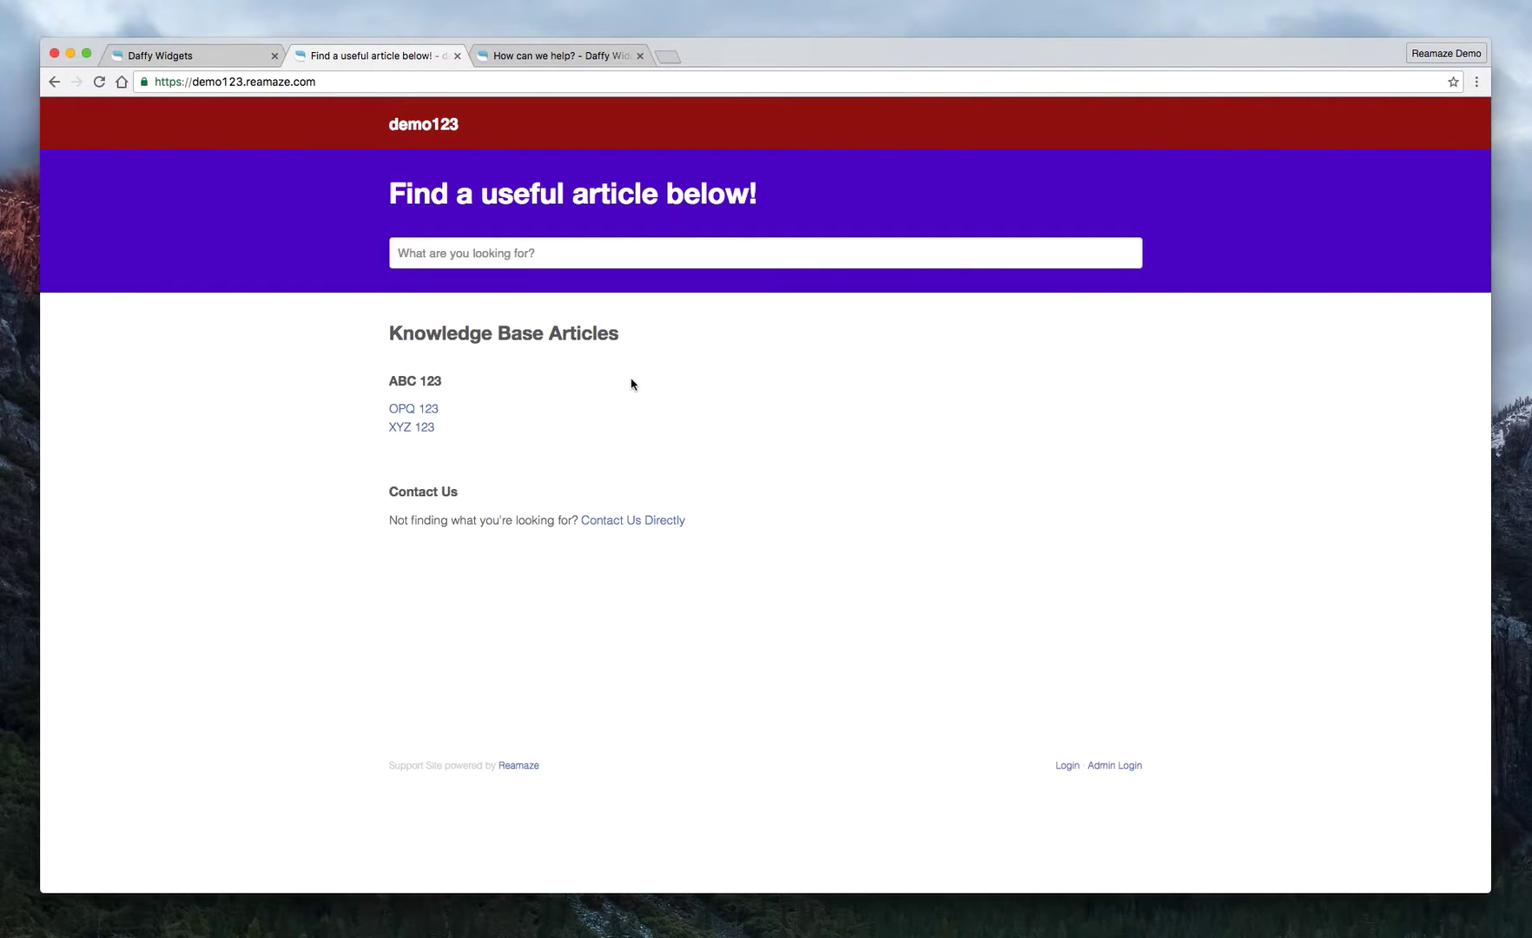
{"action": "left_click", "coordinate": [219, 56]}
{"action": "scroll", "coordinate": [382, 365], "scroll_direction": "down", "scroll_amount": 1}
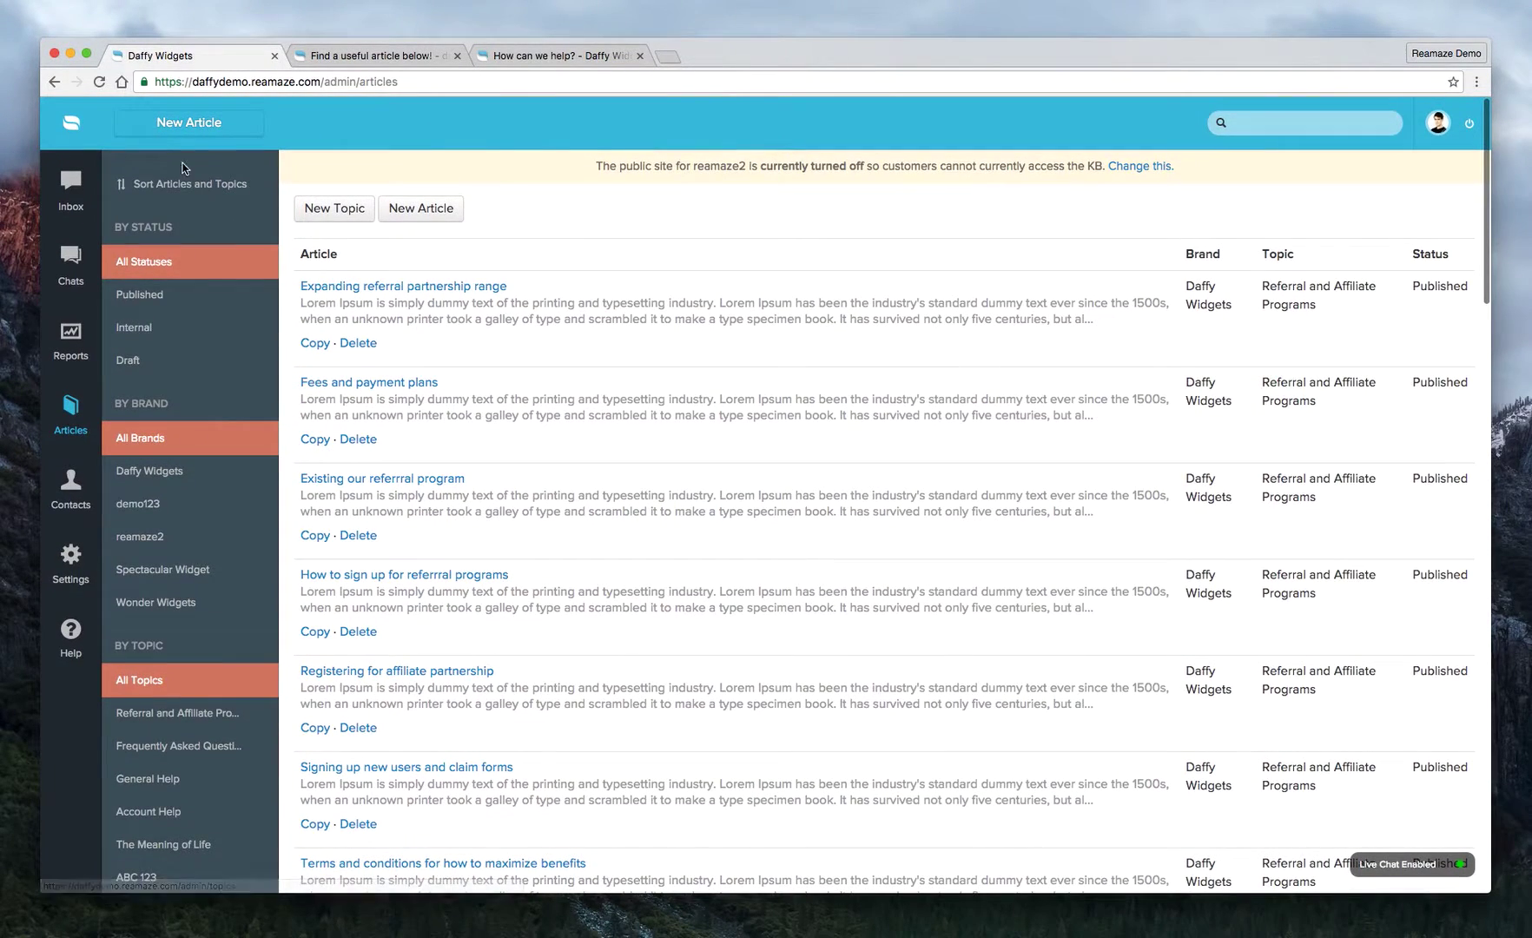
Move Account Help to second among the topics, then list its articles, leaving their order unchanged.
{"action": "left_click", "coordinate": [184, 187]}
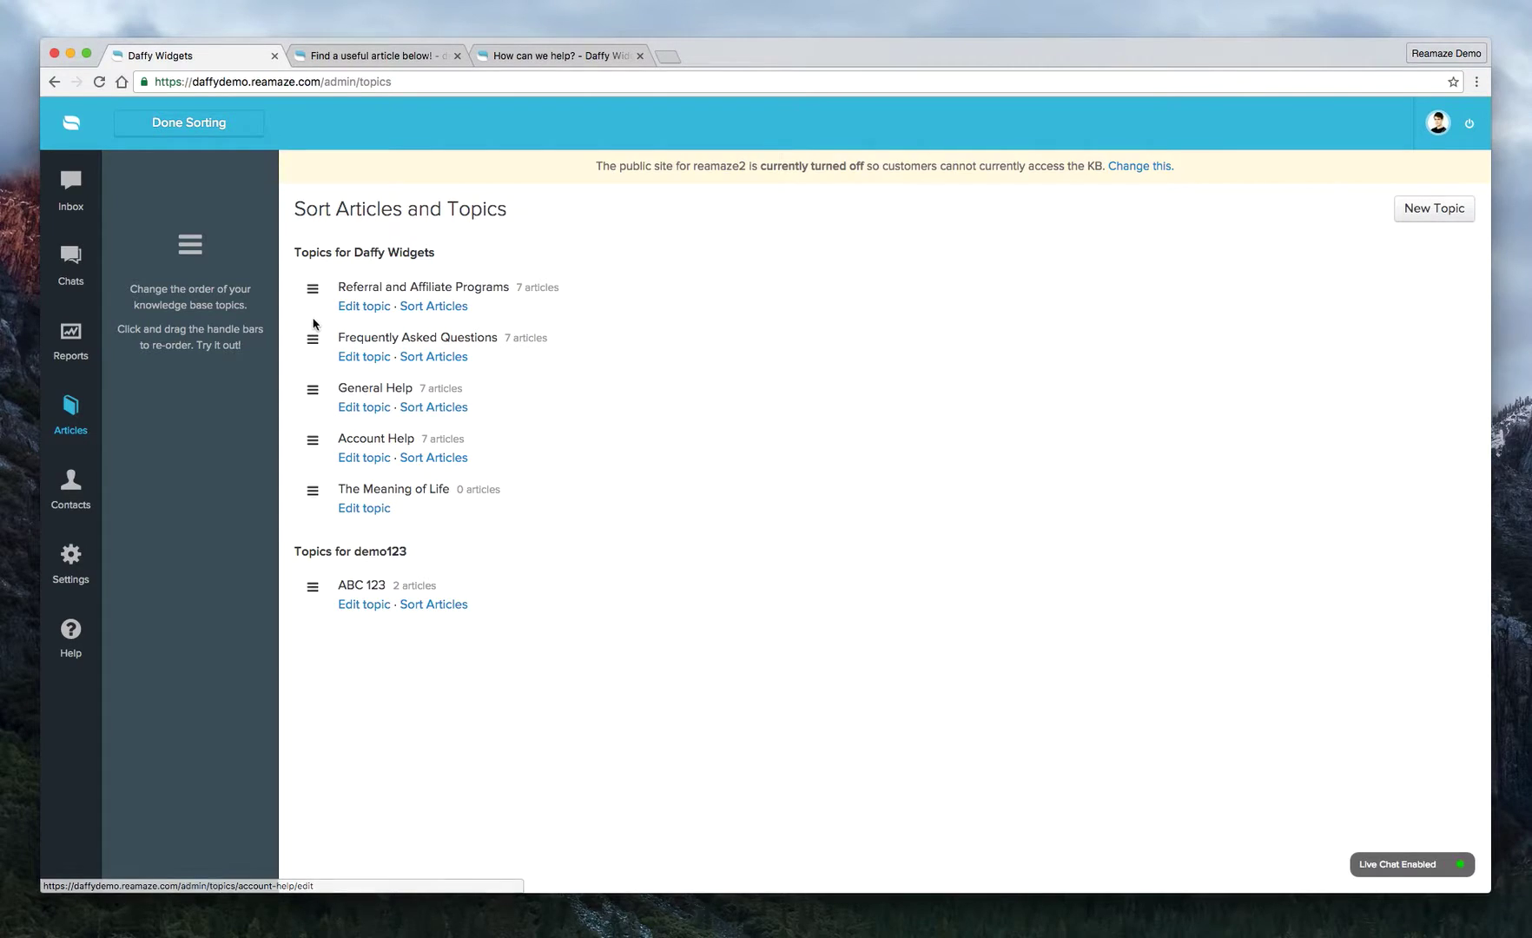
{"action": "mouse_move", "coordinate": [311, 290]}
{"action": "left_mouse_down"}
{"action": "mouse_move", "coordinate": [309, 530]}
{"action": "mouse_move", "coordinate": [311, 289]}
{"action": "left_mouse_up"}
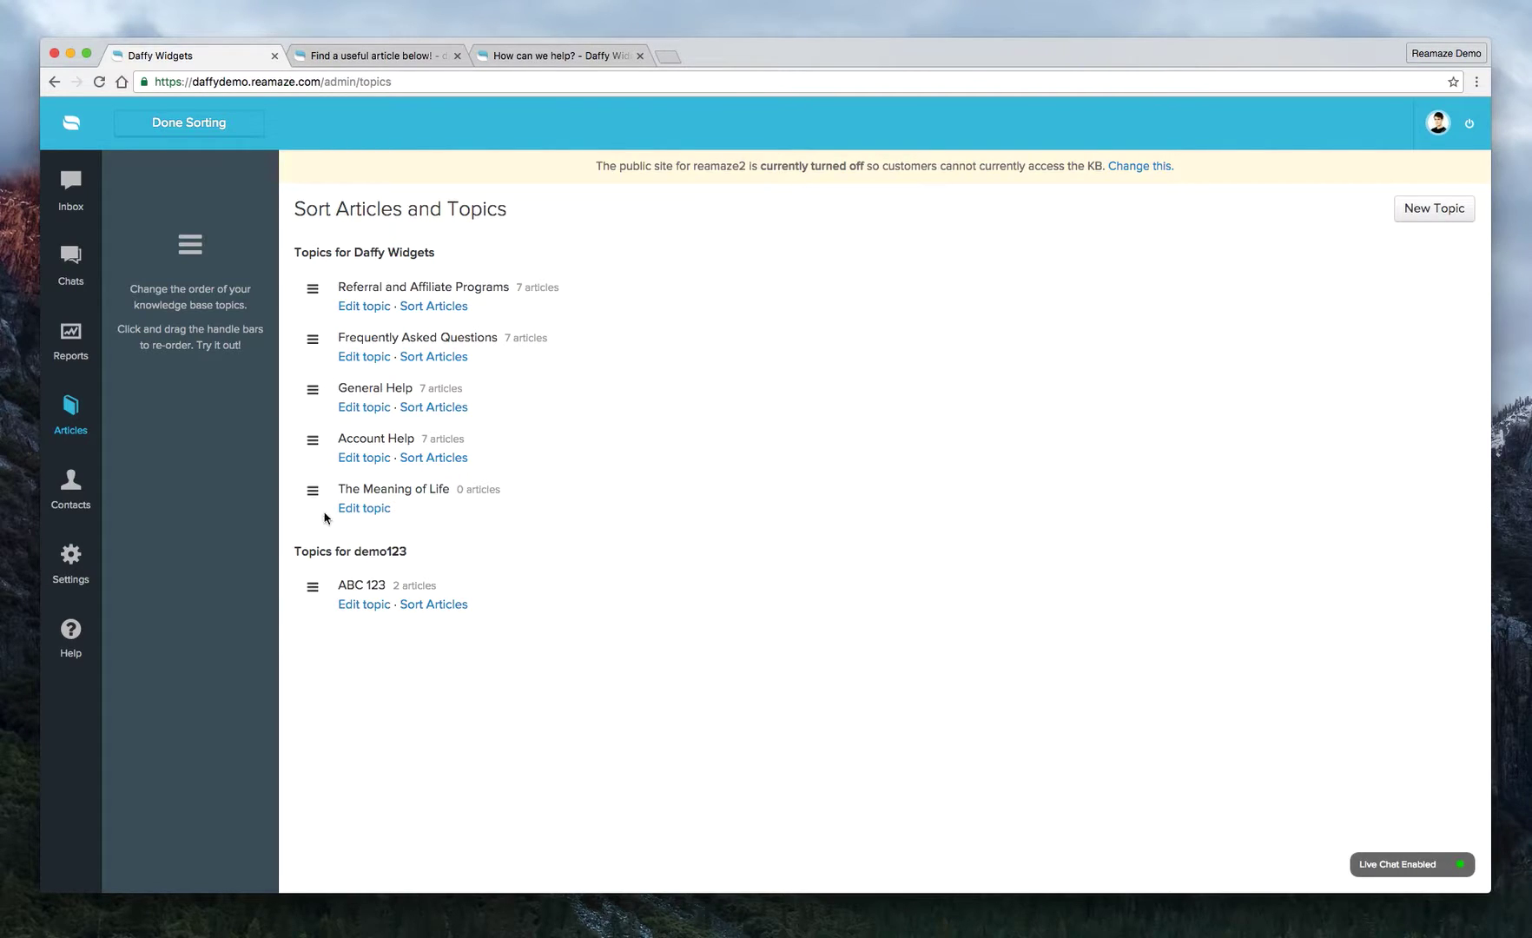
{"action": "left_click_drag", "start_coordinate": [312, 446], "coordinate": [311, 337]}
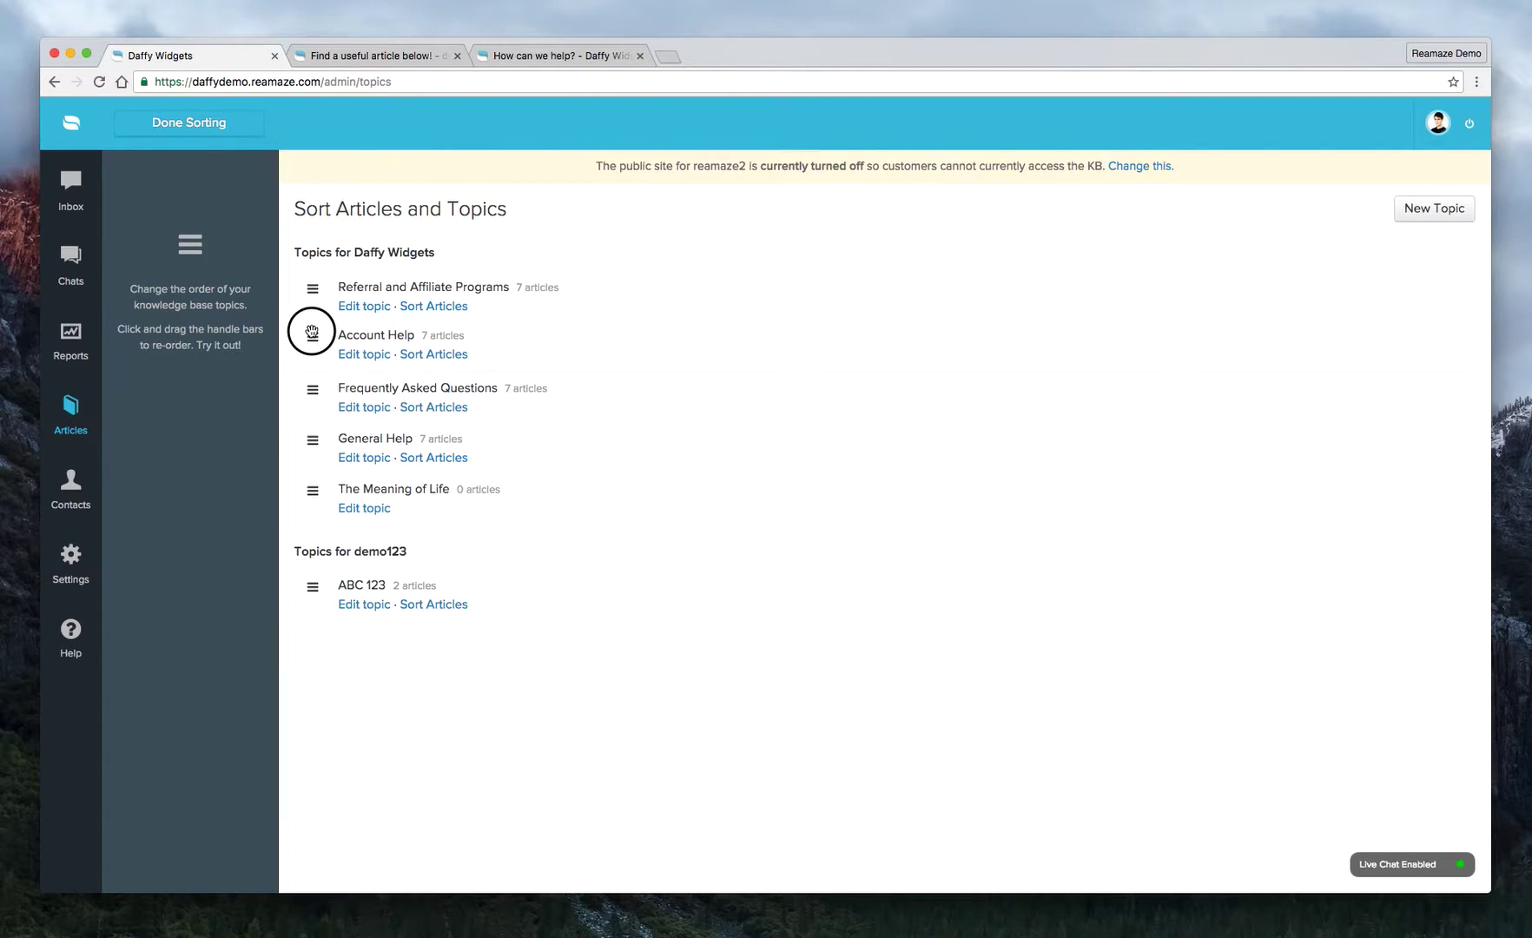
{"action": "left_click", "coordinate": [434, 357]}
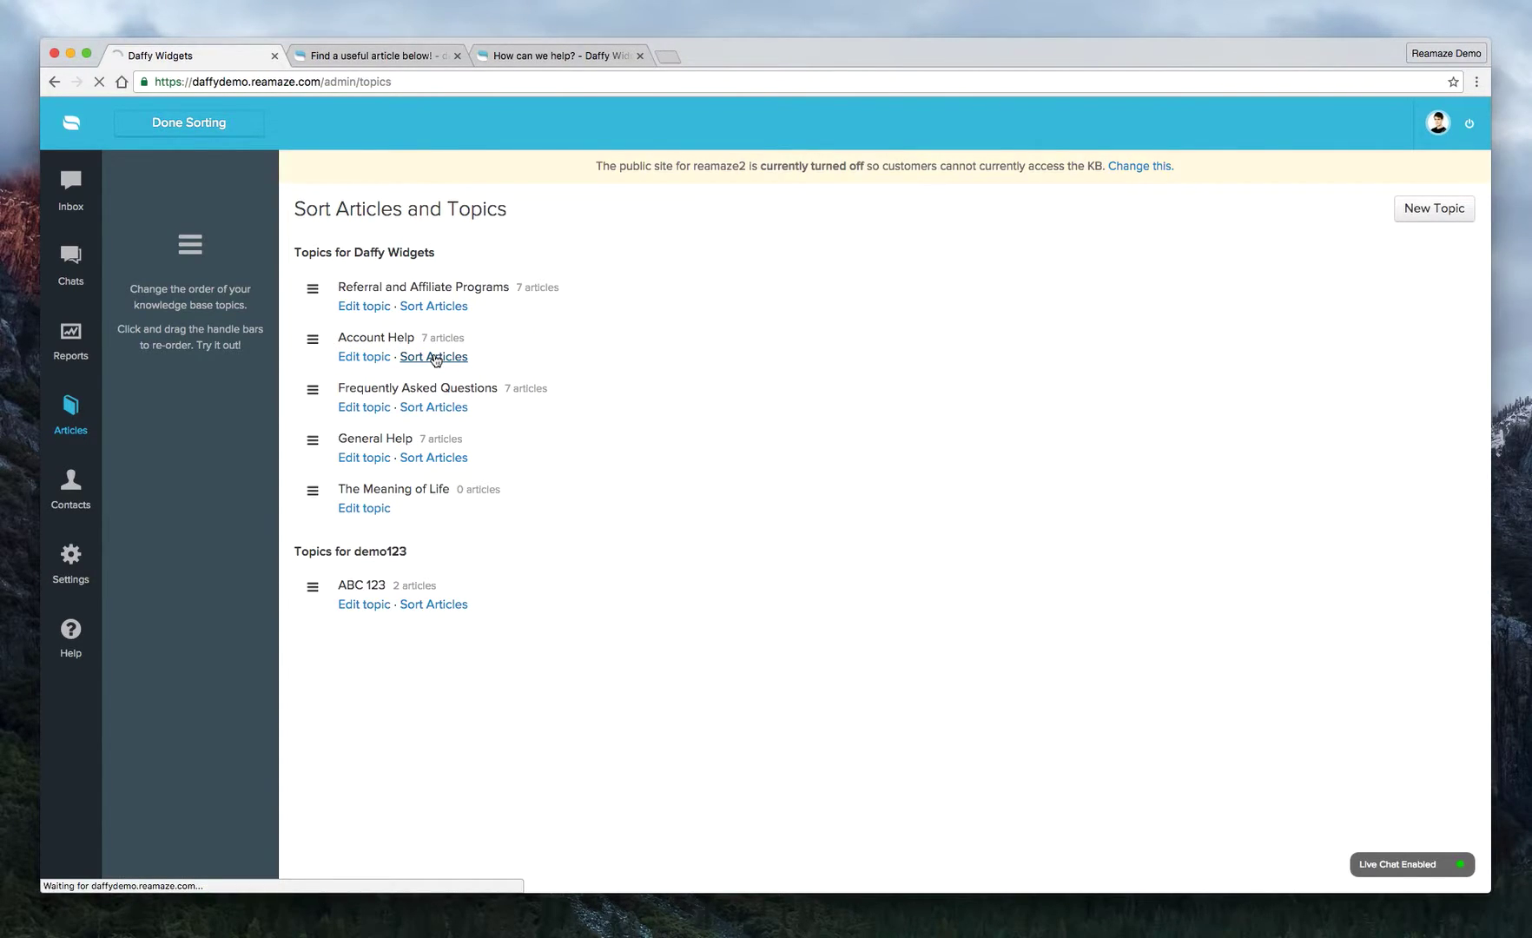
{"action": "mouse_move", "coordinate": [311, 391]}
{"action": "left_mouse_down"}
{"action": "mouse_move", "coordinate": [304, 499]}
{"action": "mouse_move", "coordinate": [304, 400]}
{"action": "mouse_move", "coordinate": [314, 415]}
{"action": "left_mouse_up"}
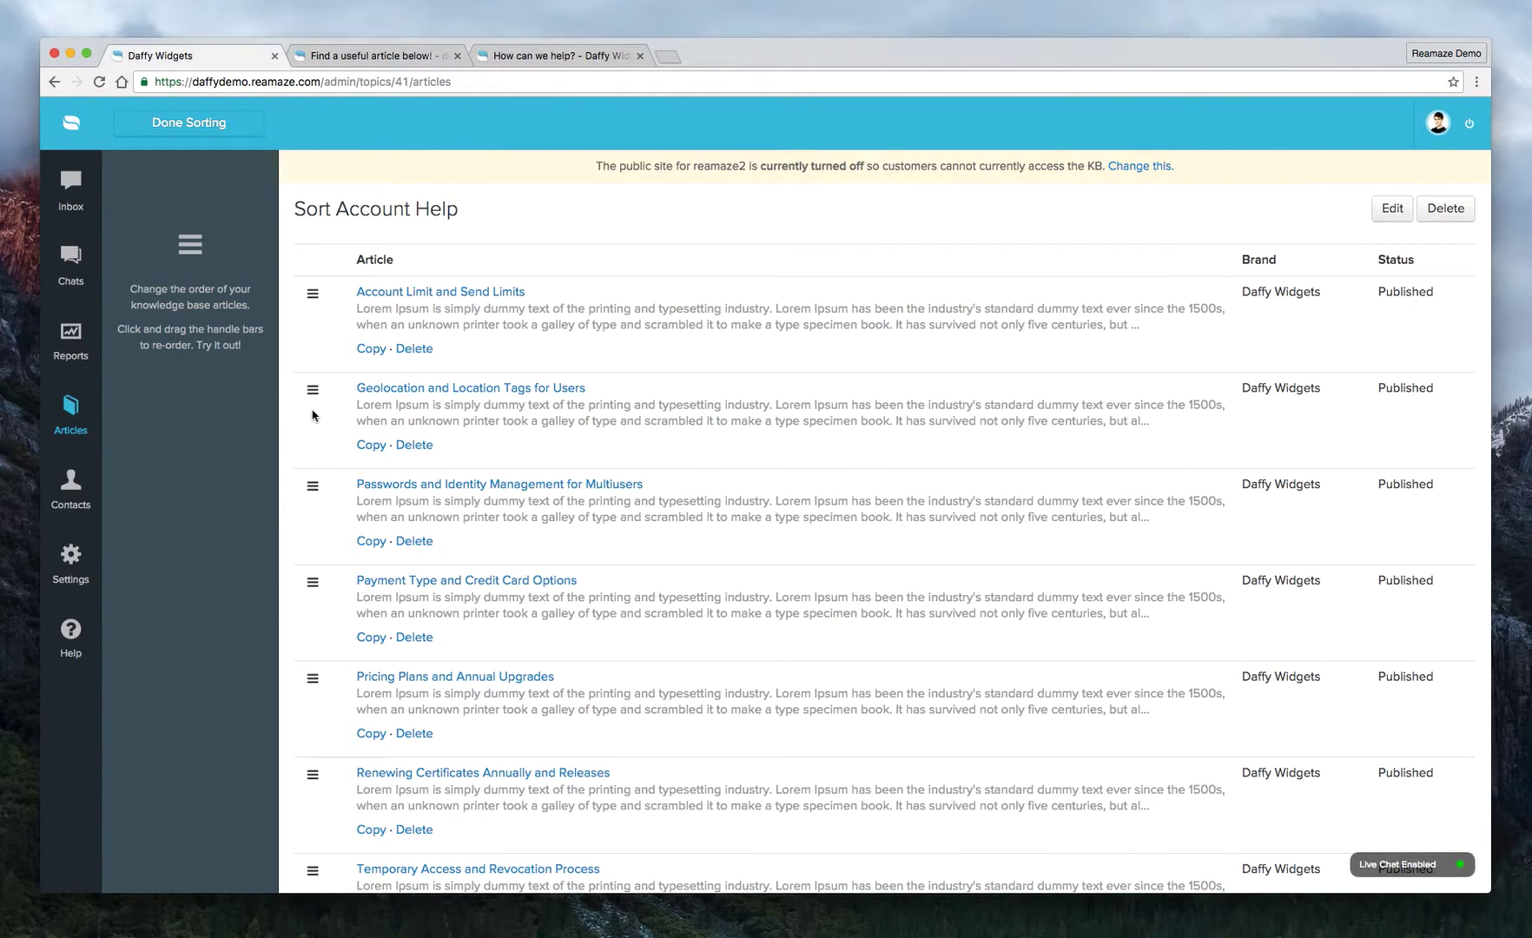
{"action": "left_click", "coordinate": [192, 127]}
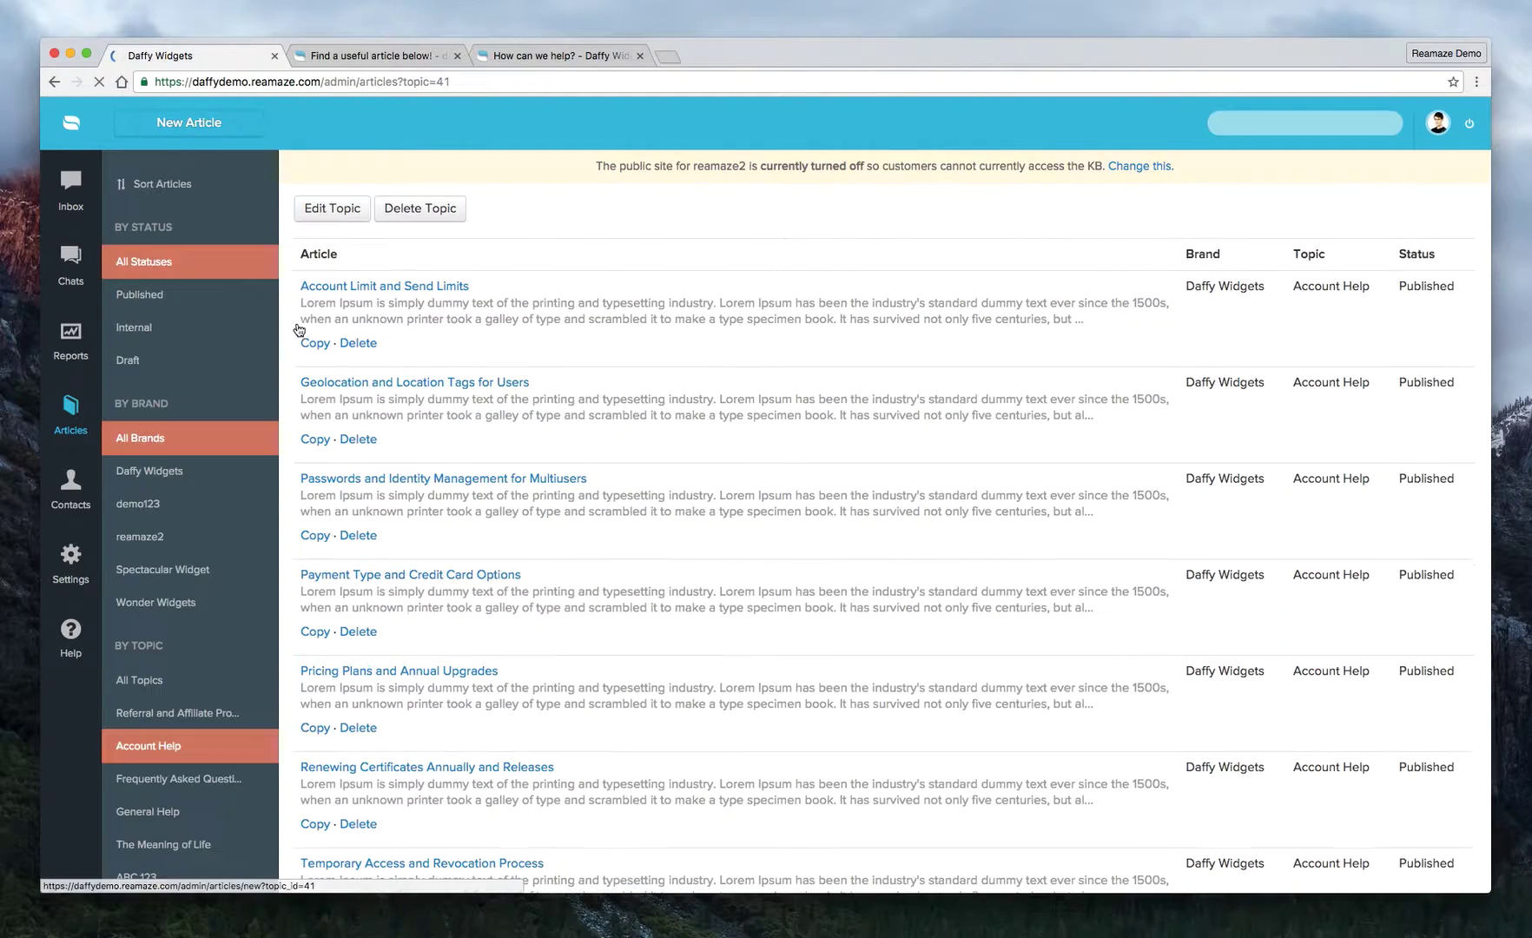
View the Daffy Widgets help center, then return to the demo123 support site.
{"action": "left_click", "coordinate": [539, 56]}
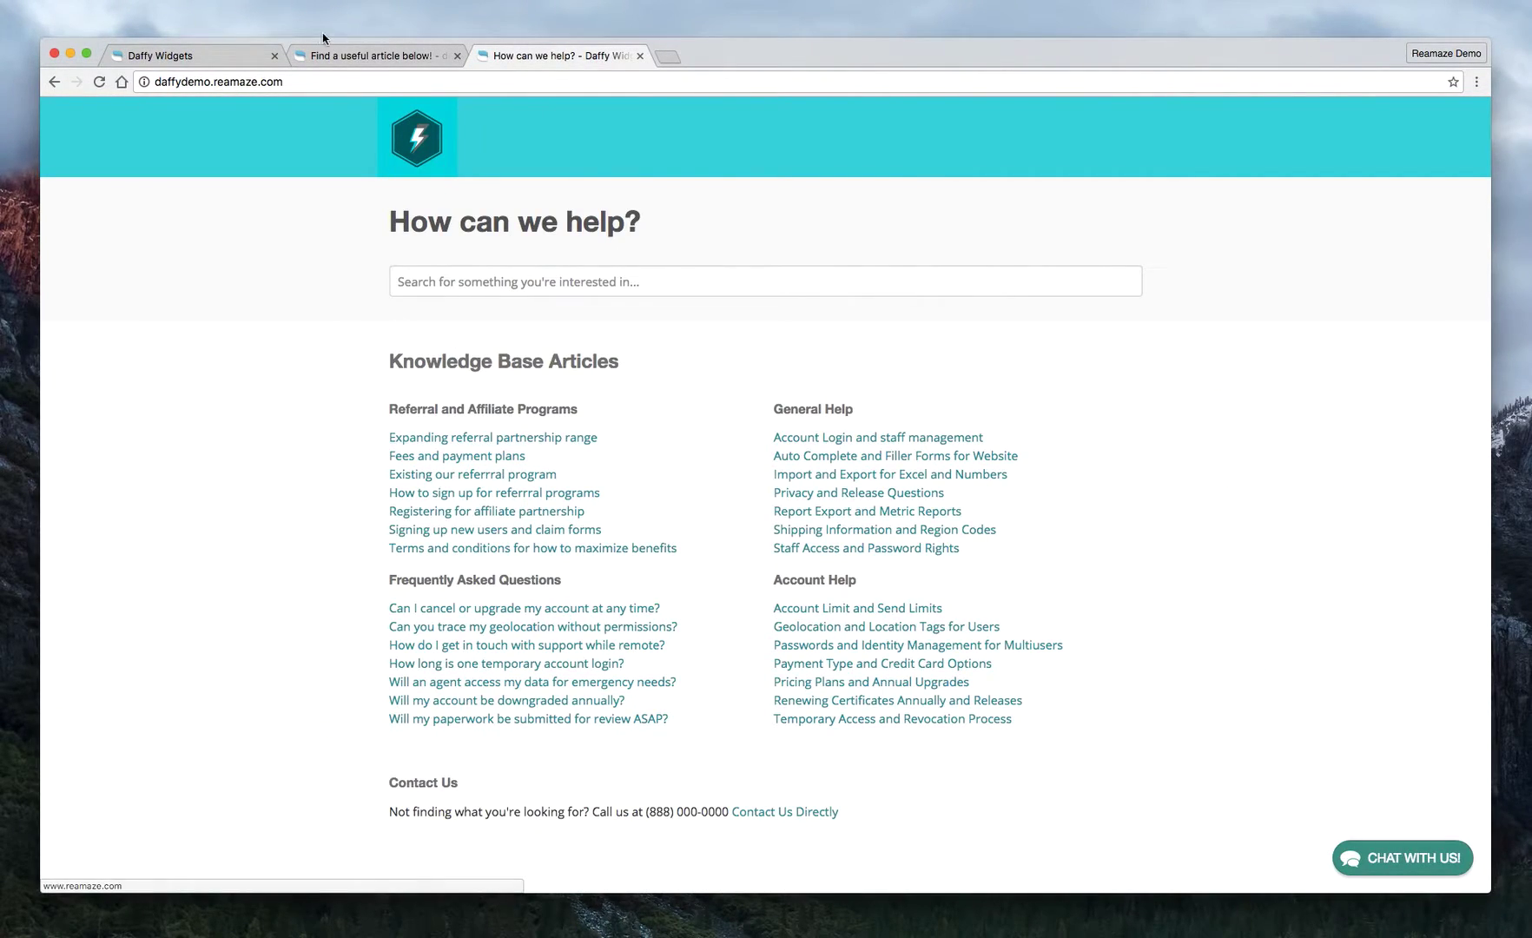
{"action": "left_click", "coordinate": [350, 56]}
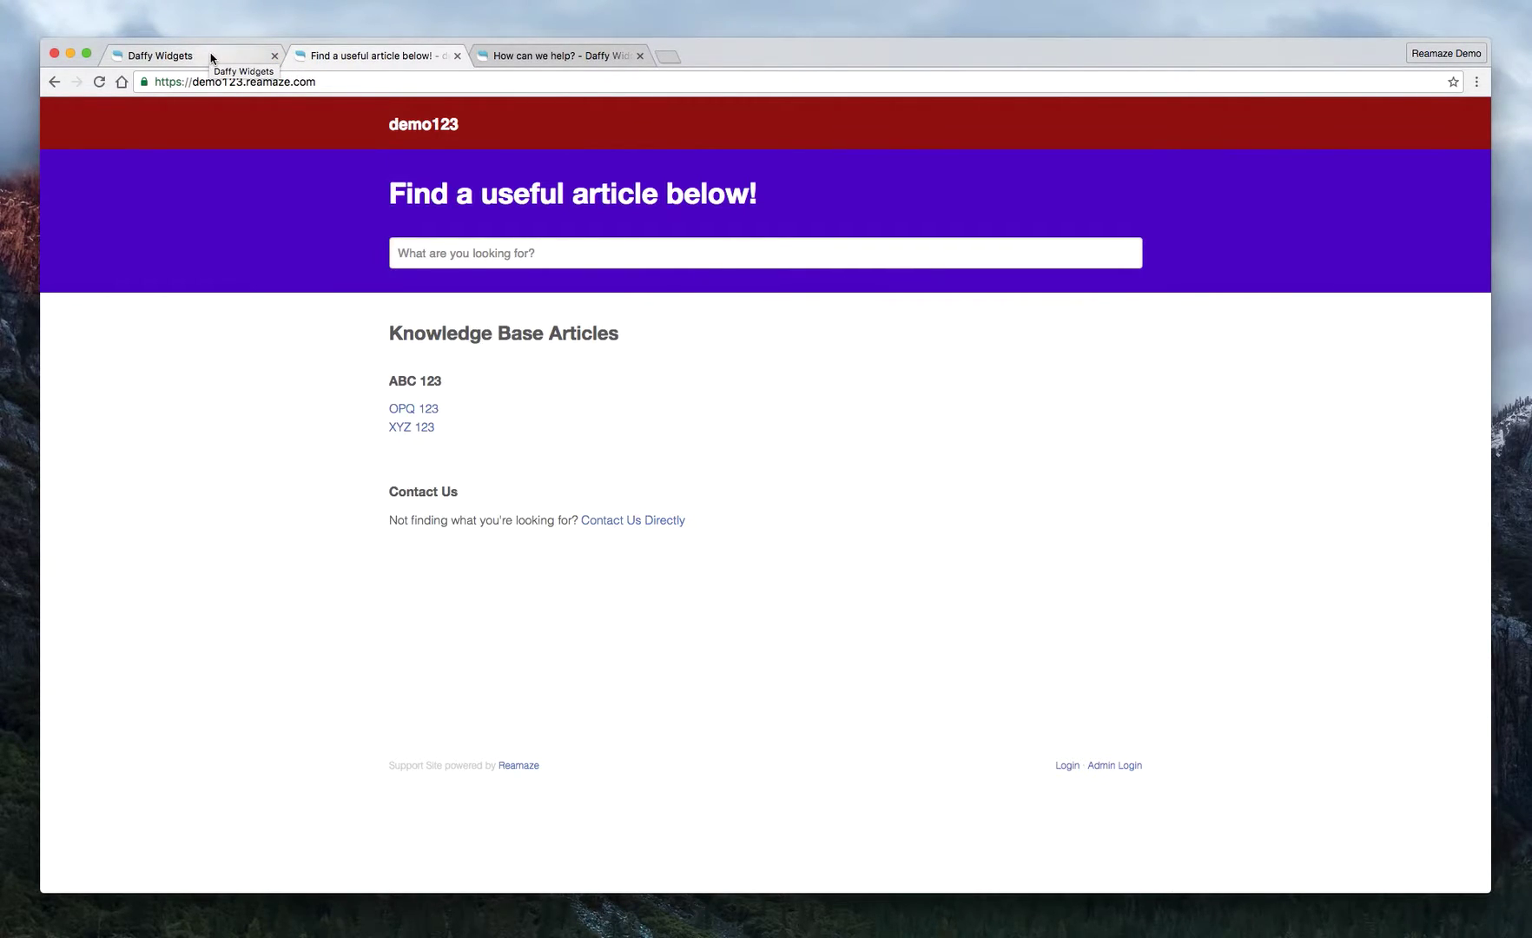
Load kb.animatron.com in a new tab, correcting the mistyped kb-animatron.com address.
{"action": "left_click", "coordinate": [668, 56]}
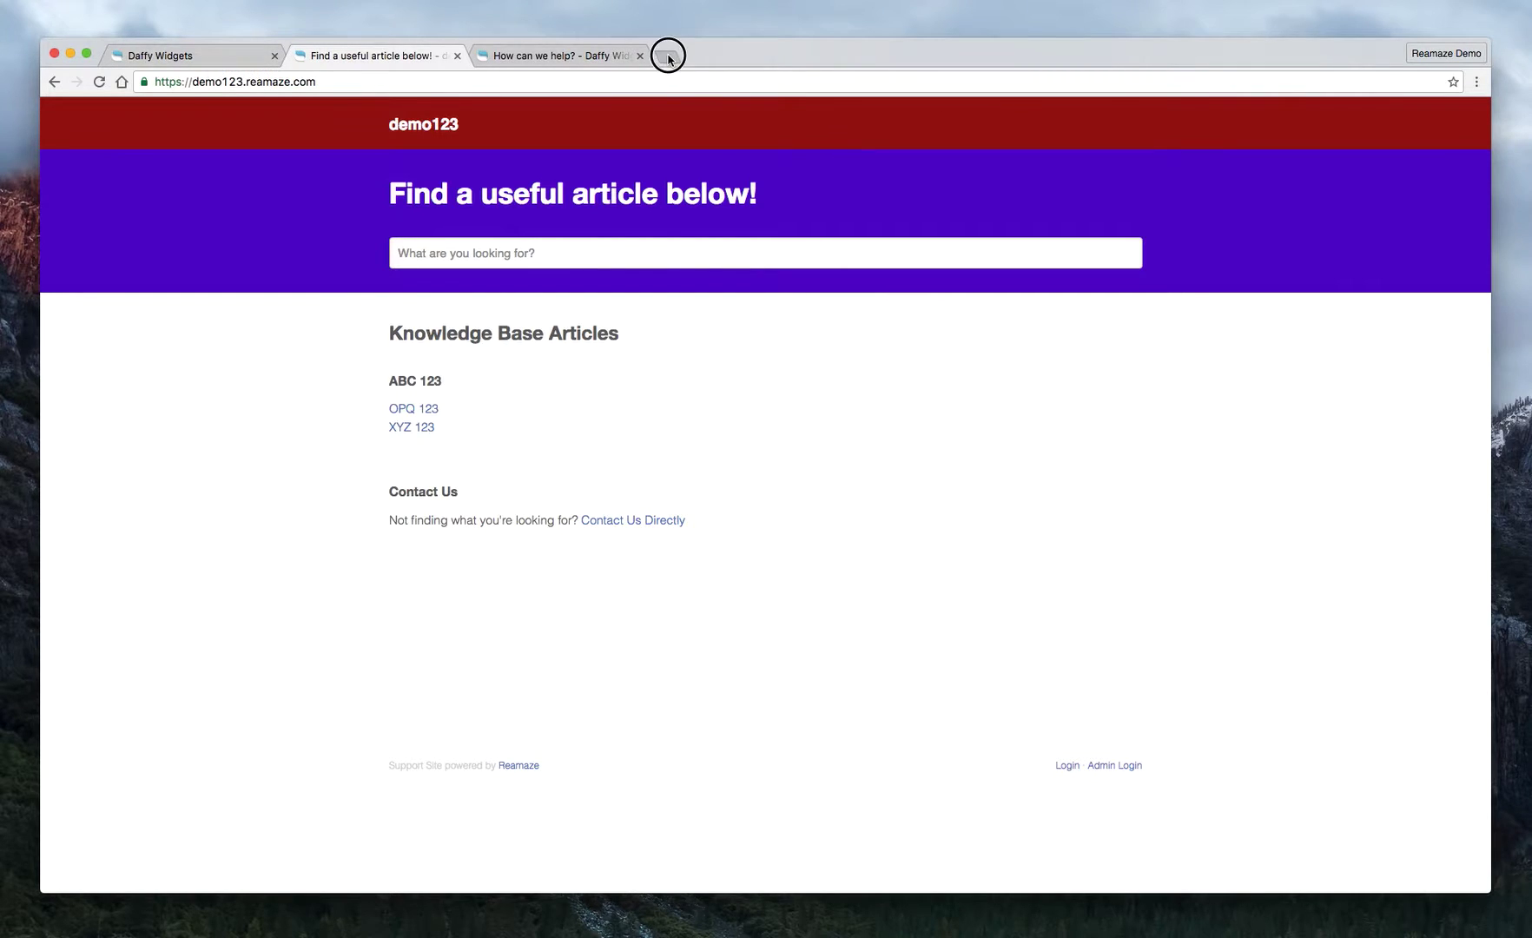
{"action": "type", "text": "kb"}
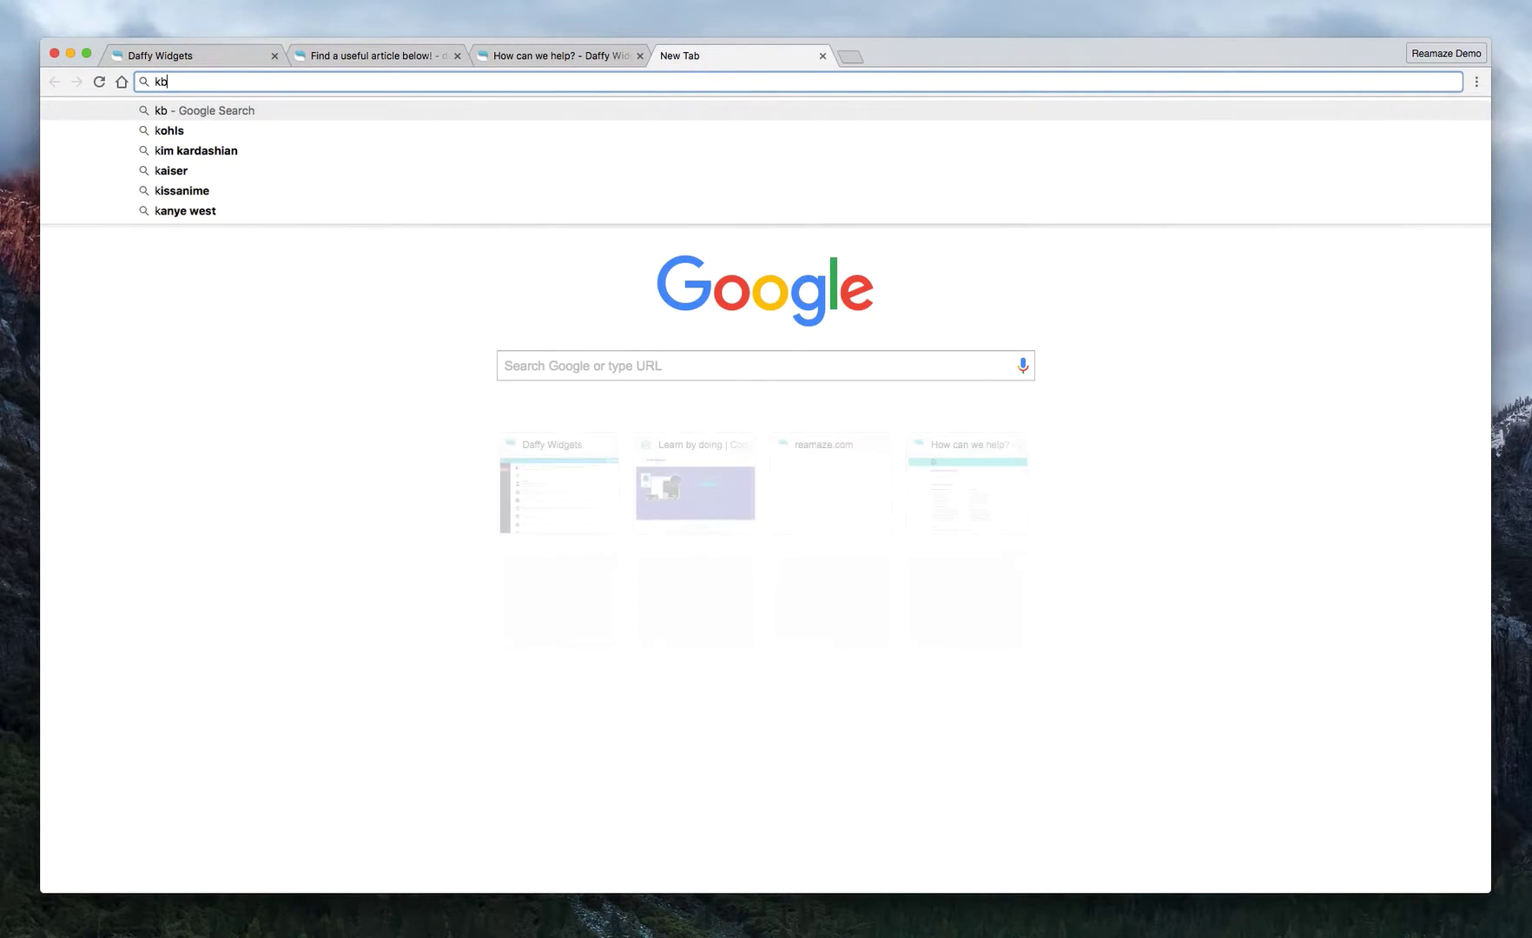
{"action": "type", "text": "-animatron"}
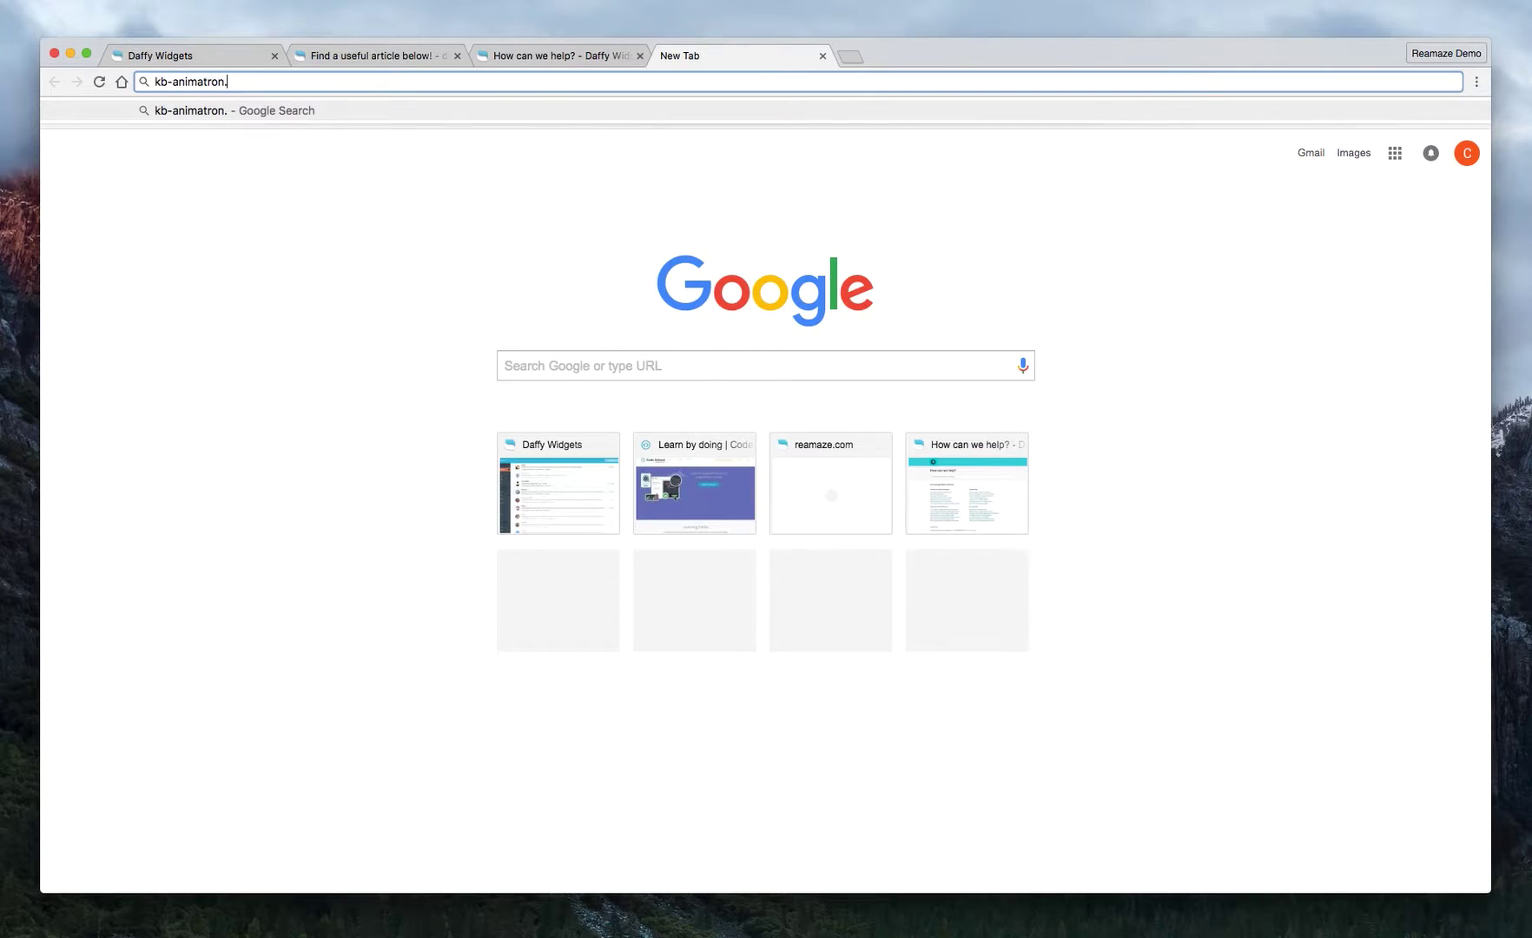
{"action": "type", "text": ".com"}
{"action": "key", "text": "Return"}
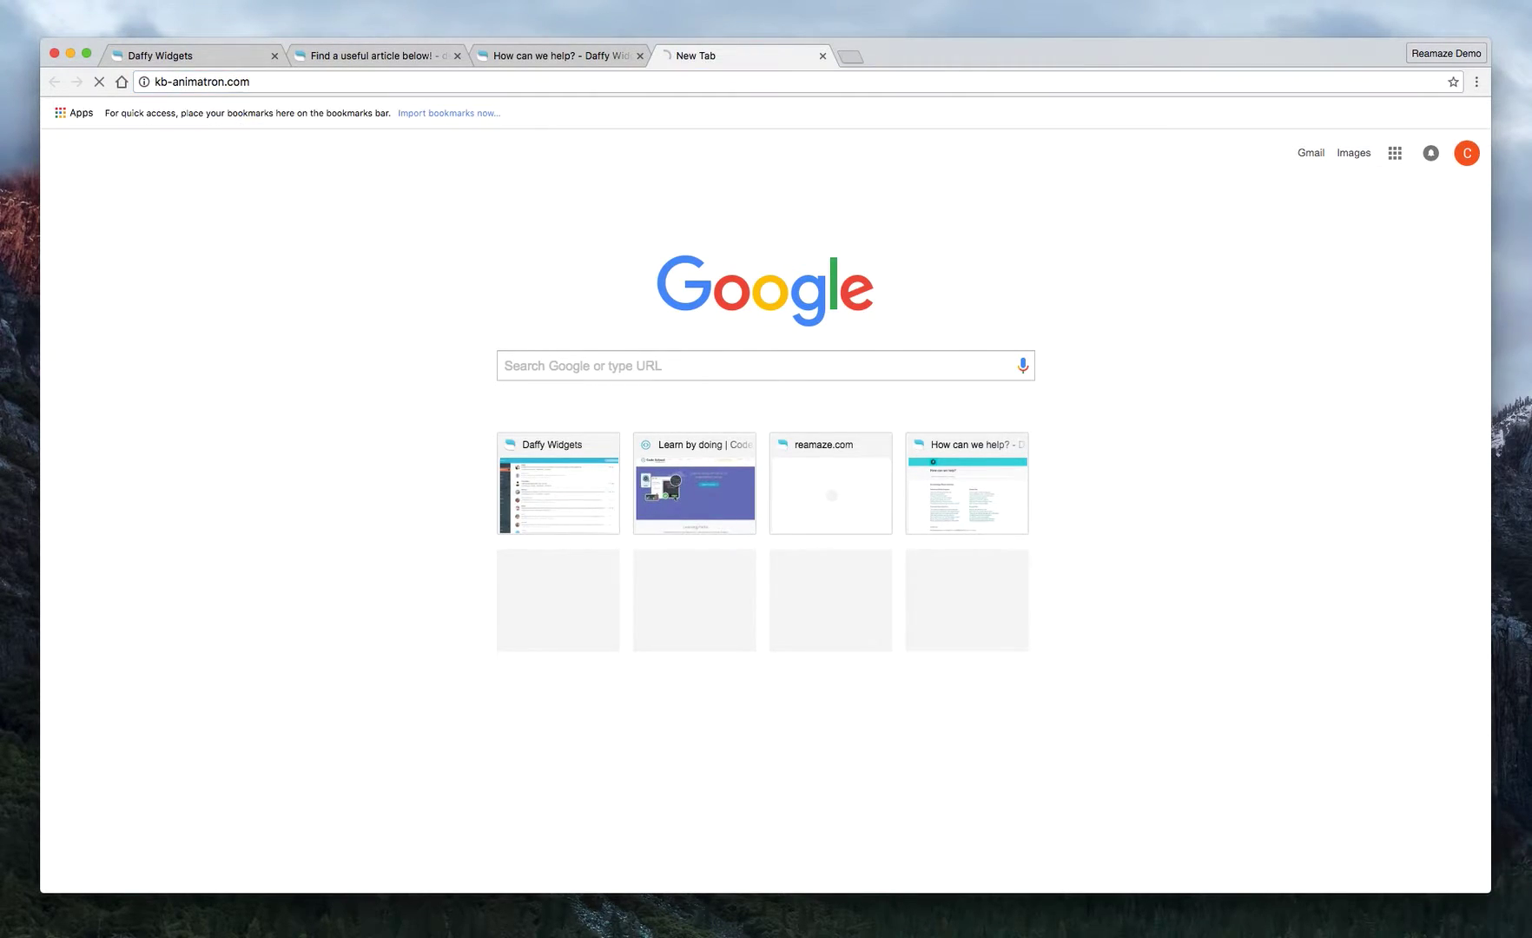
{"action": "left_click", "coordinate": [447, 81]}
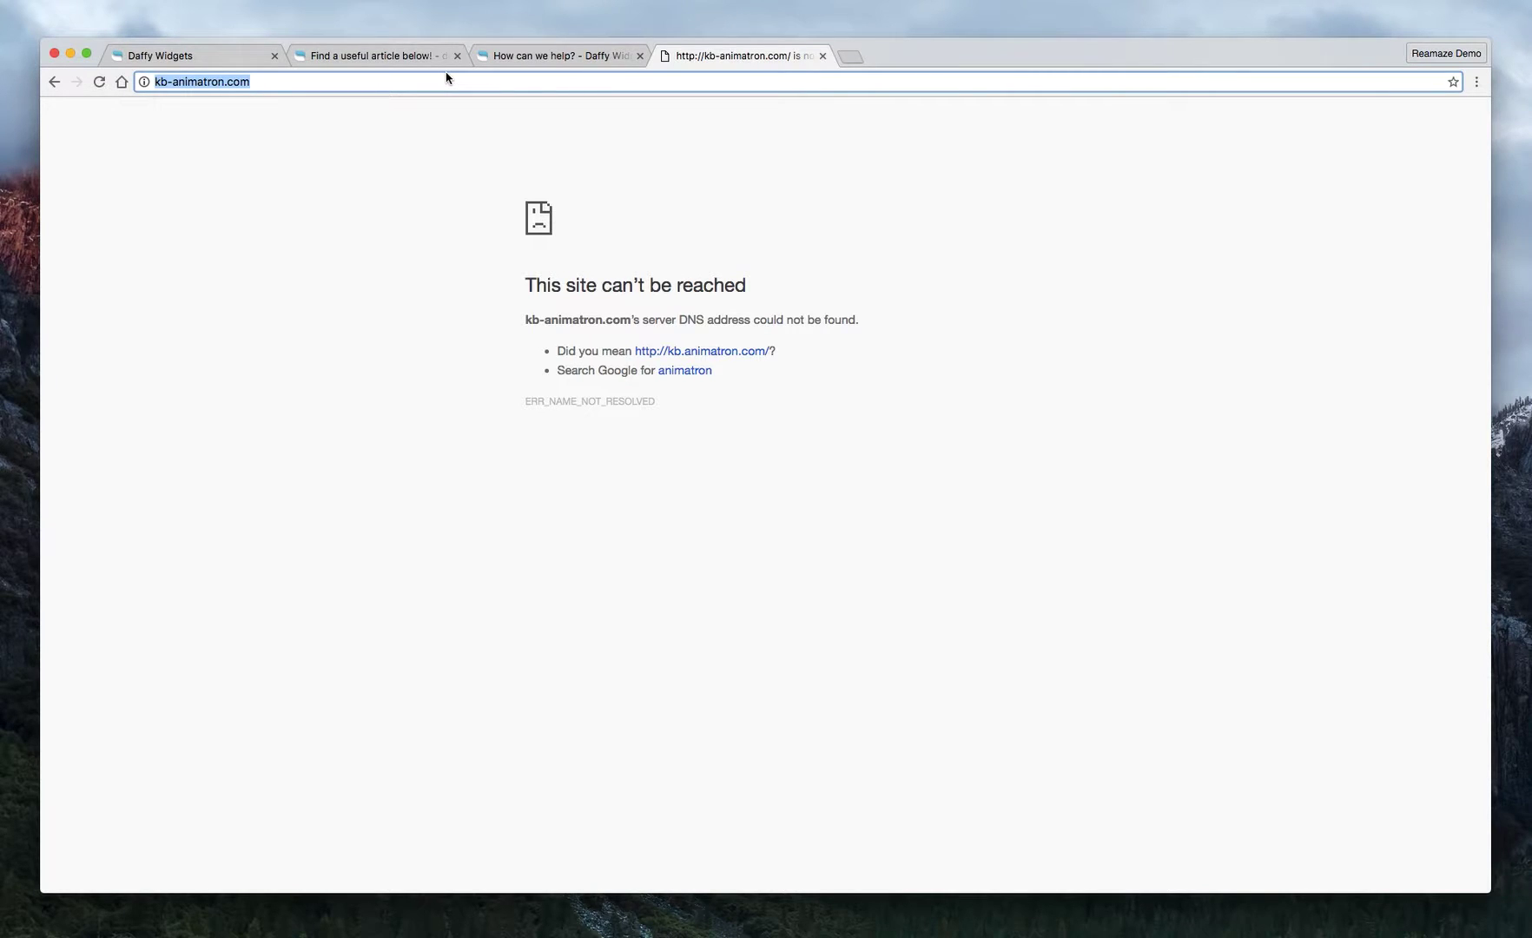
{"action": "type", "text": "kr"}
{"action": "key", "text": "BackSpace"}
{"action": "type", "text": "b.a"}
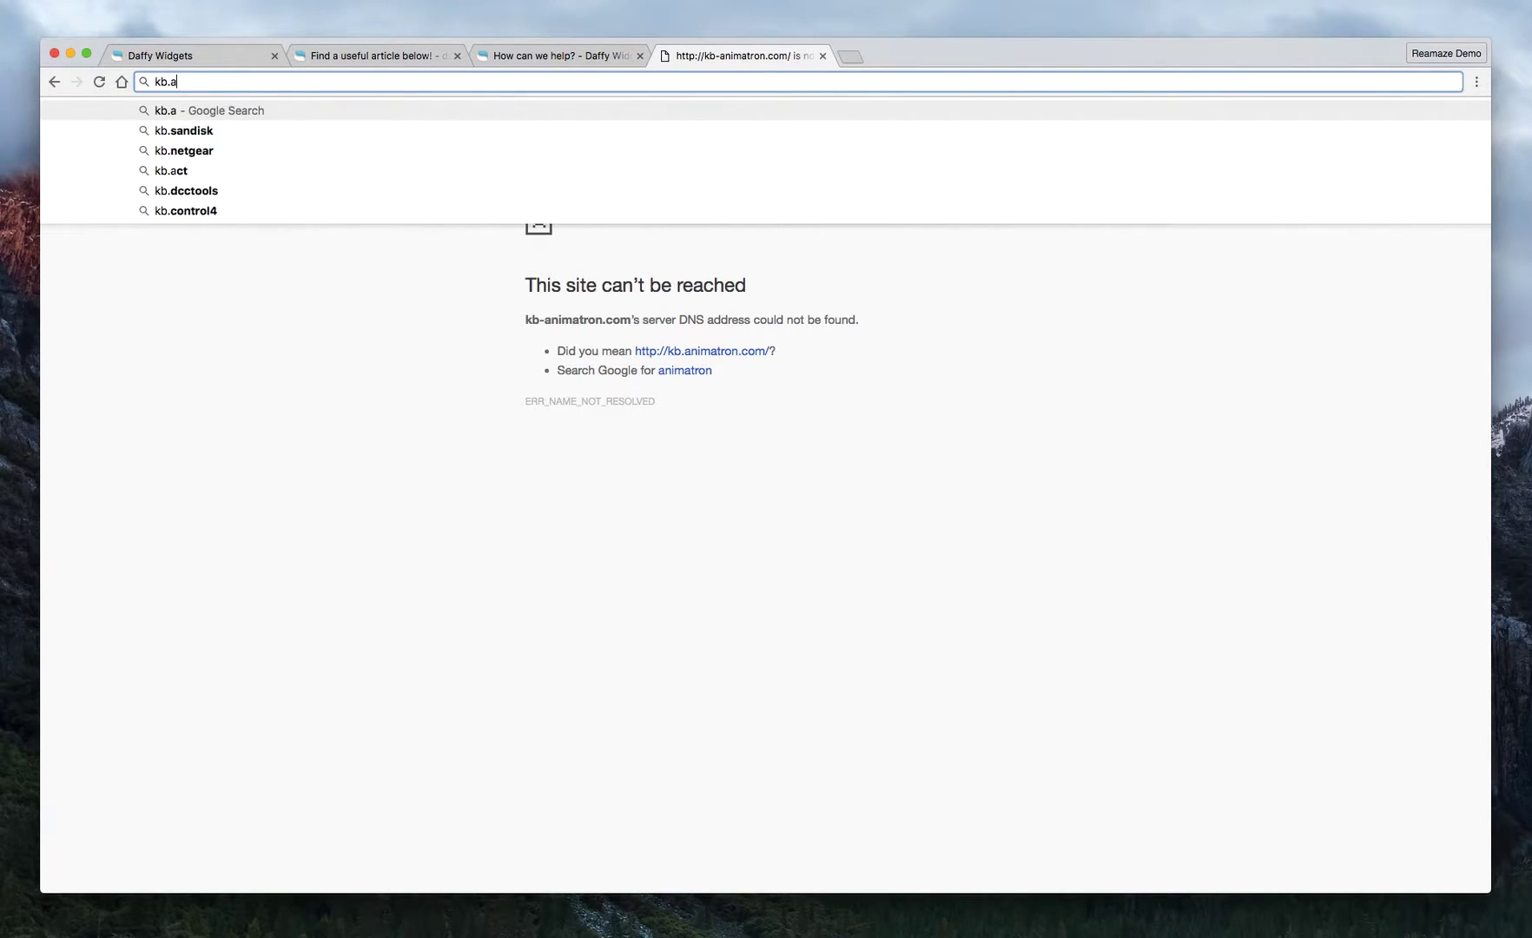
{"action": "type", "text": "nimatron.com"}
{"action": "key", "text": "Return"}
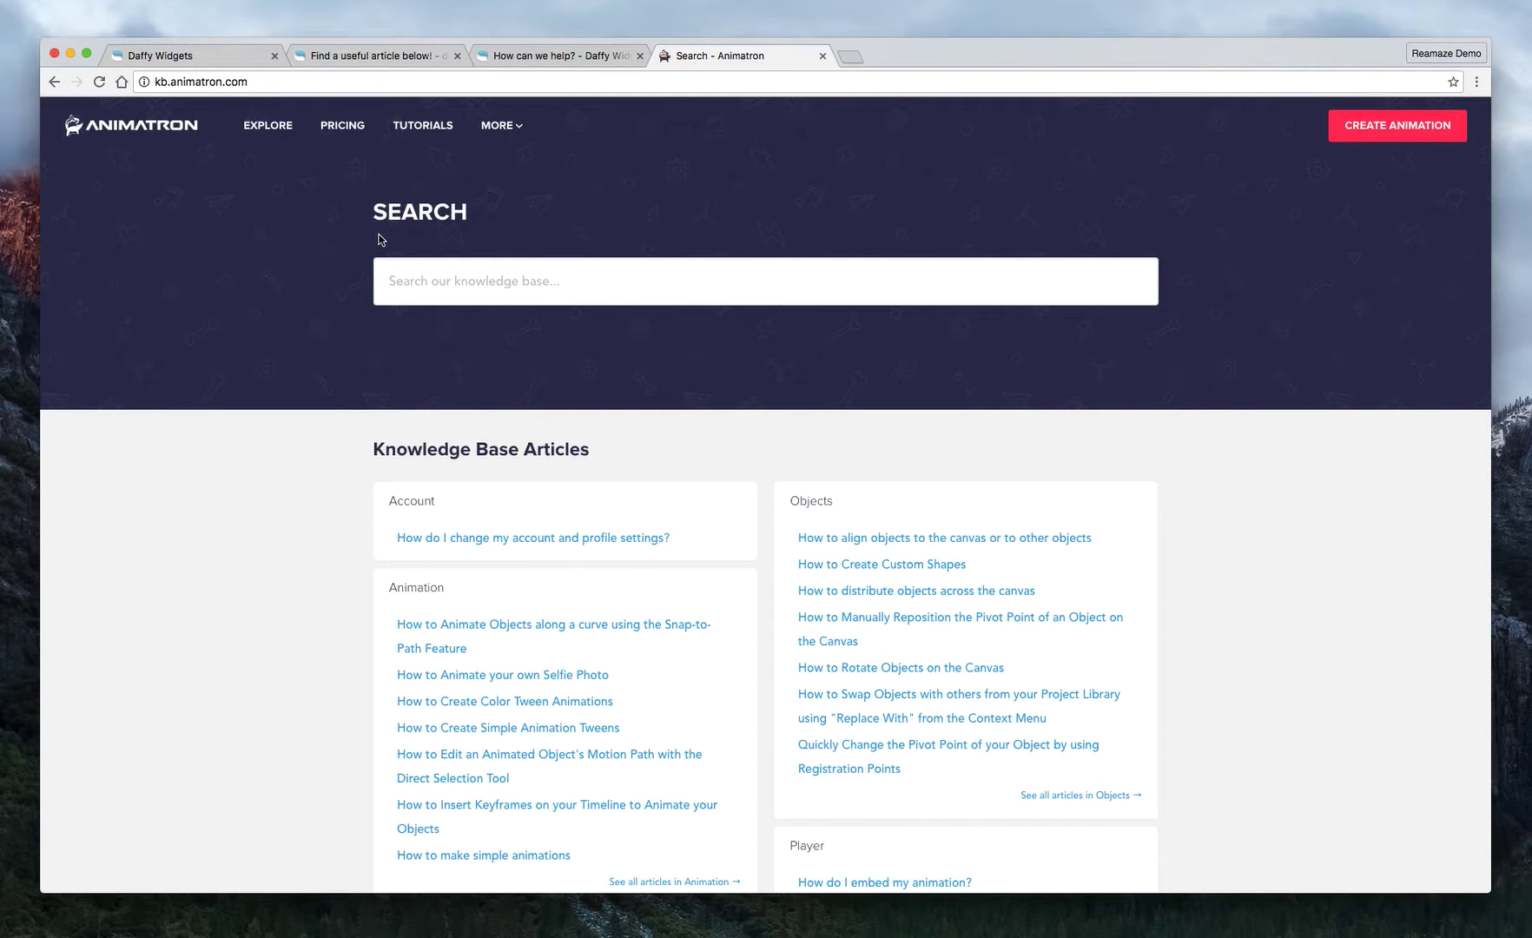
Browse the Animatron knowledge base and open 'How to Animate Objects along a Curve Using the Snap-to-Path Feature'.
{"action": "scroll", "coordinate": [376, 217], "scroll_direction": "down", "scroll_amount": 6}
{"action": "scroll", "coordinate": [376, 216], "scroll_direction": "up", "scroll_amount": 6}
{"action": "scroll", "coordinate": [373, 246], "scroll_direction": "up", "scroll_amount": 2}
{"action": "left_click_drag", "start_coordinate": [359, 217], "coordinate": [436, 217]}
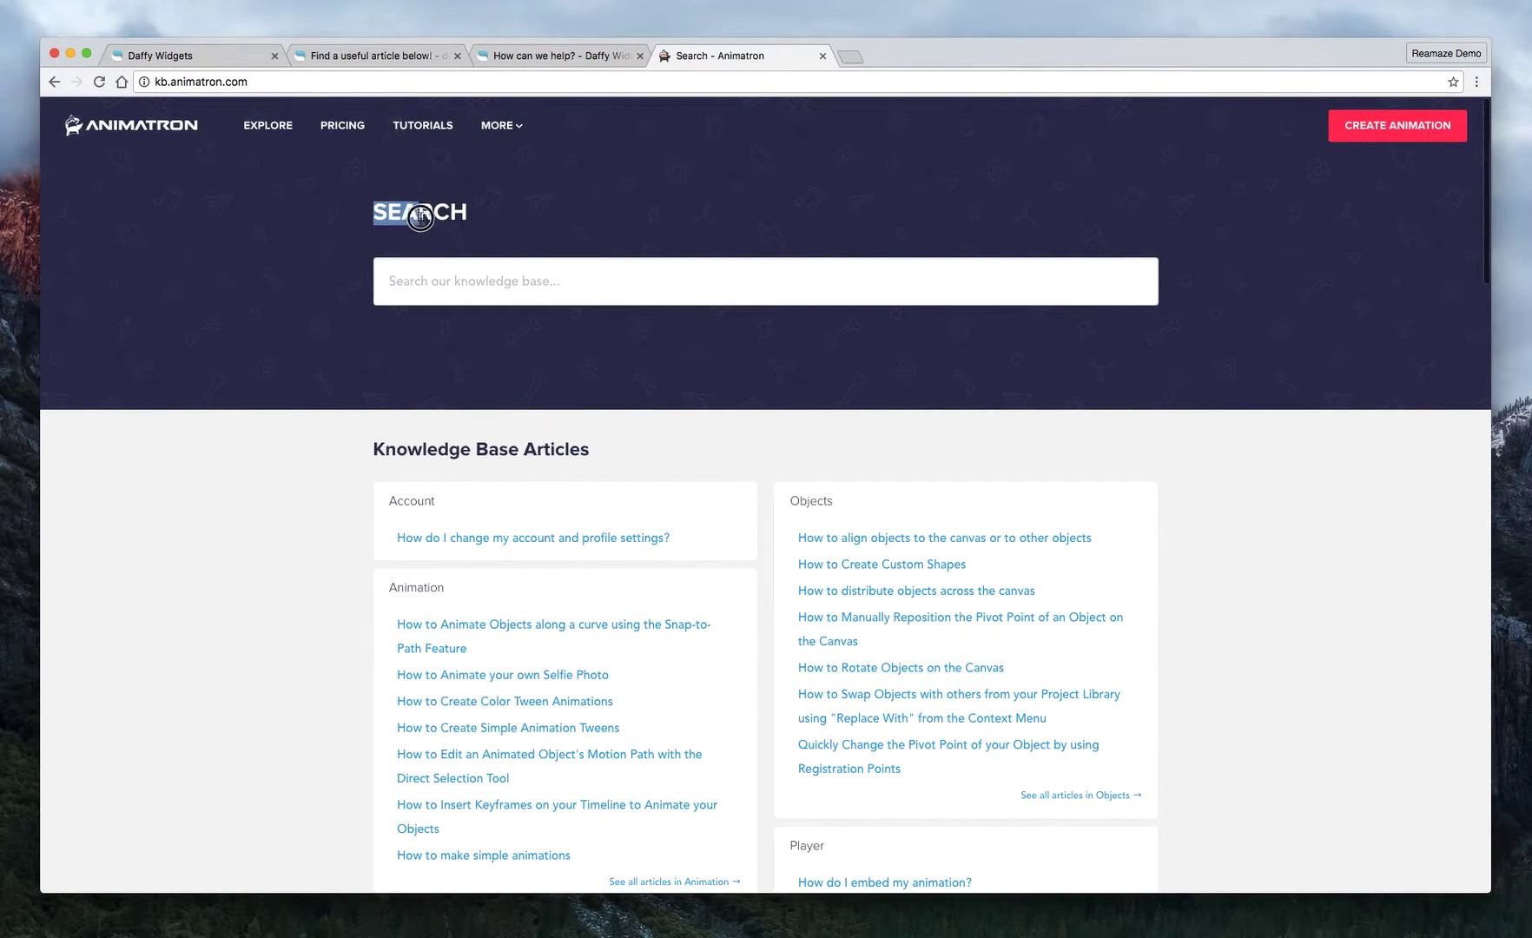
{"action": "left_click", "coordinate": [497, 205]}
{"action": "scroll", "coordinate": [463, 274], "scroll_direction": "down", "scroll_amount": 2}
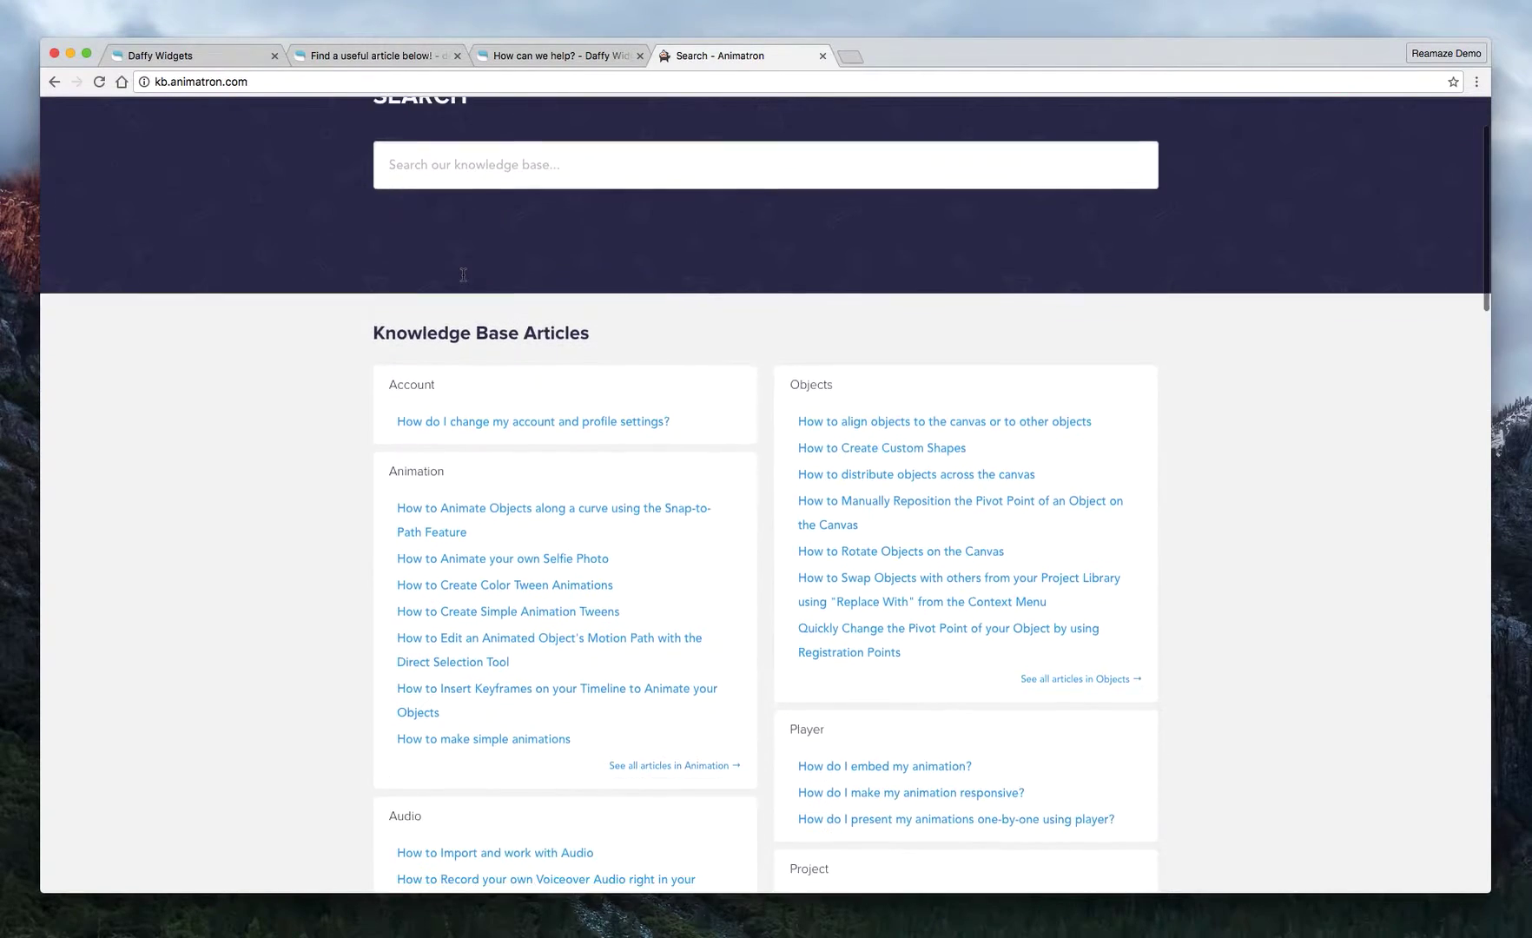
{"action": "scroll", "coordinate": [463, 275], "scroll_direction": "up", "scroll_amount": 2}
{"action": "scroll", "coordinate": [463, 278], "scroll_direction": "down", "scroll_amount": 5}
{"action": "scroll", "coordinate": [464, 281], "scroll_direction": "up", "scroll_amount": 3}
{"action": "scroll", "coordinate": [463, 280], "scroll_direction": "up", "scroll_amount": 2}
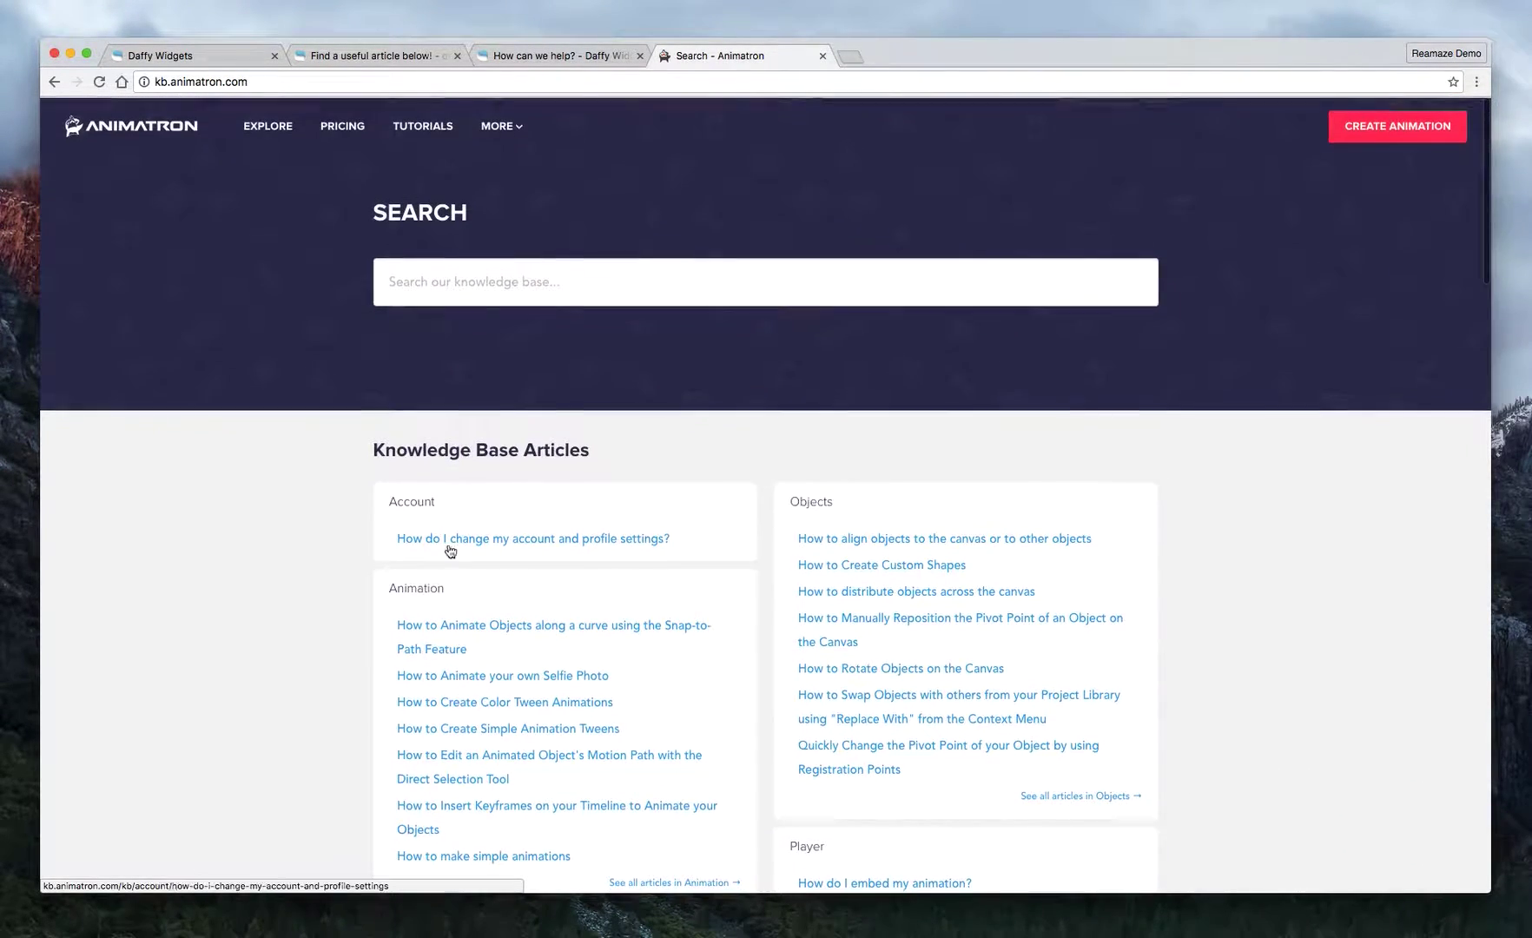
{"action": "scroll", "coordinate": [687, 582], "scroll_direction": "down", "scroll_amount": 3}
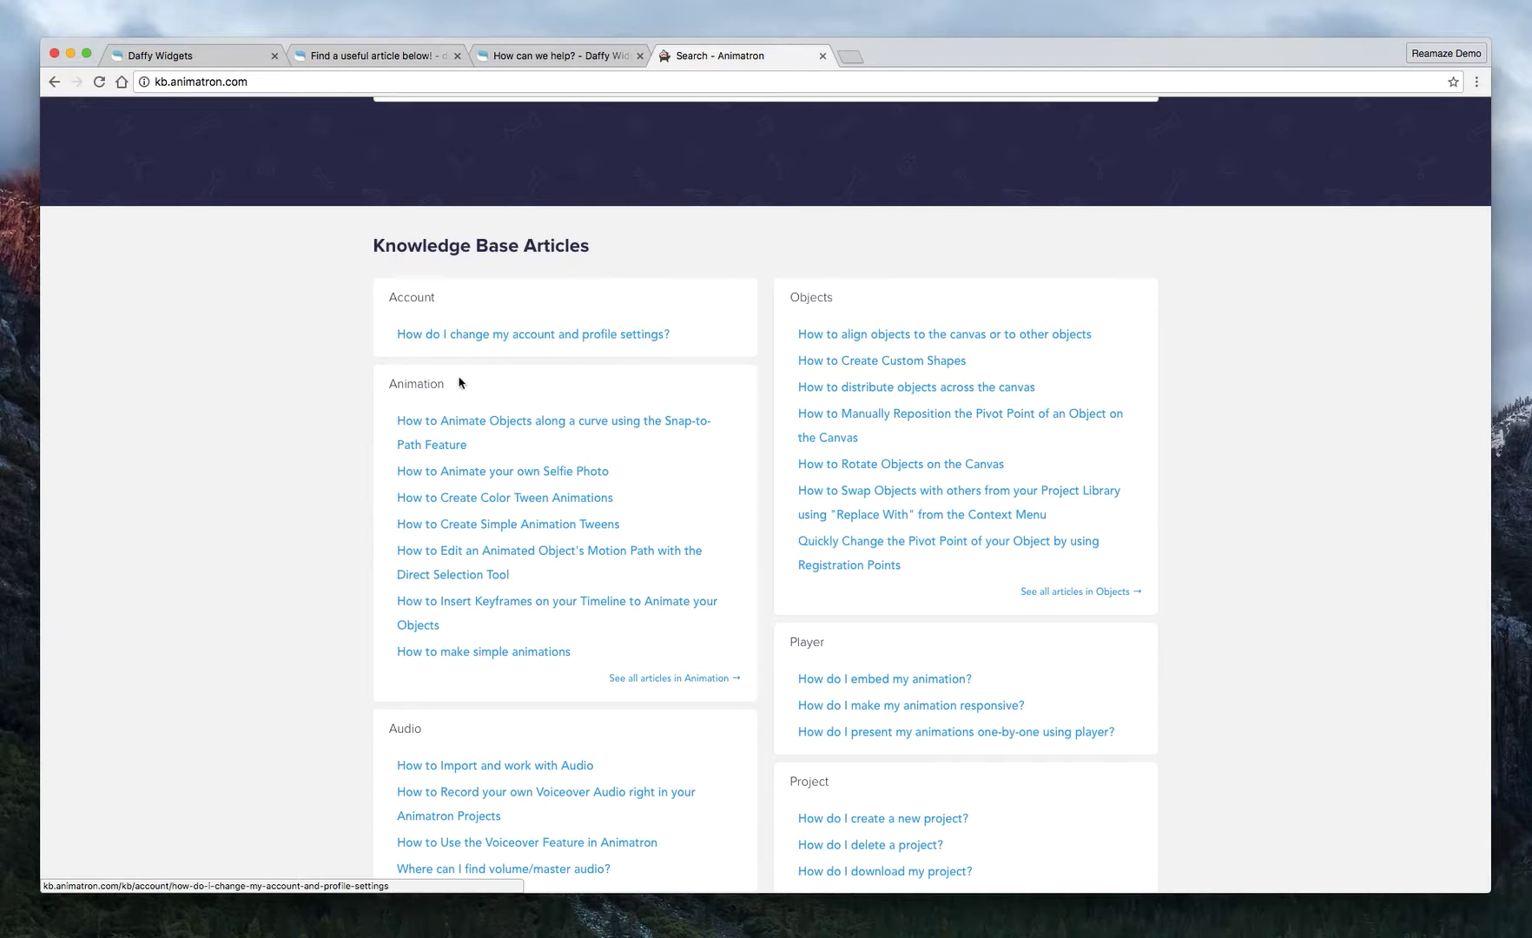
{"action": "scroll", "coordinate": [453, 340], "scroll_direction": "down", "scroll_amount": 2}
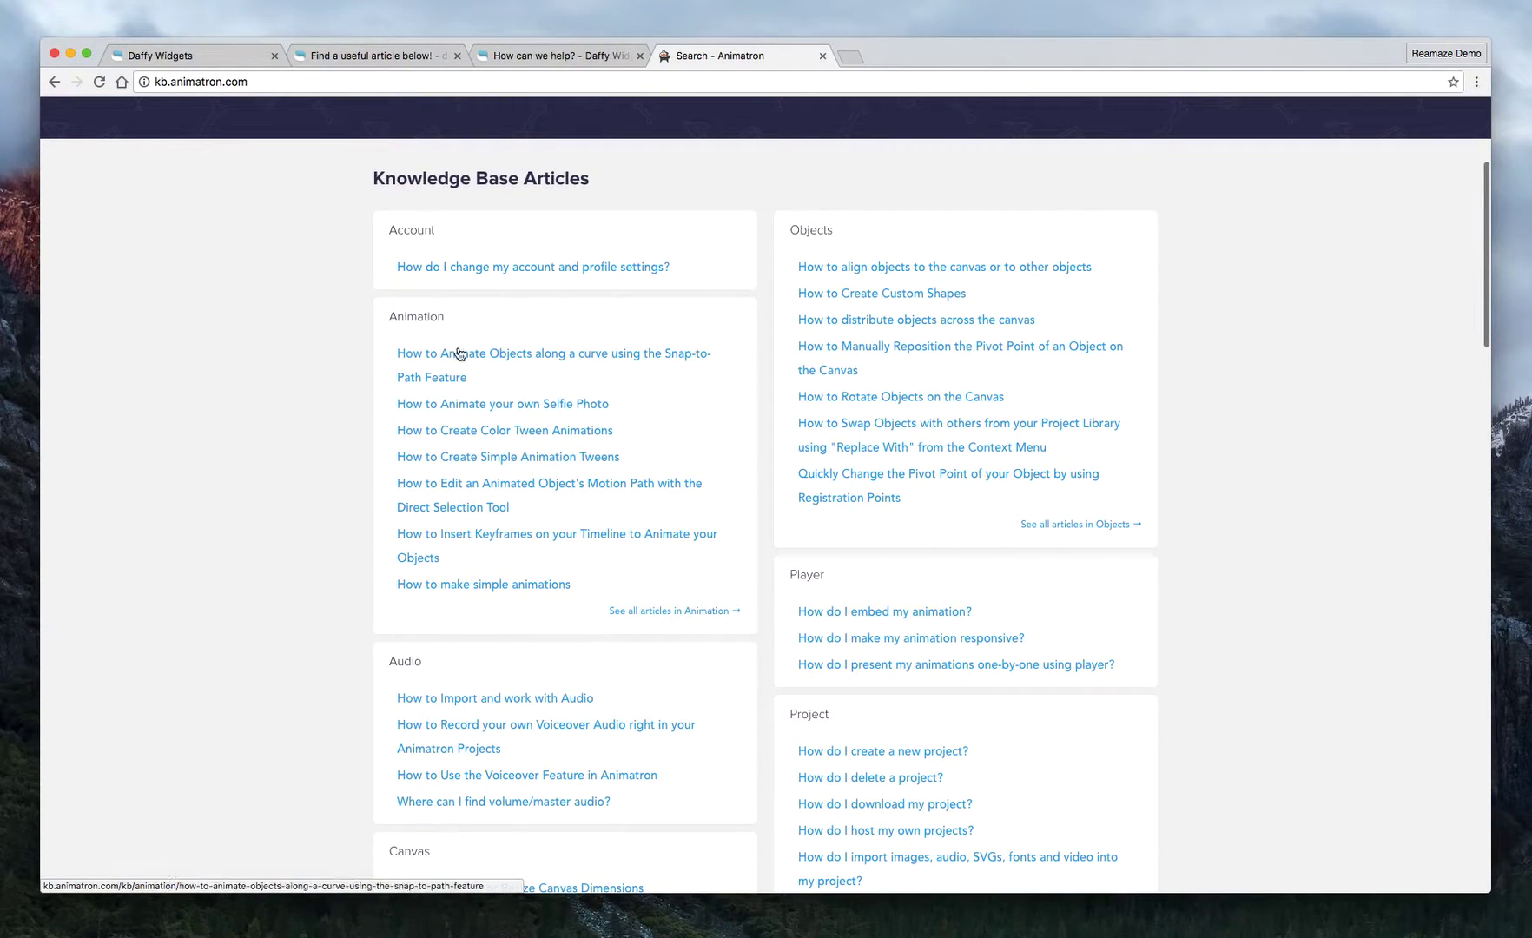
{"action": "left_click", "coordinate": [495, 354]}
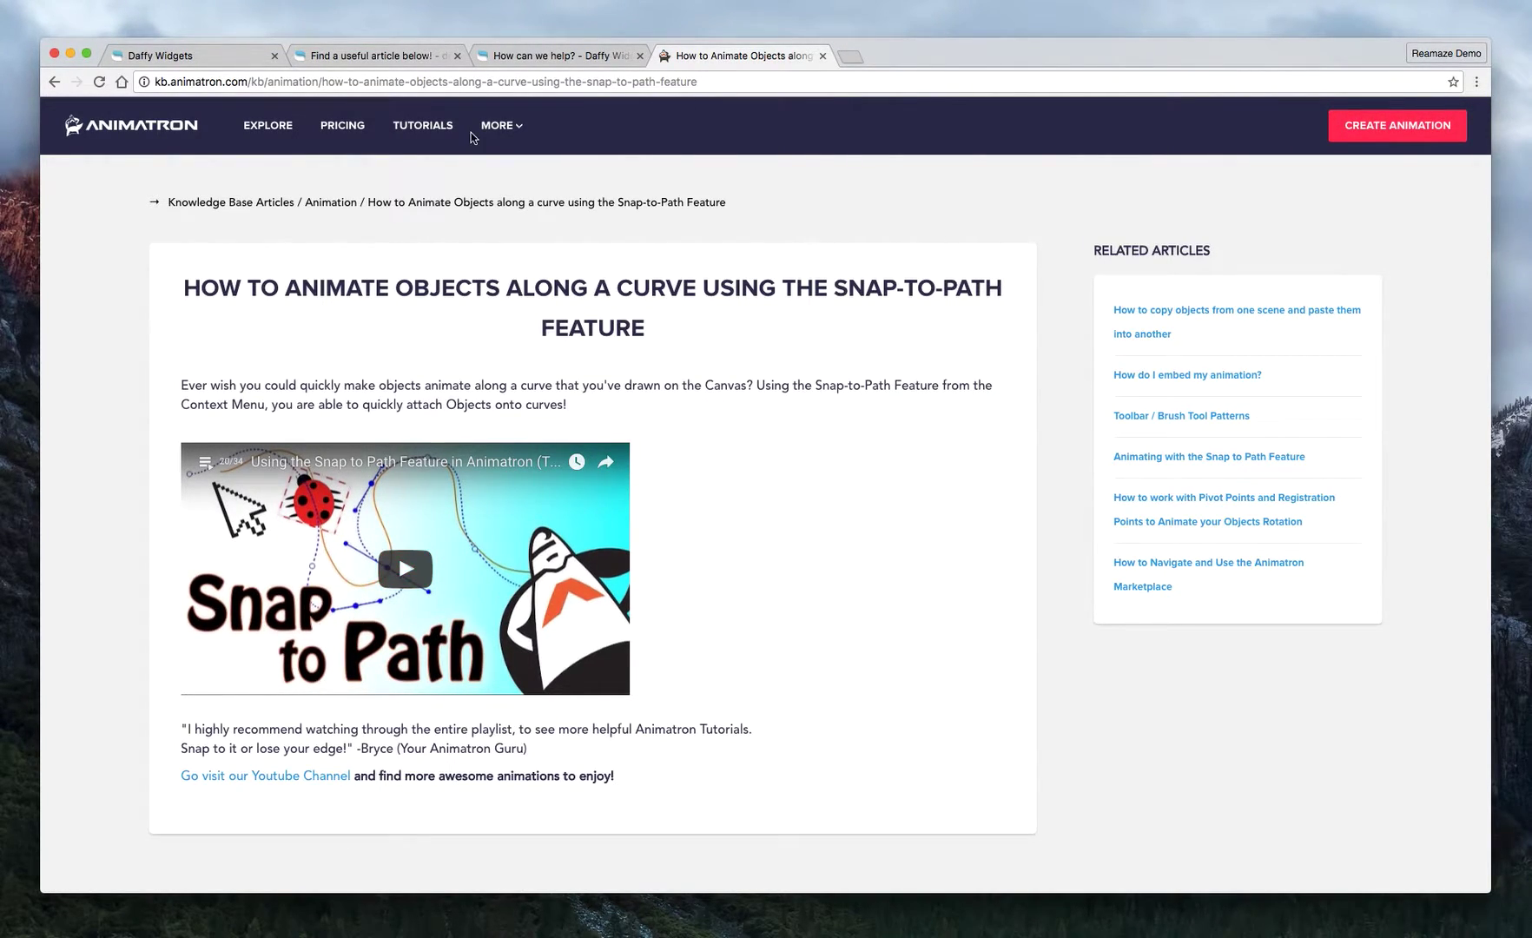
{"action": "left_click", "coordinate": [240, 58]}
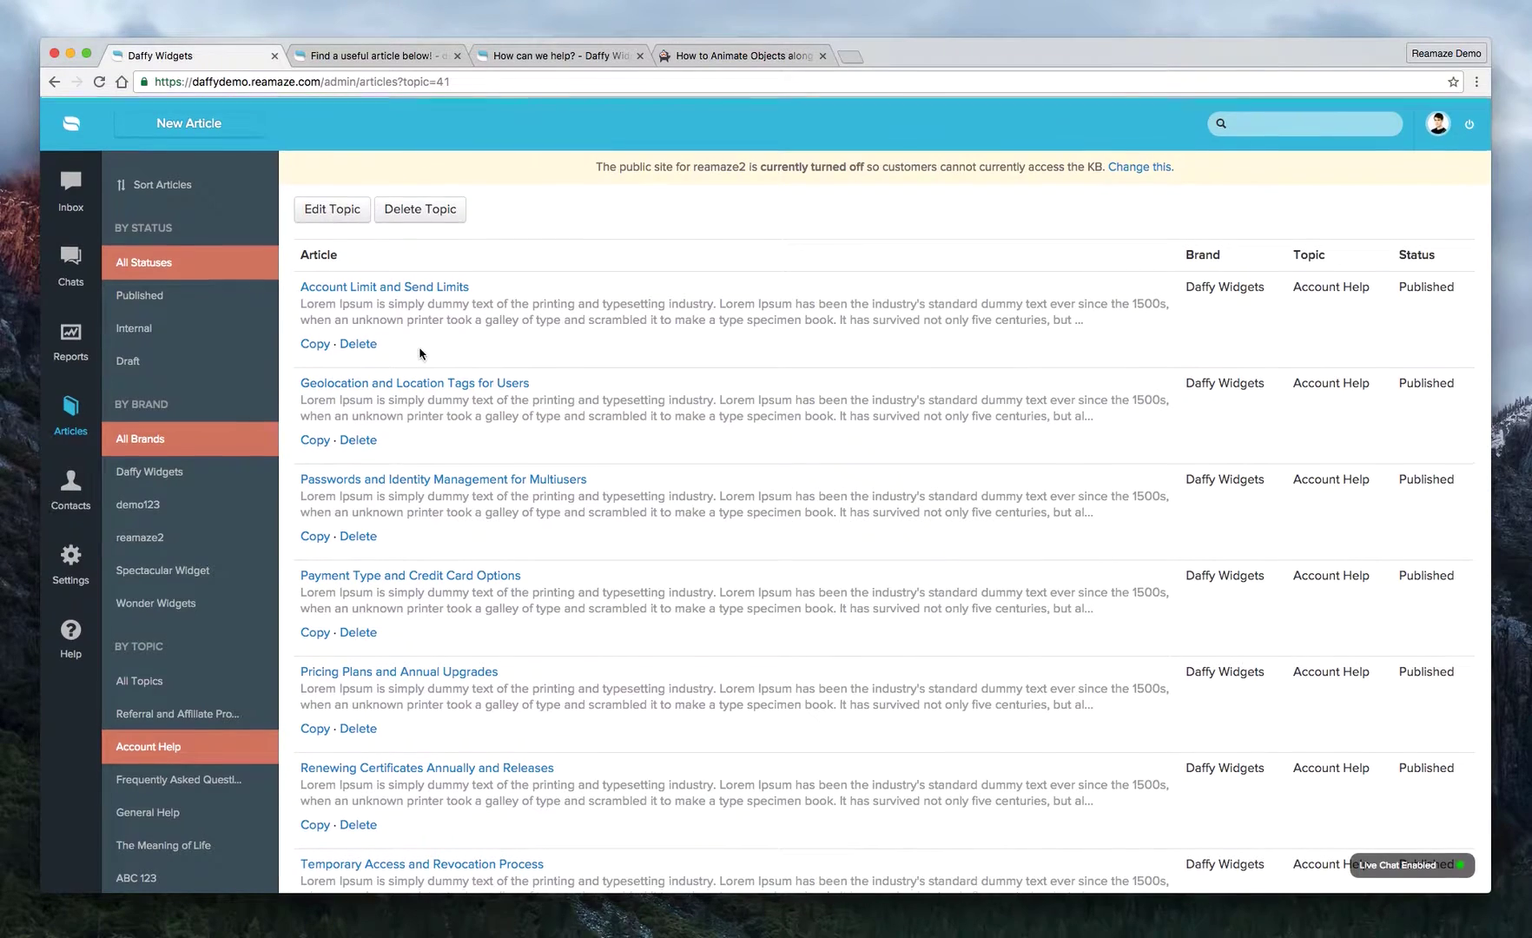